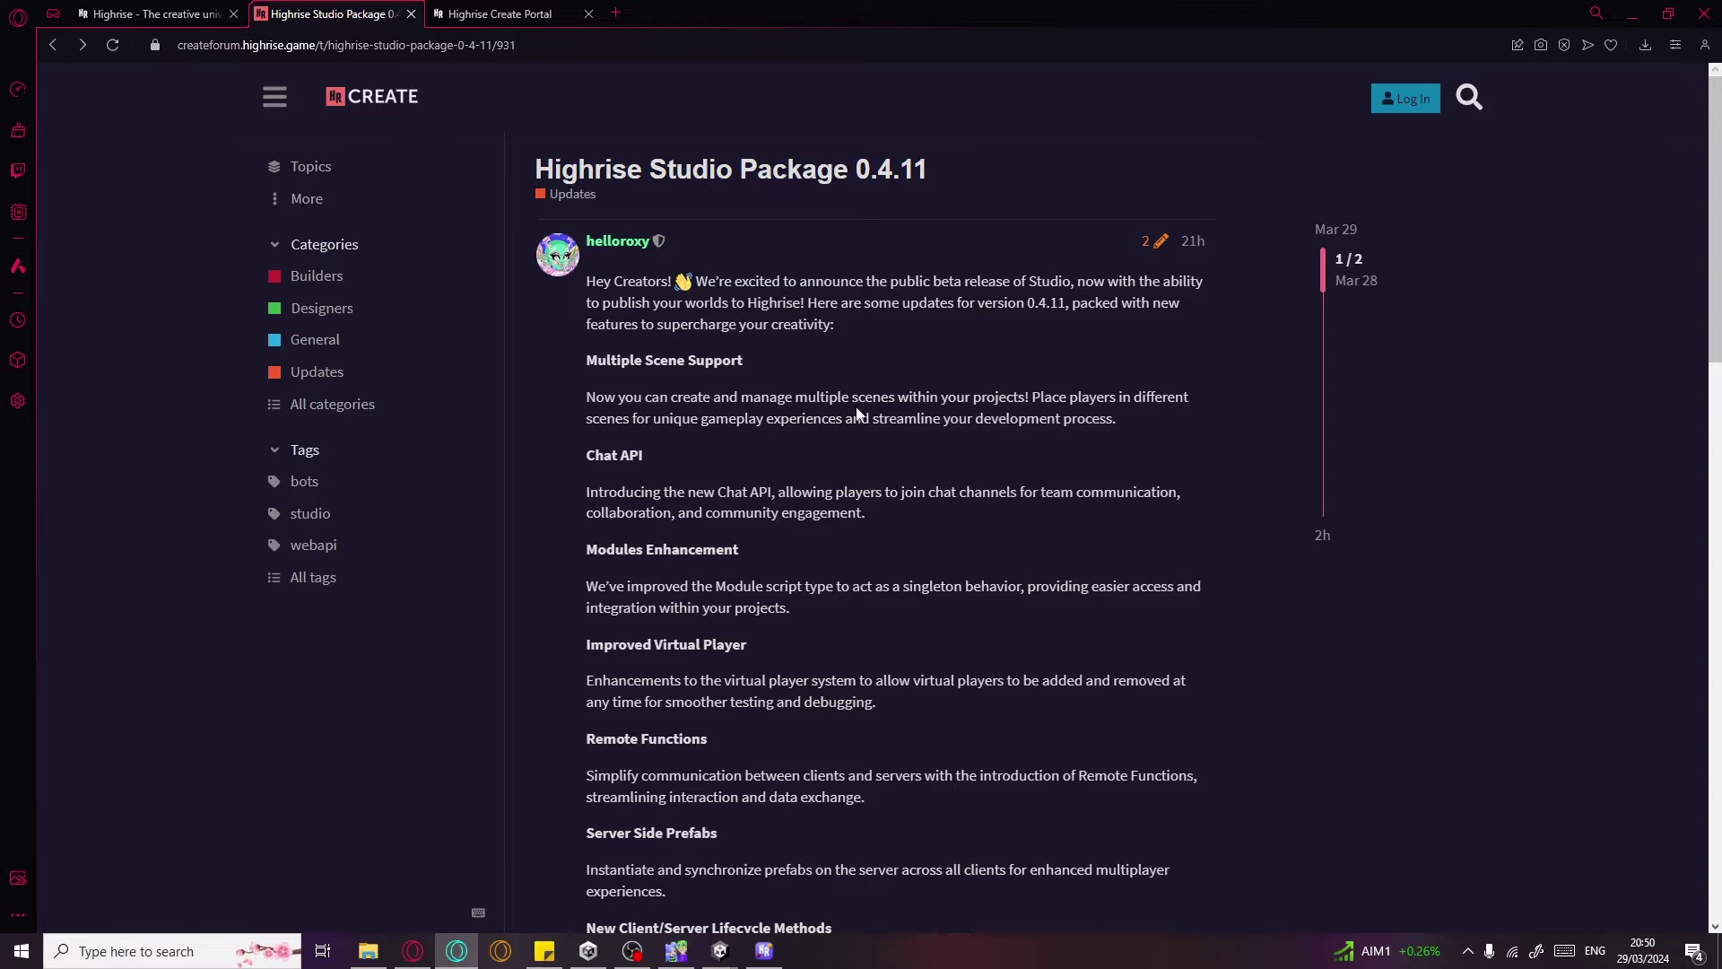
Read the Highrise Studio Package 0.4.11 post, focusing on the Multiple Scene Support and Chat API sections
{"action": "scroll", "coordinate": [866, 410], "scroll_direction": "down", "scroll_amount": 2}
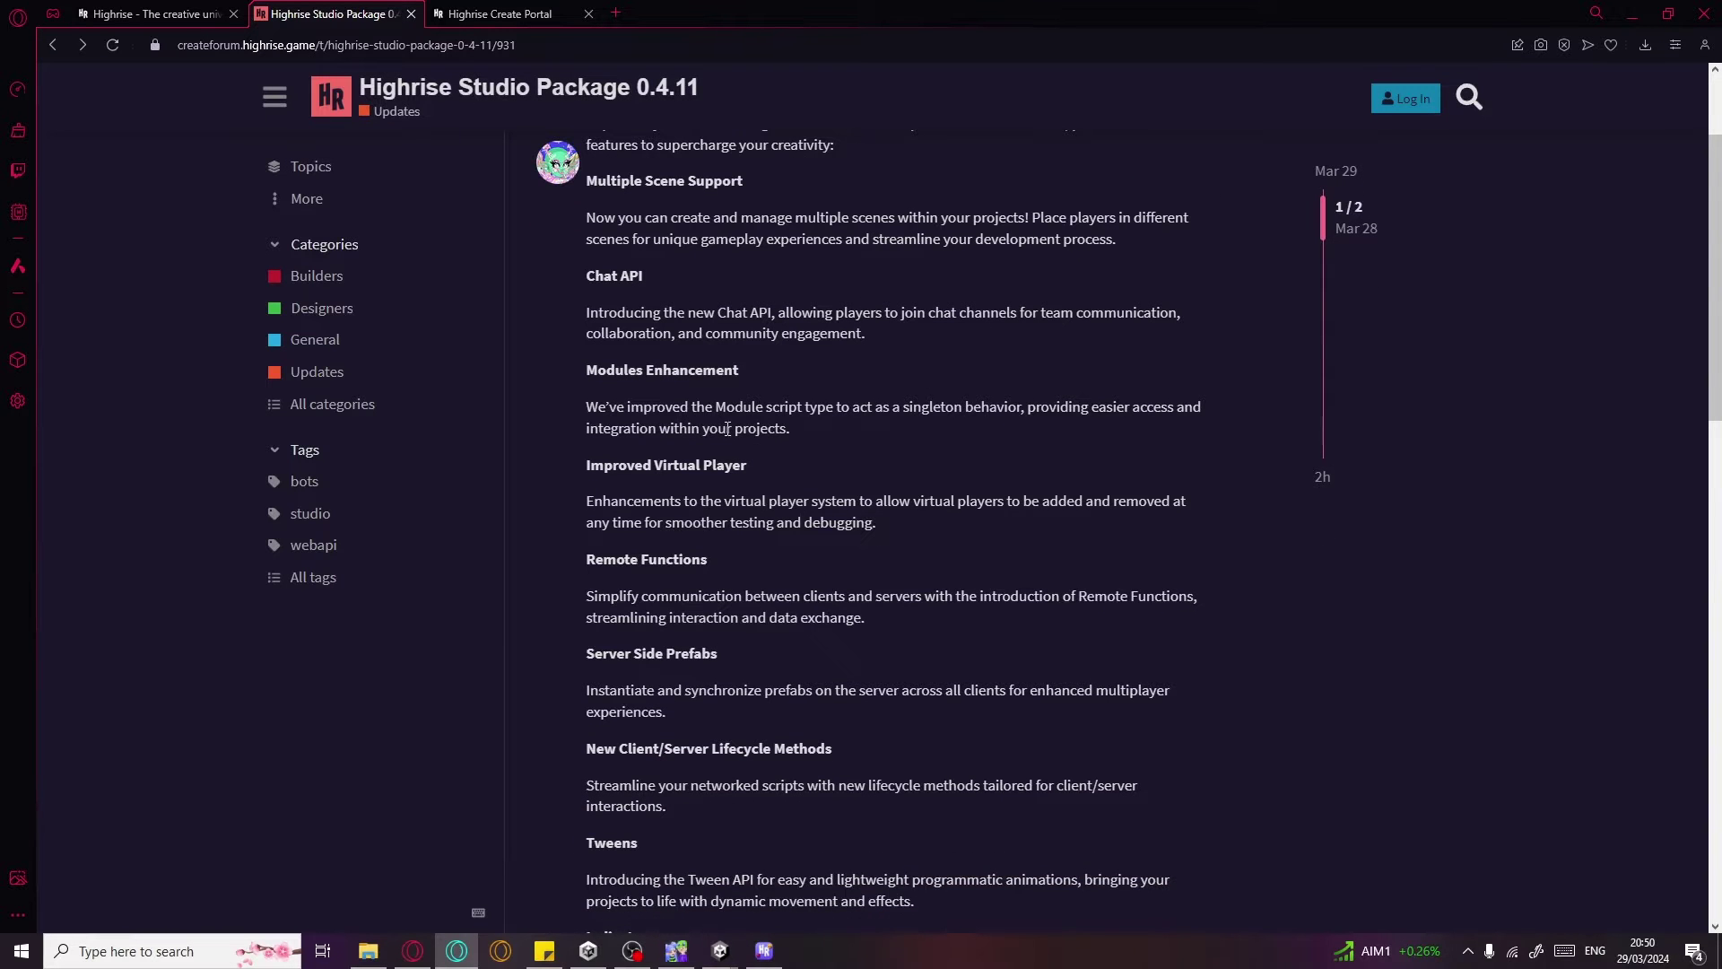
{"action": "scroll", "coordinate": [912, 476], "scroll_direction": "up", "scroll_amount": 2}
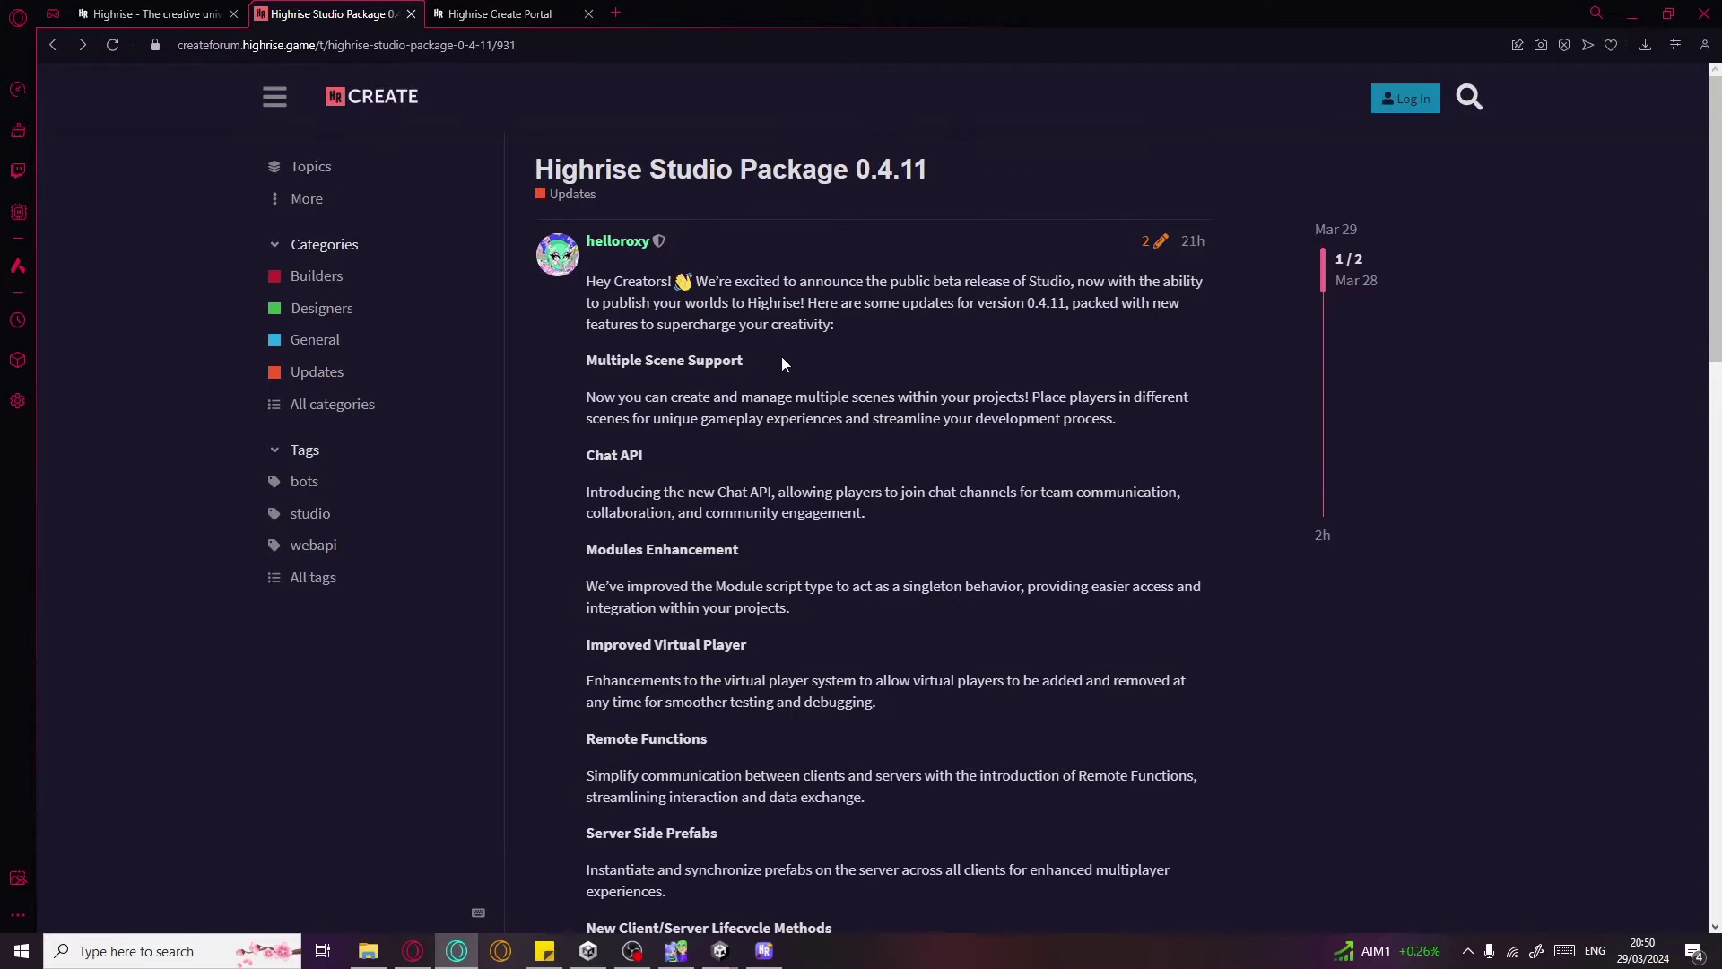
{"action": "left_click_drag", "start_coordinate": [583, 368], "coordinate": [736, 366]}
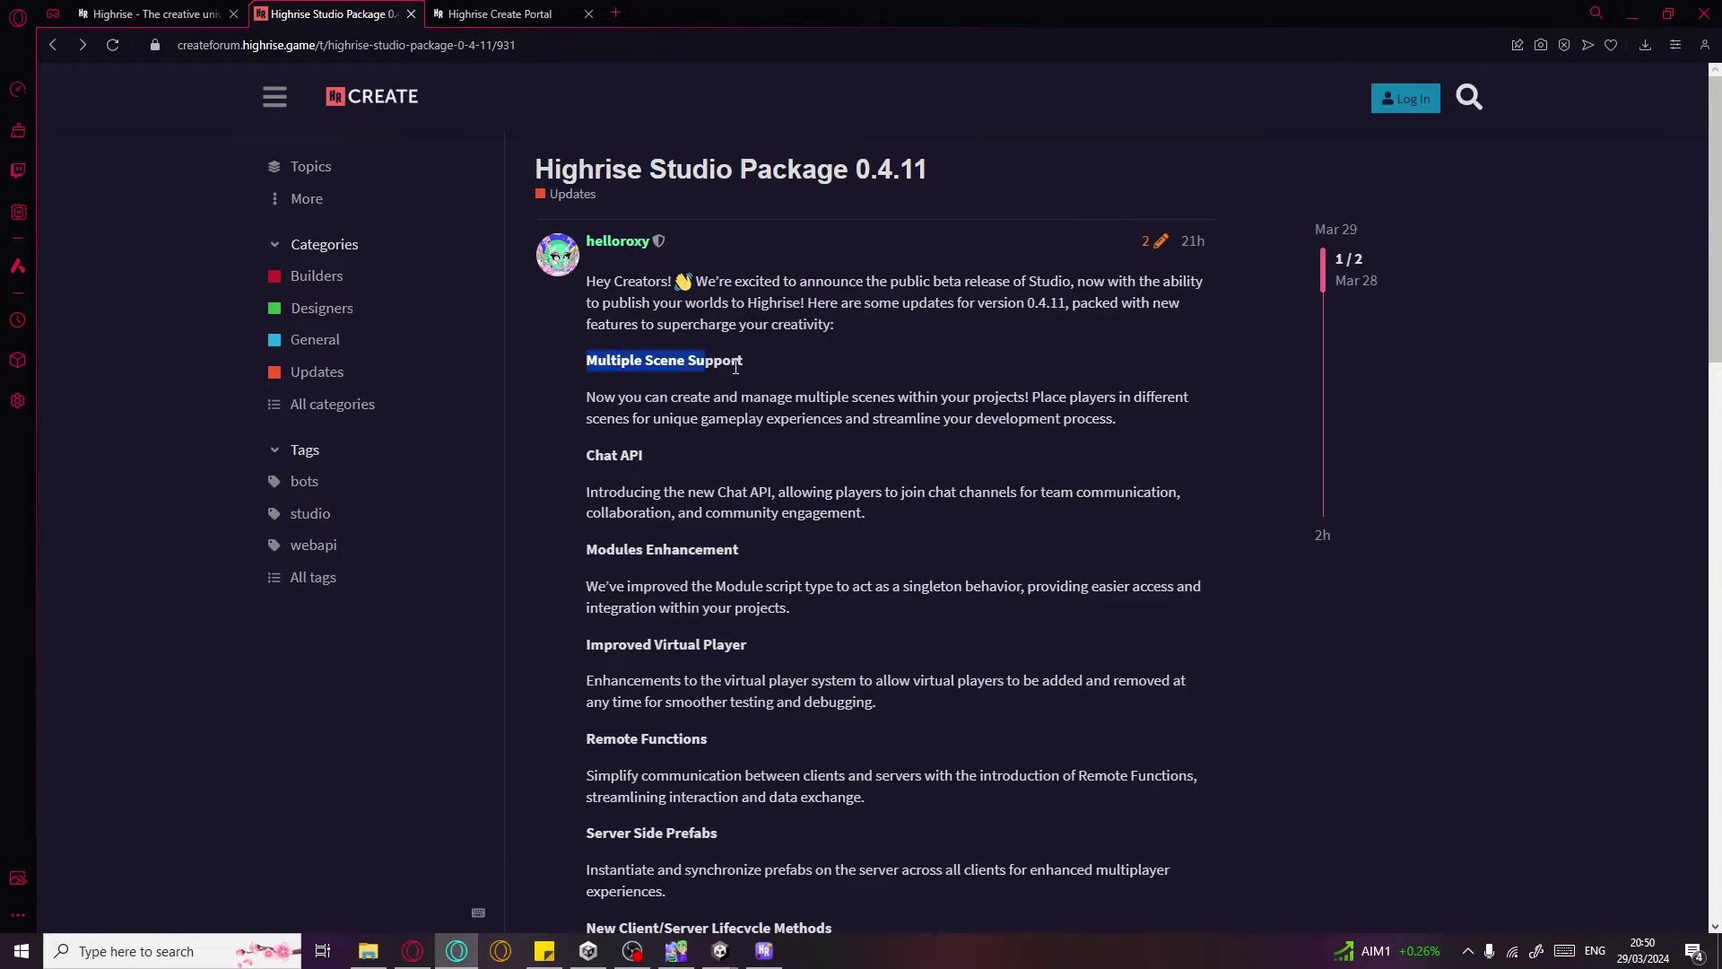
{"action": "left_click", "coordinate": [737, 479]}
{"action": "left_click_drag", "start_coordinate": [587, 455], "coordinate": [639, 459]}
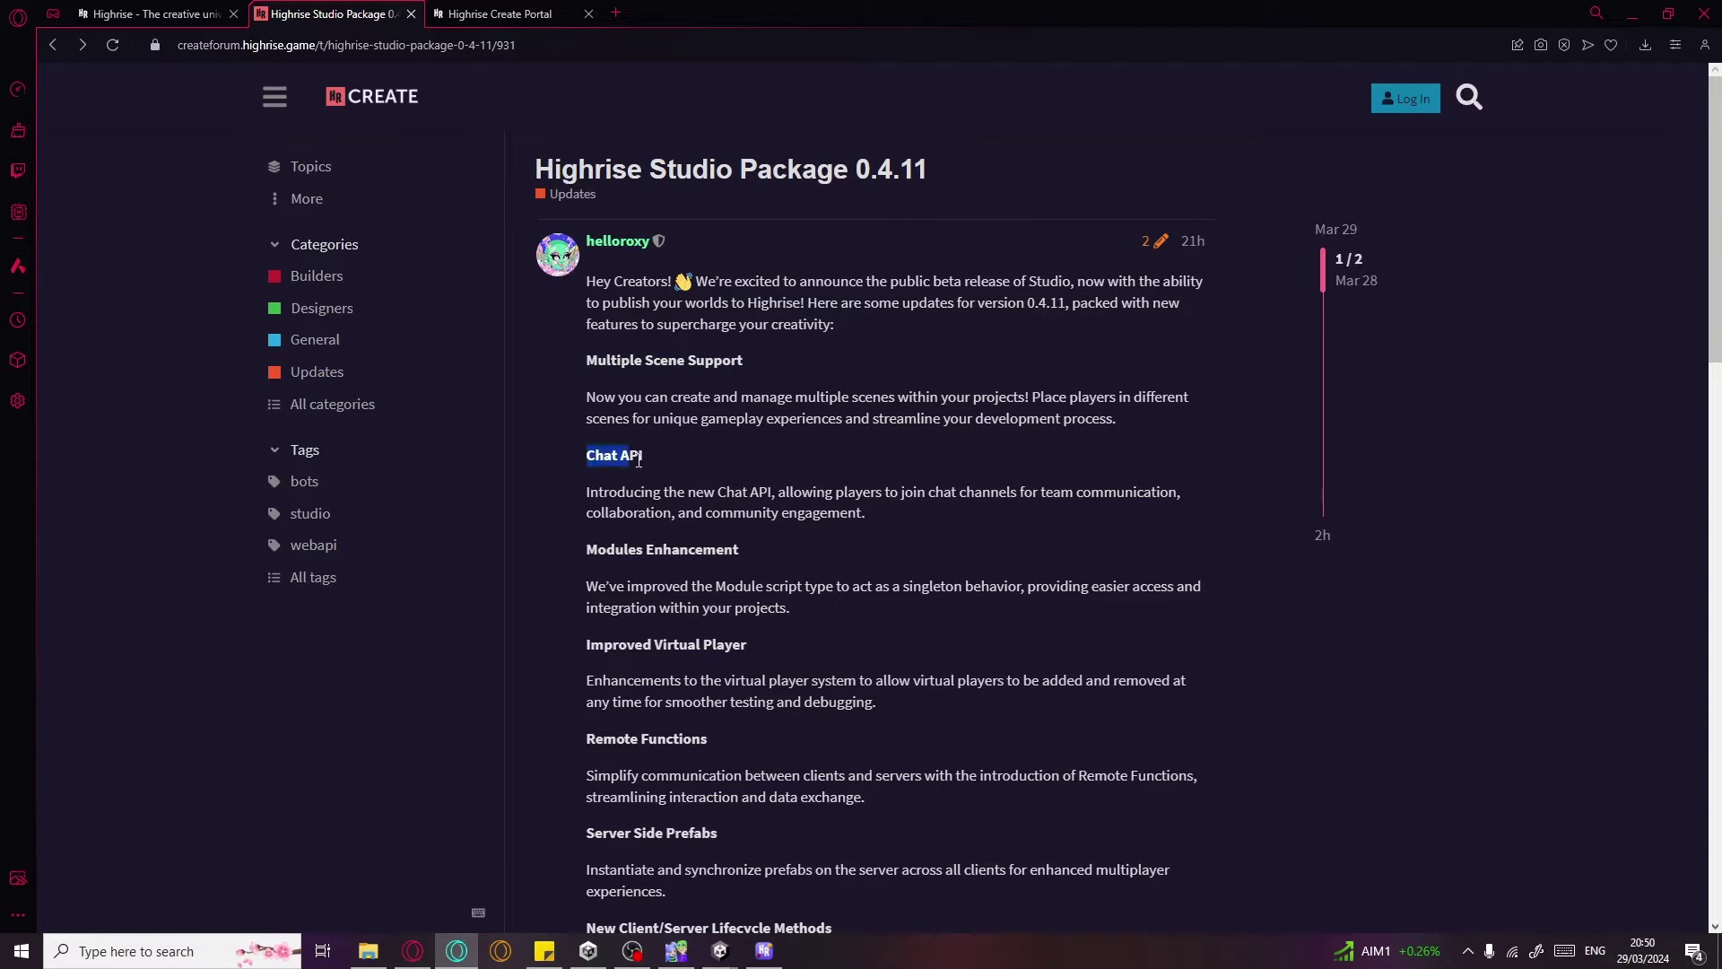
{"action": "left_click_drag", "start_coordinate": [904, 493], "coordinate": [1018, 491]}
{"action": "left_click", "coordinate": [832, 536]}
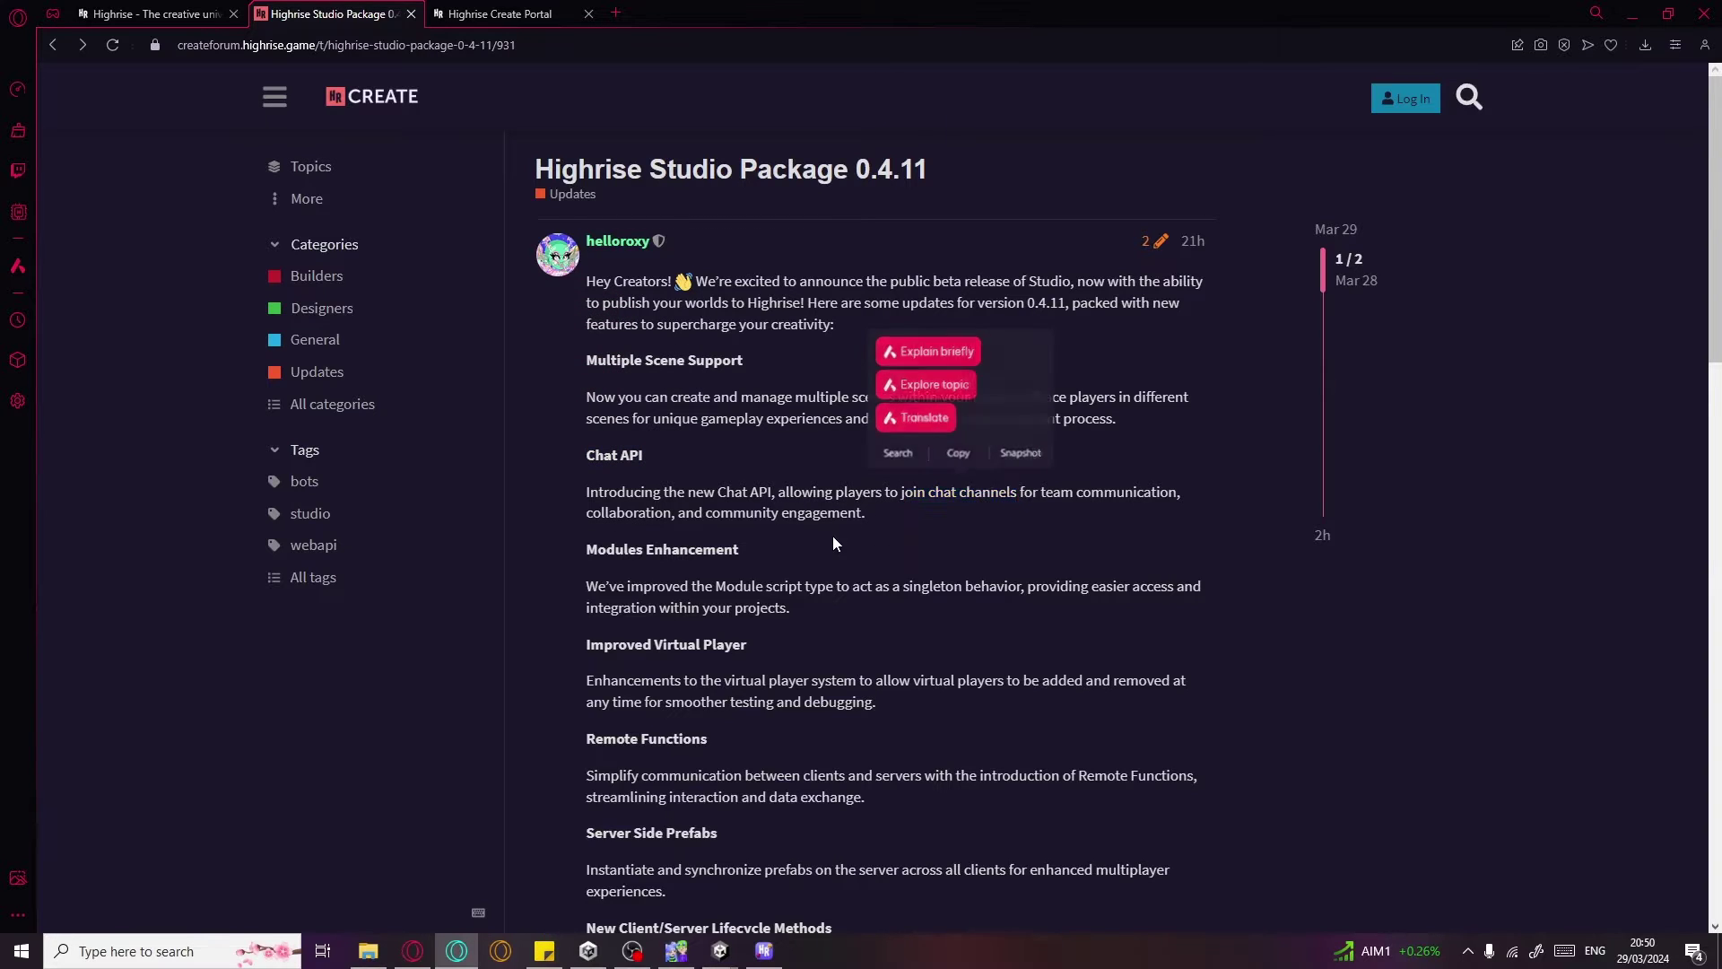
{"action": "scroll", "coordinate": [831, 542], "scroll_direction": "down", "scroll_amount": 1}
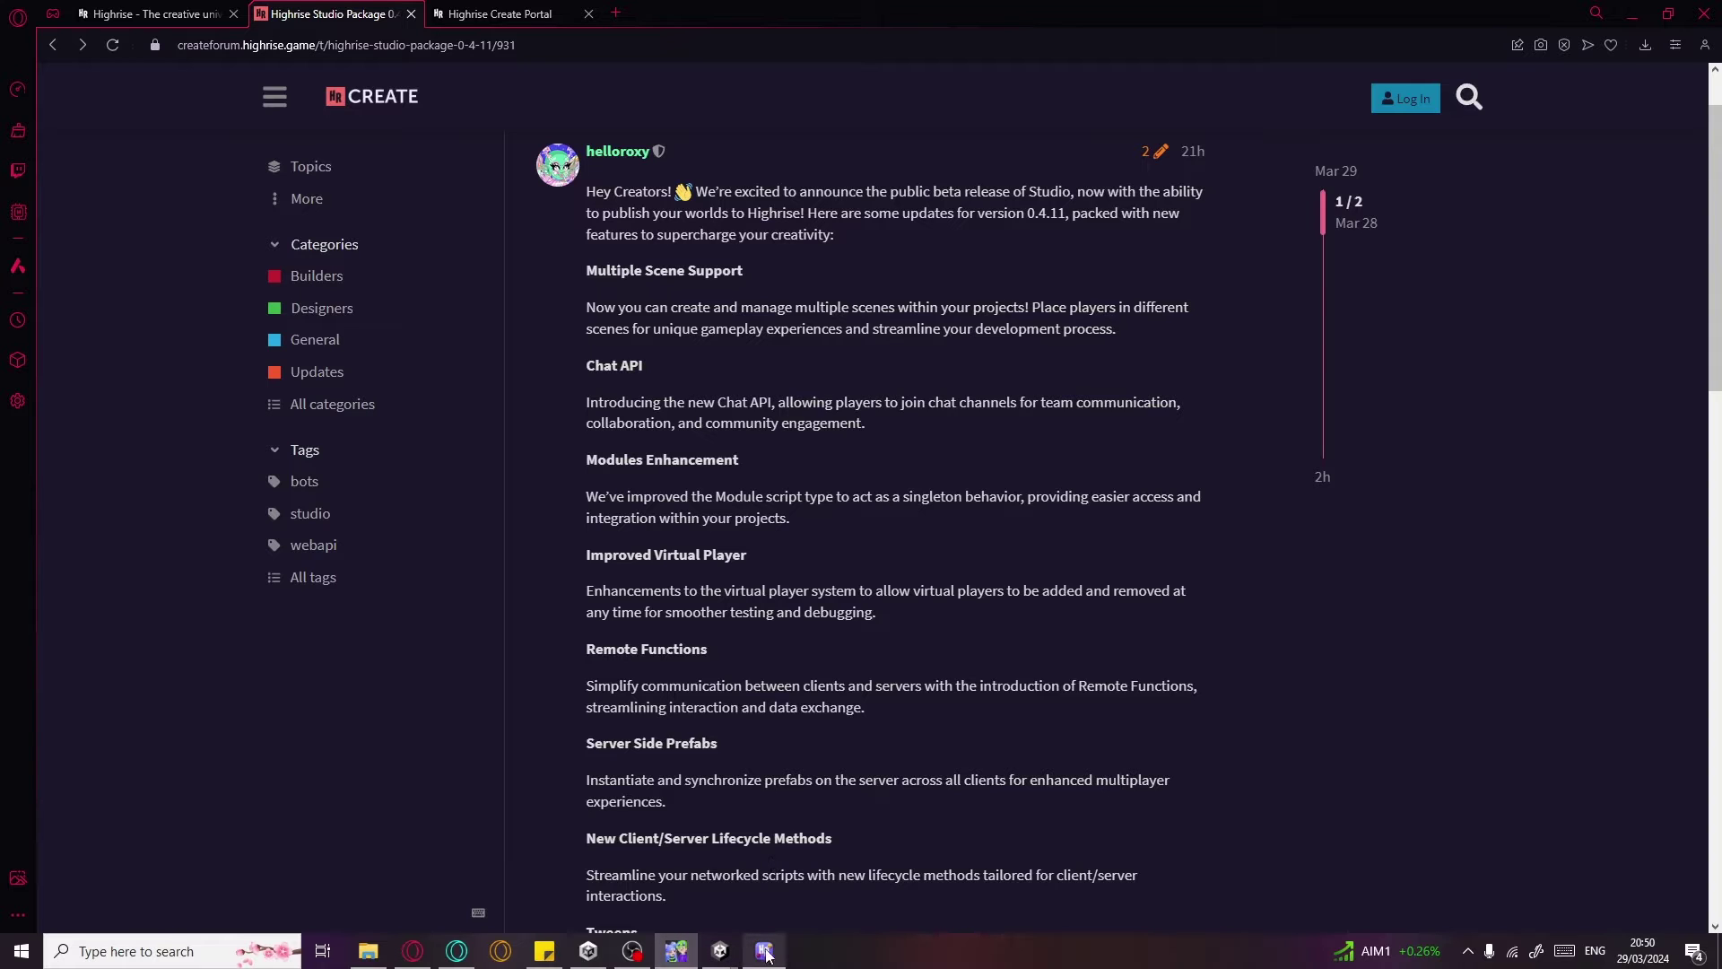
Switch to the AryTestWorld project in Unity and test walking avatars around the room in the virtual player windows
{"action": "mouse_move", "coordinate": [720, 946]}
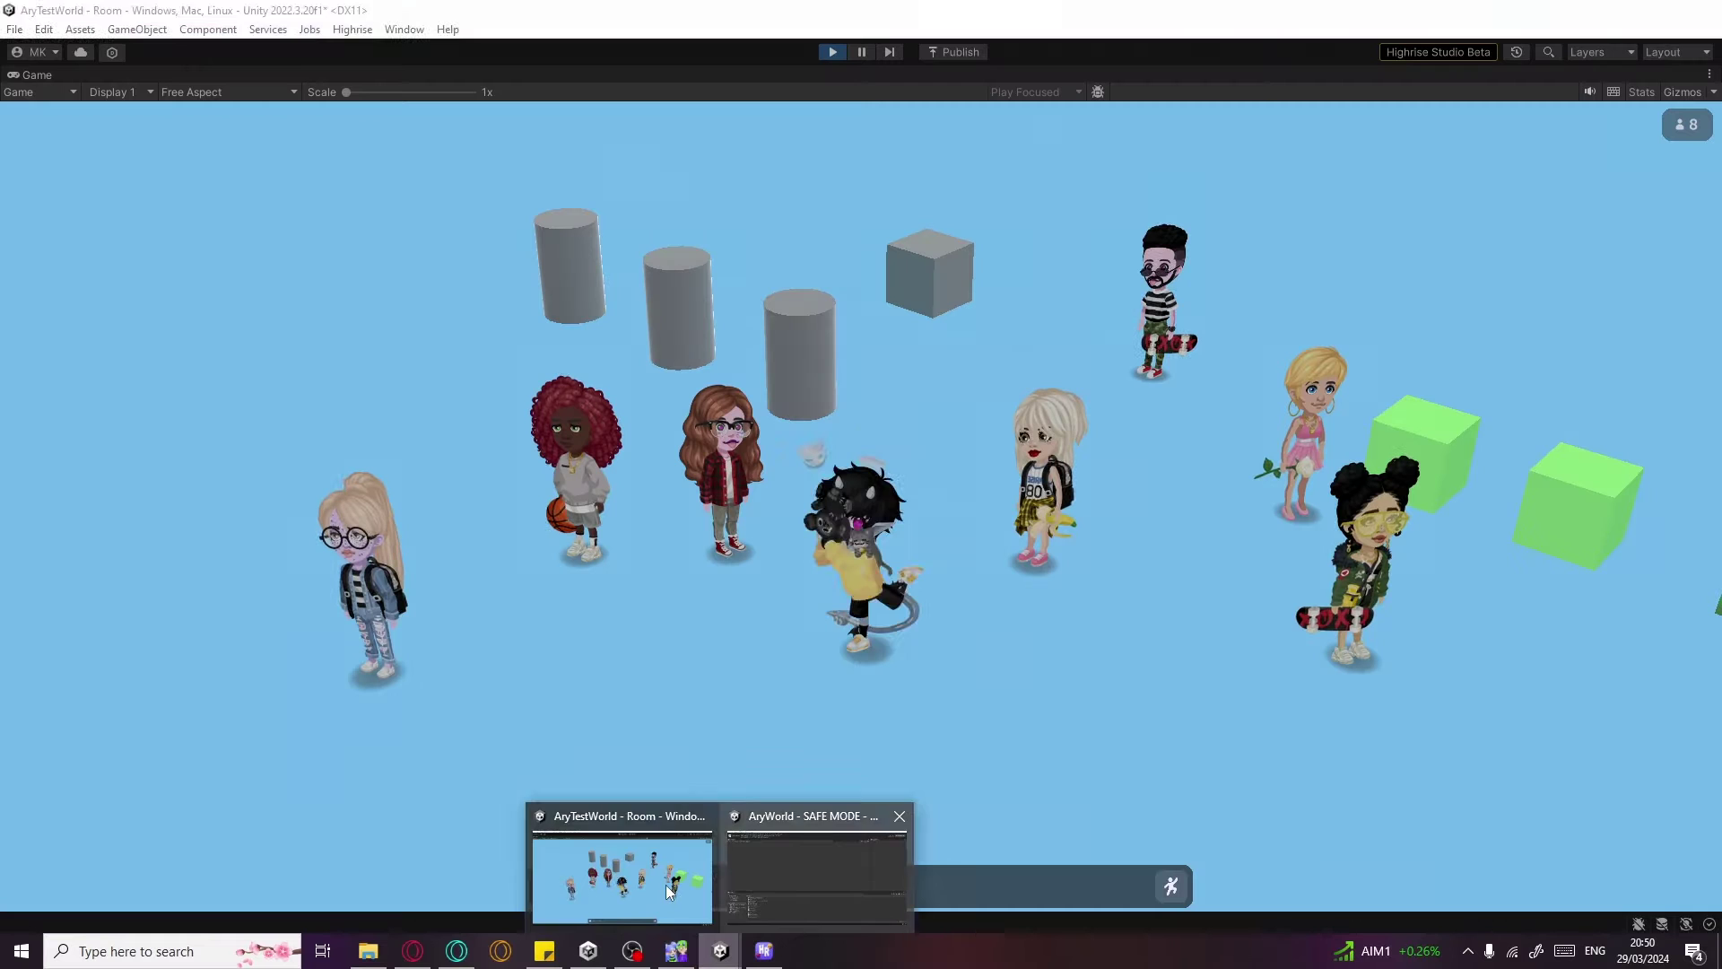
{"action": "left_click", "coordinate": [665, 885]}
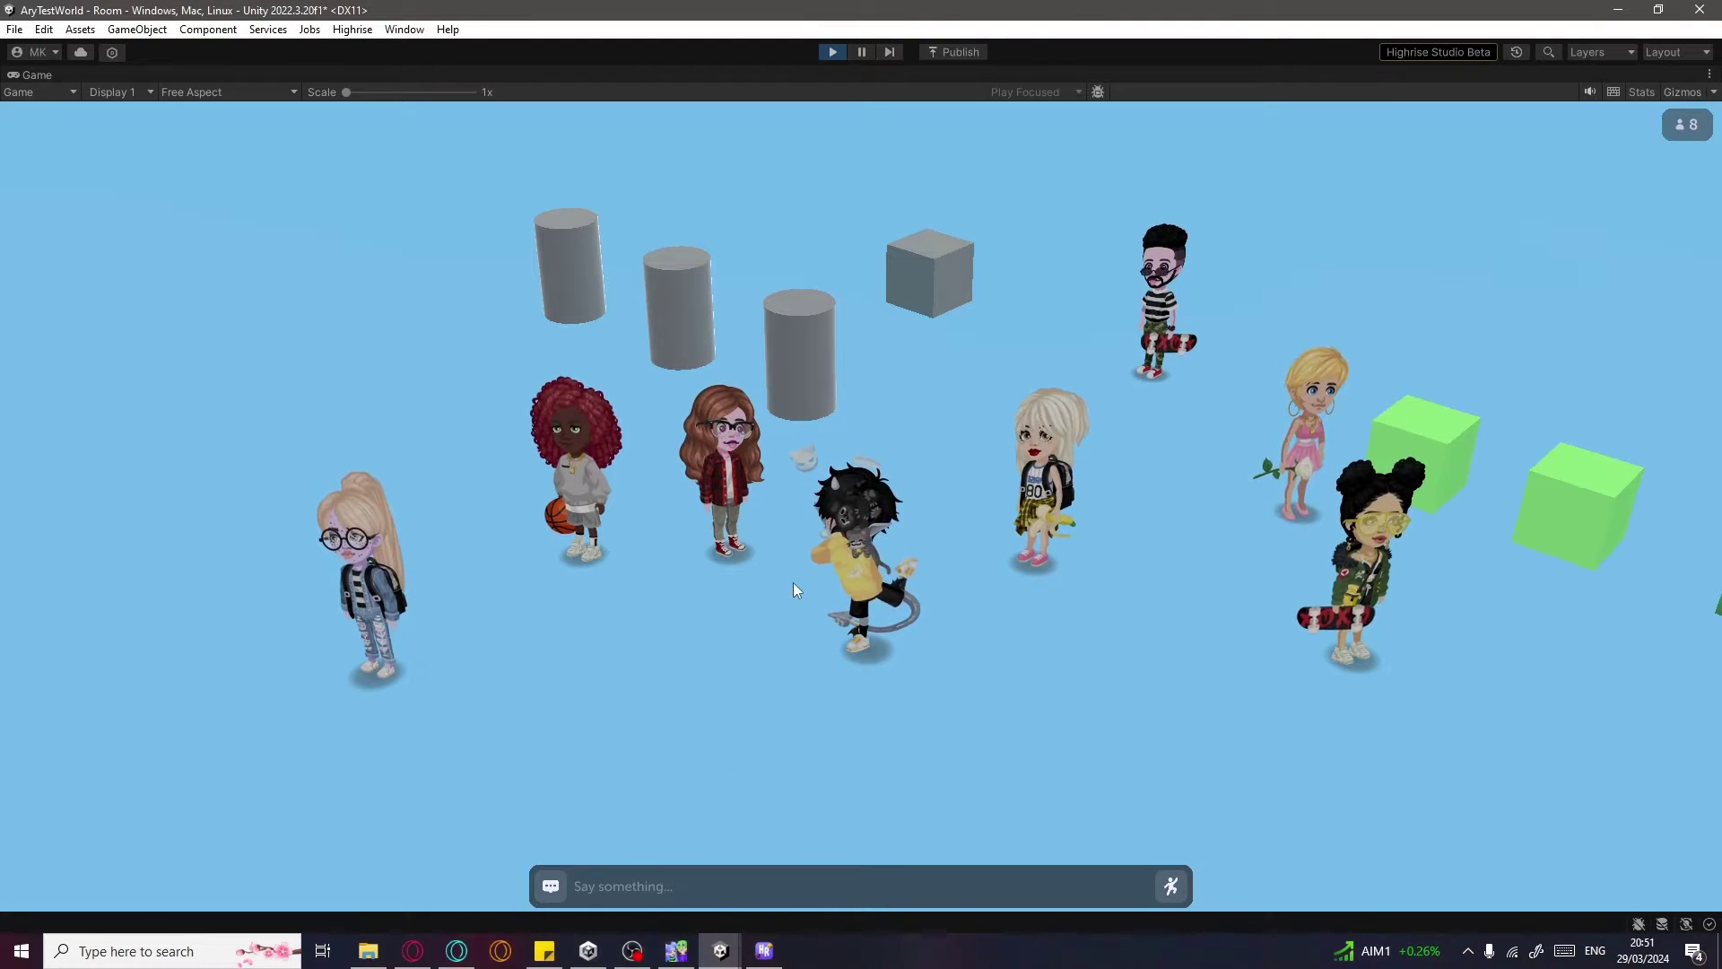
{"action": "left_click", "coordinate": [757, 647]}
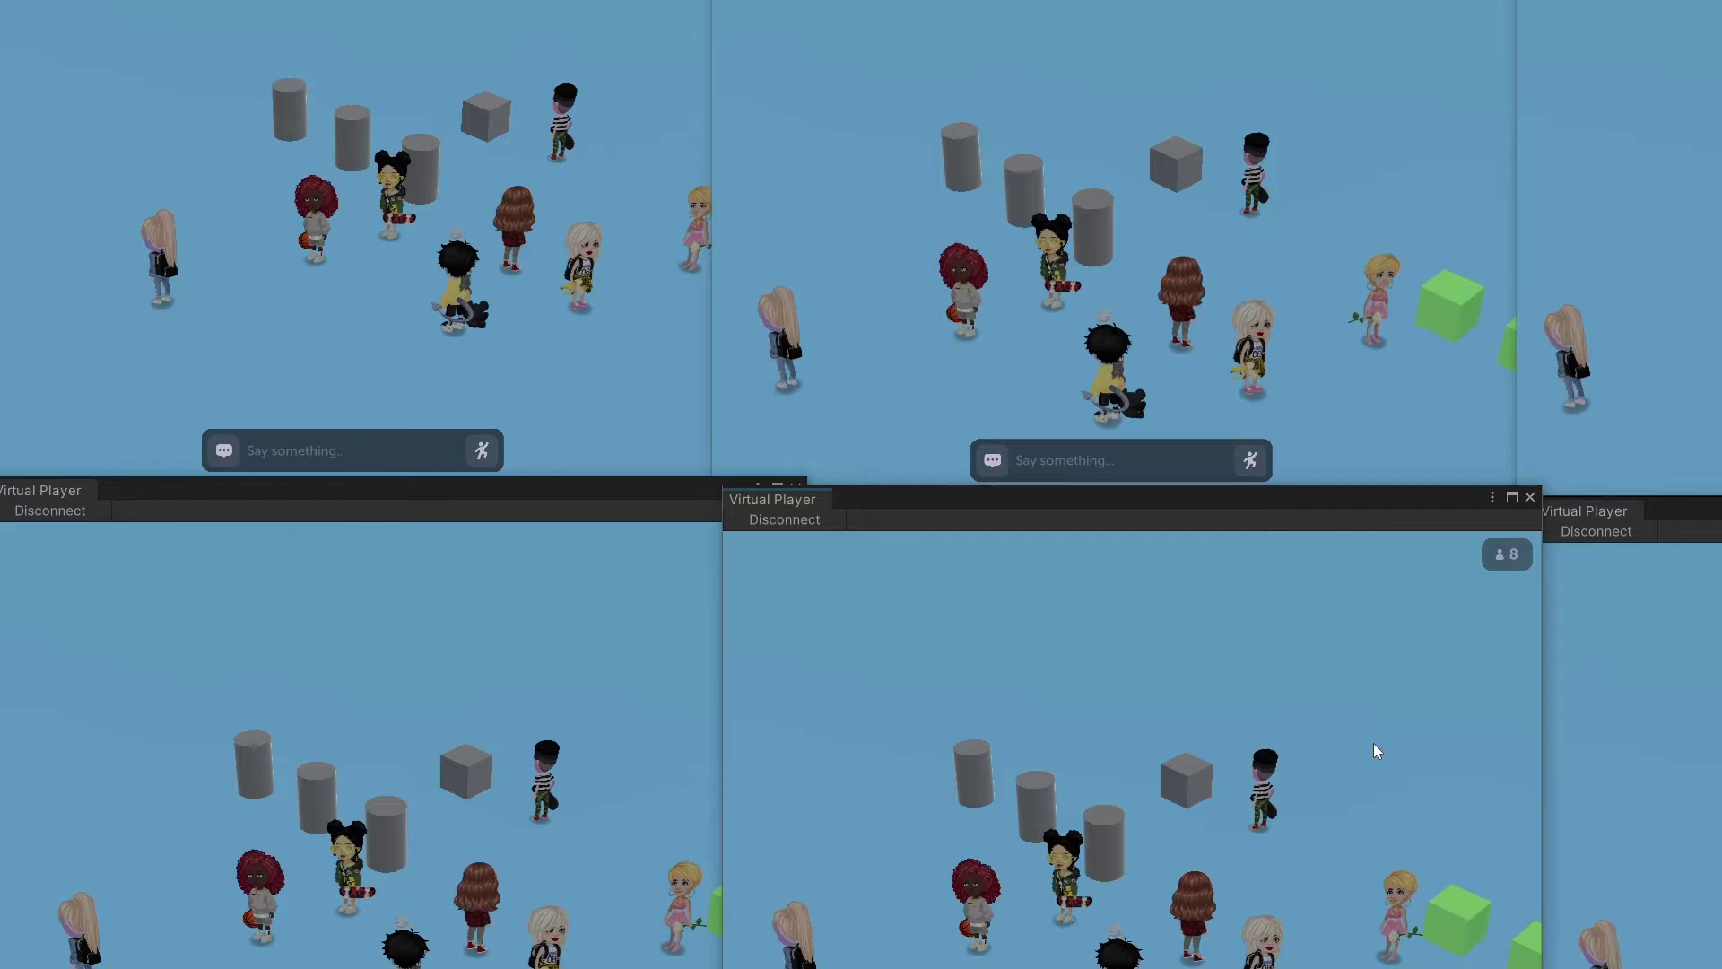
{"action": "left_click", "coordinate": [1059, 723]}
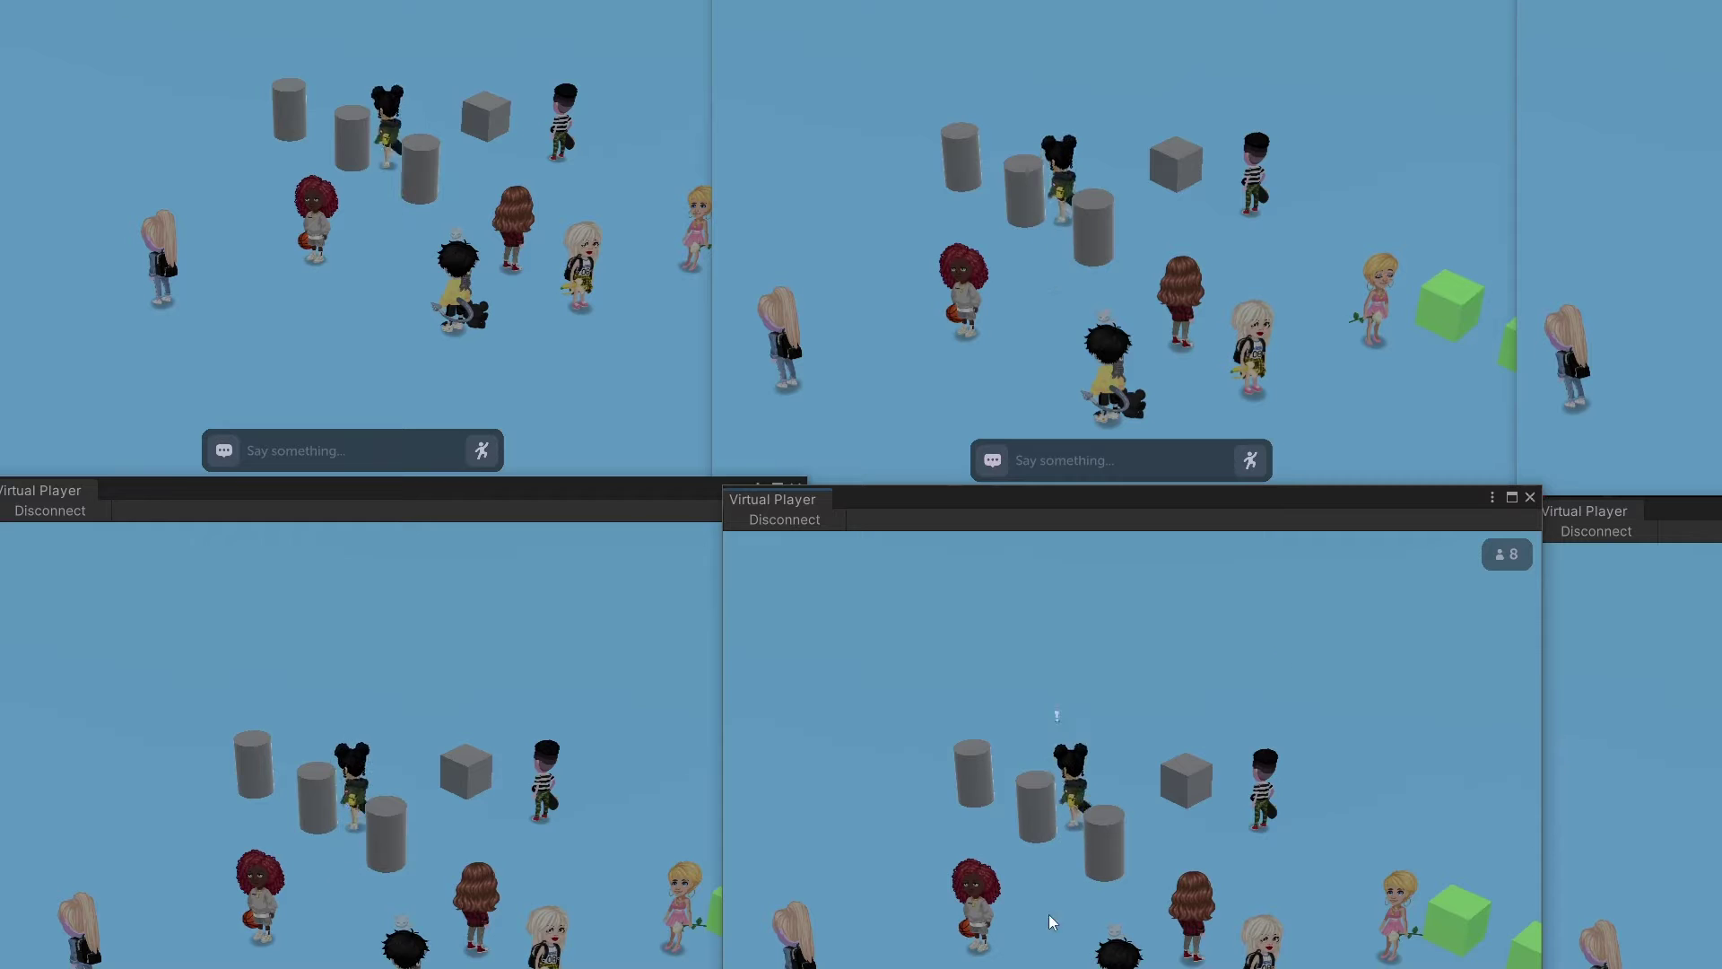
{"action": "left_click", "coordinate": [1349, 860]}
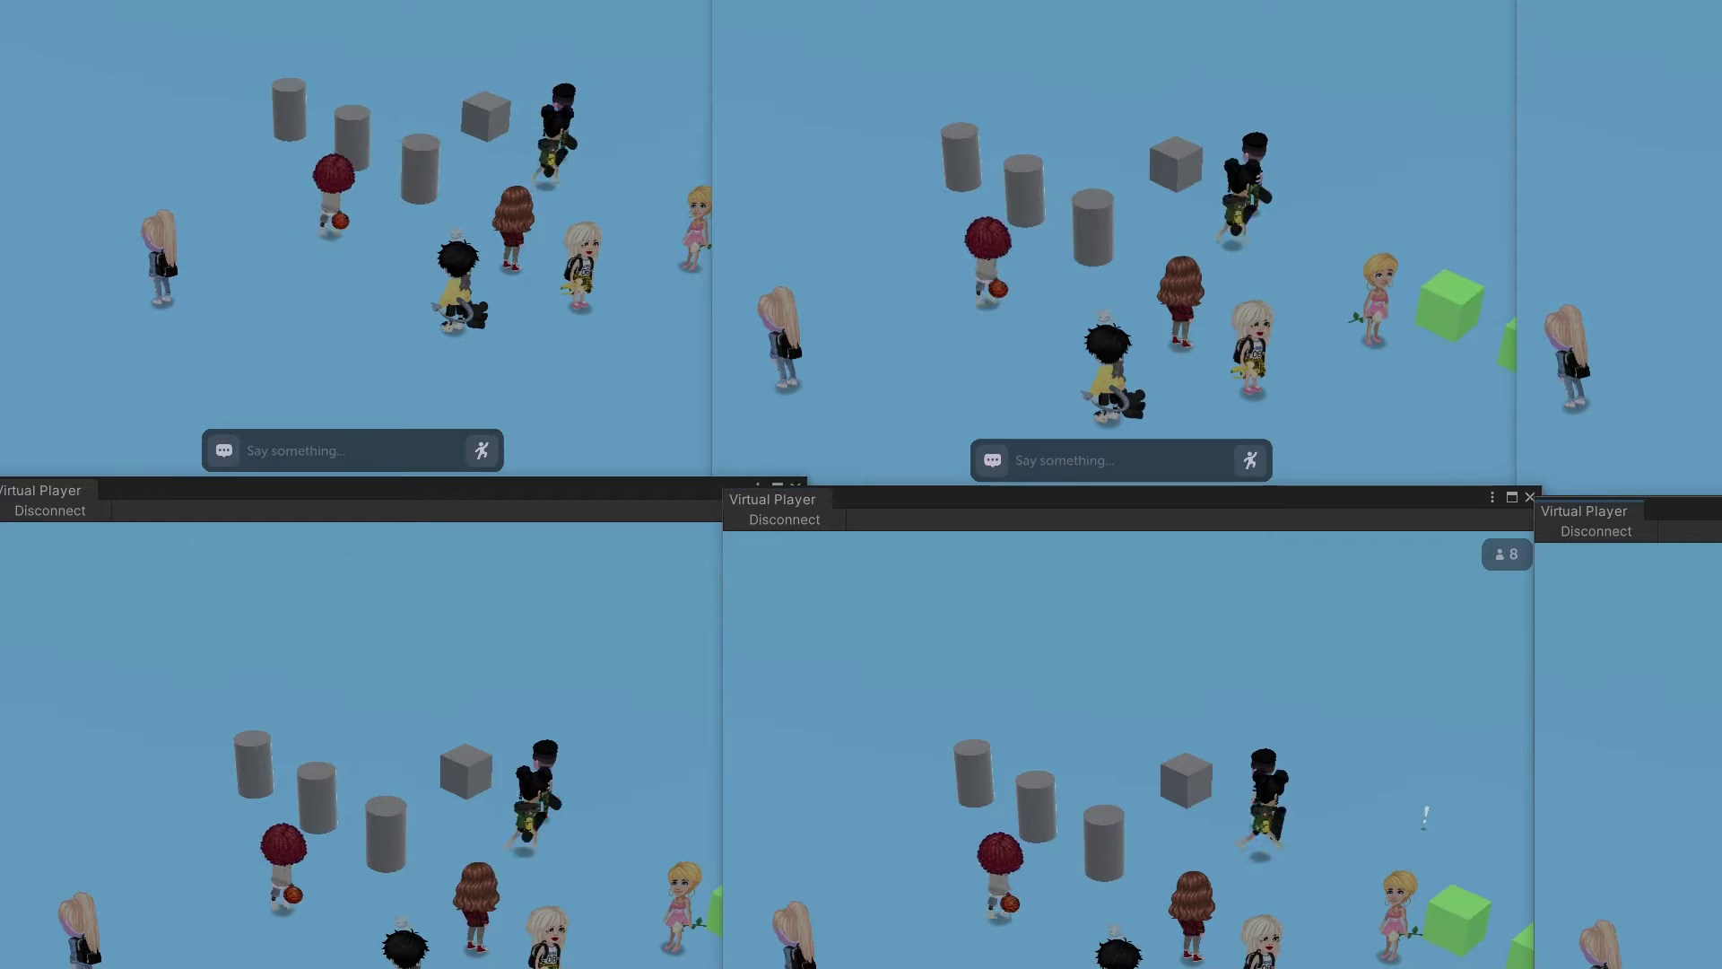
{"action": "left_click", "coordinate": [1014, 907]}
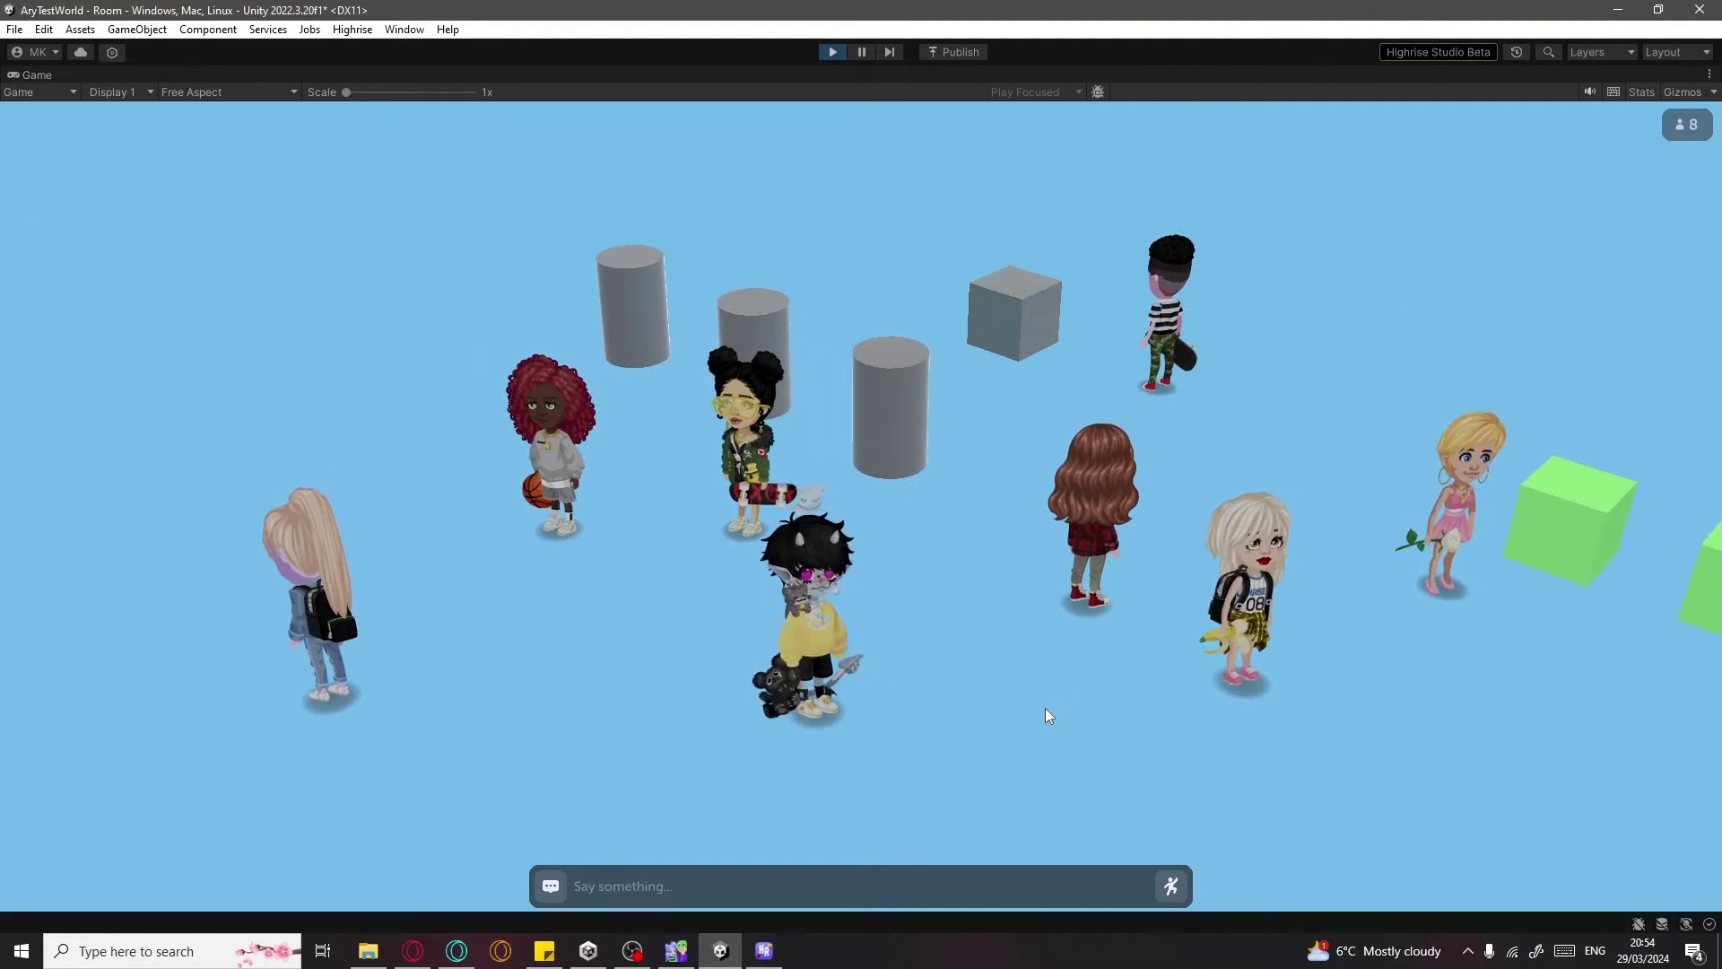
View the AryTestWorld room from different angles in the game view and walk the yellow-shirted avatar to a new spot
{"action": "left_click_drag", "start_coordinate": [951, 708], "coordinate": [813, 578]}
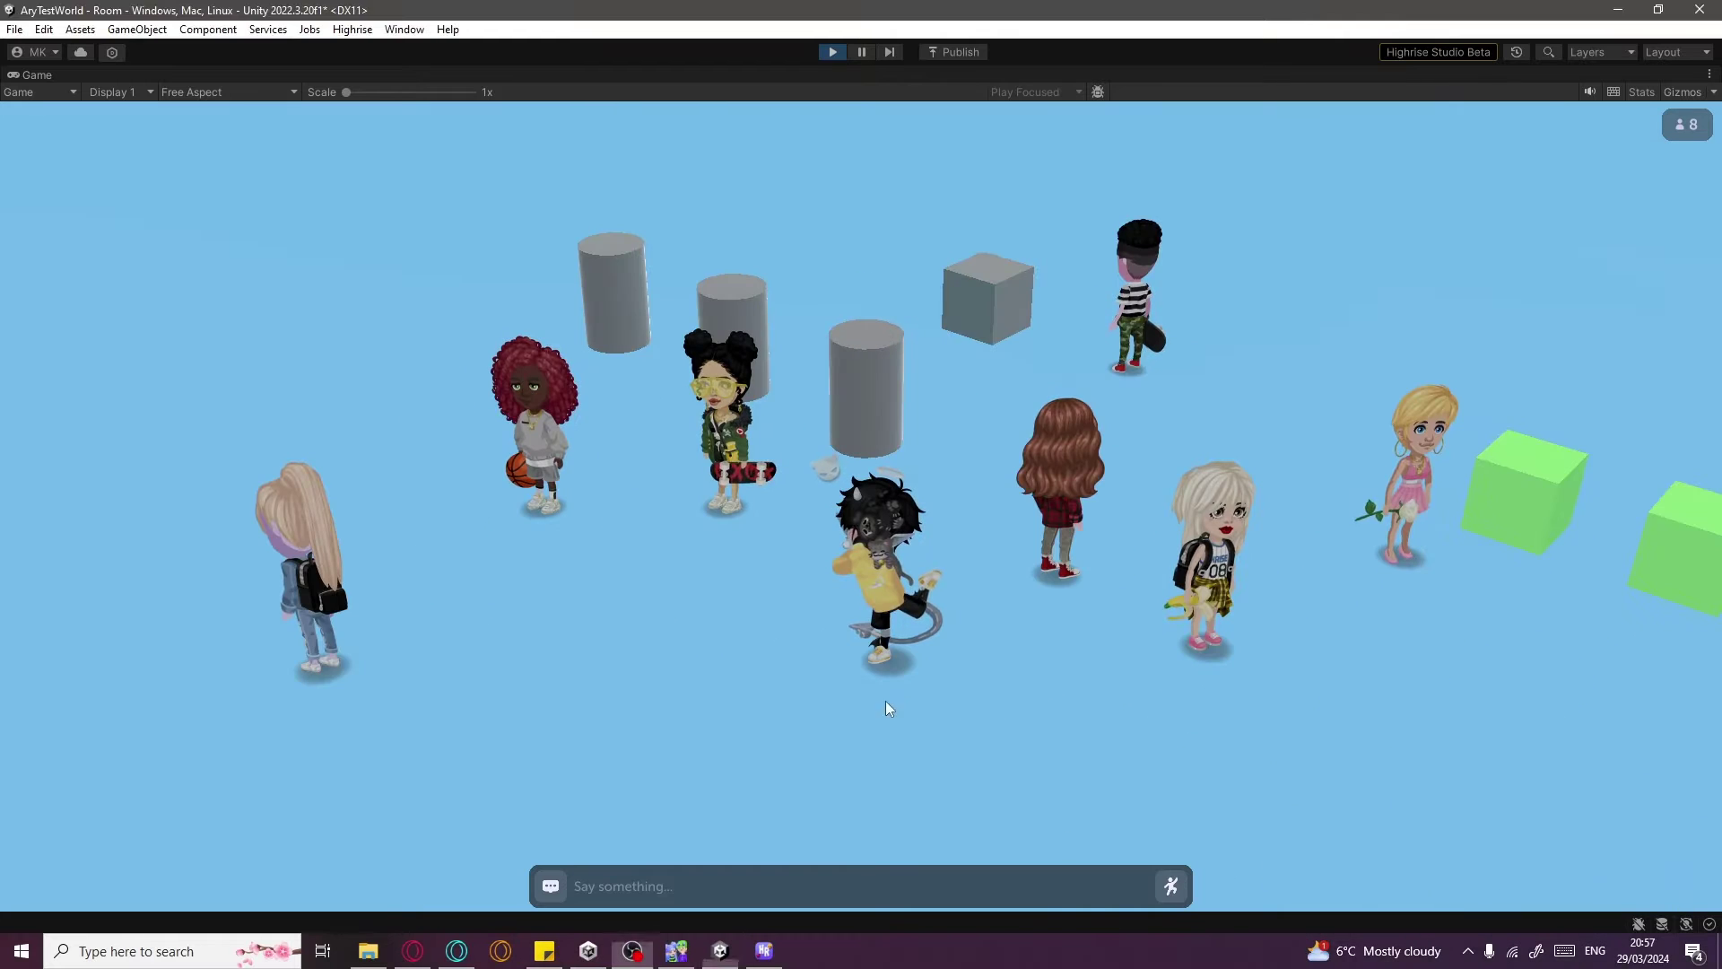
{"action": "left_click_drag", "start_coordinate": [886, 708], "coordinate": [1046, 696]}
{"action": "left_click", "coordinate": [711, 600]}
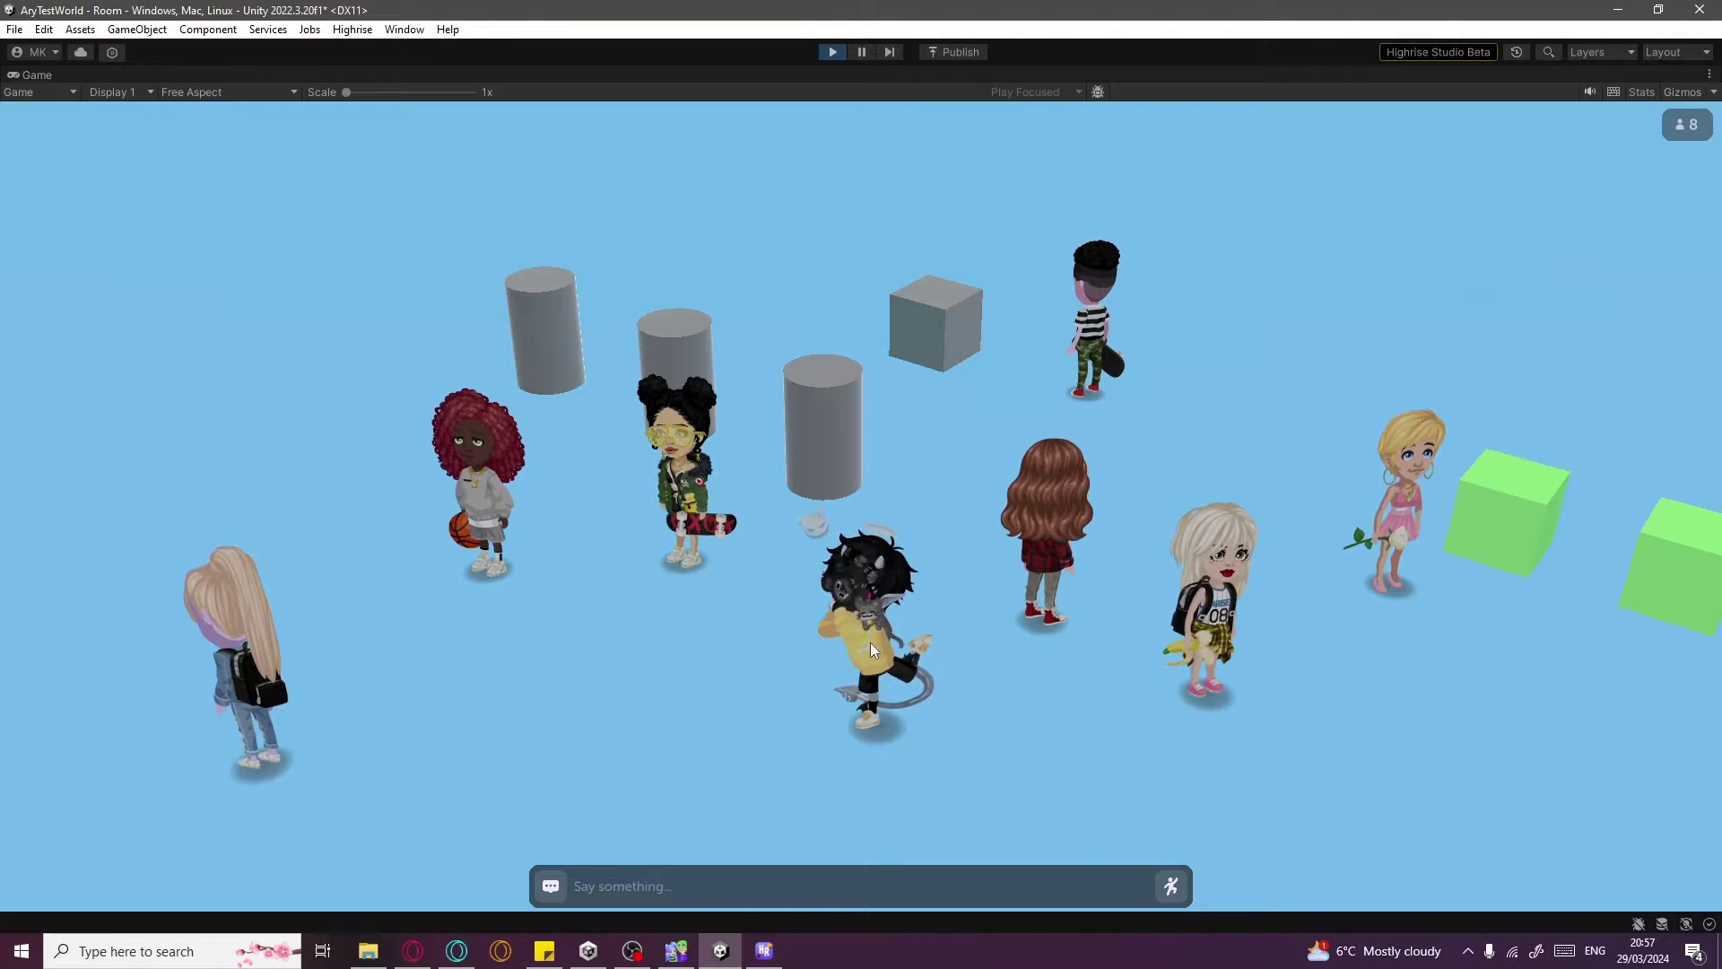
{"action": "left_click", "coordinate": [797, 758]}
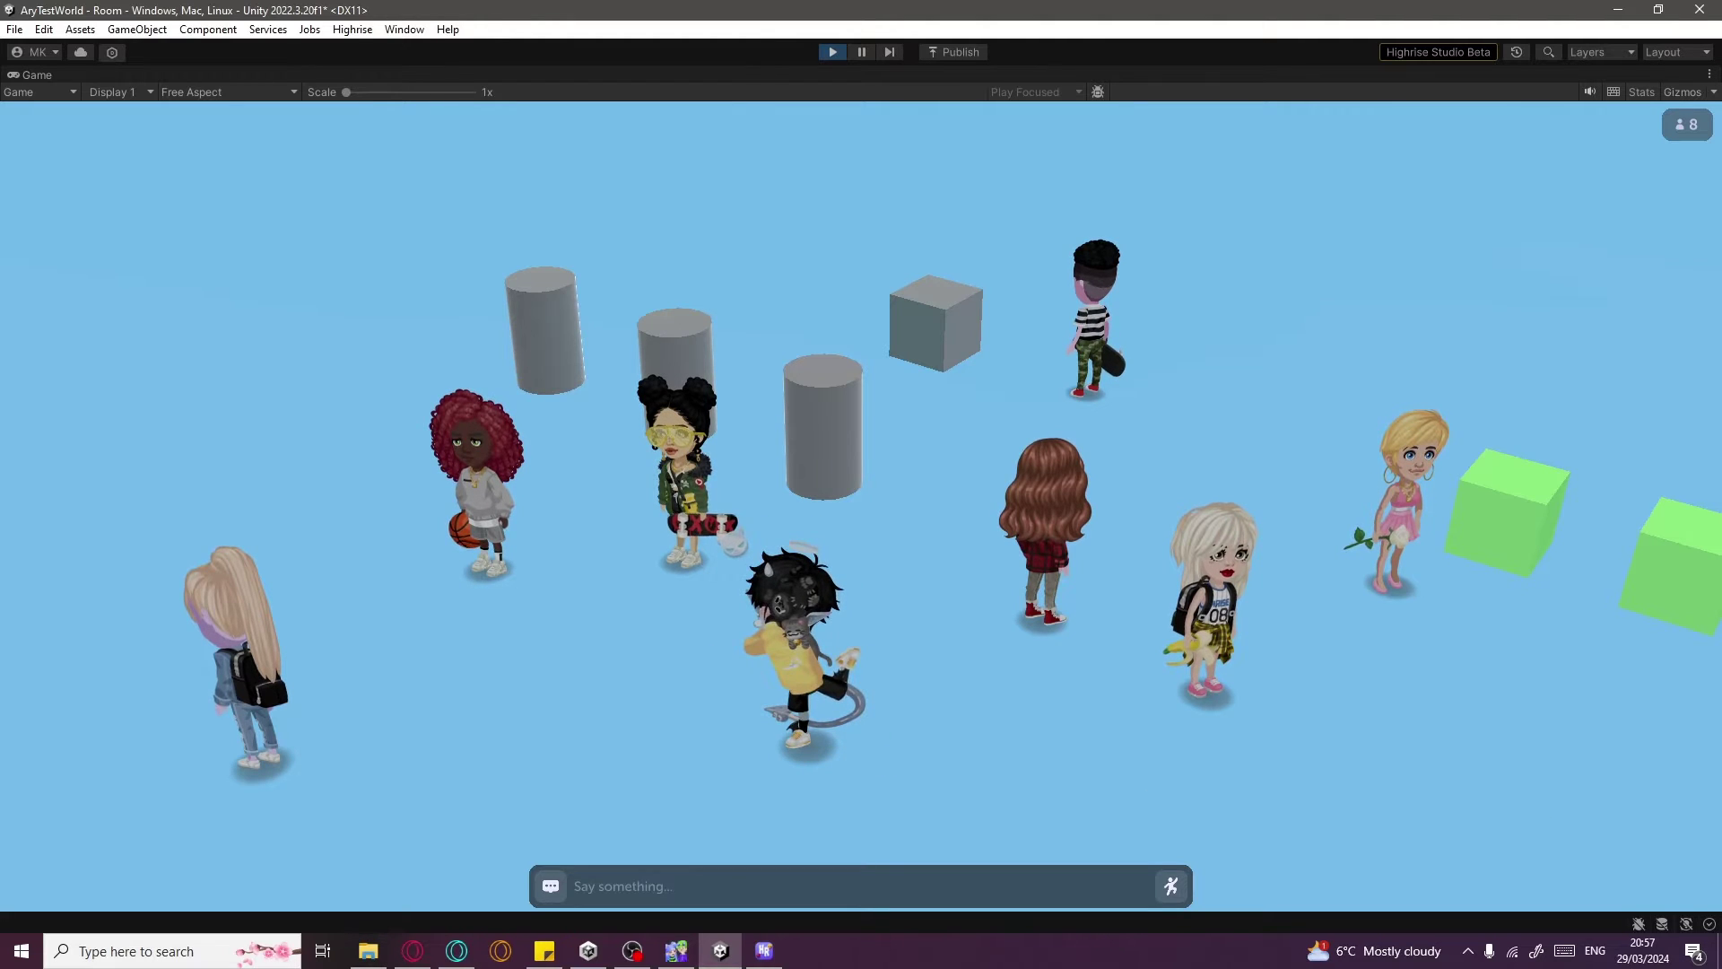
Return to the Highrise Studio Package 0.4.11 post in the browser and read its remaining features through the getting-started line
{"action": "left_click", "coordinate": [439, 958]}
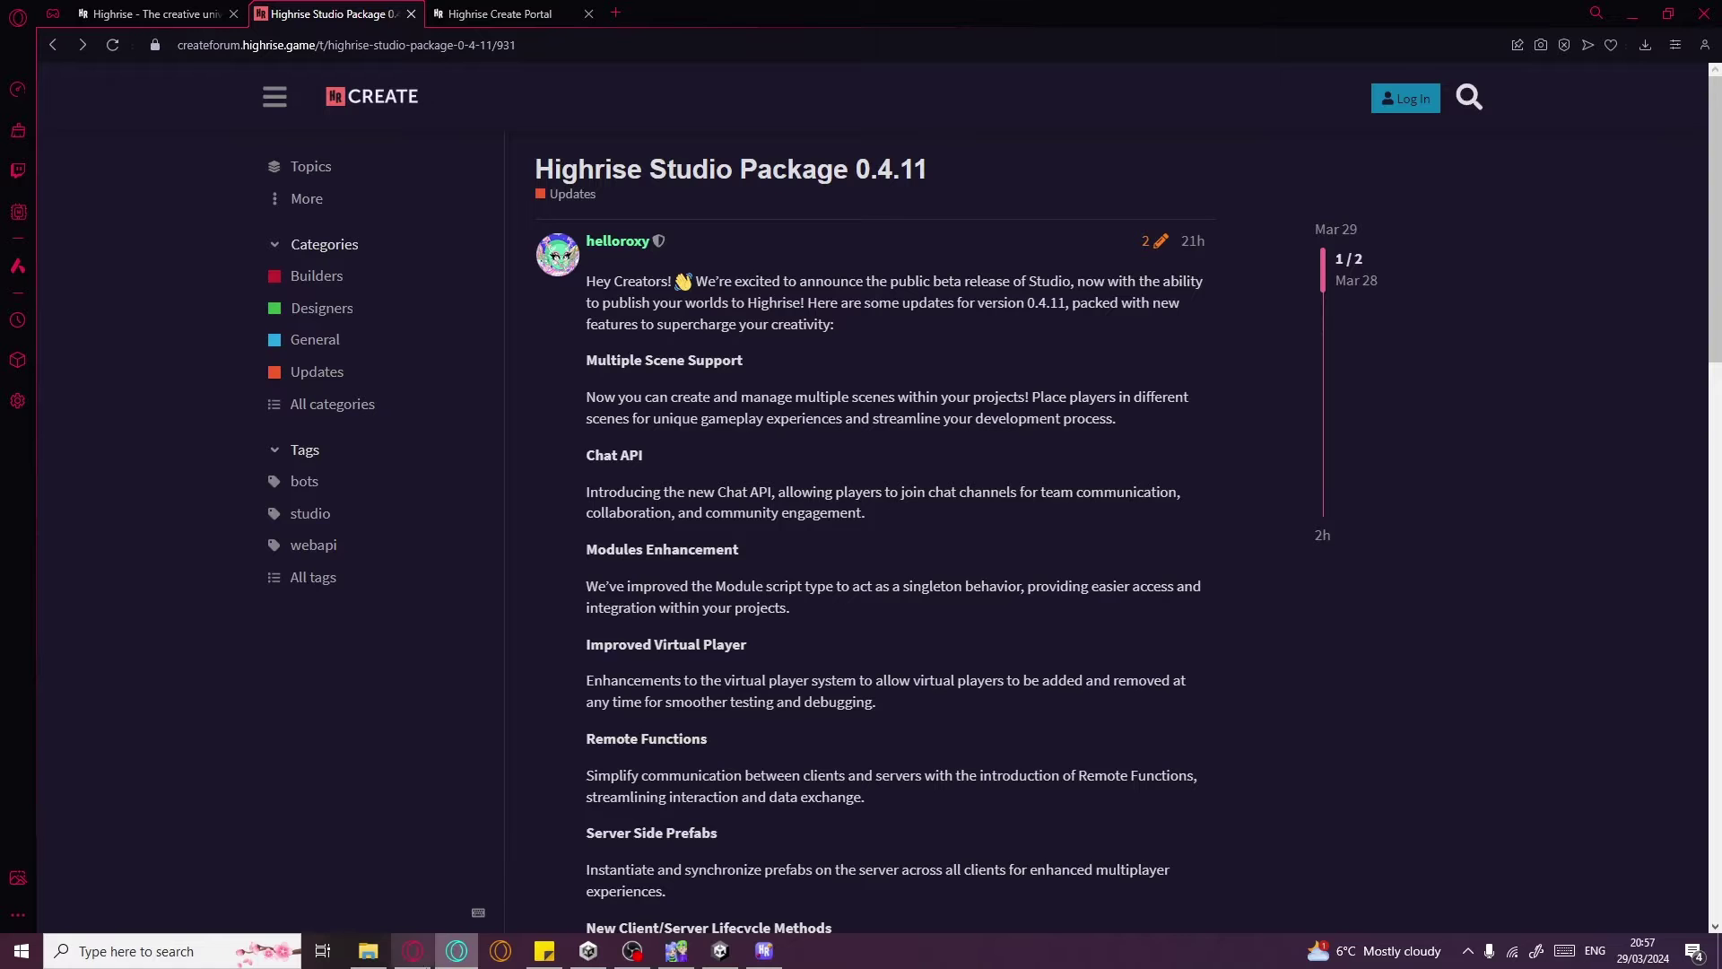
{"action": "left_click", "coordinate": [442, 960]}
{"action": "left_click", "coordinate": [444, 960]}
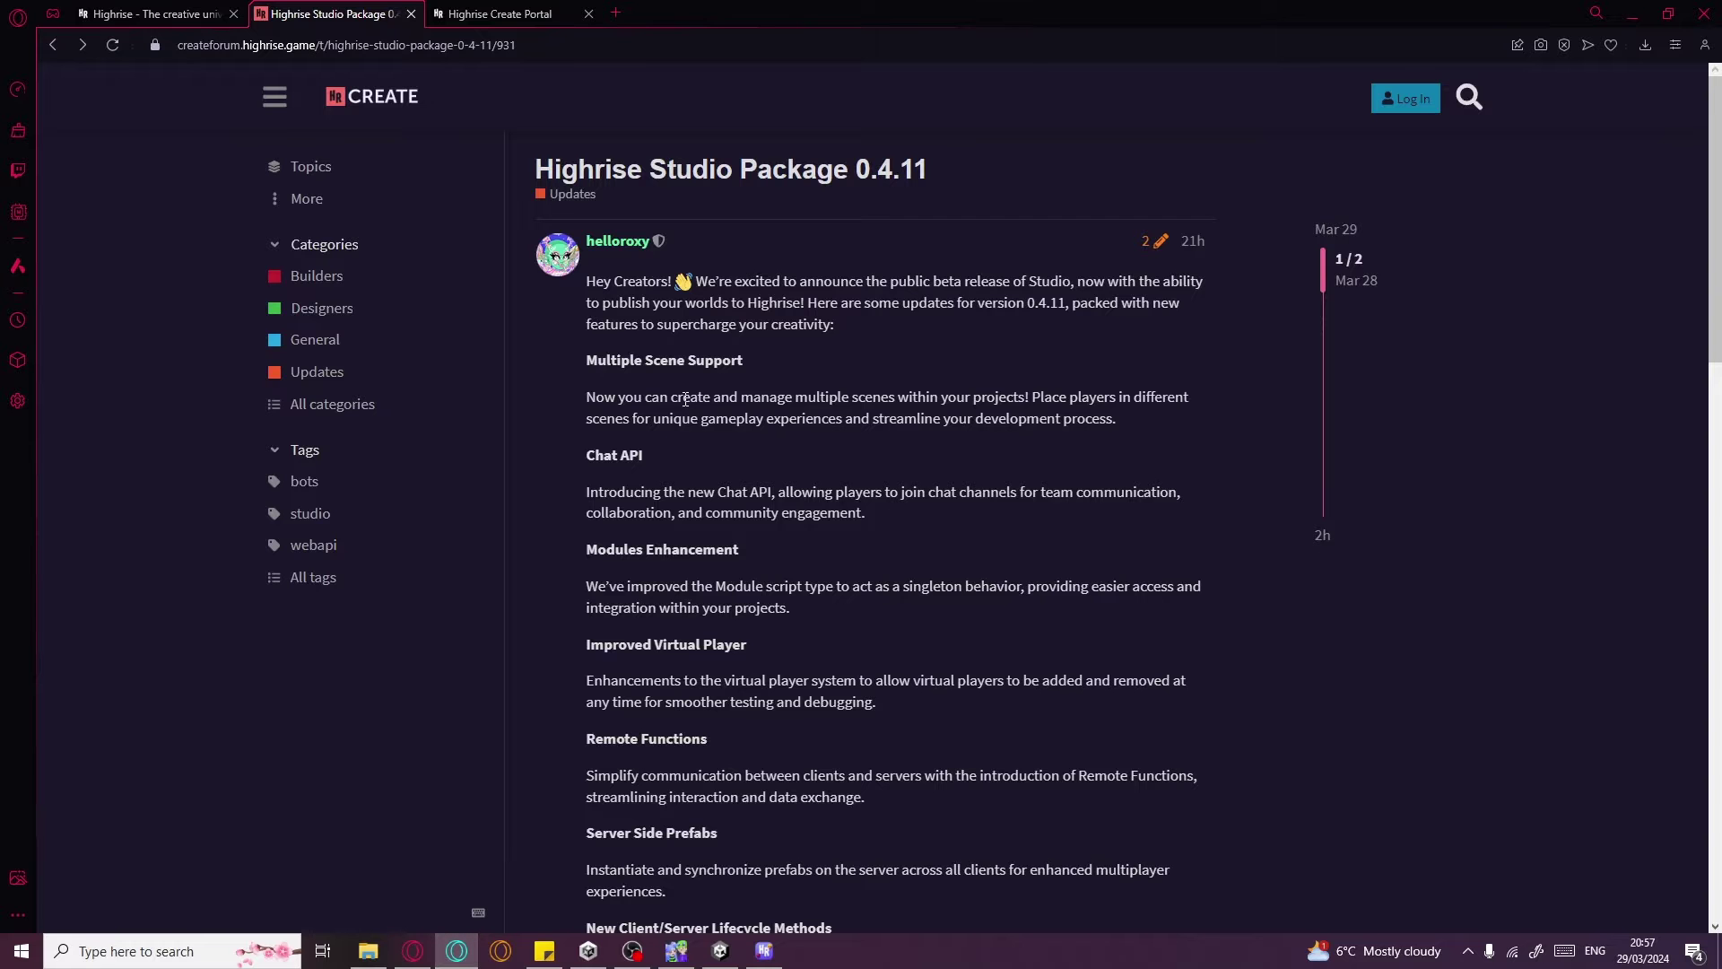
{"action": "scroll", "coordinate": [751, 397], "scroll_direction": "down", "scroll_amount": 2}
{"action": "scroll", "coordinate": [746, 406], "scroll_direction": "up", "scroll_amount": 2}
{"action": "scroll", "coordinate": [764, 351], "scroll_direction": "down", "scroll_amount": 5}
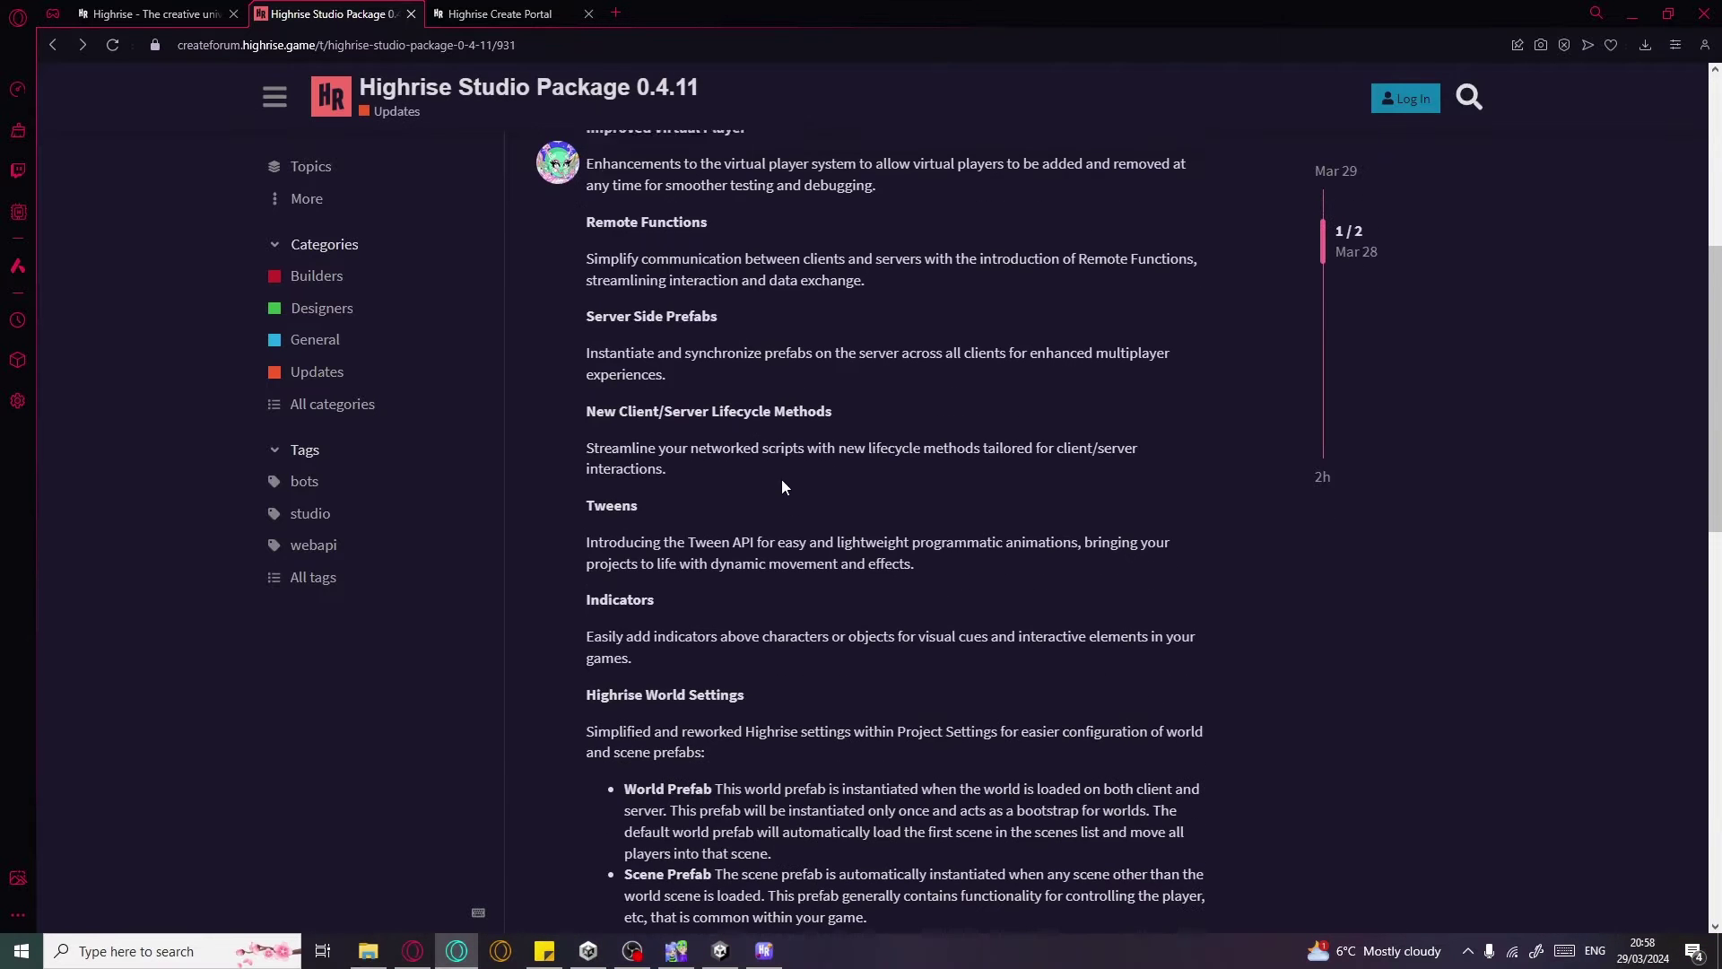
{"action": "scroll", "coordinate": [782, 479], "scroll_direction": "up", "scroll_amount": 3}
{"action": "scroll", "coordinate": [969, 449], "scroll_direction": "down", "scroll_amount": 6}
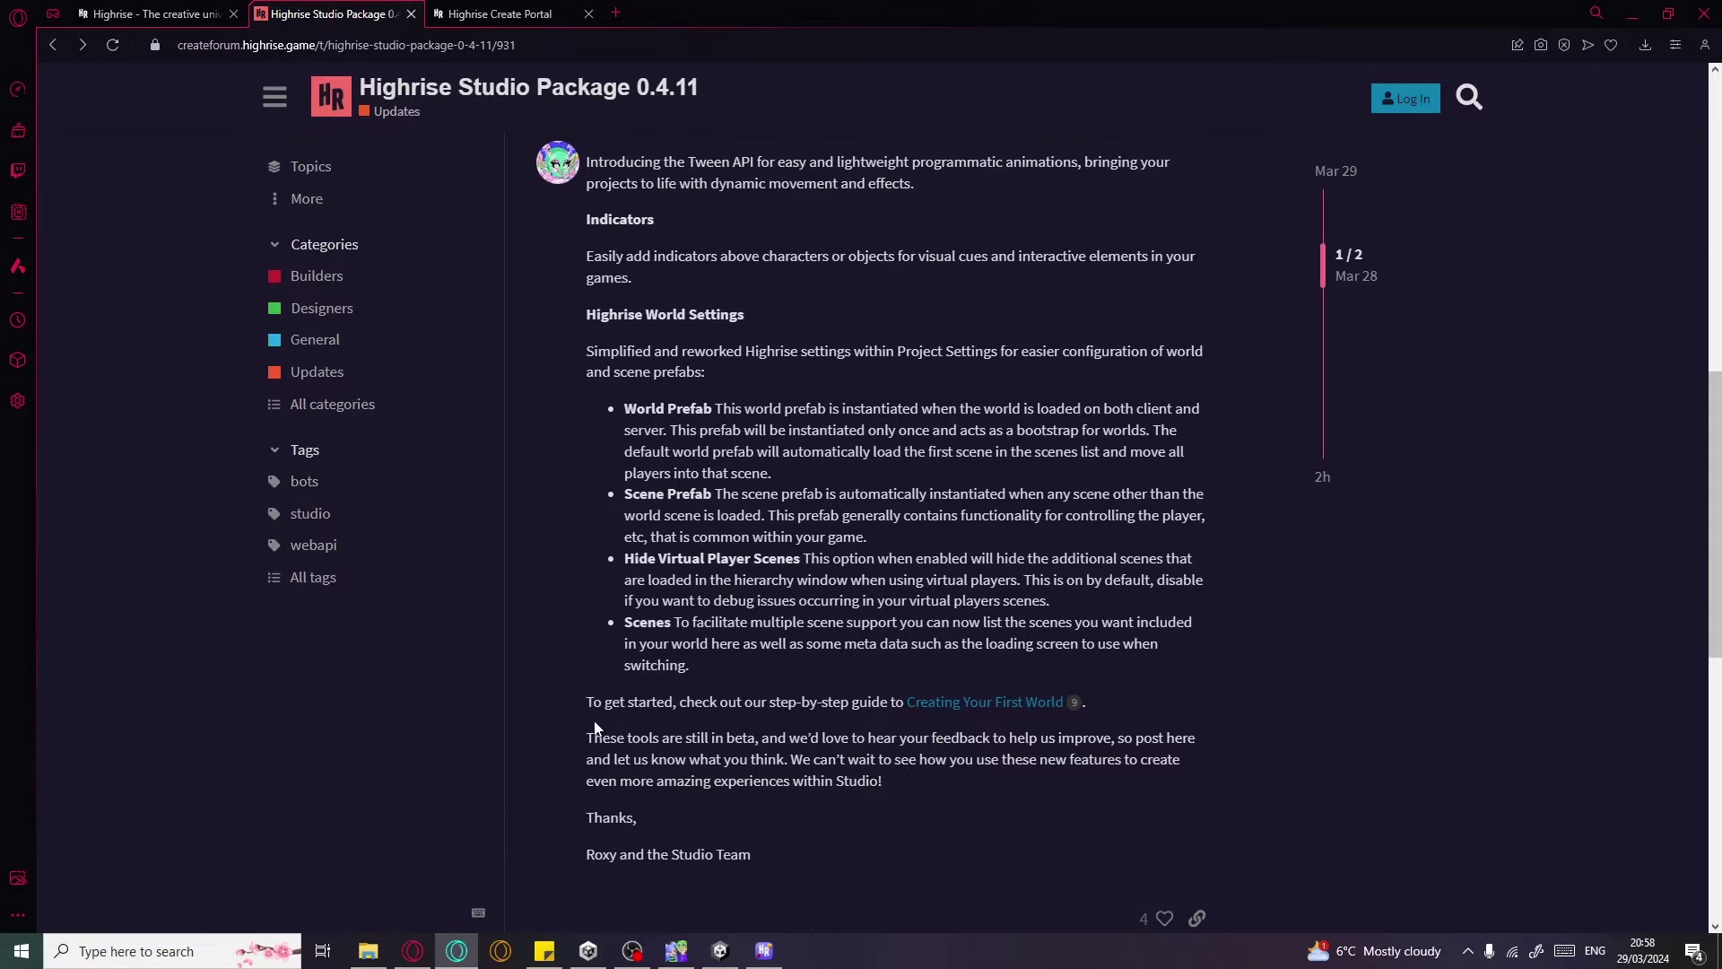
{"action": "left_click_drag", "start_coordinate": [609, 709], "coordinate": [898, 709]}
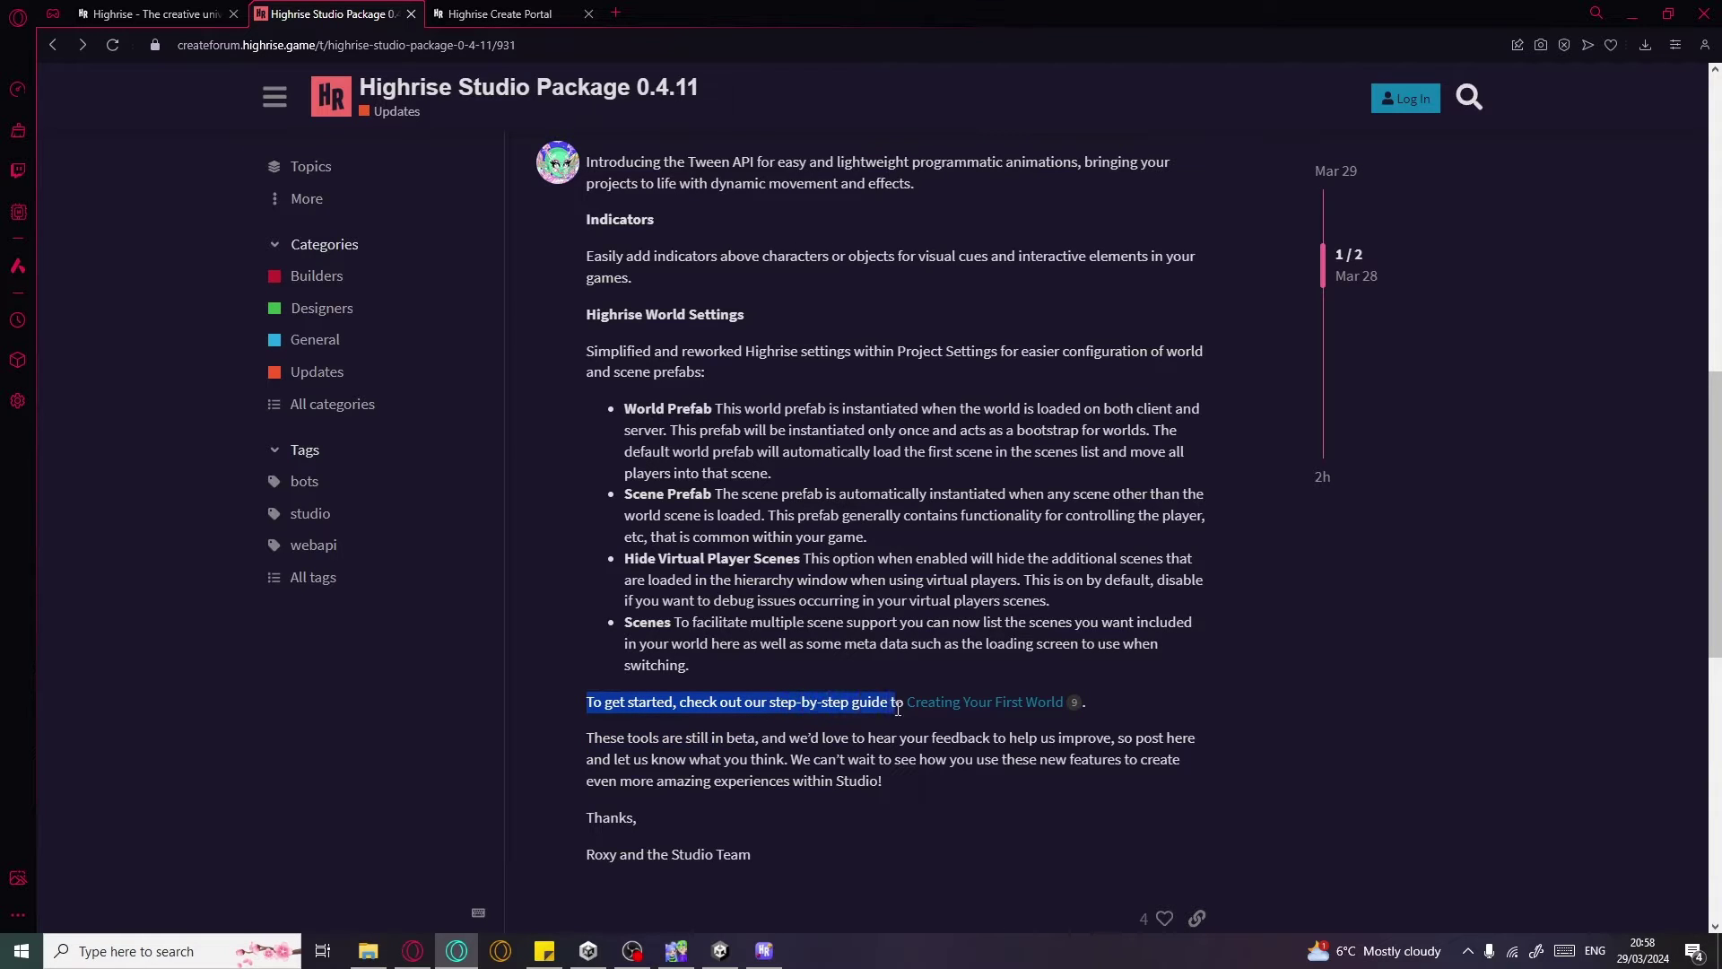
Open the Creating Your First World guide linked in the post and review Step 1: Creating a New World
{"action": "left_click", "coordinate": [956, 703]}
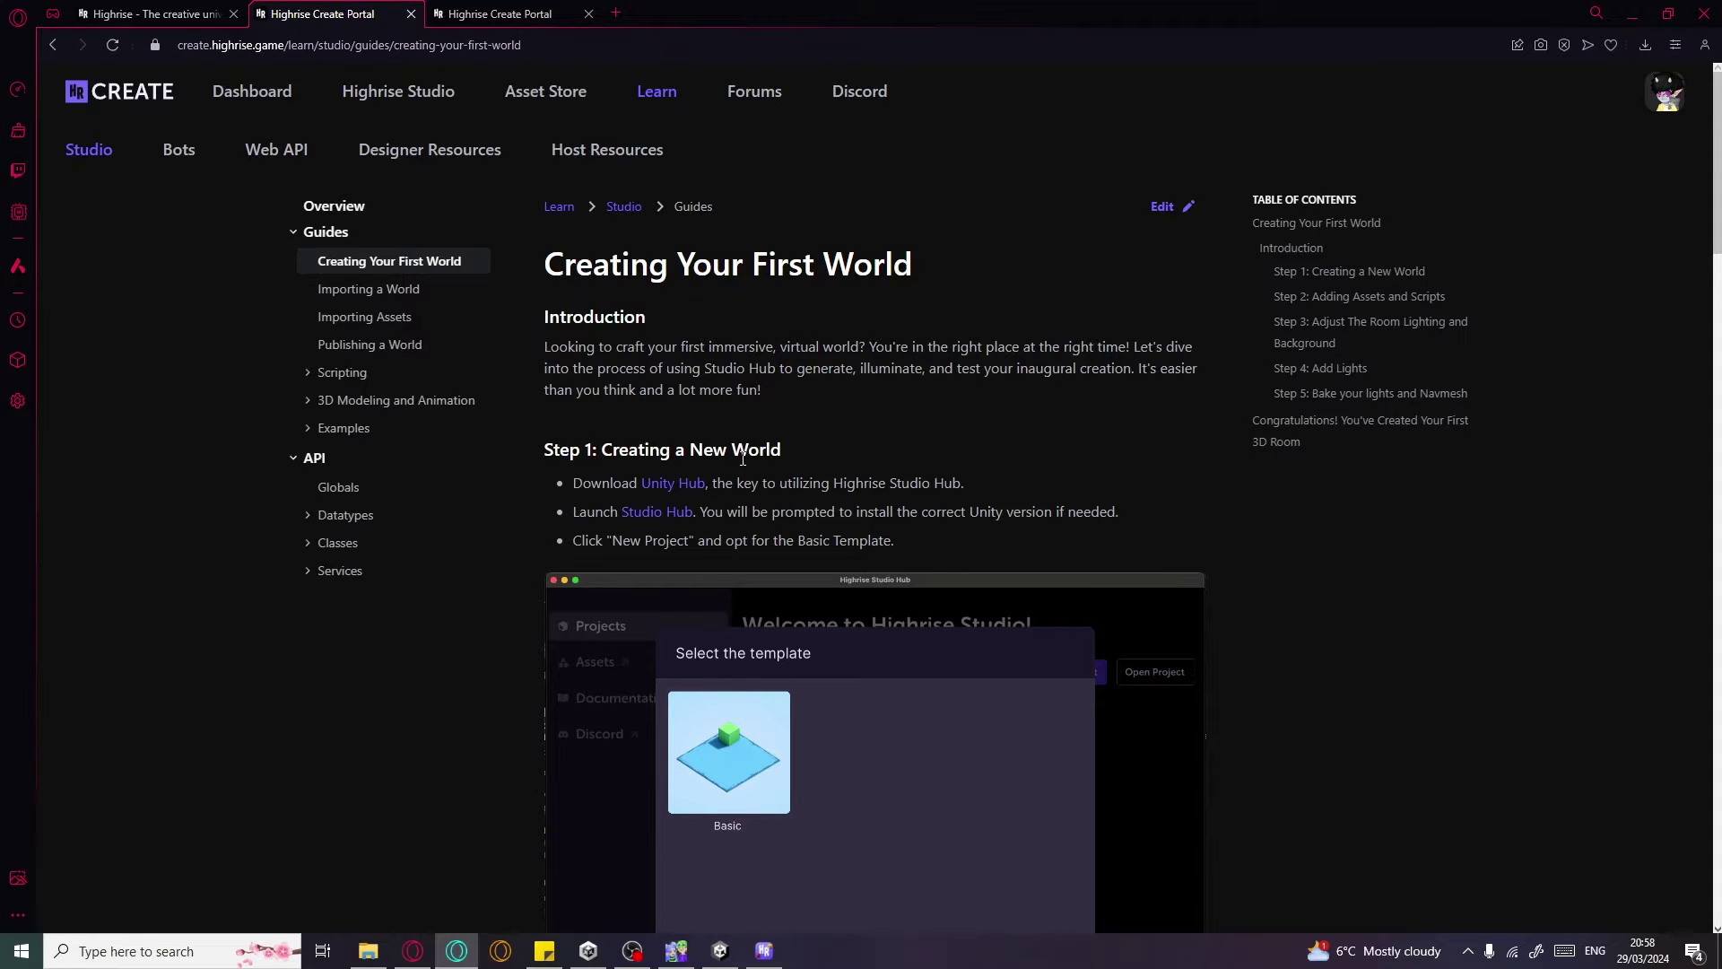
{"action": "scroll", "coordinate": [730, 502], "scroll_direction": "down", "scroll_amount": 1}
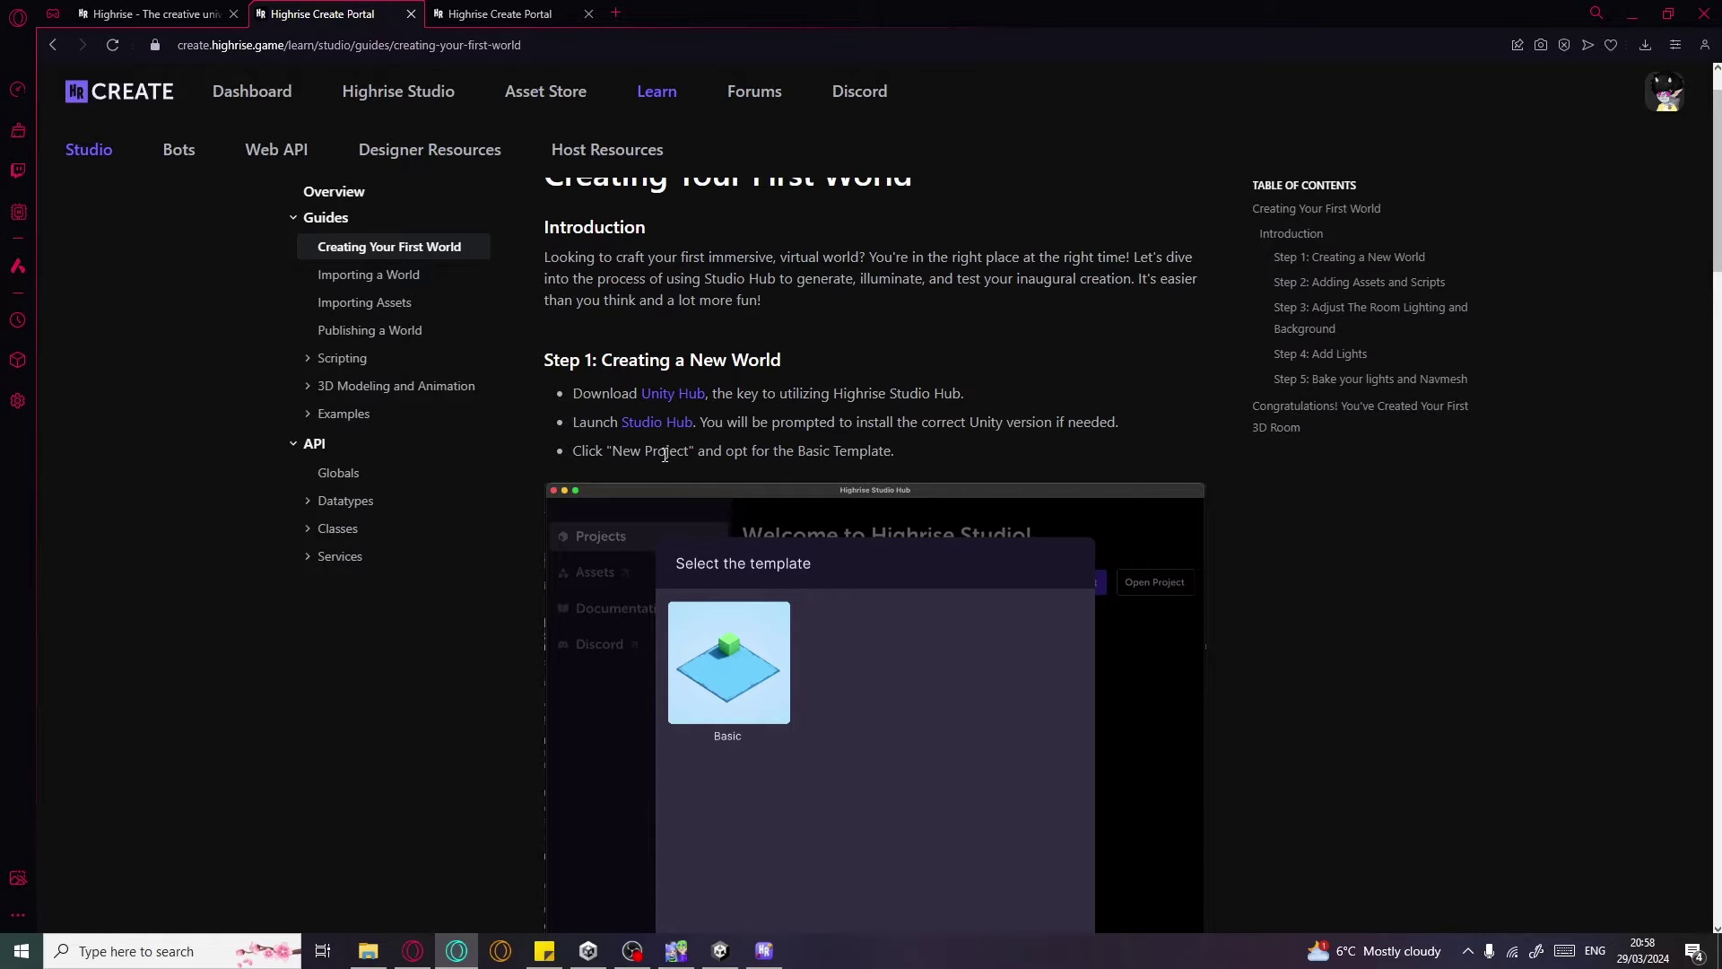
{"action": "scroll", "coordinate": [665, 454], "scroll_direction": "up", "scroll_amount": 1}
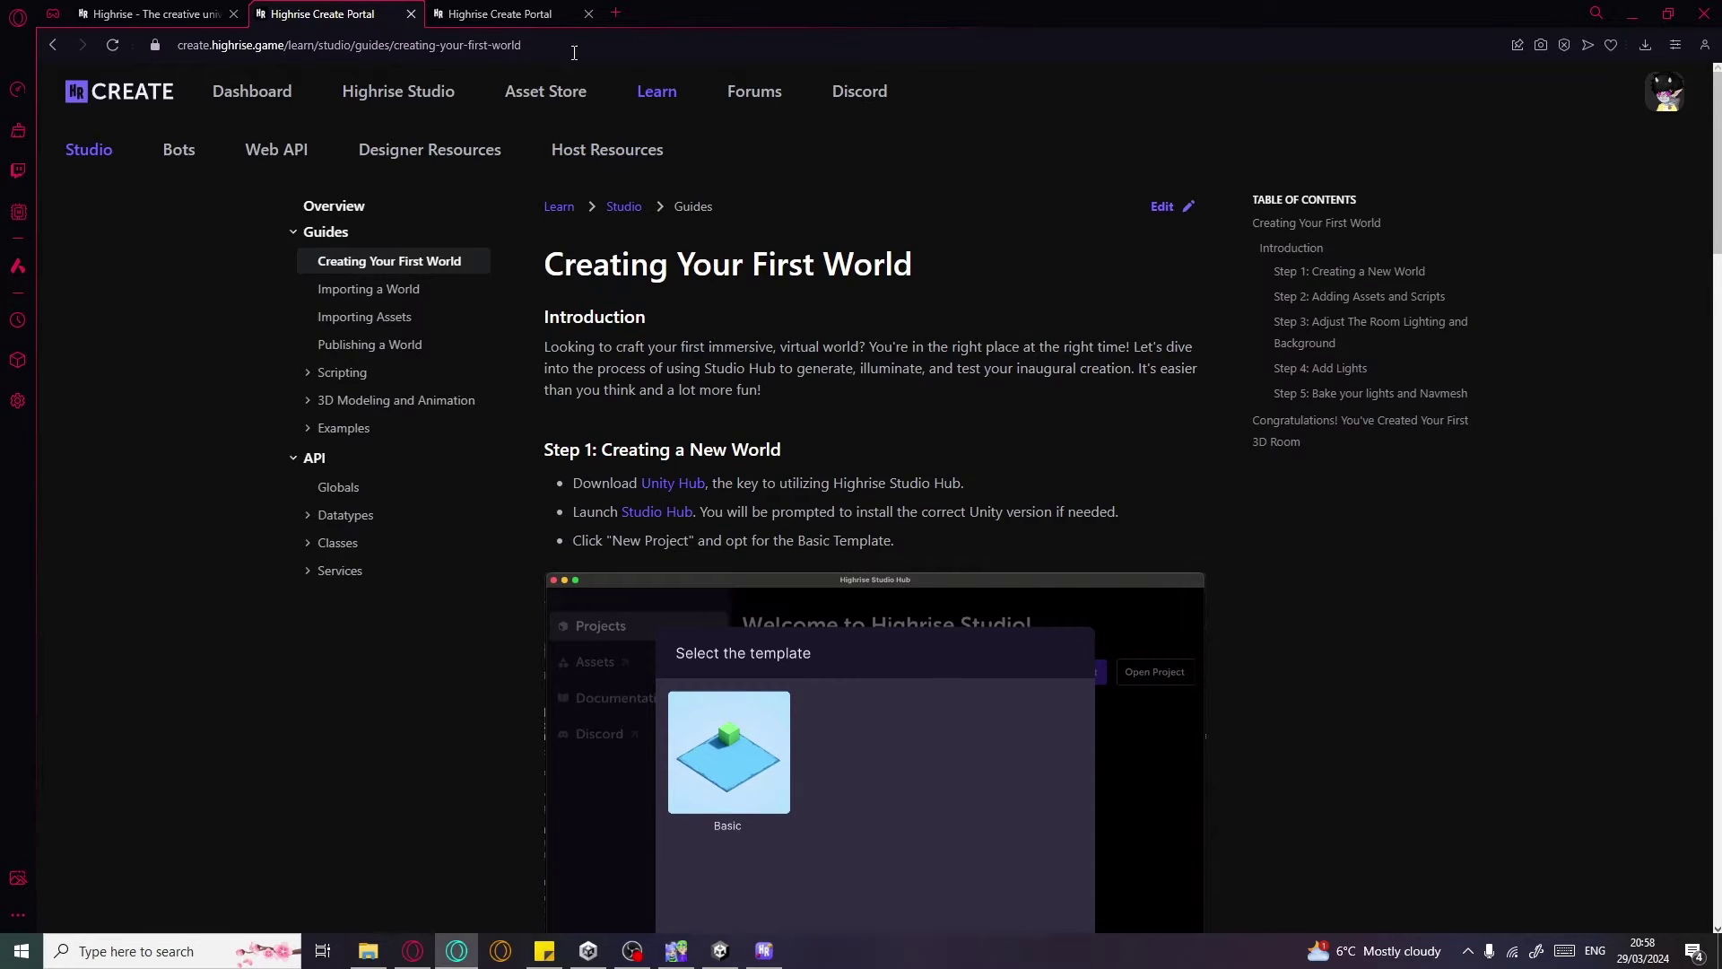
Open the creator dashboard from the Highrise Create home page and check the browser downloads for Highrise Studio Hub-0.3.4.exe
{"action": "left_click", "coordinate": [538, 13]}
{"action": "left_click", "coordinate": [147, 96]}
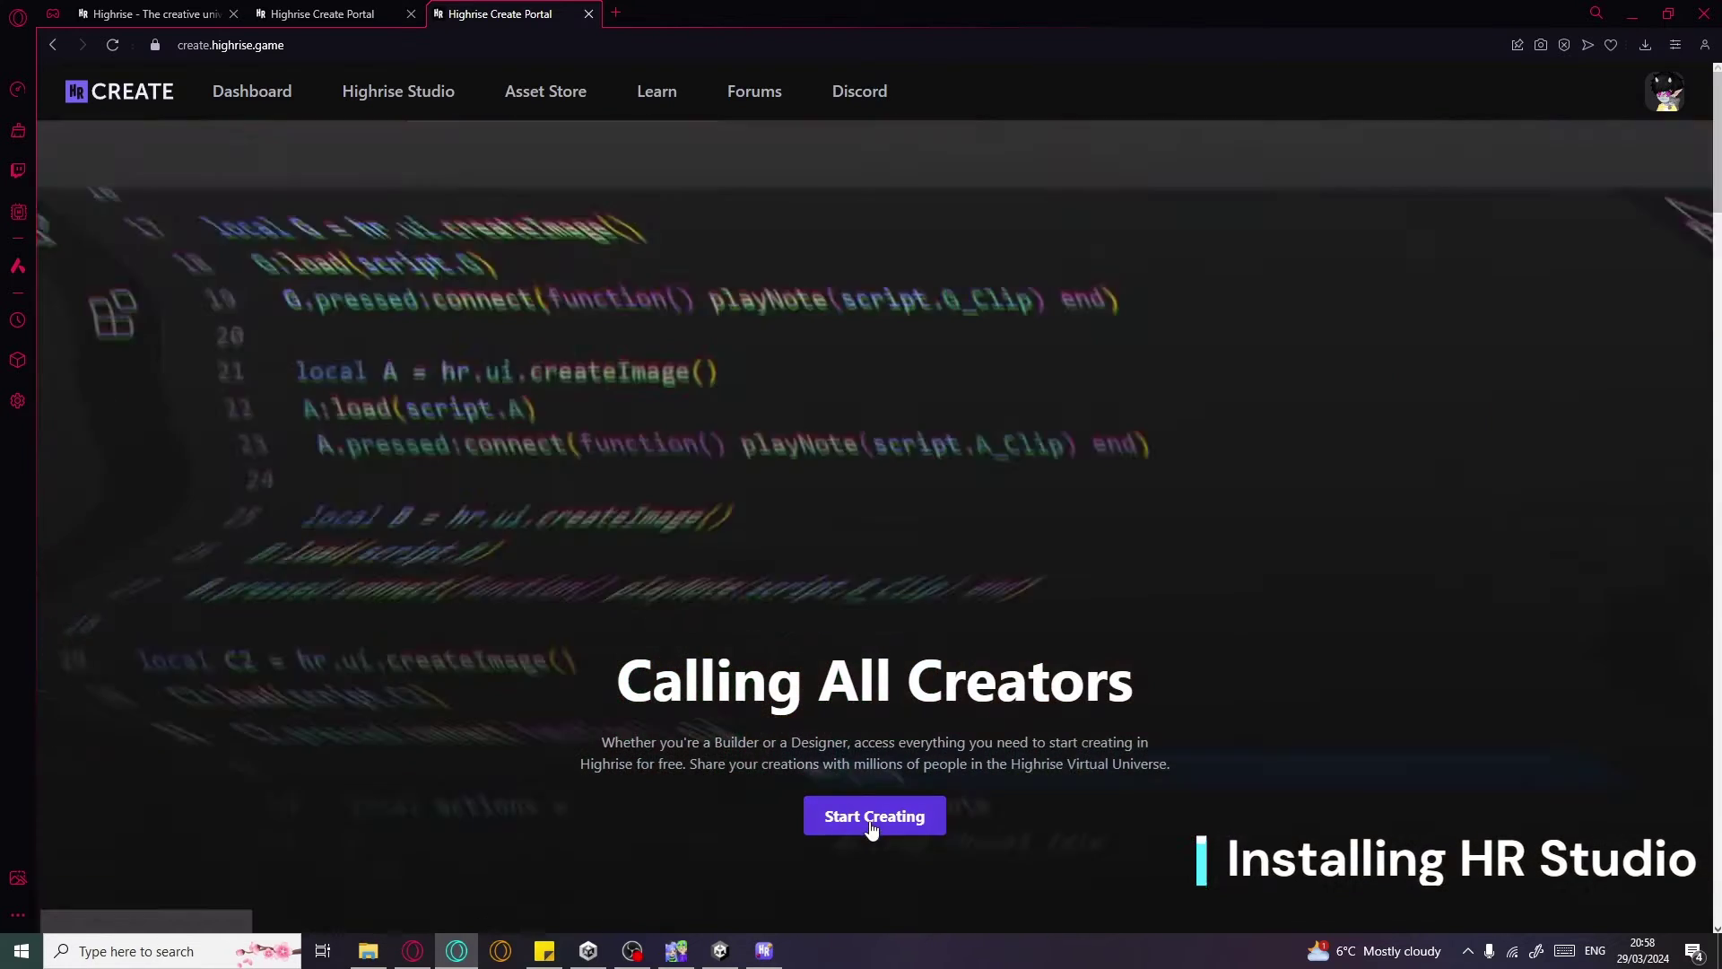
{"action": "left_click", "coordinate": [919, 822]}
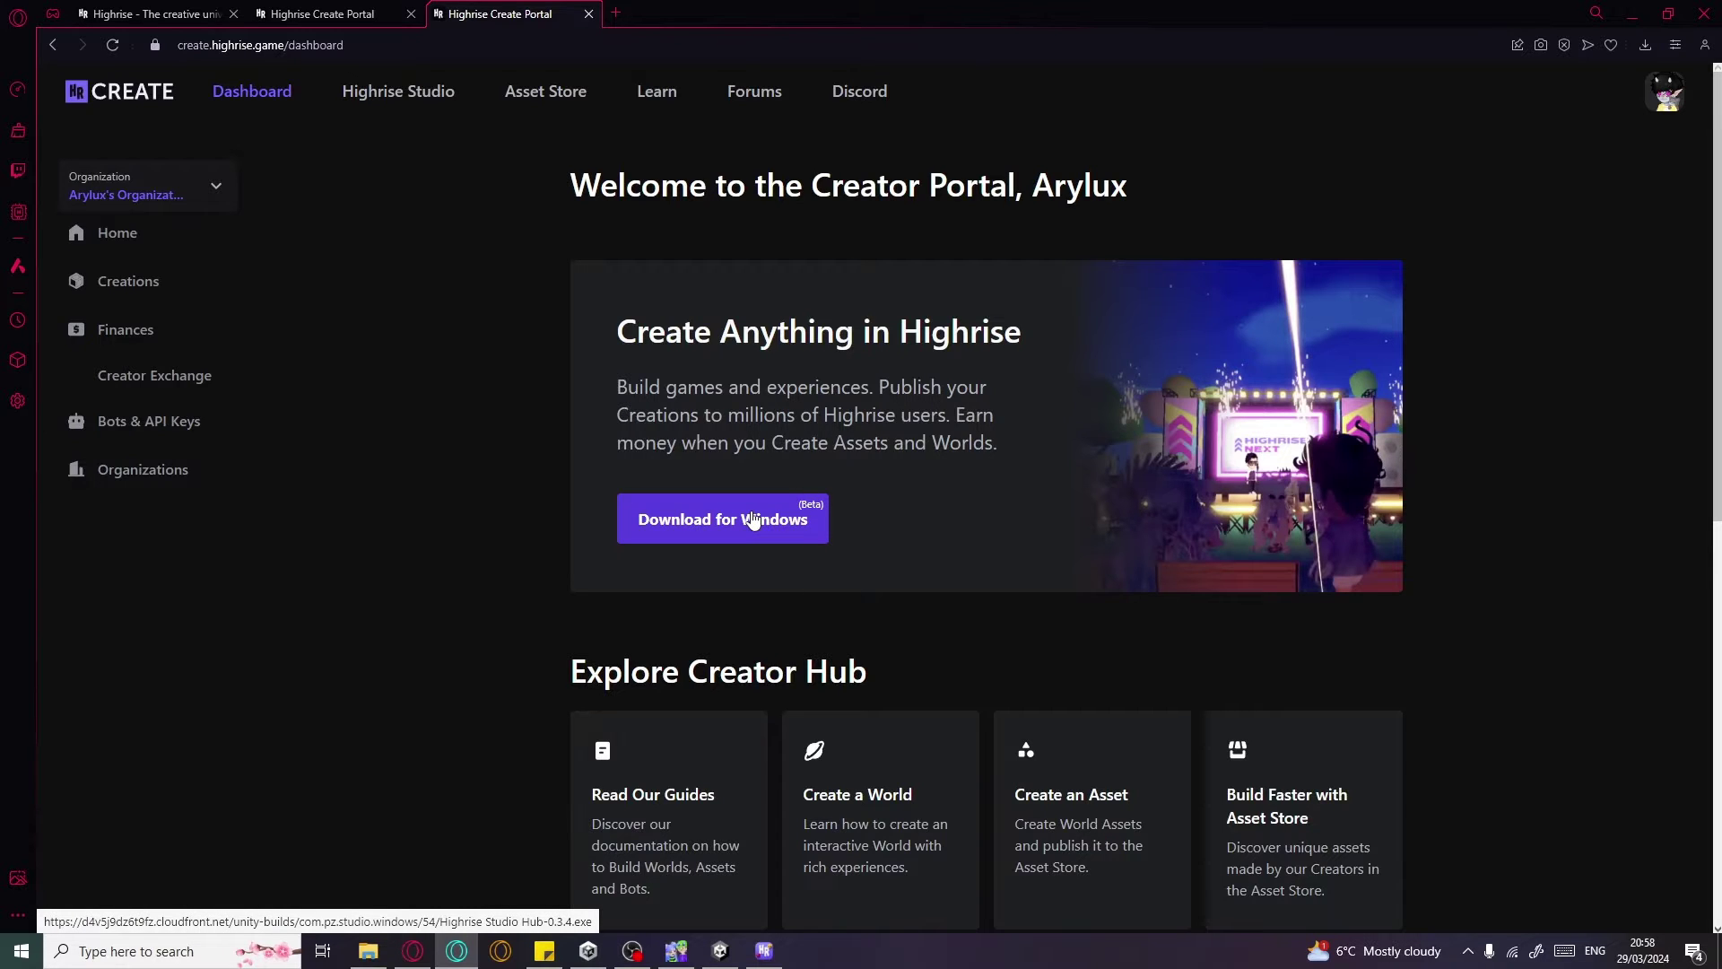
{"action": "left_click", "coordinate": [1645, 47]}
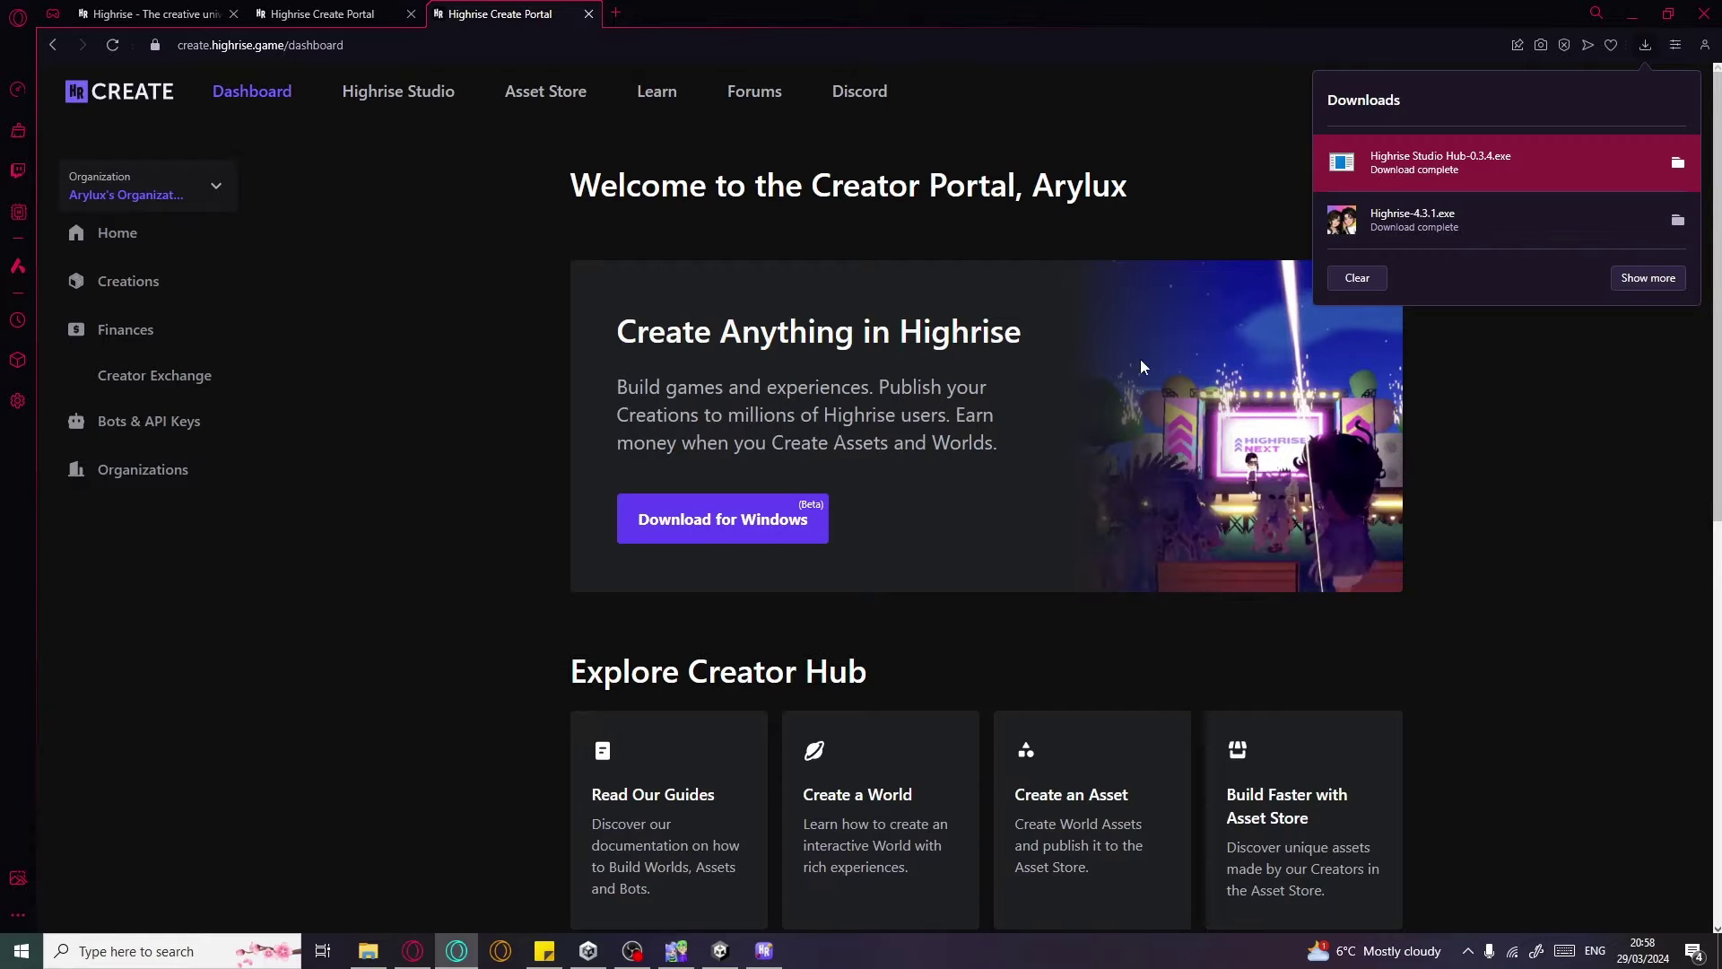
{"action": "left_click", "coordinate": [1054, 350]}
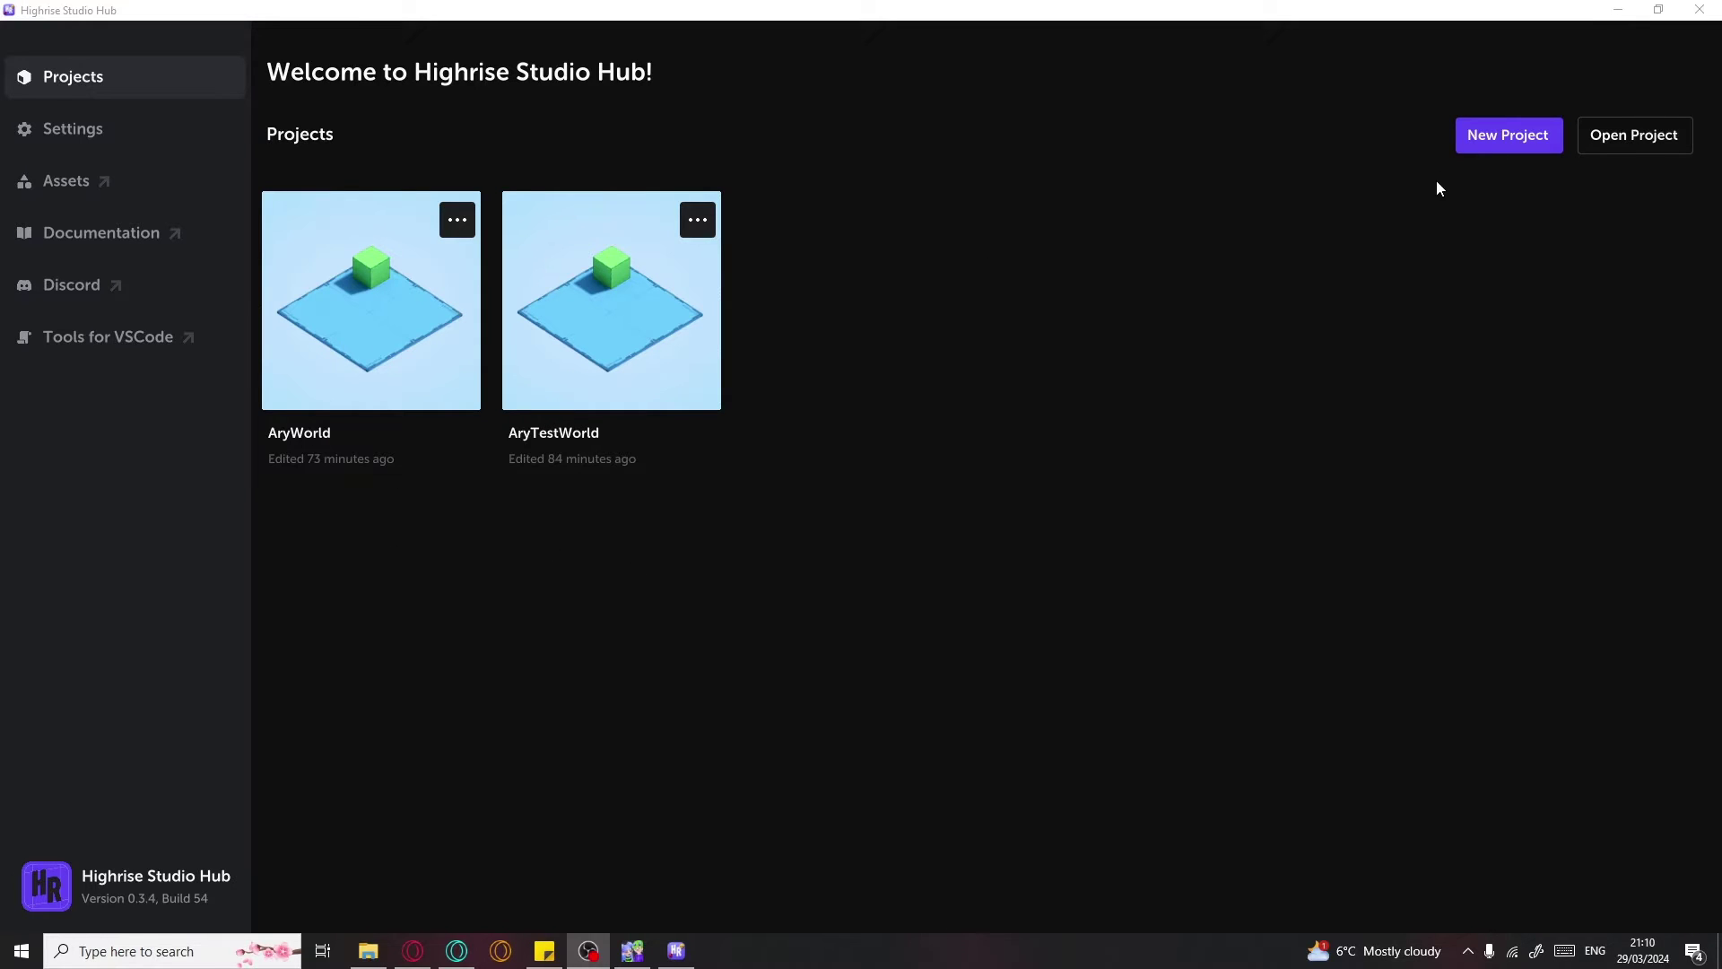
In Highrise Studio Hub, create a new project named FirstWorld from the Basic template
{"action": "left_click", "coordinate": [1483, 140]}
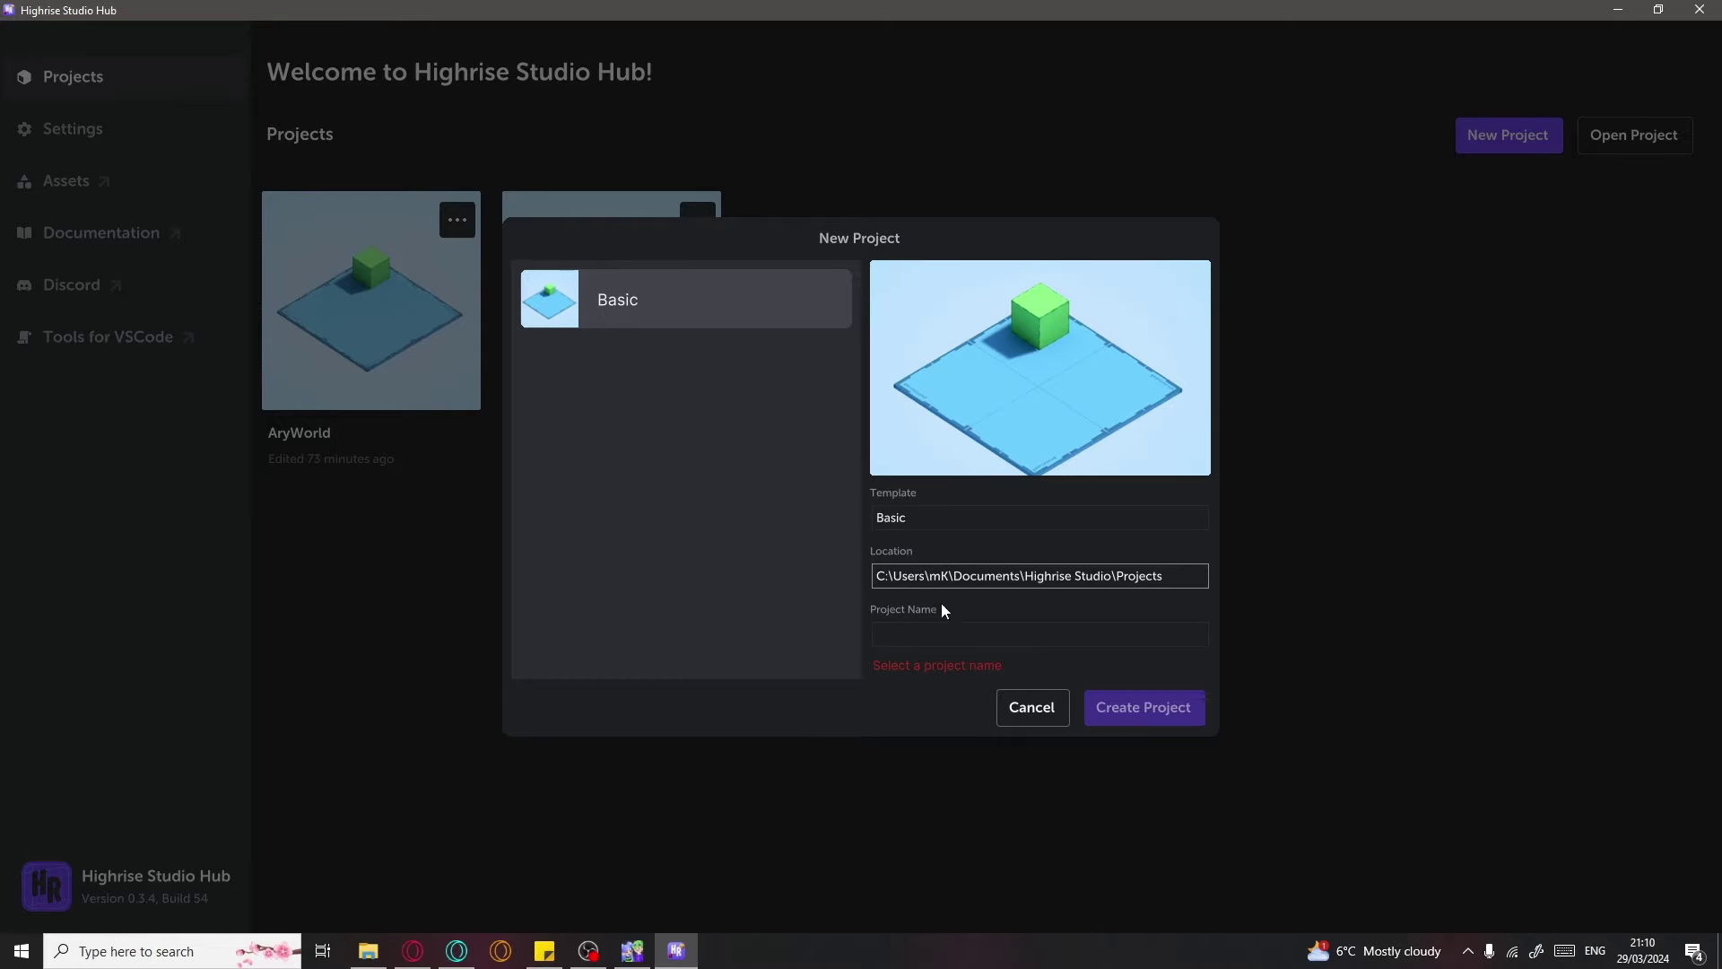
{"action": "left_click", "coordinate": [949, 642]}
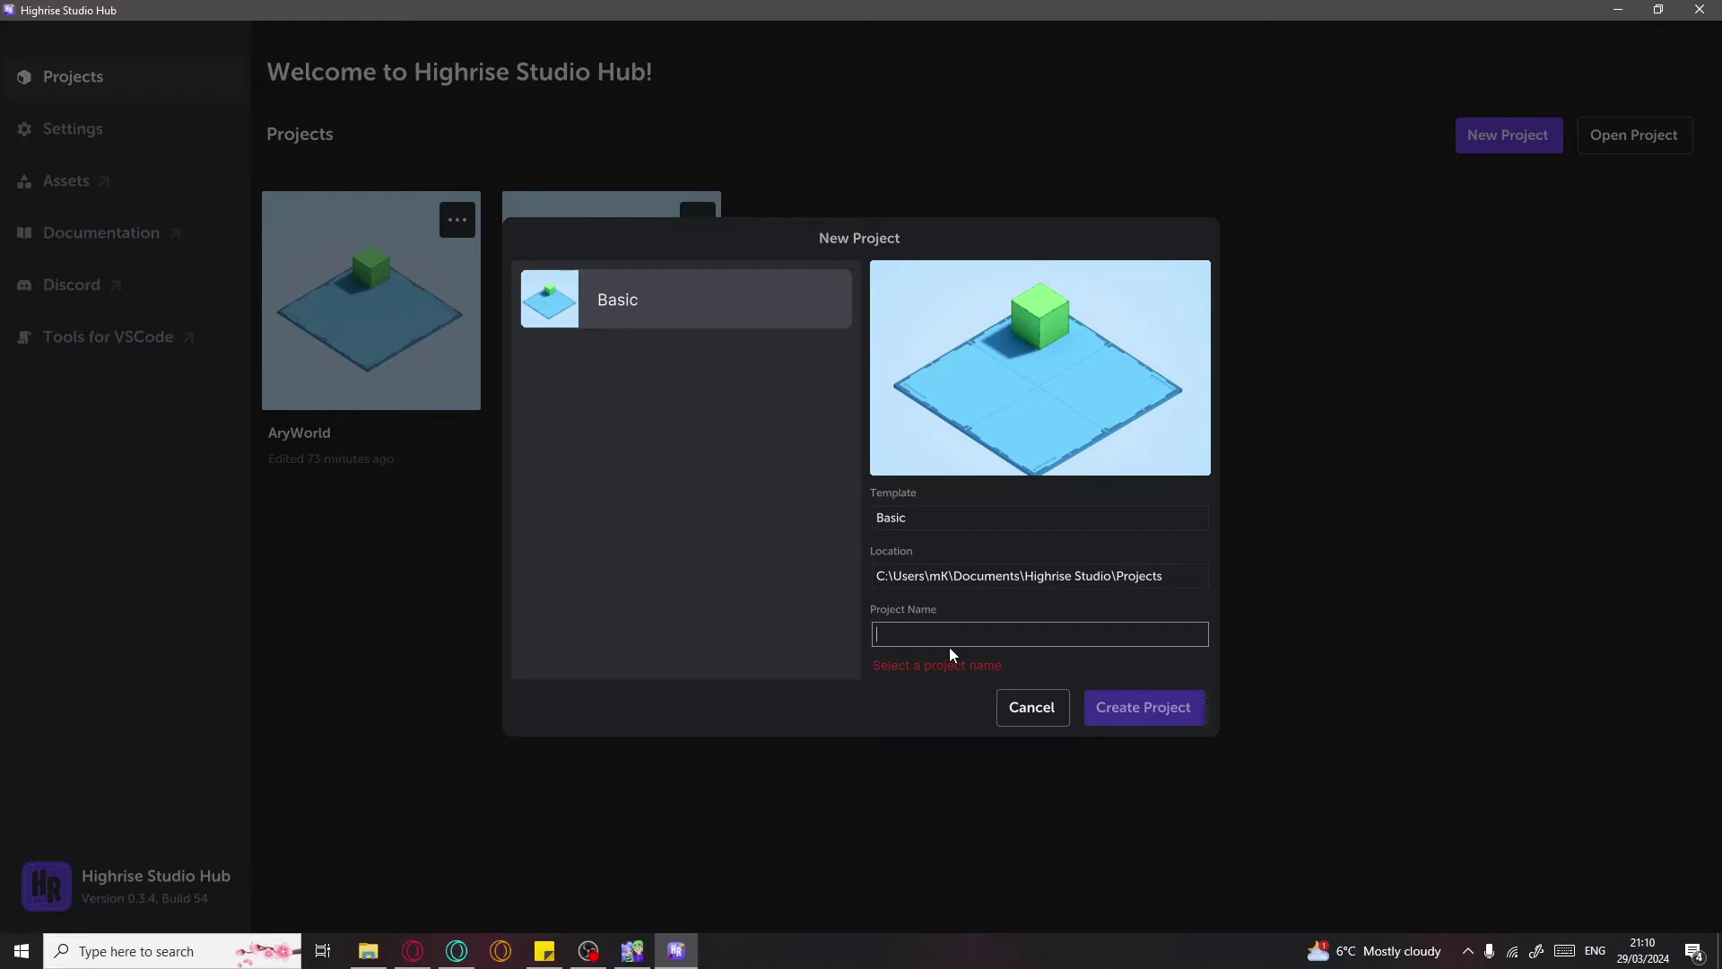
{"action": "type", "text": "FirstWorld"}
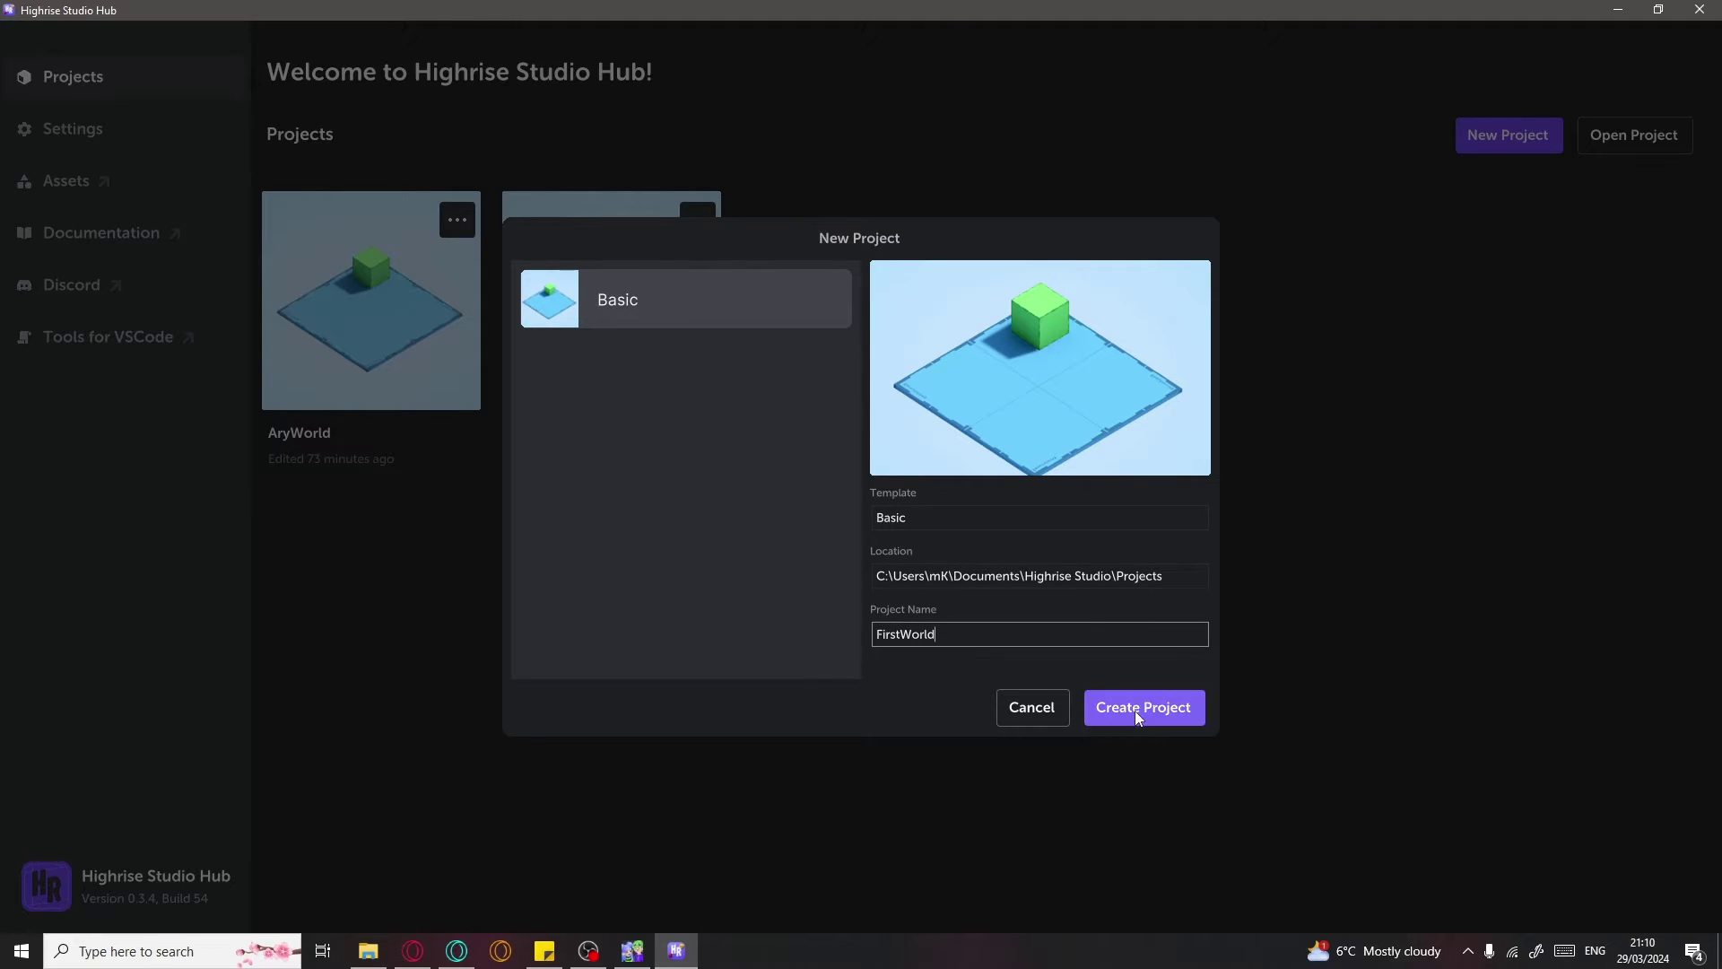
{"action": "left_click", "coordinate": [1134, 710]}
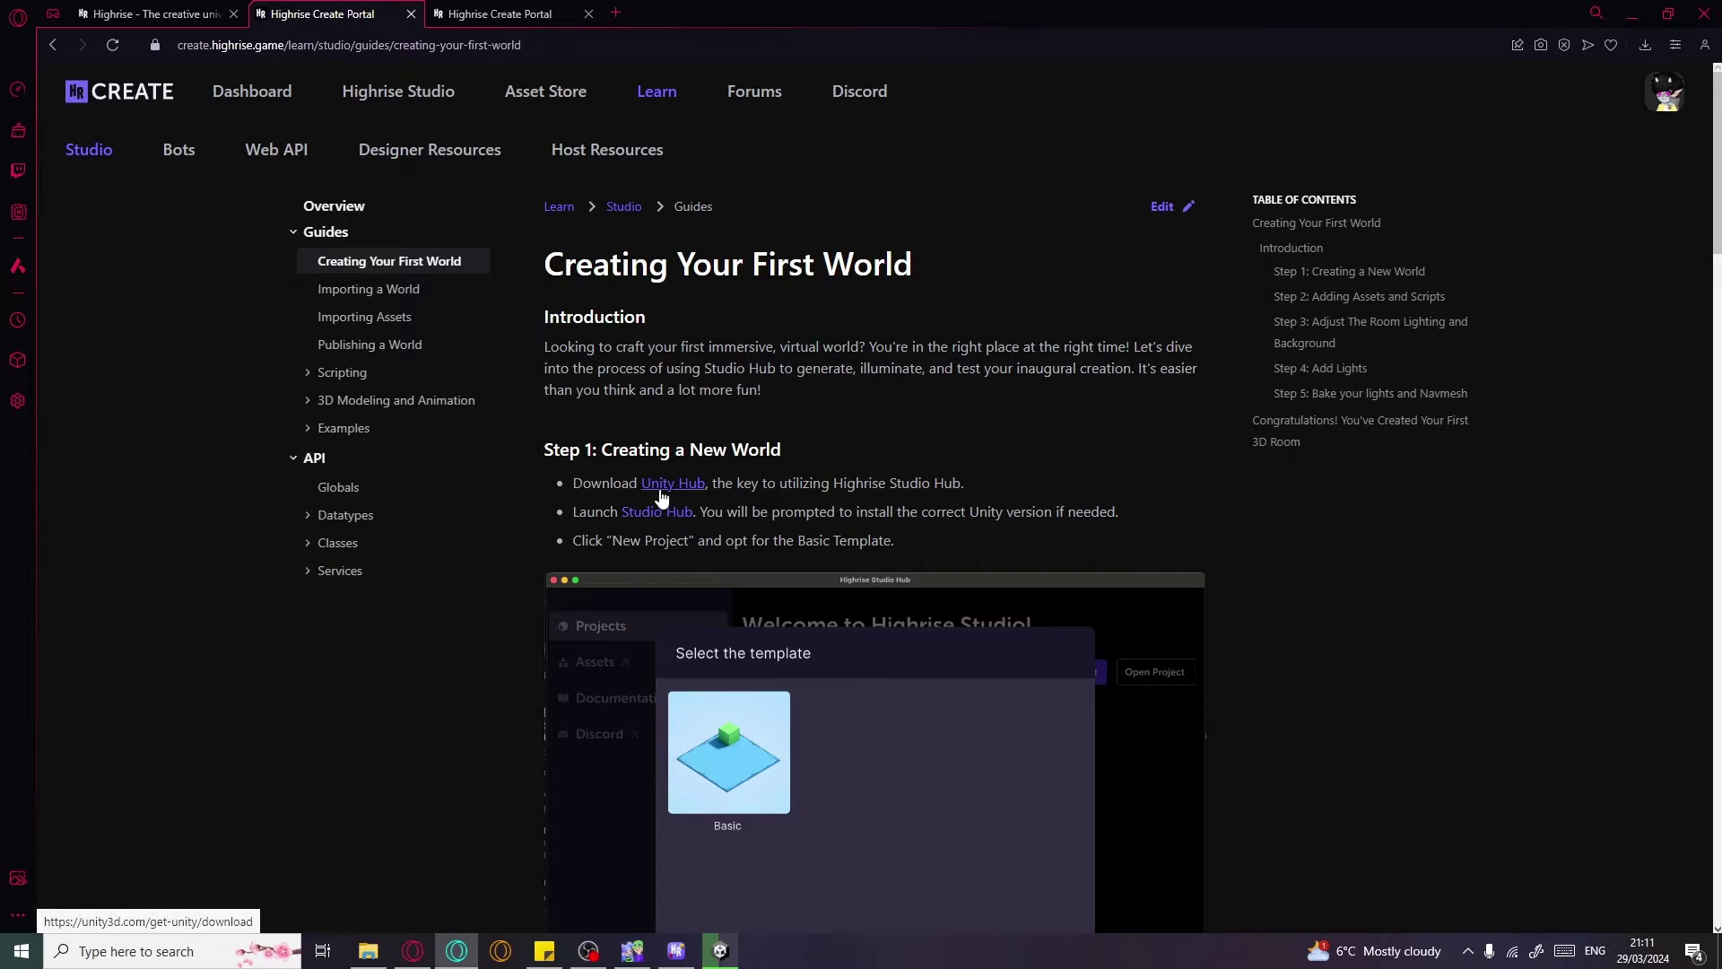
View the Unity Hub download page linked in Step 1 of the guide, return to the guide and minimize the browser
{"action": "scroll", "coordinate": [659, 494], "scroll_direction": "down", "scroll_amount": 1}
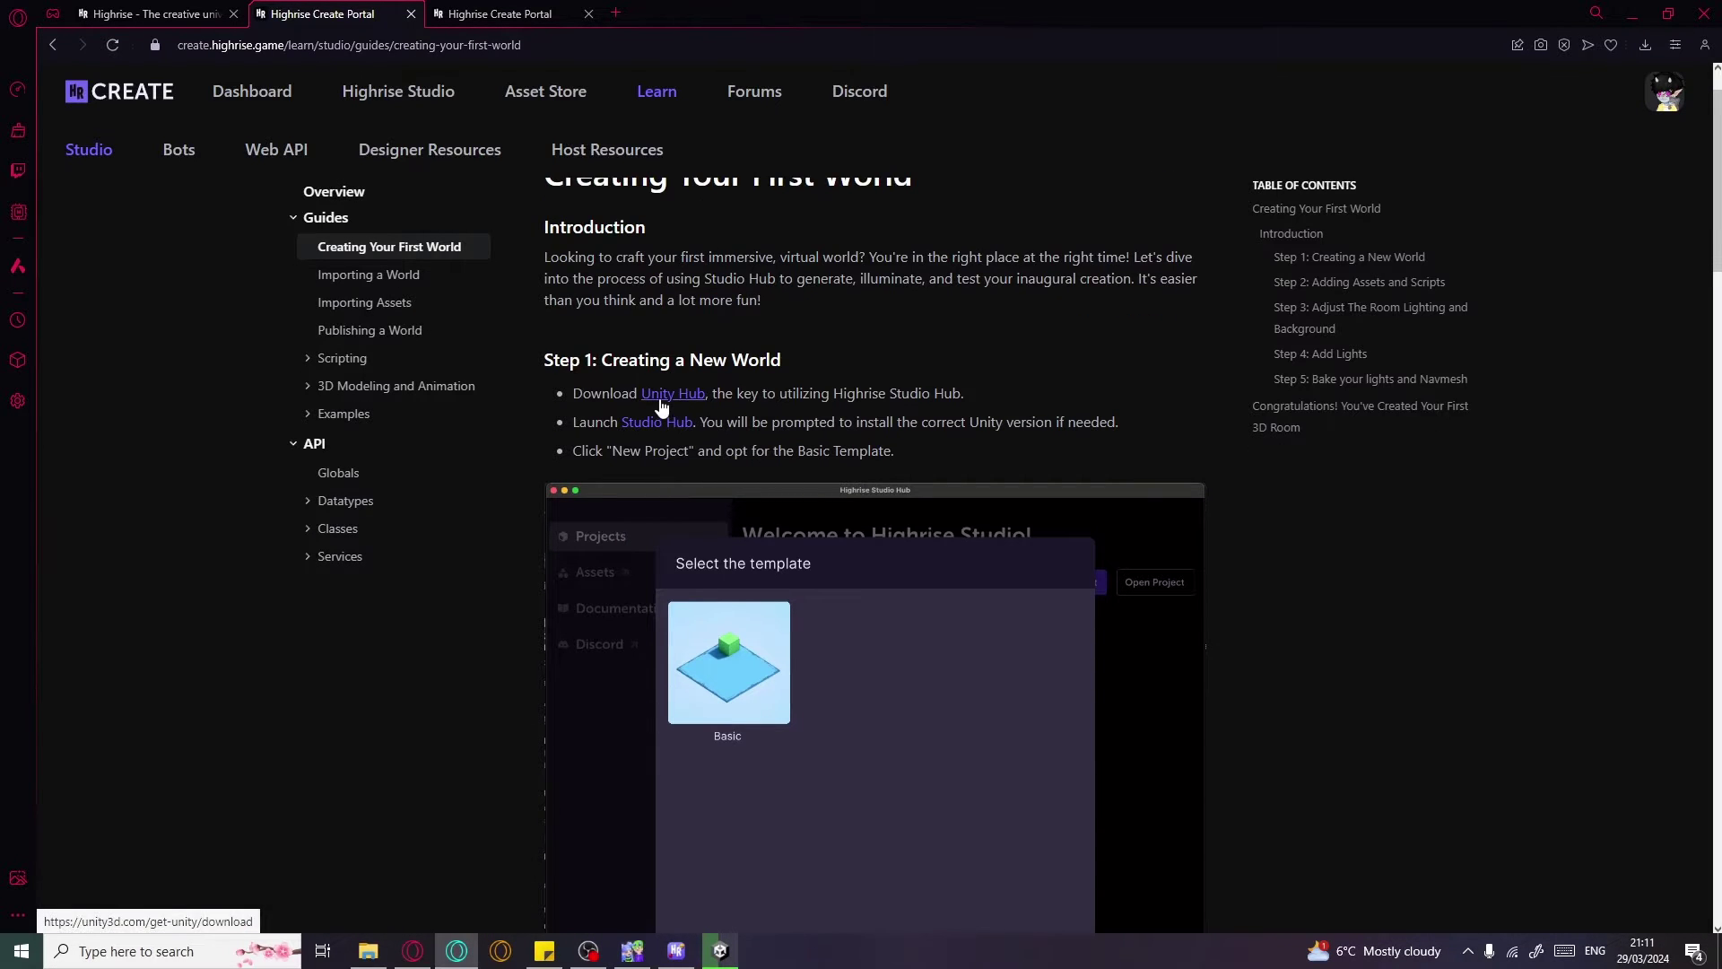
{"action": "left_click", "coordinate": [660, 401]}
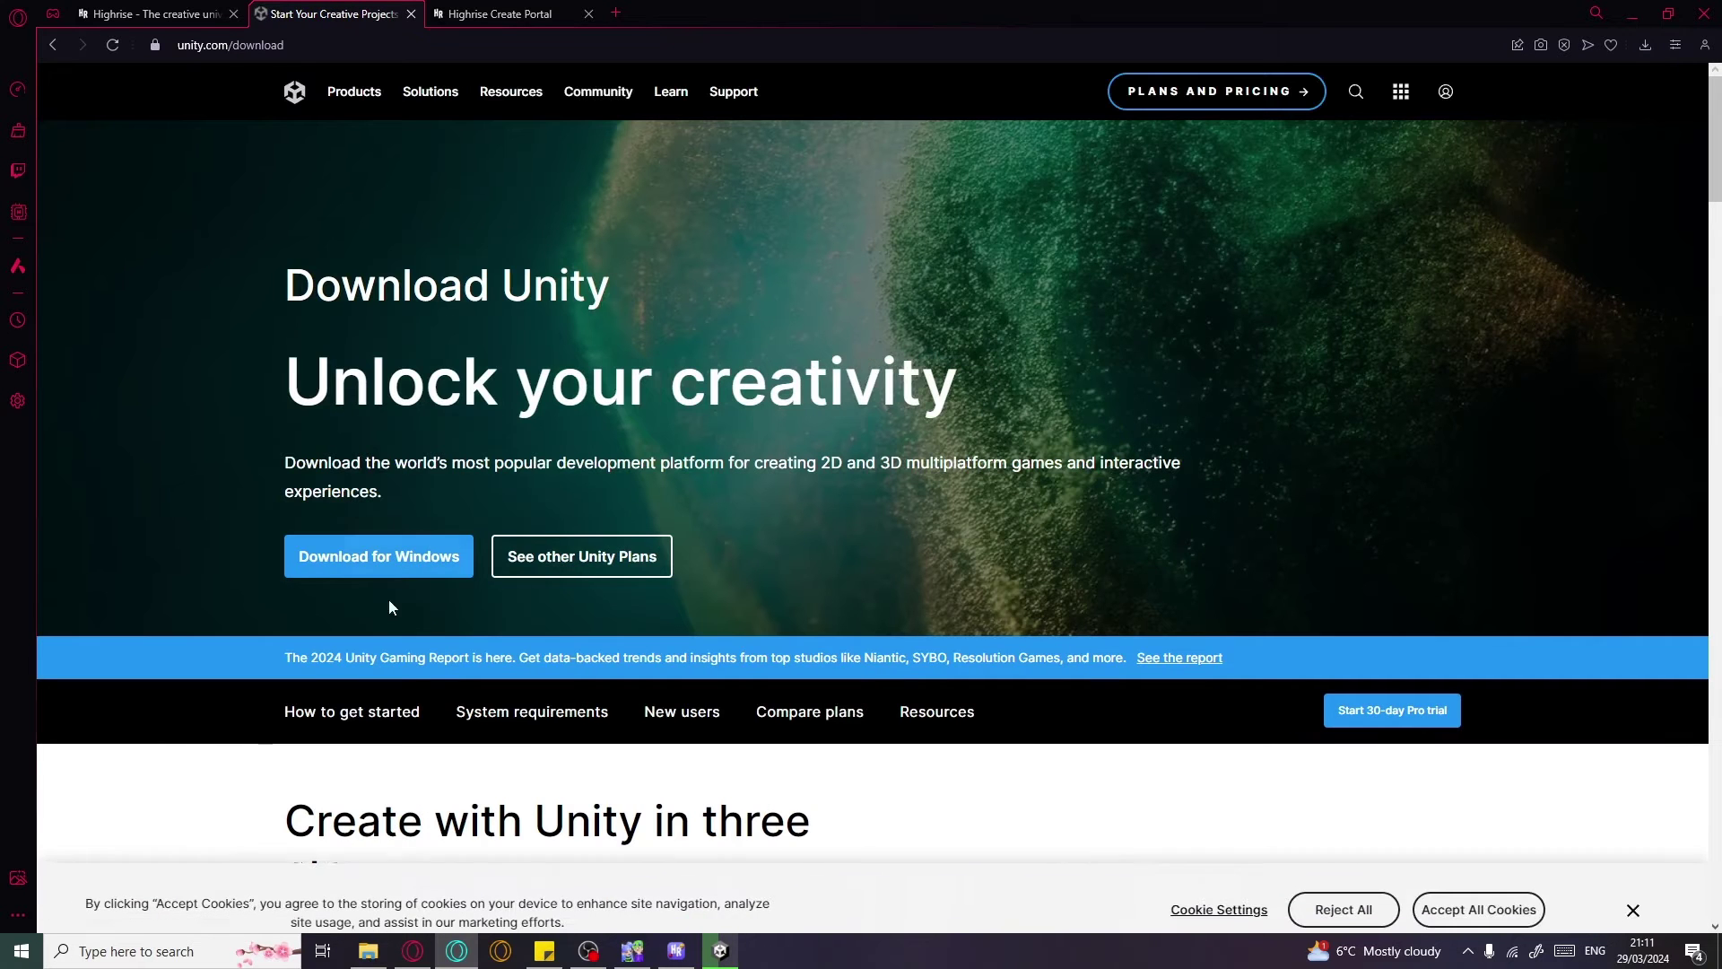
{"action": "left_click", "coordinate": [57, 45]}
{"action": "left_click", "coordinate": [1633, 14]}
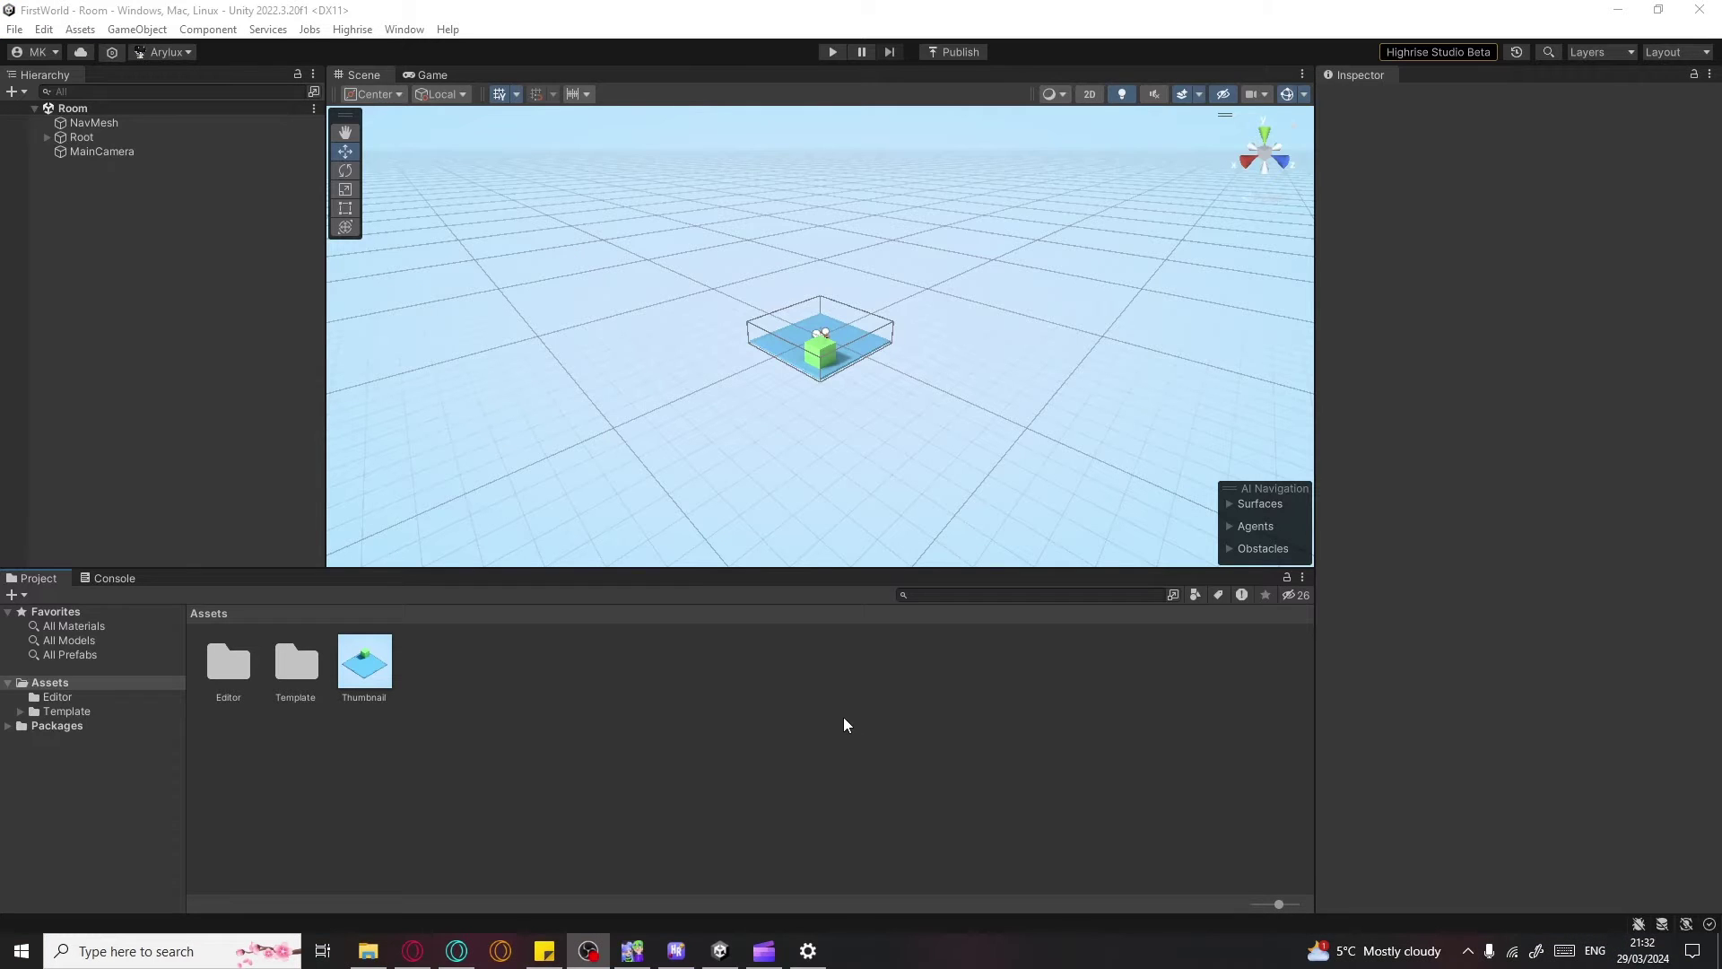
{"action": "scroll", "coordinate": [625, 454], "scroll_direction": "up", "scroll_amount": 2}
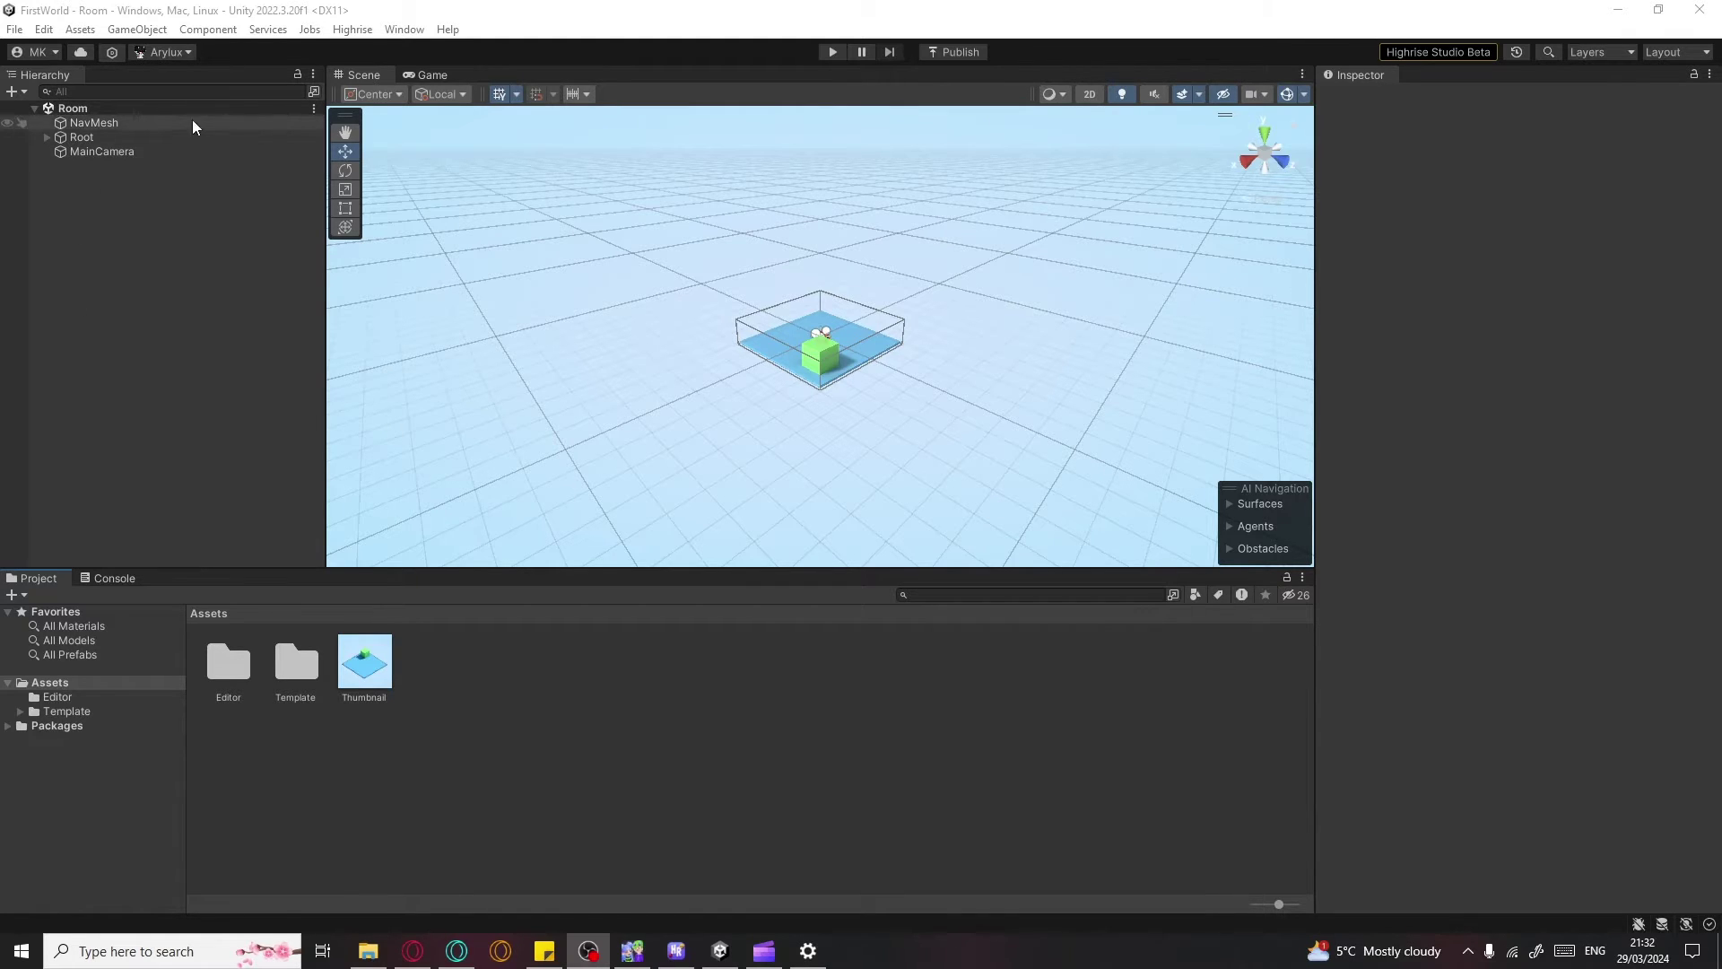
Expand the Root, Layout and Lighting objects in the Room hierarchy and inspect MainCamera, Light Probe Group and Directional Light
{"action": "left_click", "coordinate": [43, 137]}
{"action": "left_click", "coordinate": [58, 153]}
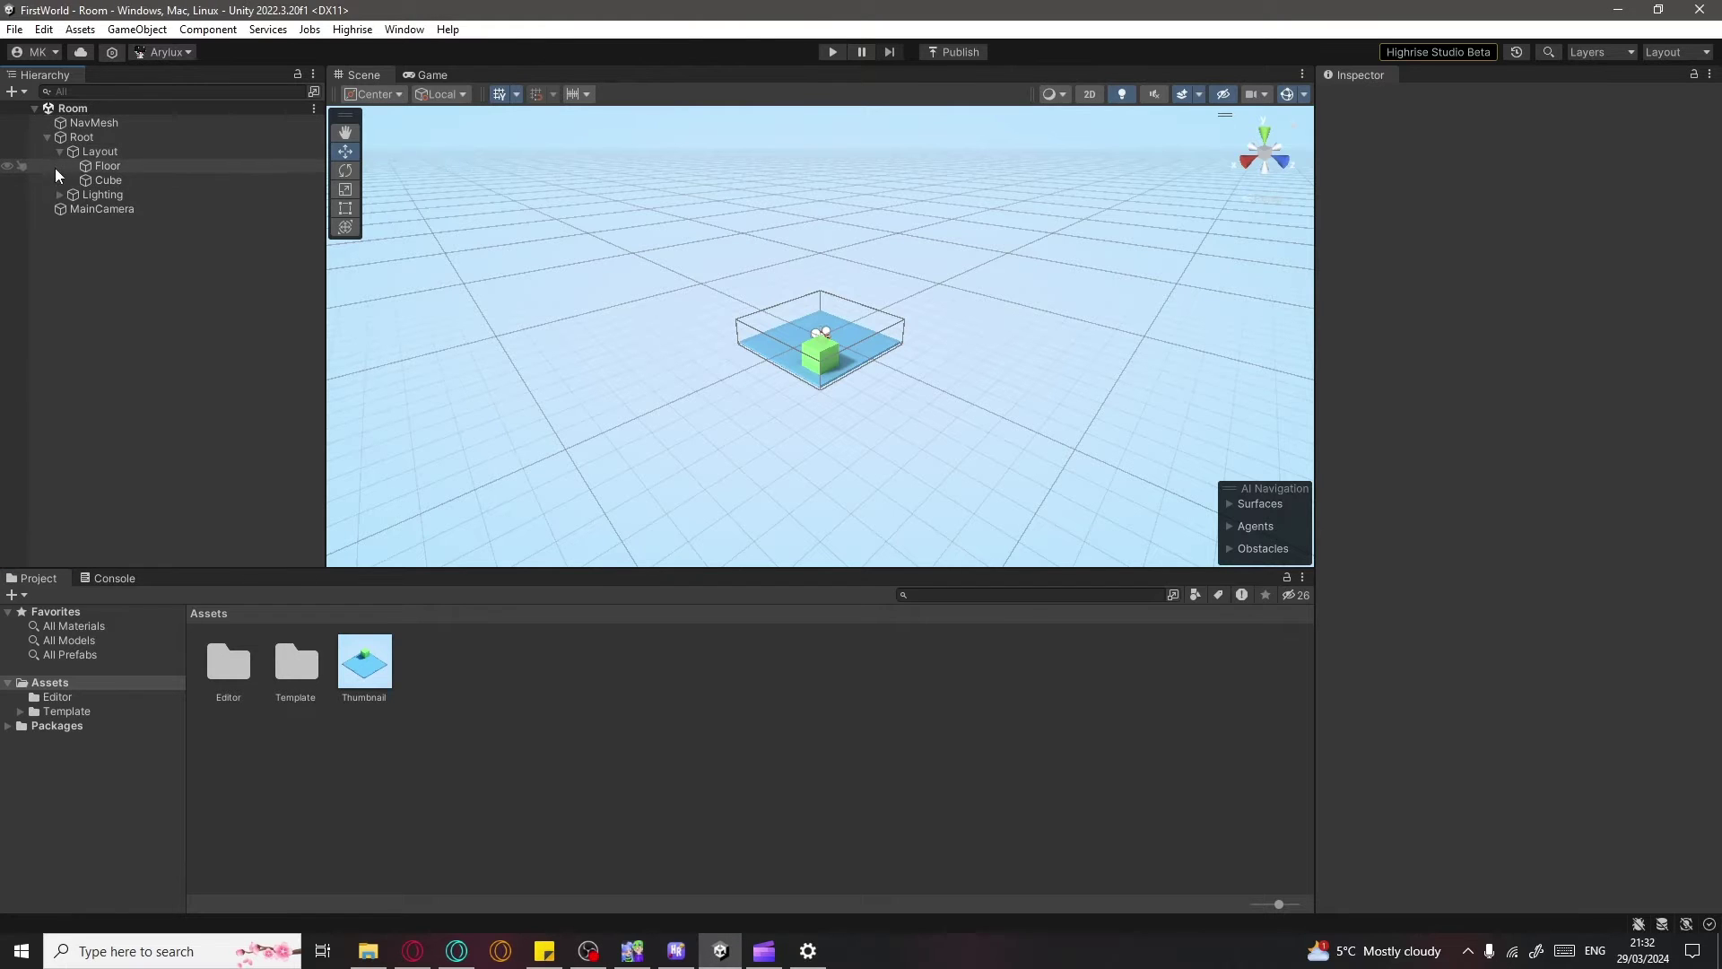
{"action": "left_click", "coordinate": [60, 196]}
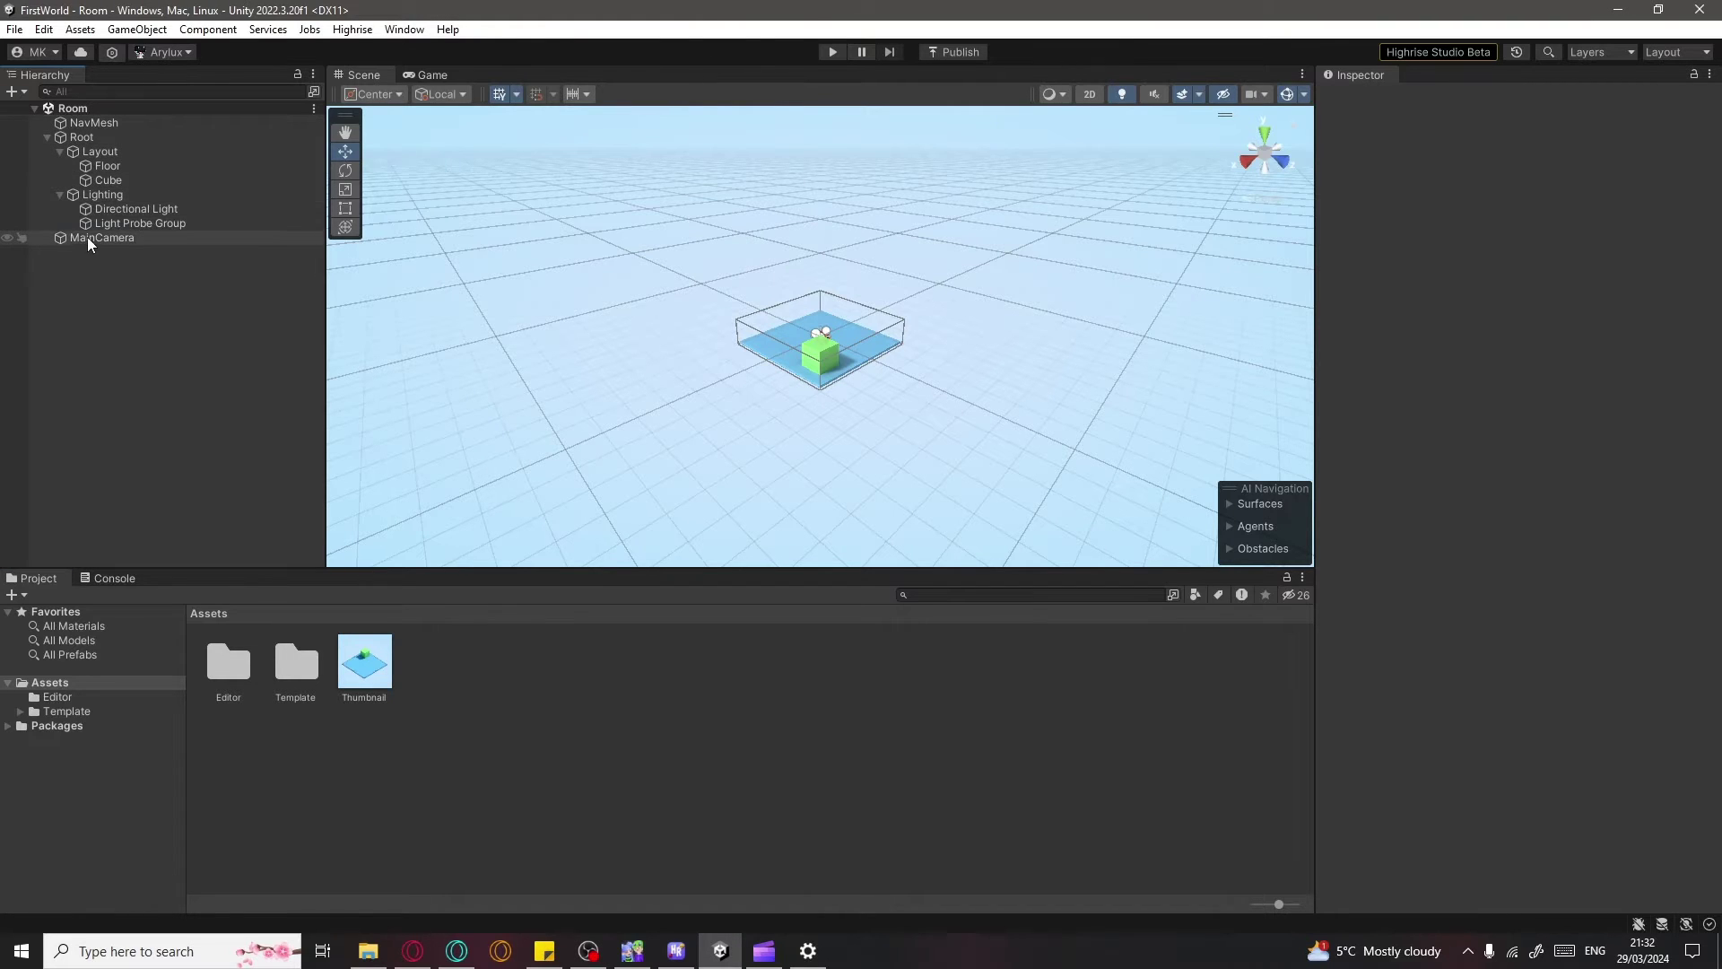
{"action": "left_click", "coordinate": [88, 237]}
{"action": "left_click", "coordinate": [116, 223]}
{"action": "left_click", "coordinate": [122, 208]}
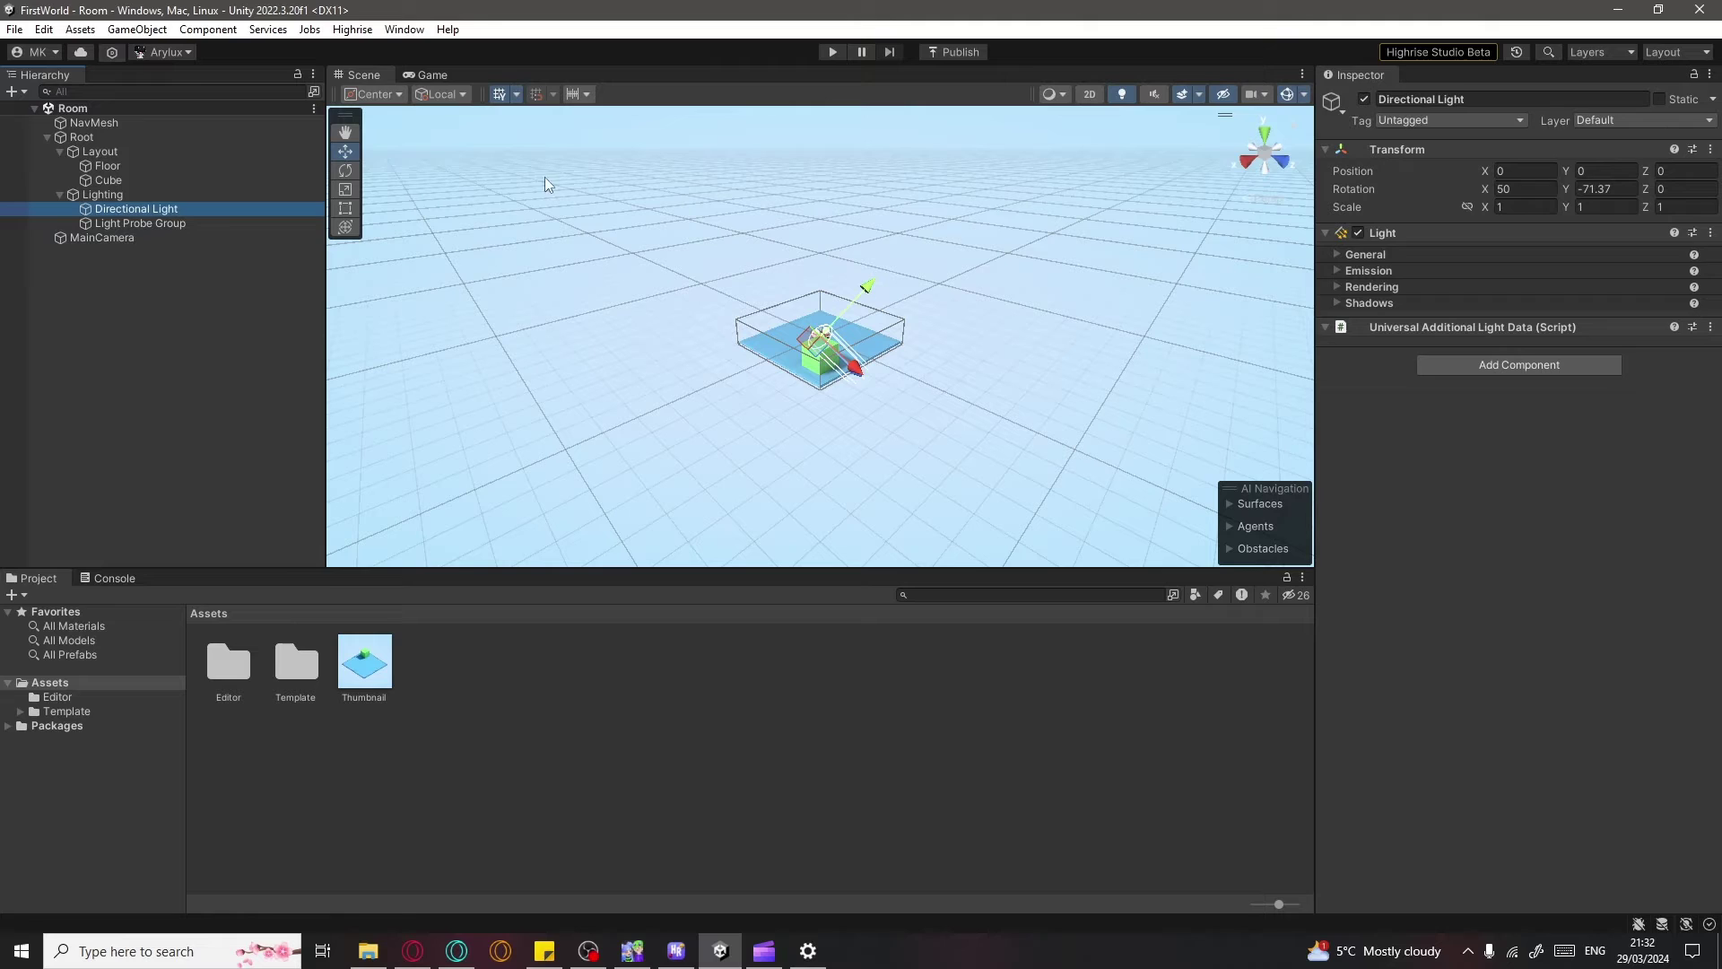
{"action": "left_click", "coordinate": [726, 406]}
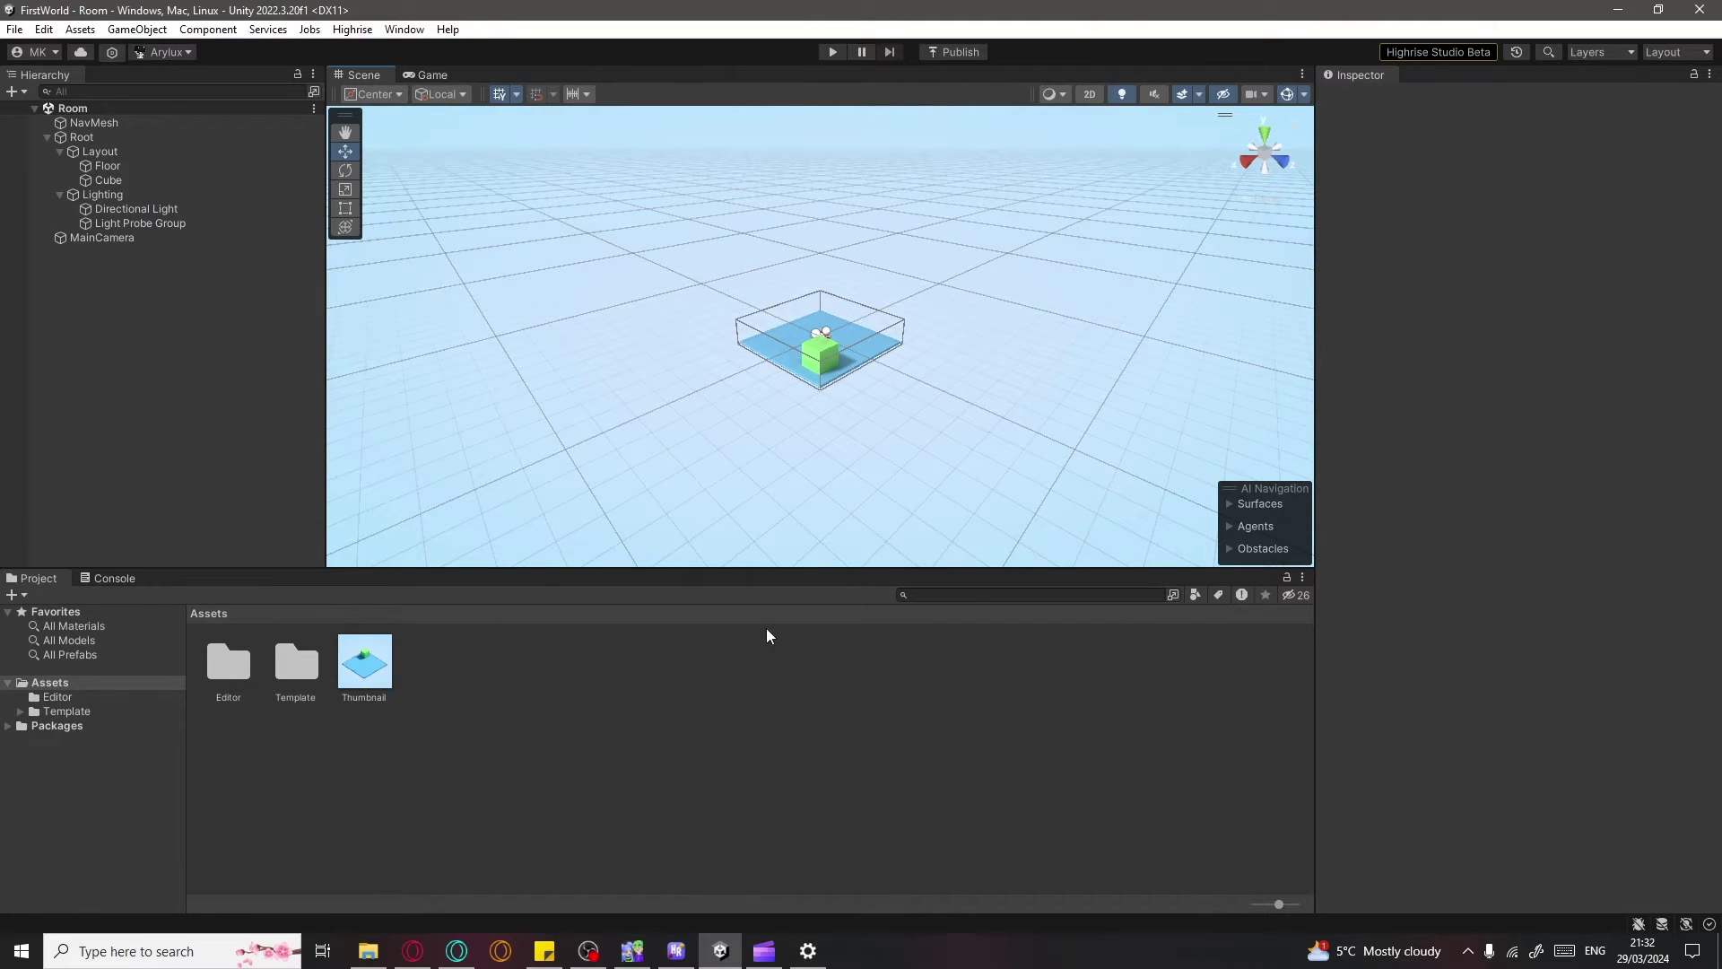
Browse the project's saved searches for all prefabs and all materials
{"action": "left_click", "coordinate": [55, 627]}
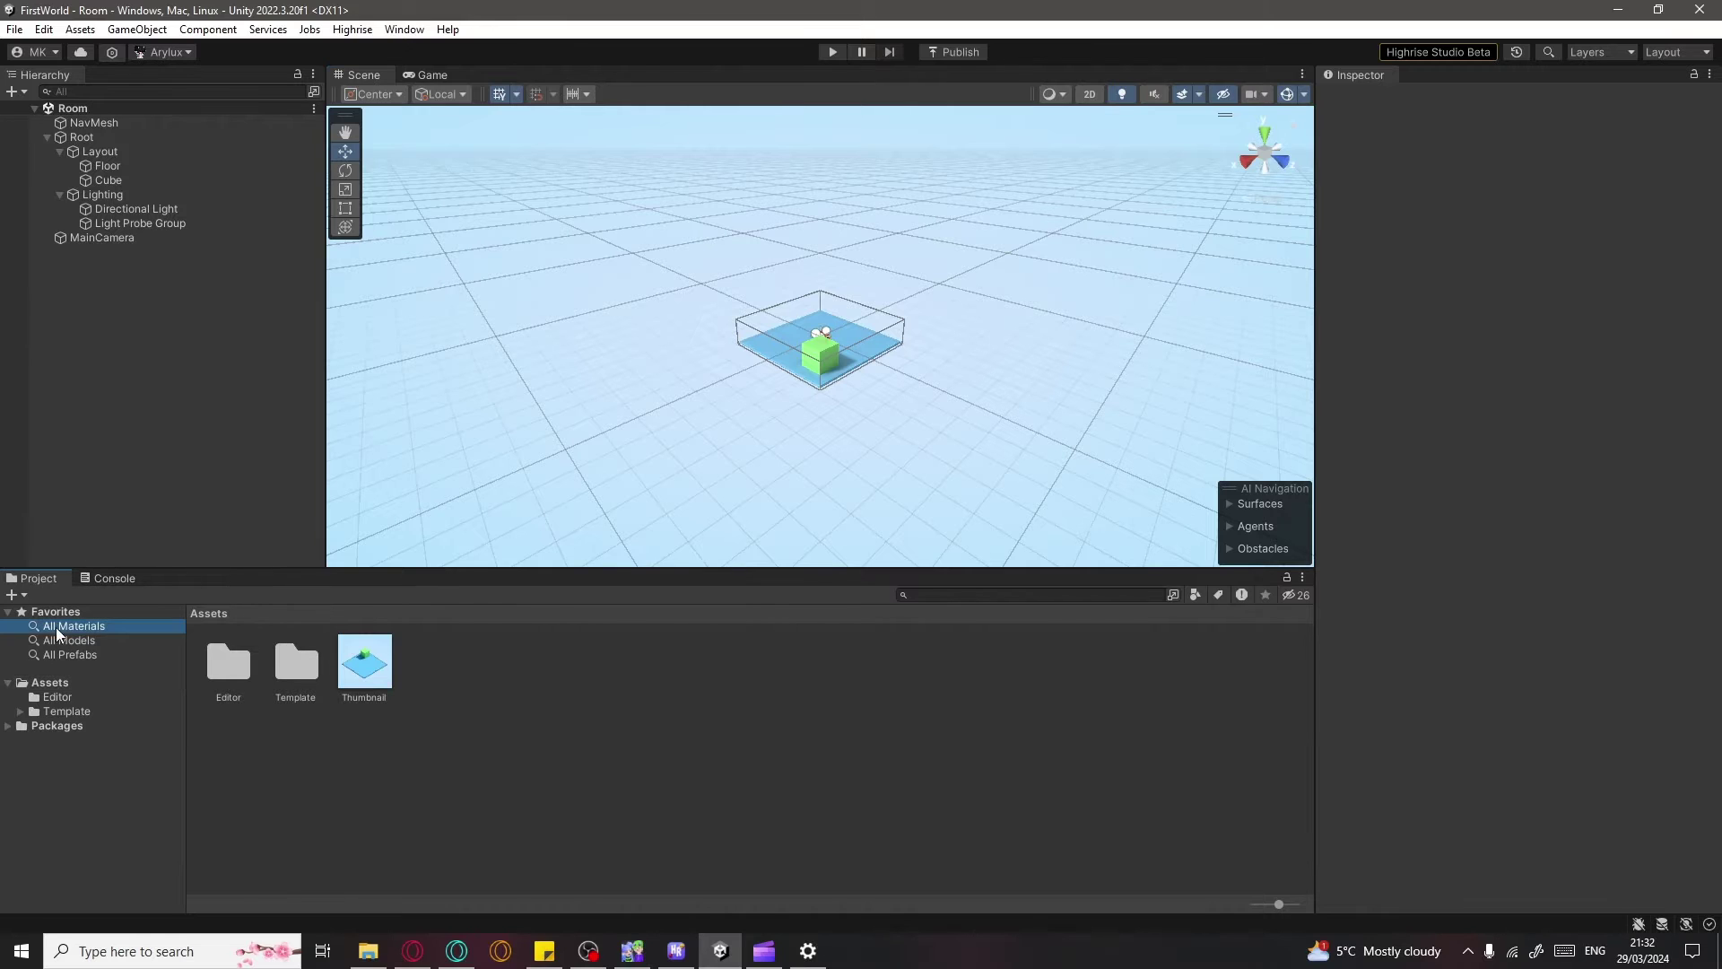
{"action": "left_click", "coordinate": [74, 657]}
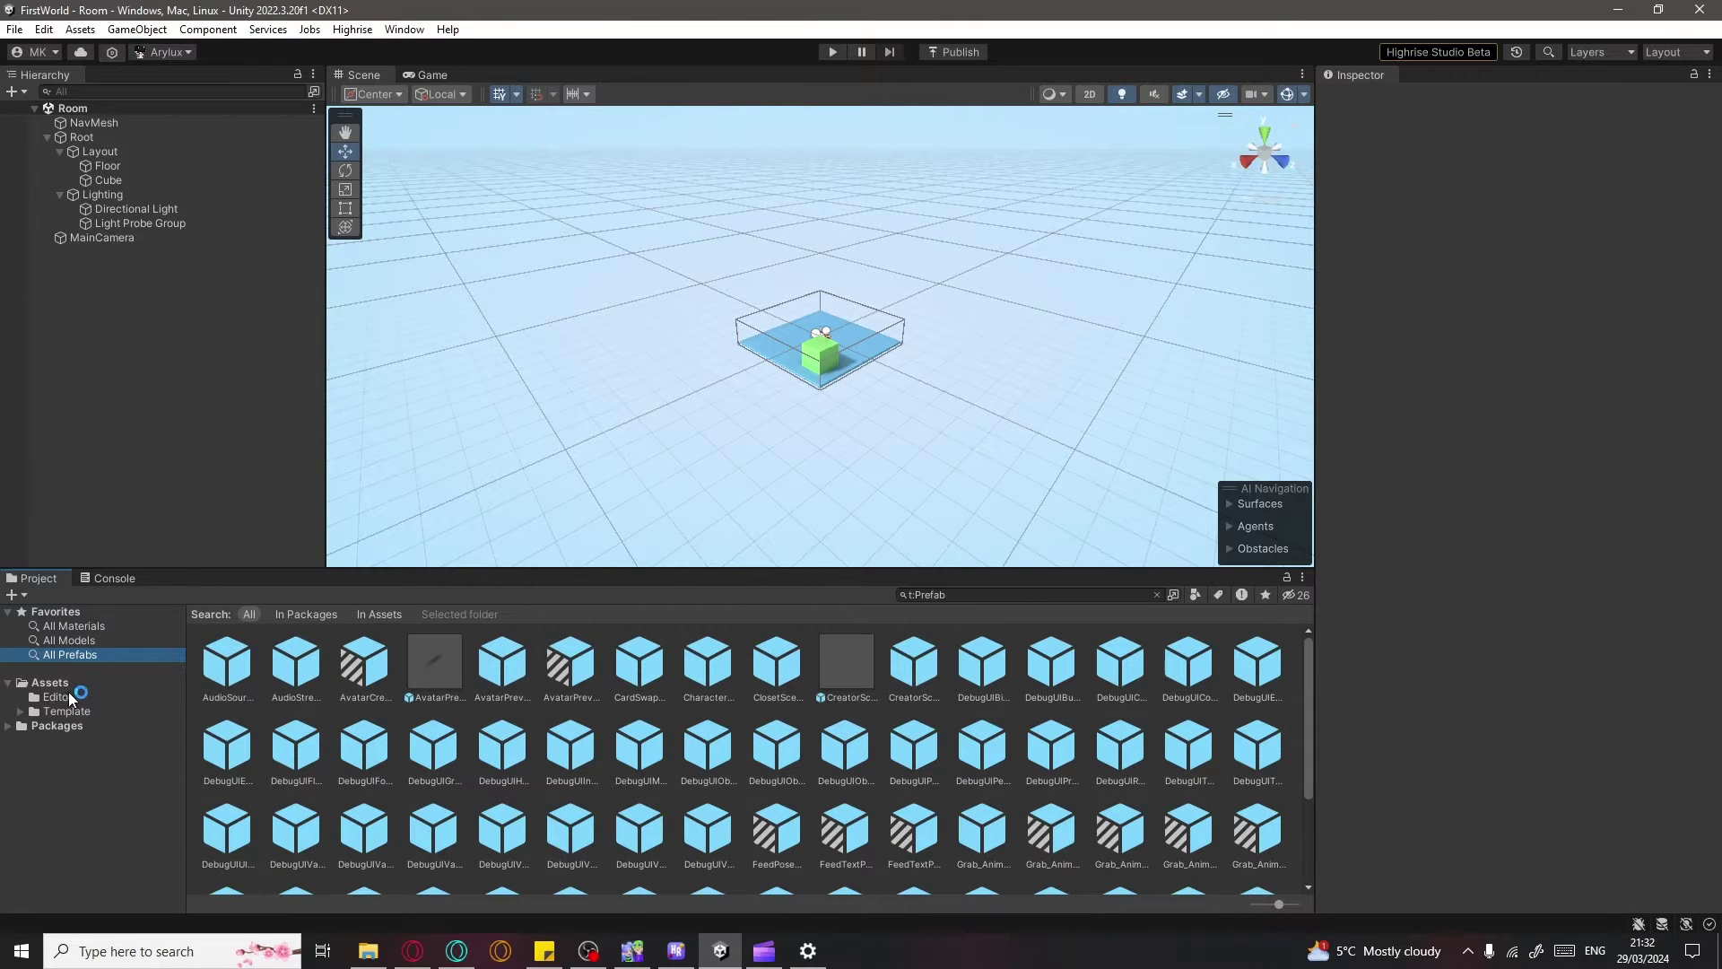
{"action": "left_click", "coordinate": [85, 627]}
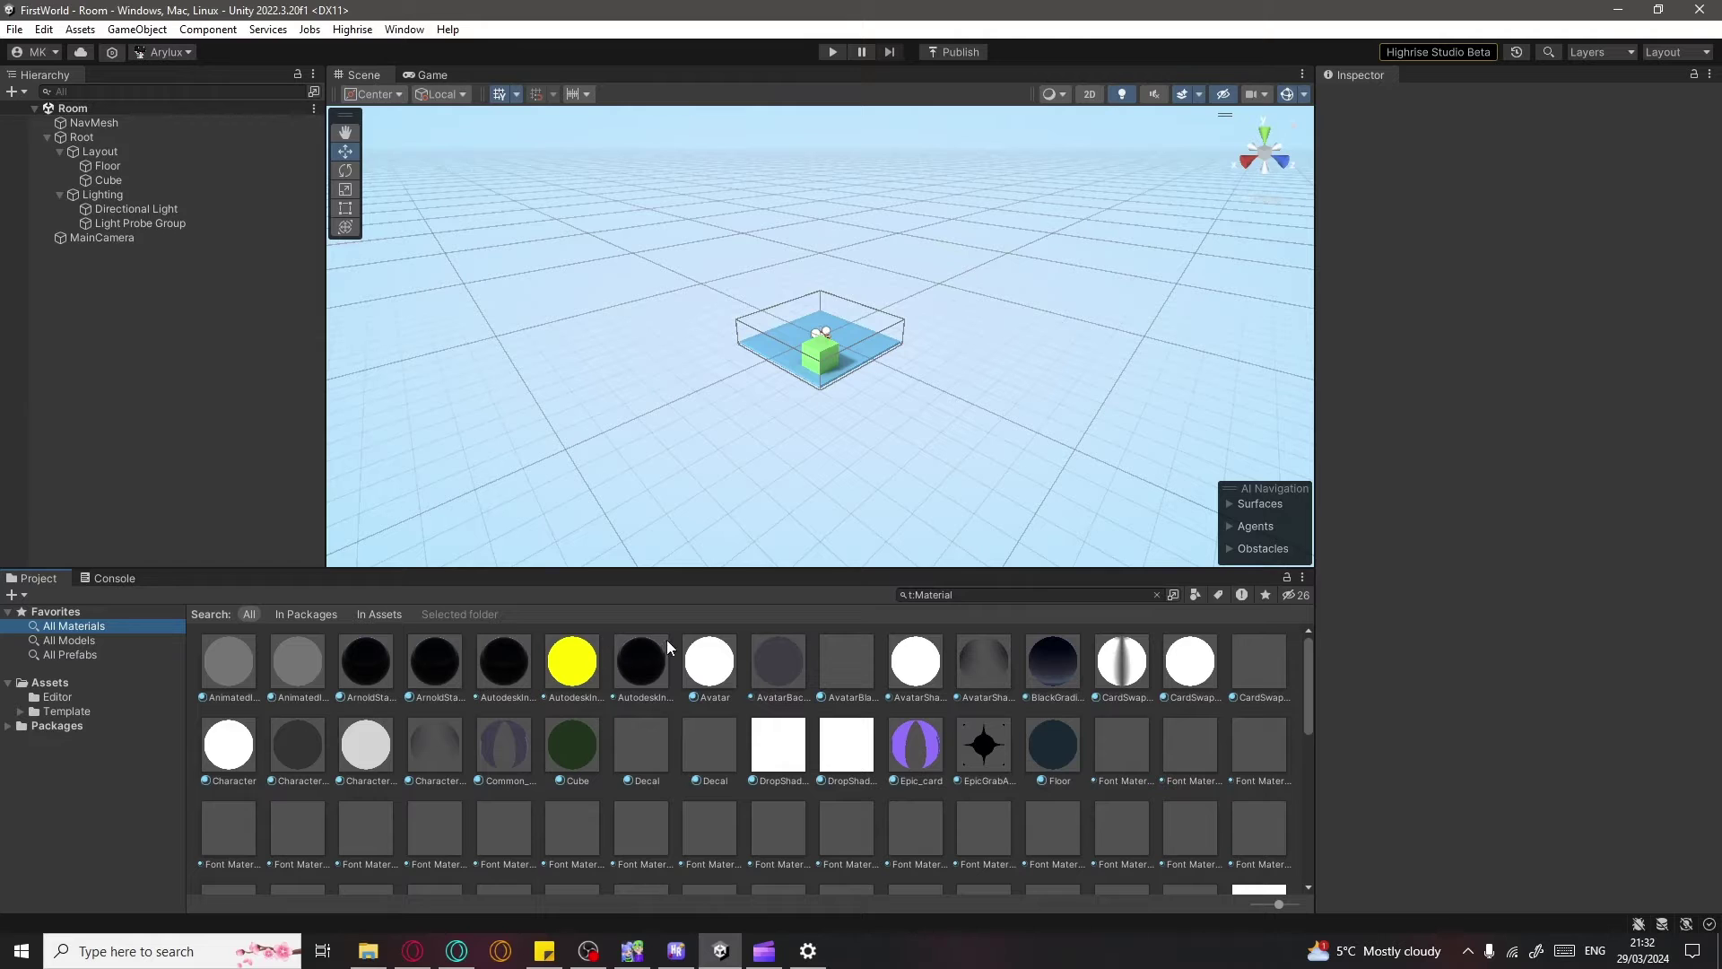
Inspect the green cube's properties and examine the cube and floor from other viewing angles
{"action": "scroll", "coordinate": [852, 307], "scroll_direction": "up", "scroll_amount": 2}
{"action": "scroll", "coordinate": [853, 307], "scroll_direction": "up", "scroll_amount": 3}
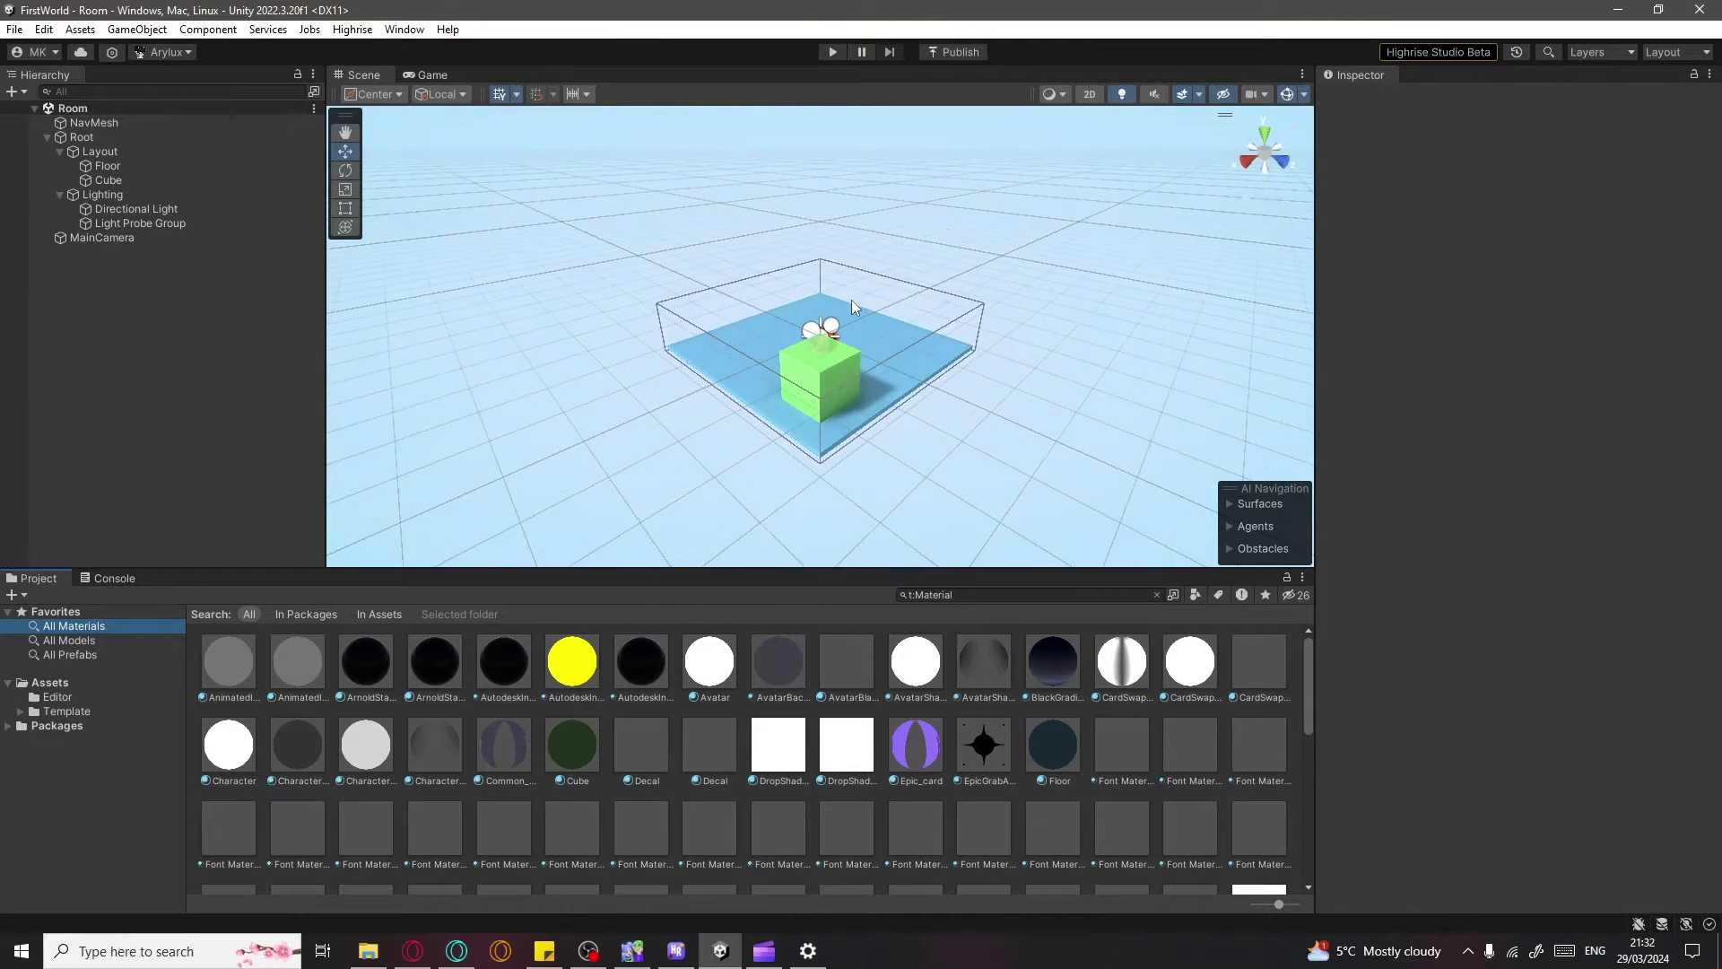
{"action": "left_click", "coordinate": [826, 375]}
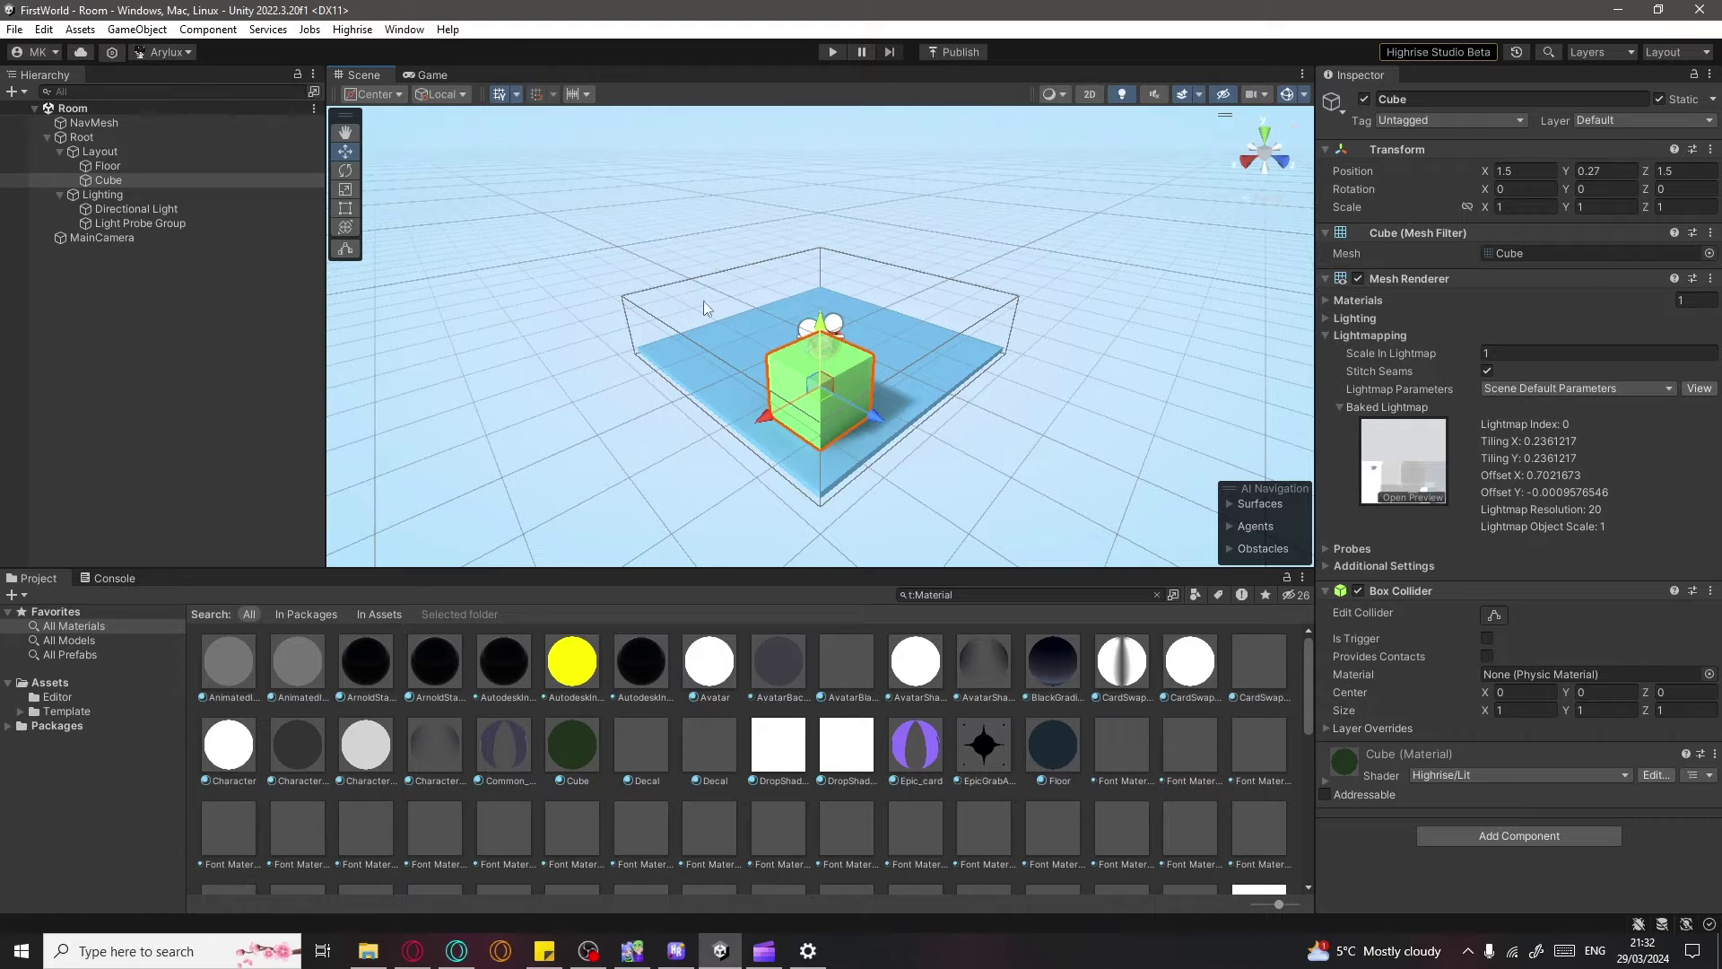
{"action": "left_click", "coordinate": [678, 293]}
{"action": "right_click_drag", "start_coordinate": [872, 321], "coordinate": [907, 296]}
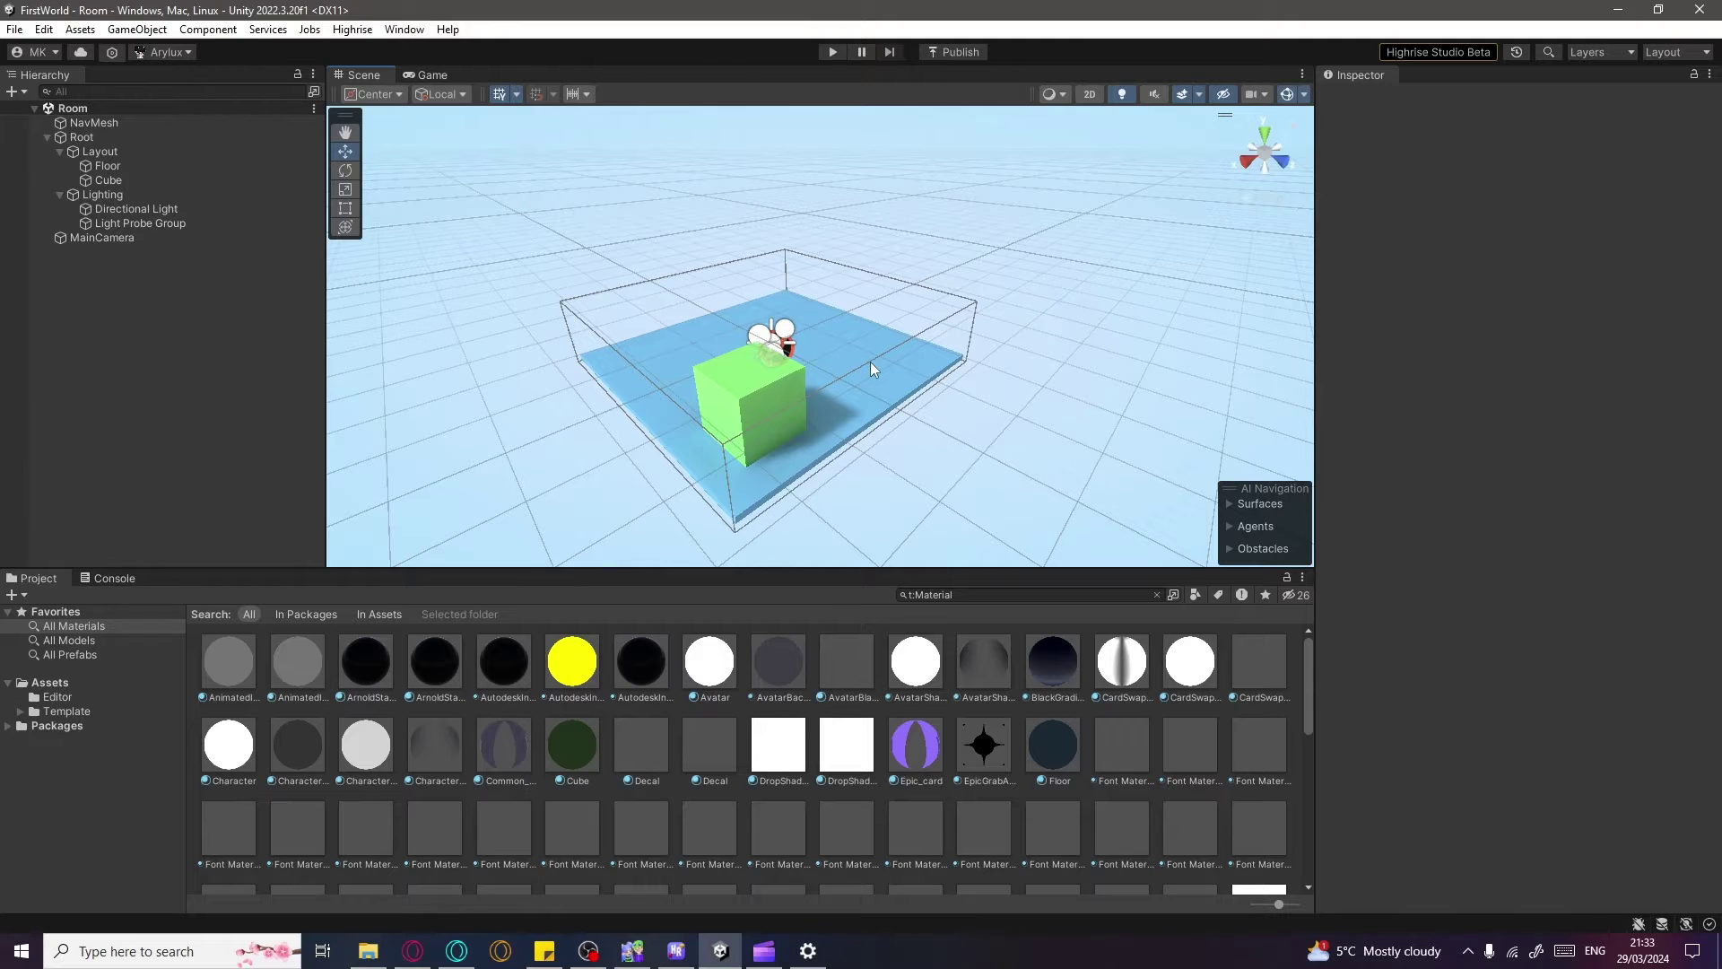
{"action": "right_click_drag", "start_coordinate": [926, 316], "coordinate": [939, 384]}
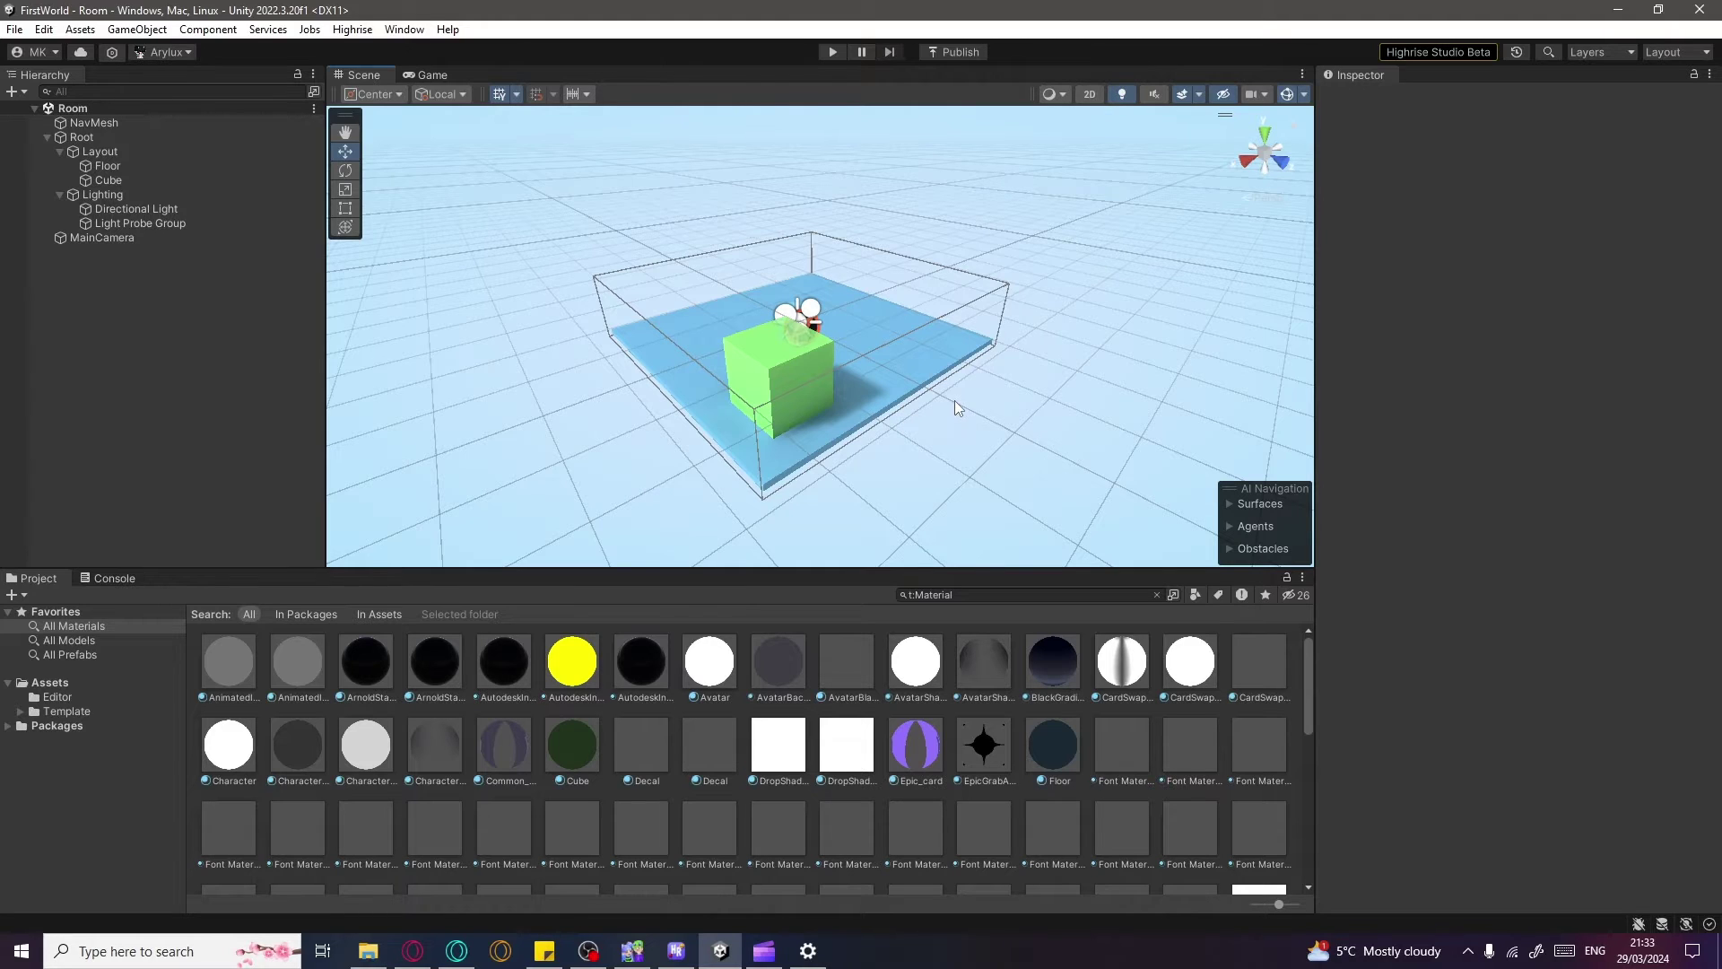
{"action": "mouse_move", "coordinate": [954, 400]}
{"action": "middle_mouse_down"}
{"action": "mouse_move", "coordinate": [1007, 396]}
{"action": "mouse_move", "coordinate": [838, 454]}
{"action": "mouse_move", "coordinate": [800, 269]}
{"action": "mouse_move", "coordinate": [953, 258]}
{"action": "mouse_move", "coordinate": [1068, 373]}
{"action": "mouse_move", "coordinate": [915, 404]}
{"action": "mouse_move", "coordinate": [944, 404]}
{"action": "middle_mouse_up"}
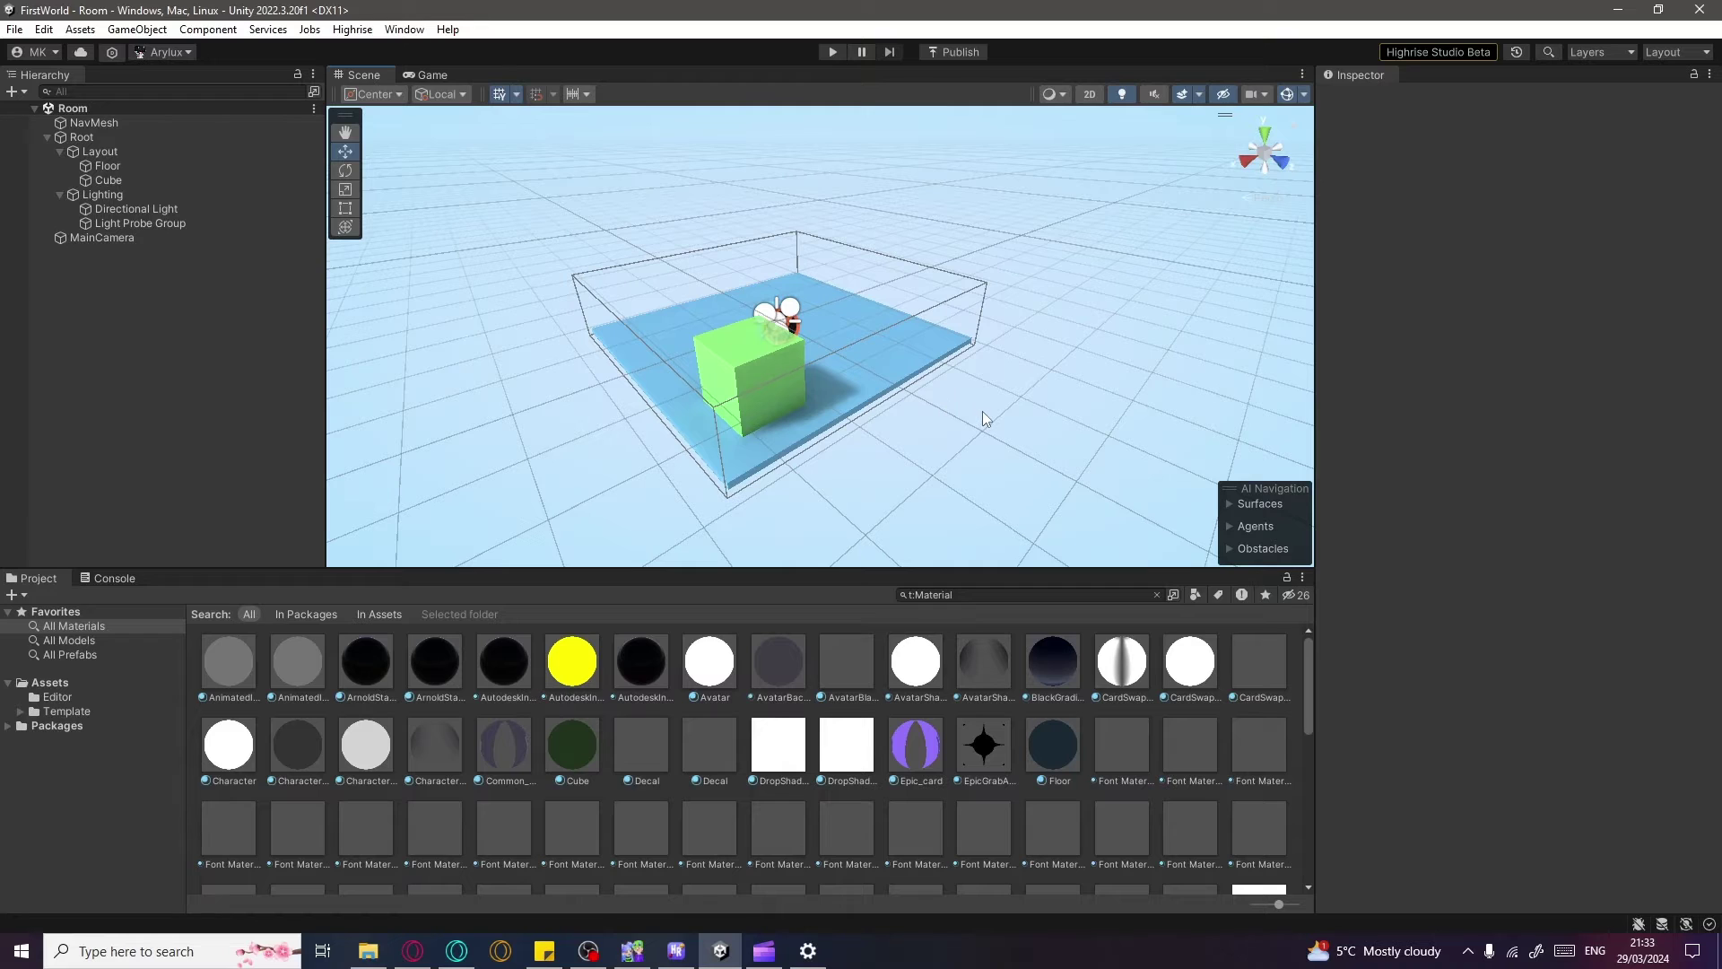
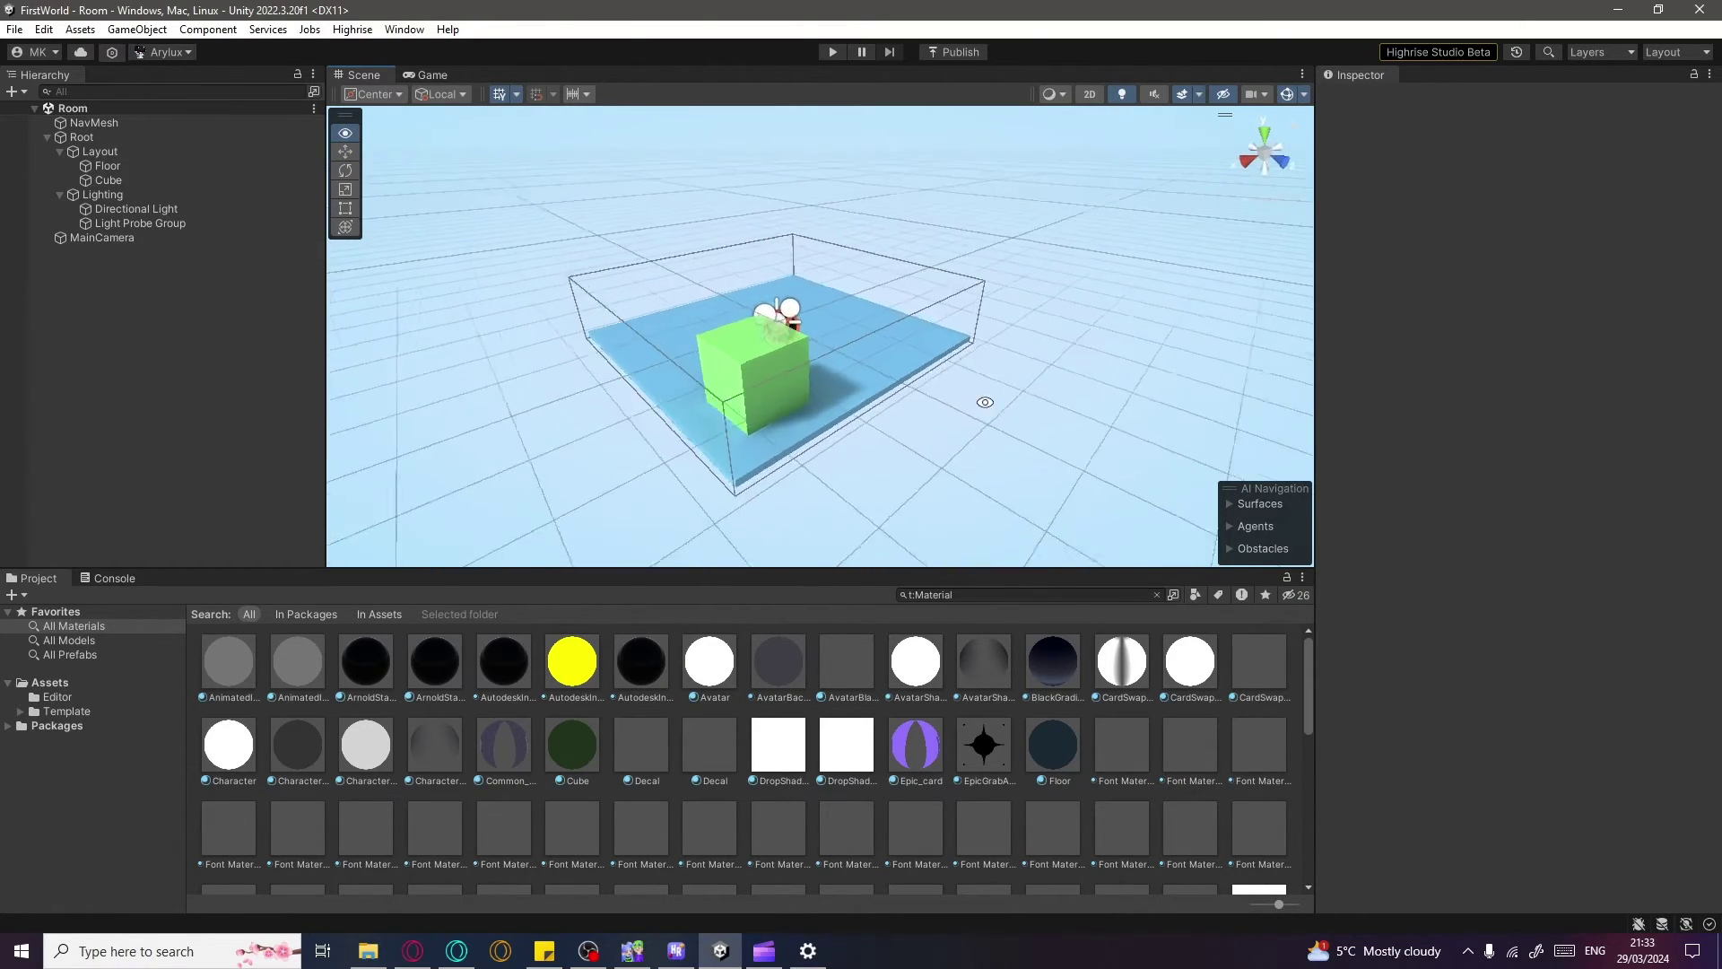
Move the green cube to about X 1.55, Z 1.22 and rotate it to about X -12.7, Y 6.6, Z -1.4
{"action": "left_click", "coordinate": [767, 359]}
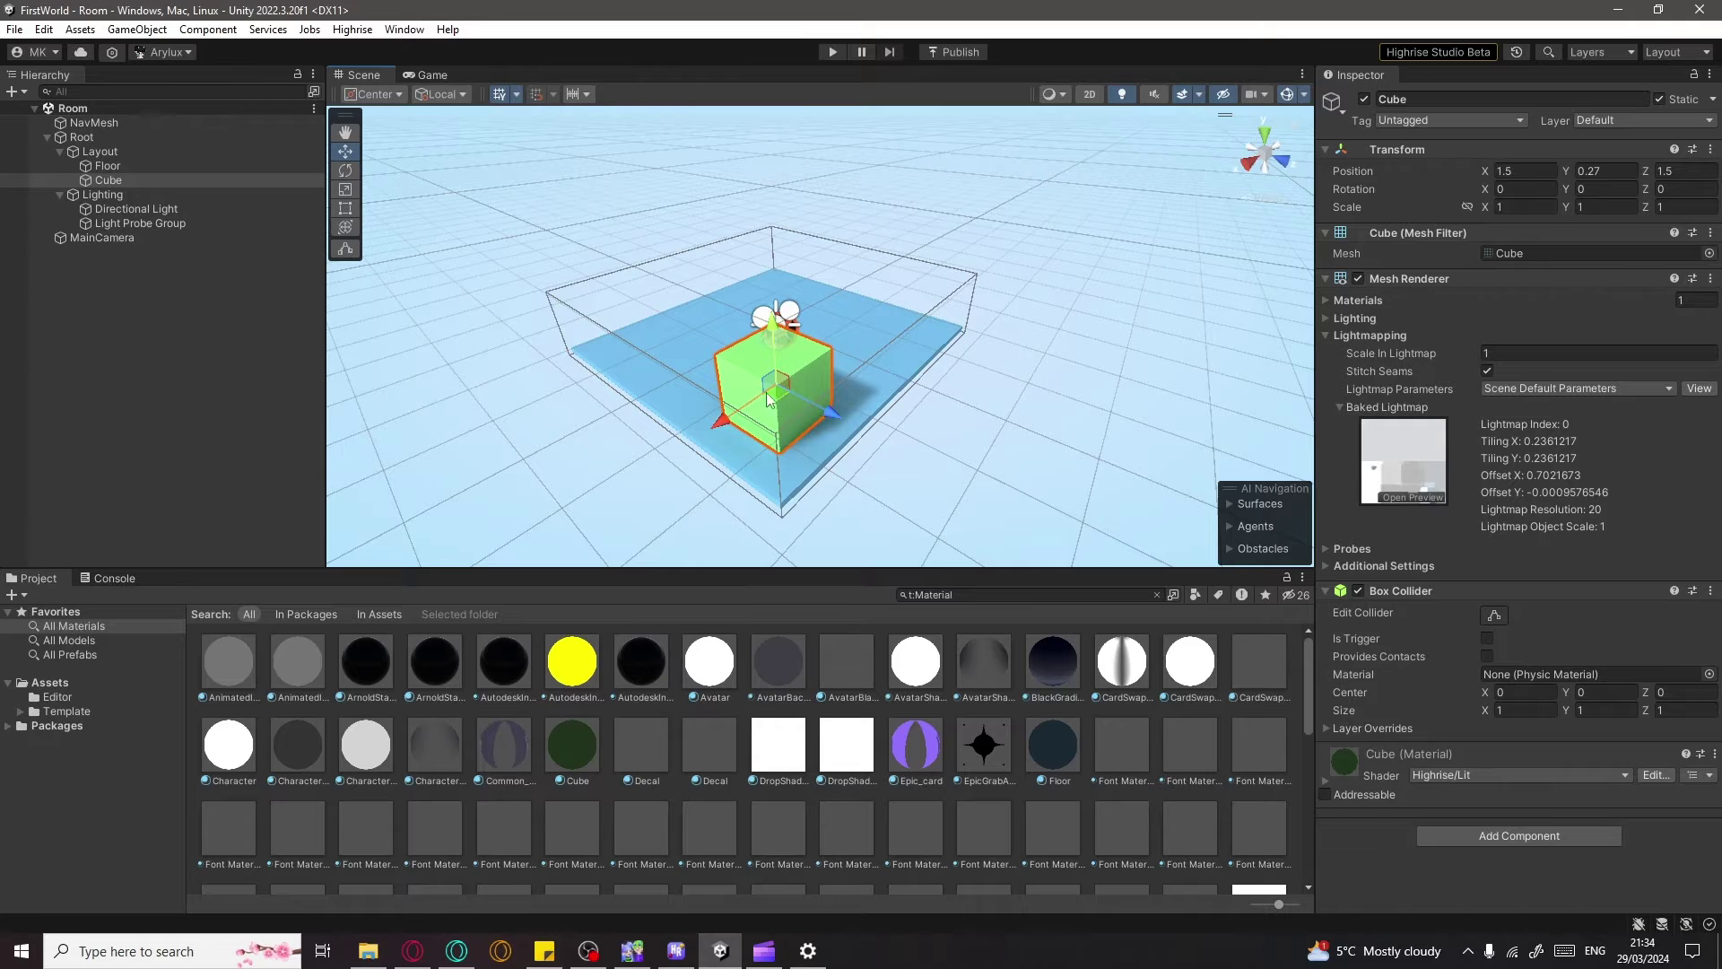
{"action": "left_click_drag", "start_coordinate": [823, 404], "coordinate": [780, 416]}
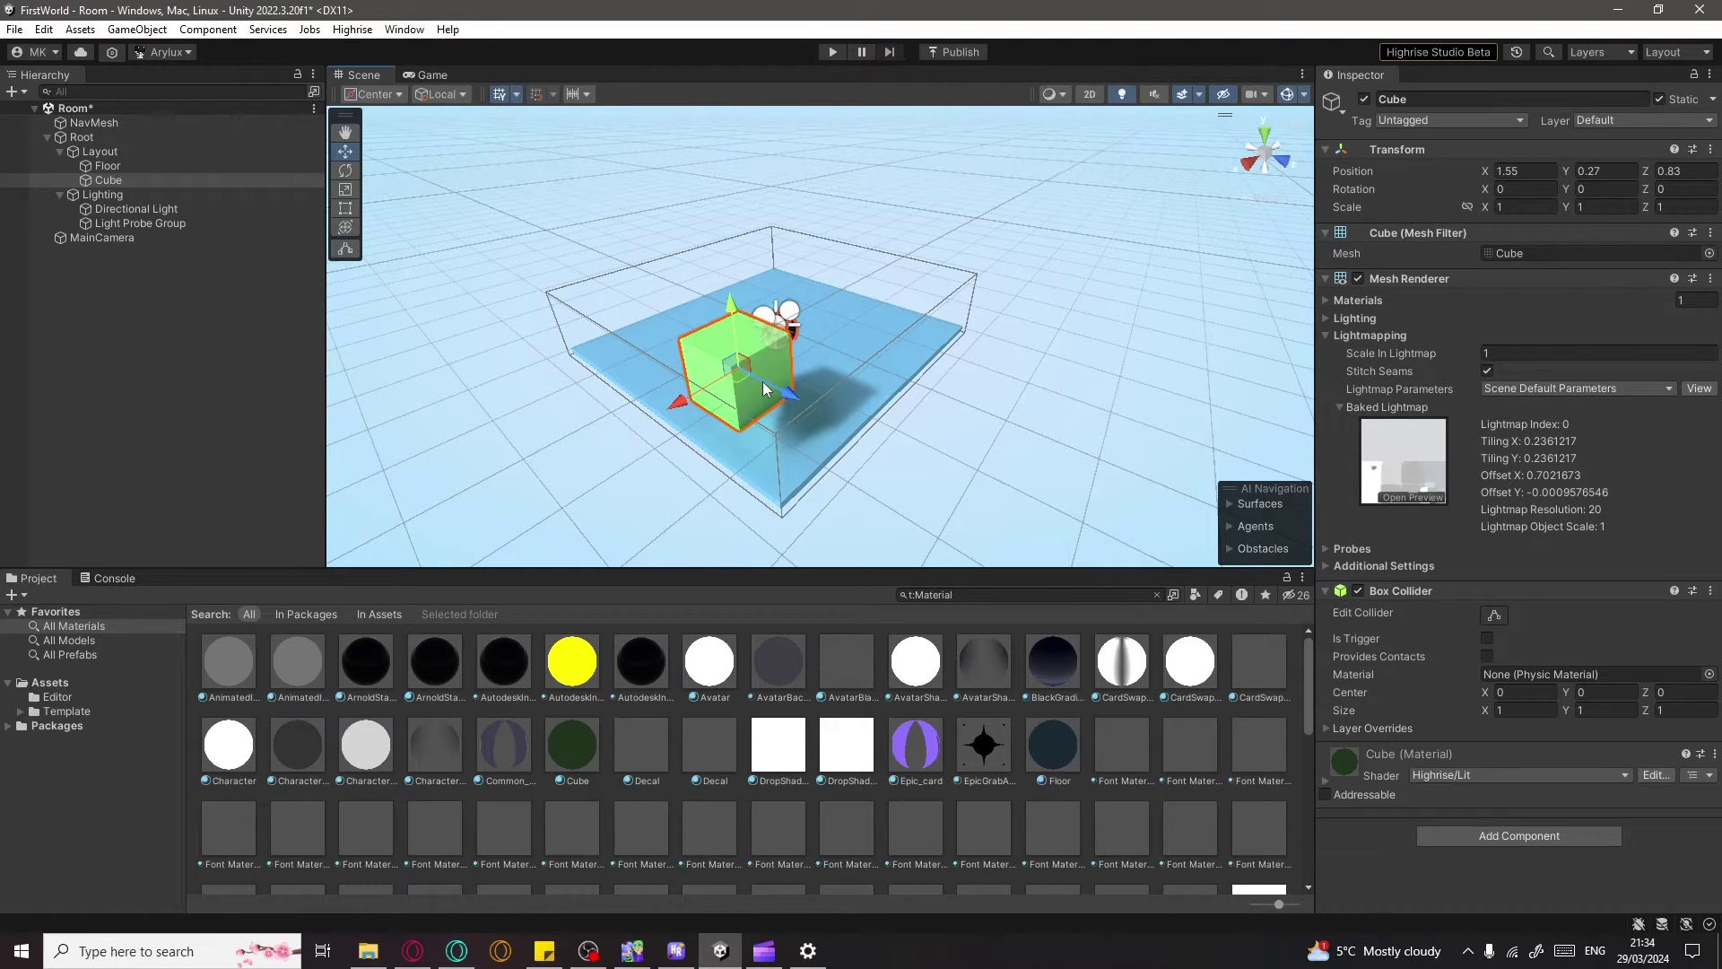
{"action": "mouse_move", "coordinate": [779, 384]}
{"action": "left_mouse_down"}
{"action": "mouse_move", "coordinate": [793, 418]}
{"action": "mouse_move", "coordinate": [761, 418]}
{"action": "mouse_move", "coordinate": [785, 401]}
{"action": "mouse_move", "coordinate": [799, 425]}
{"action": "mouse_move", "coordinate": [771, 415]}
{"action": "mouse_move", "coordinate": [837, 375]}
{"action": "mouse_move", "coordinate": [806, 397]}
{"action": "left_mouse_up"}
{"action": "key", "text": "e"}
{"action": "key", "text": "r"}
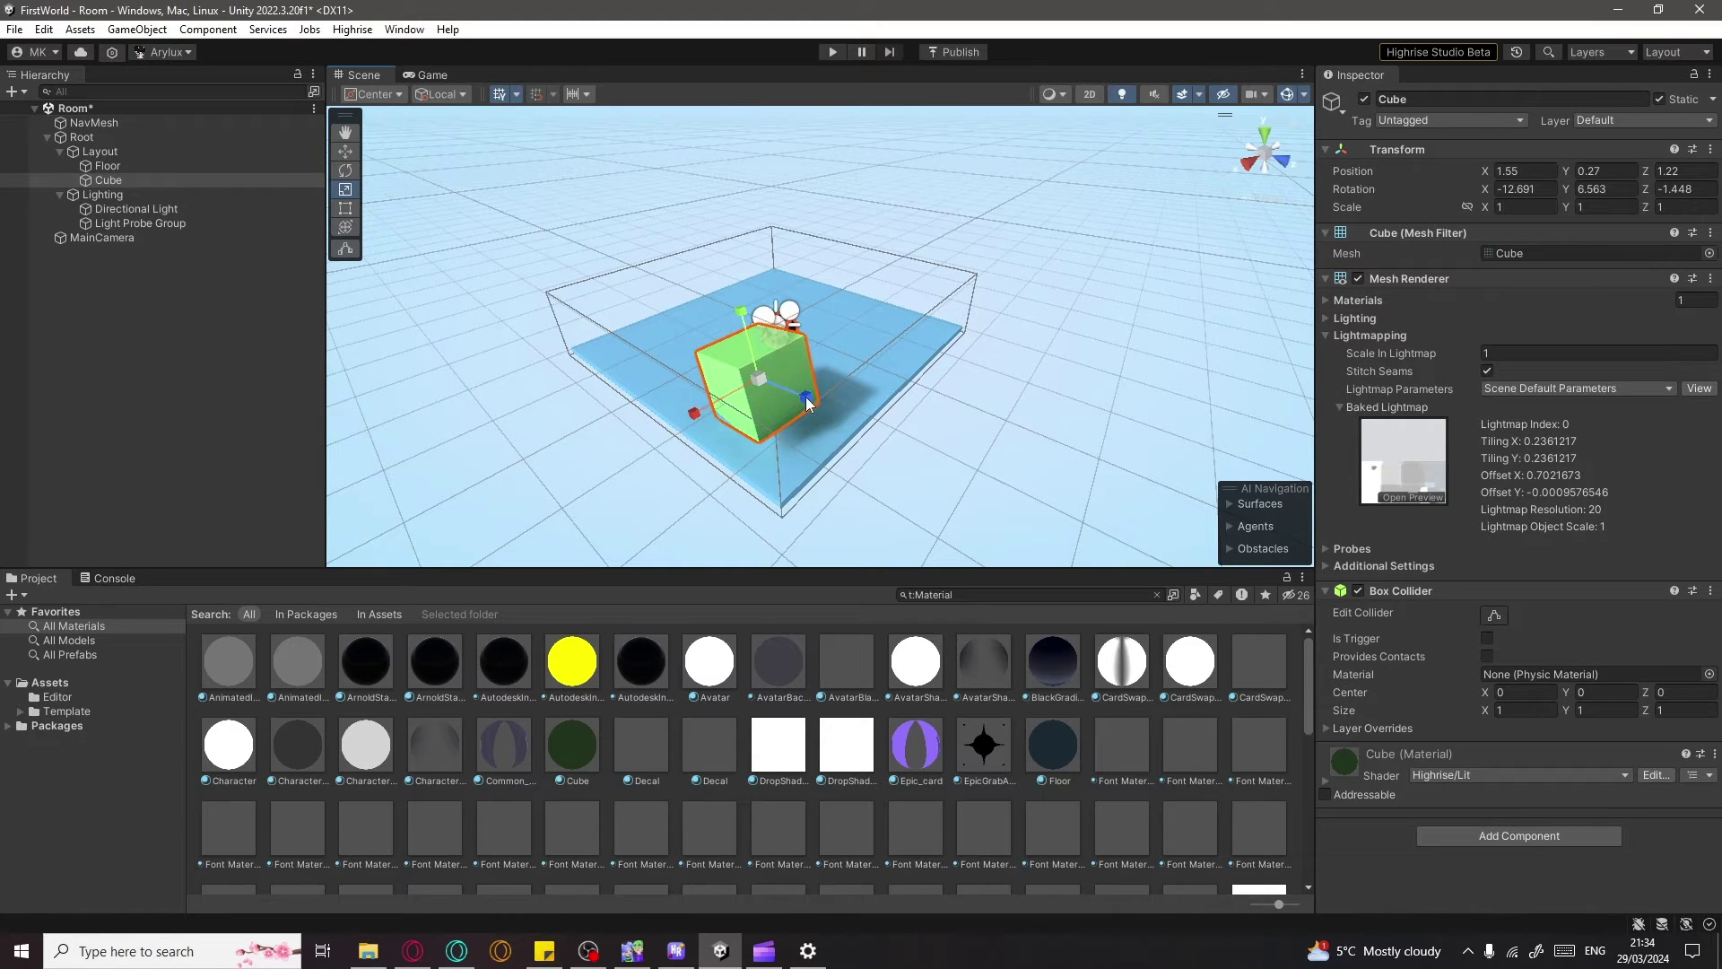
{"action": "left_click", "coordinate": [862, 392]}
{"action": "middle_click_drag", "start_coordinate": [862, 392], "coordinate": [919, 416]}
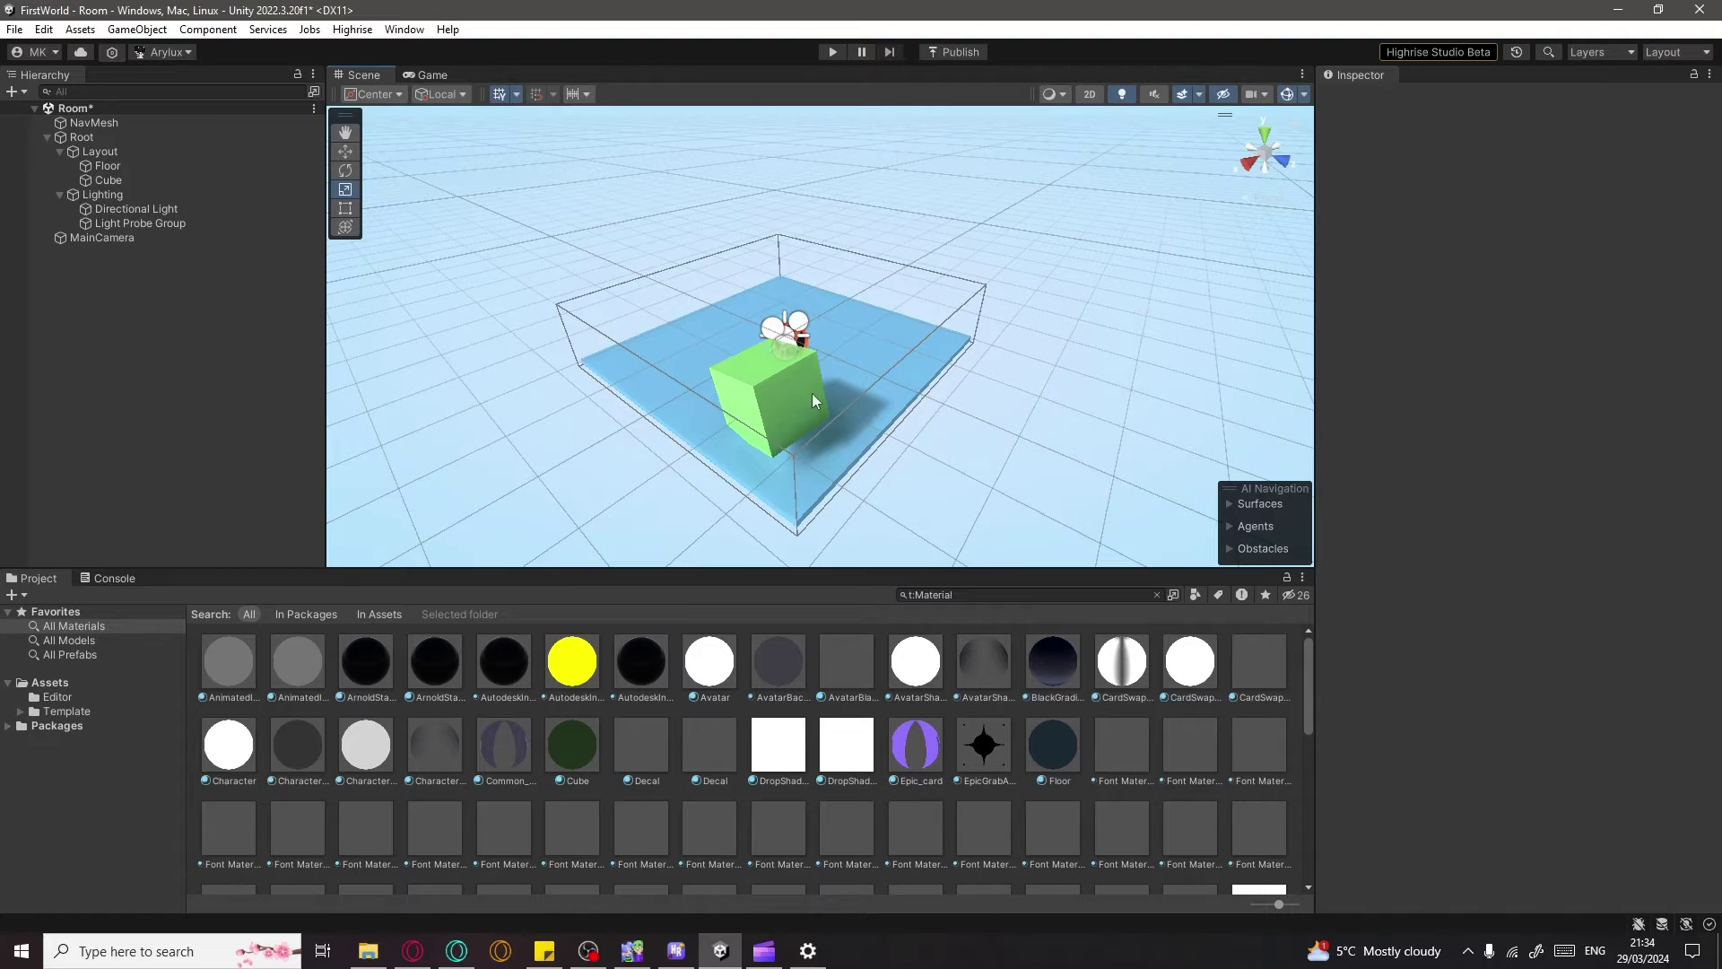
Delete the green cube from the room, keeping the floor
{"action": "left_click", "coordinate": [813, 392]}
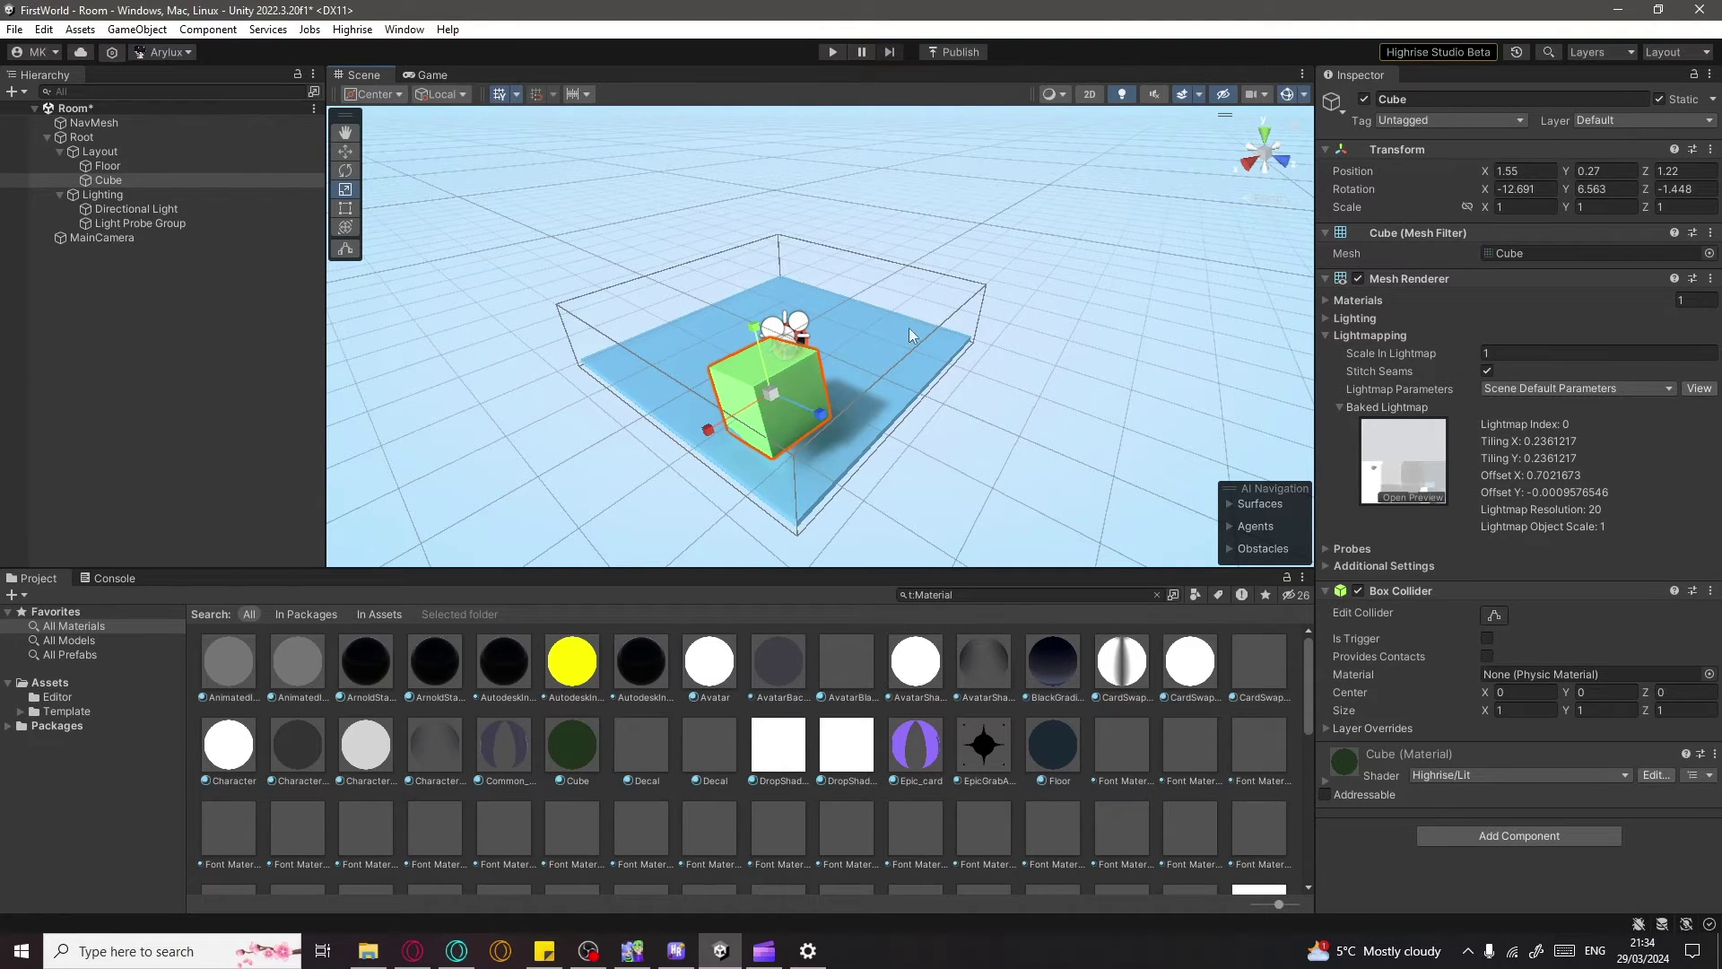
{"action": "left_click", "coordinate": [852, 345]}
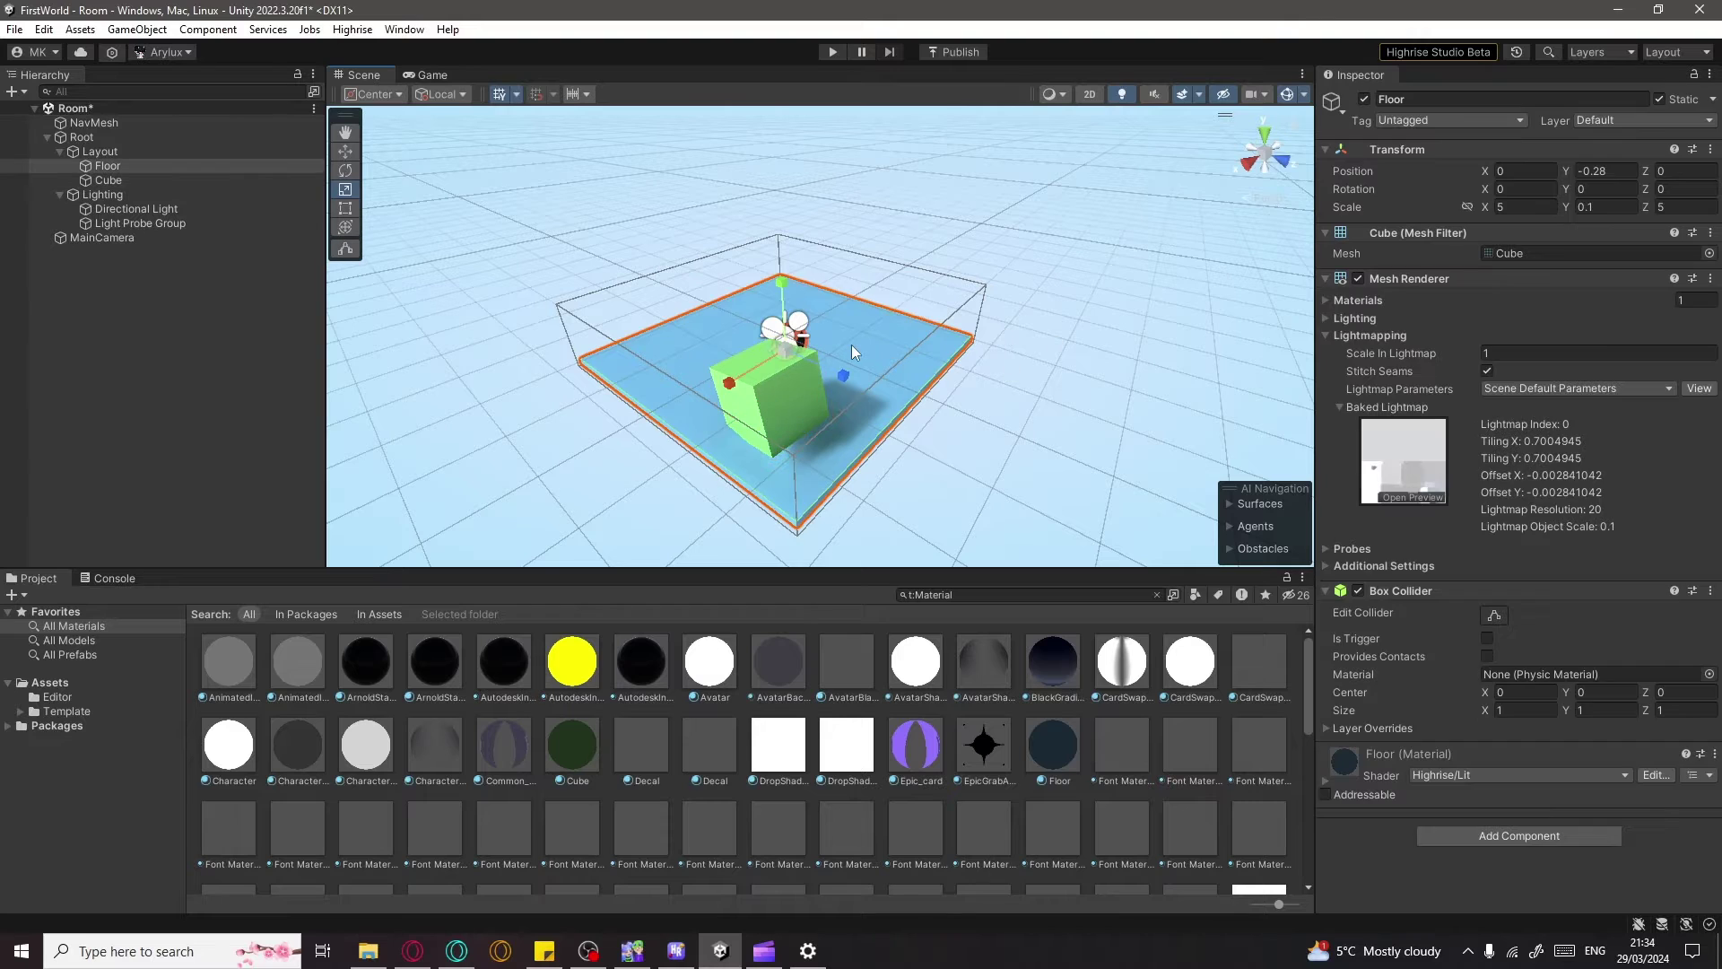
{"action": "left_click", "coordinate": [783, 385]}
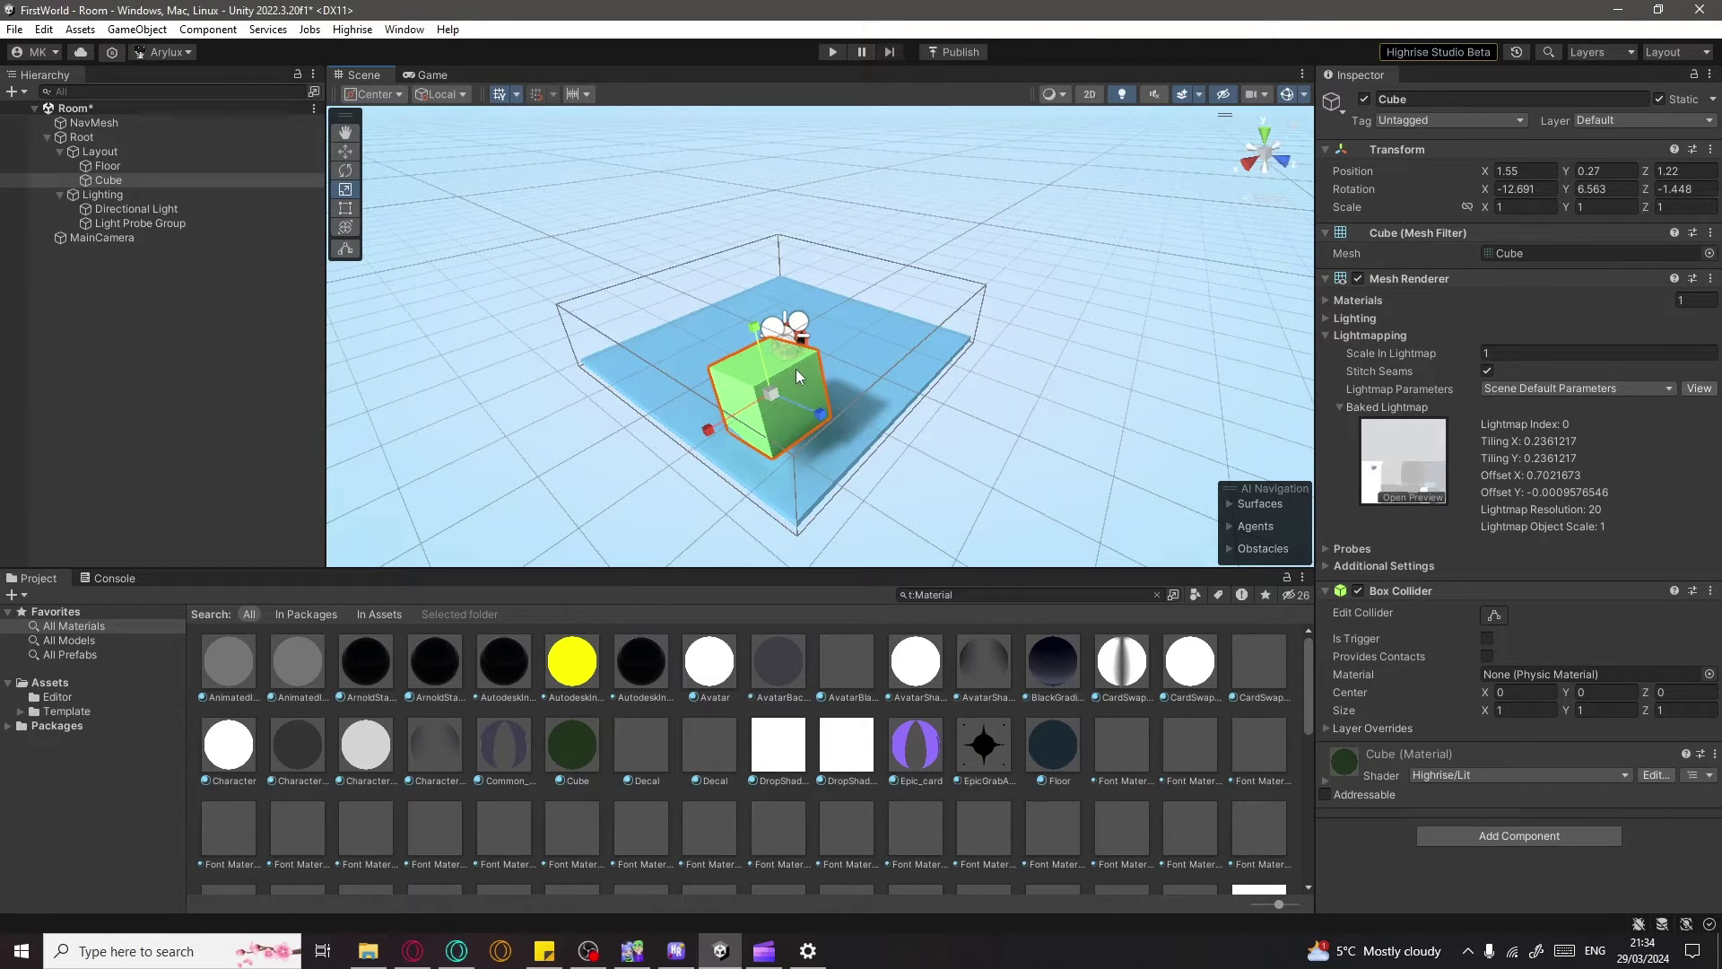
{"action": "key", "text": "Delete"}
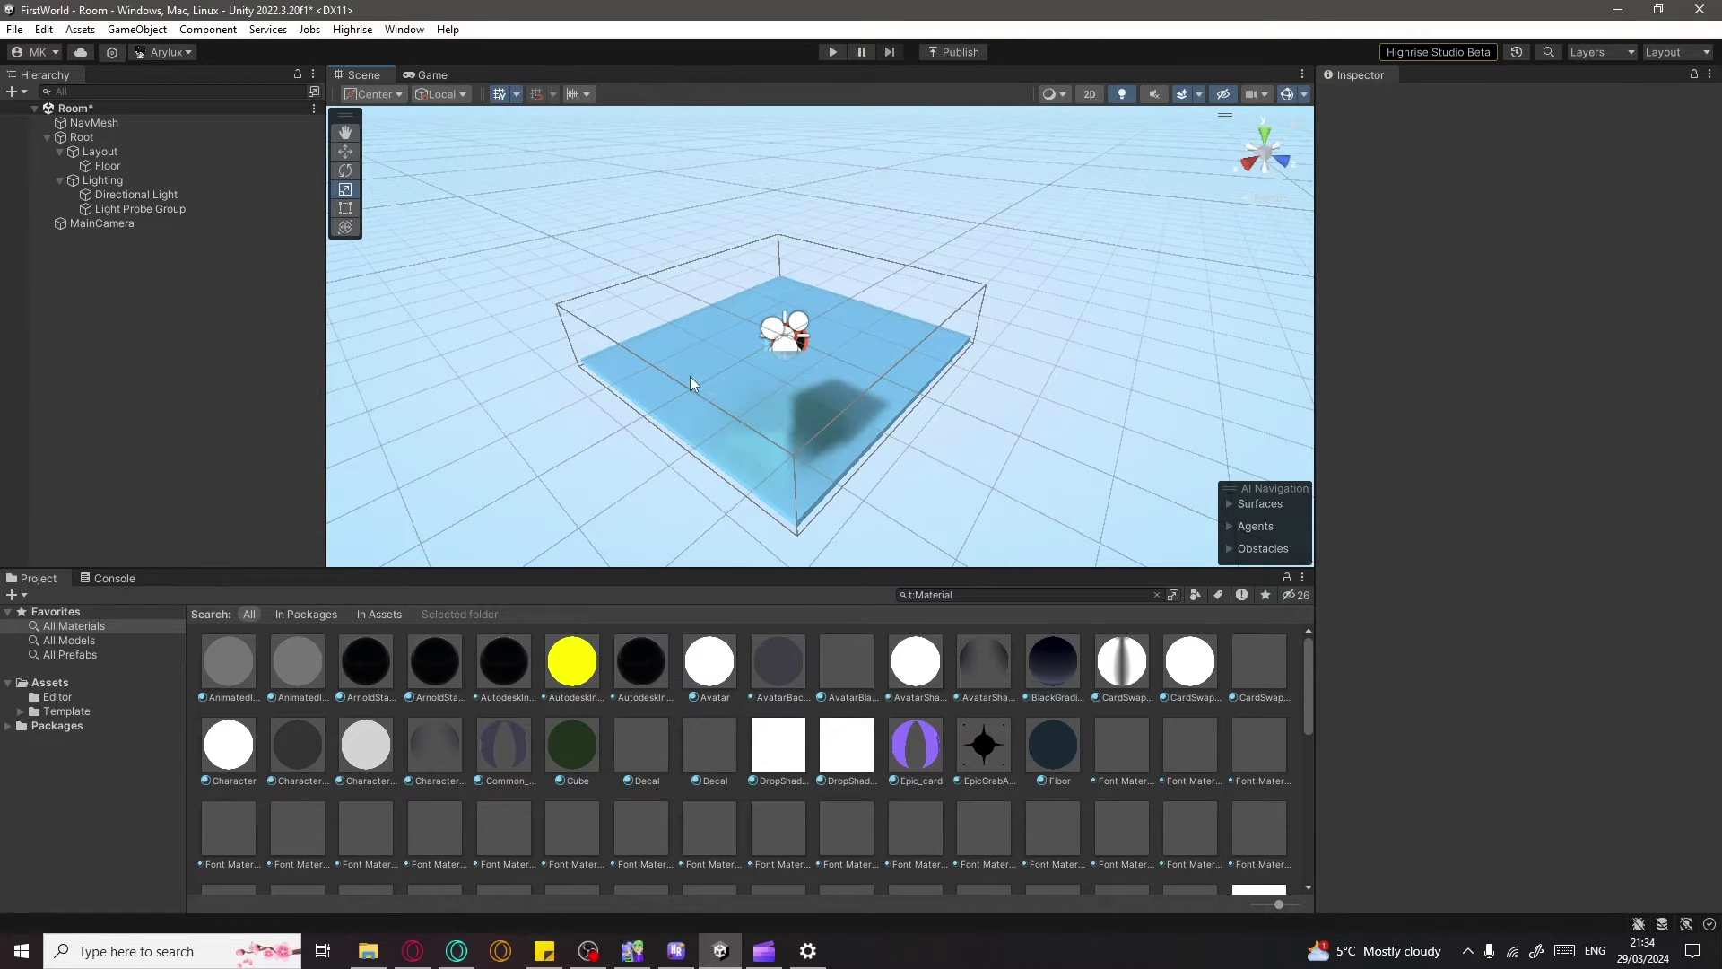
{"action": "left_click", "coordinate": [707, 340]}
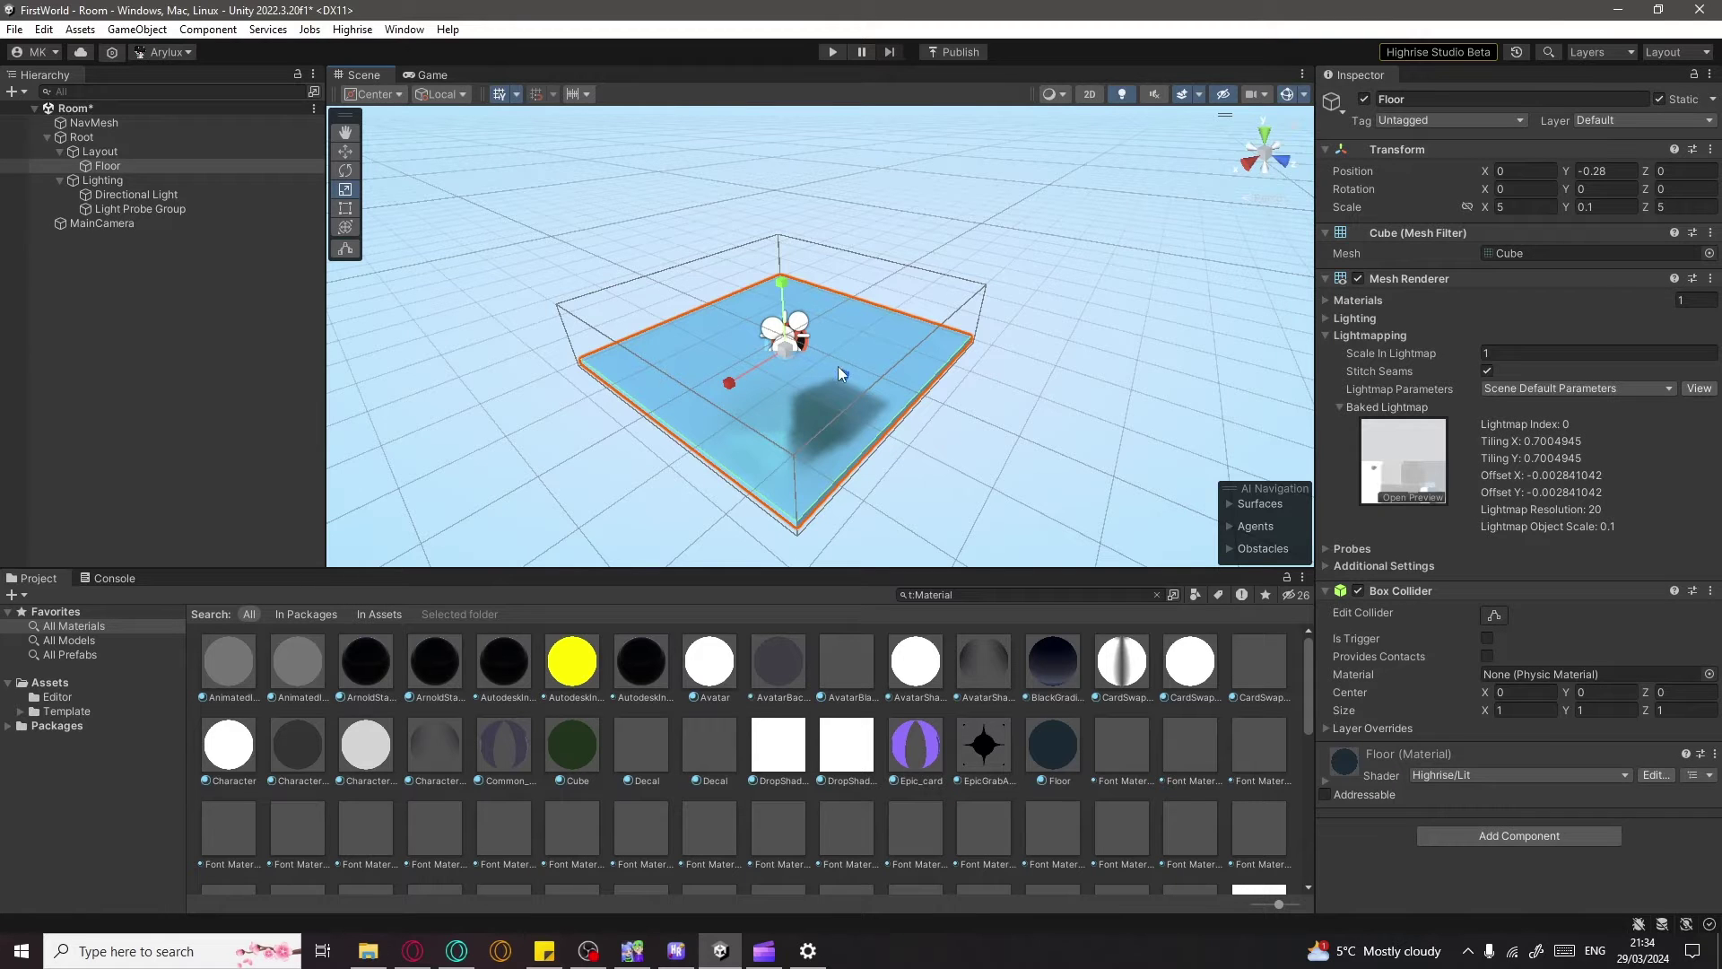
{"action": "scroll", "coordinate": [815, 357], "scroll_direction": "down", "scroll_amount": 3}
{"action": "scroll", "coordinate": [811, 357], "scroll_direction": "down", "scroll_amount": 2}
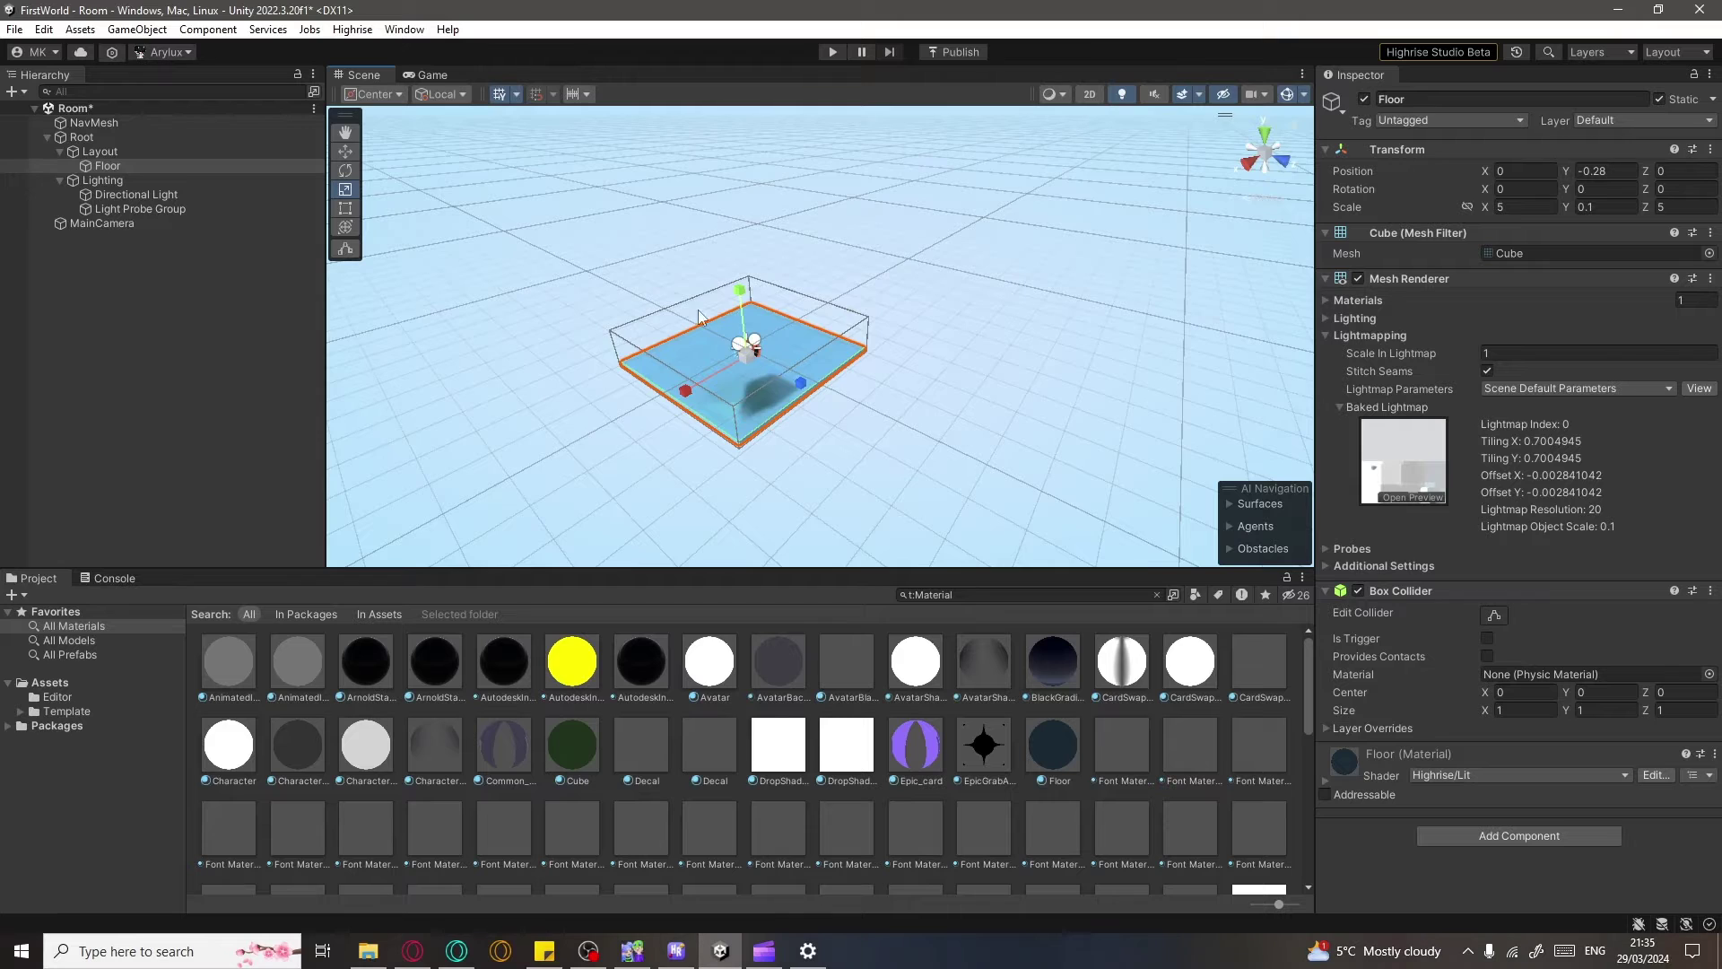
{"action": "scroll", "coordinate": [837, 416], "scroll_direction": "up", "scroll_amount": 3}
{"action": "left_click", "coordinate": [838, 416]}
{"action": "middle_click_drag", "start_coordinate": [876, 377], "coordinate": [946, 370]}
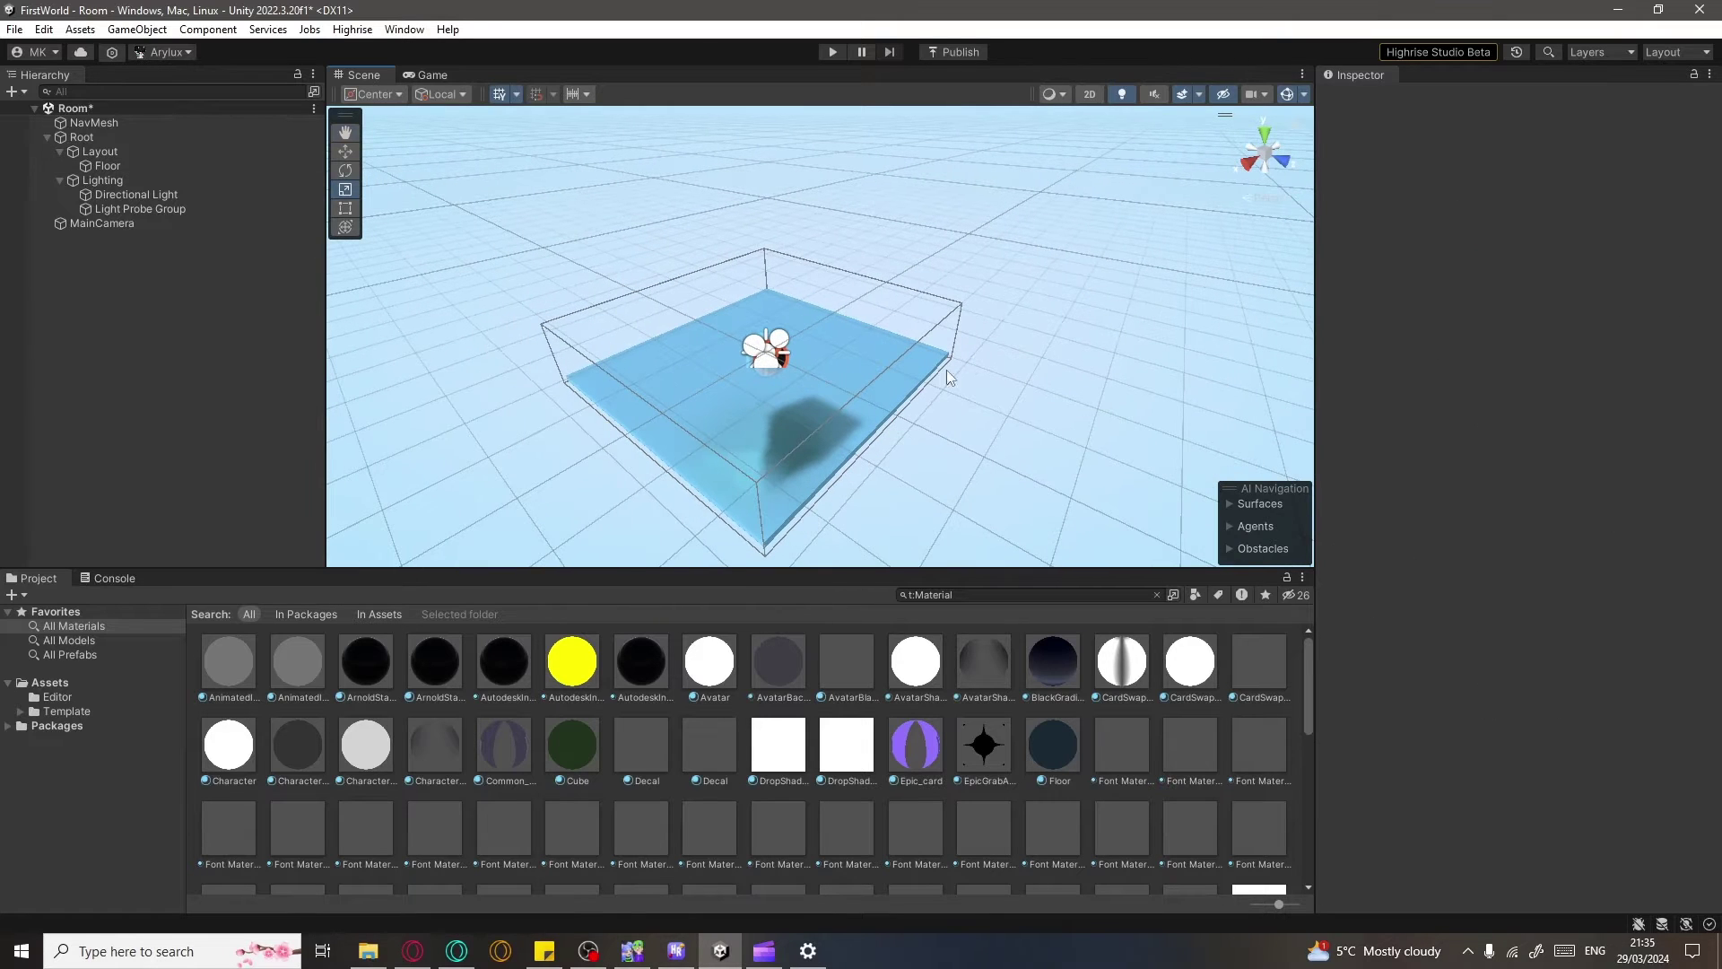
Play-test the world by walking the avatar to several spots on the floor, and stop the play session
{"action": "left_click", "coordinate": [830, 52]}
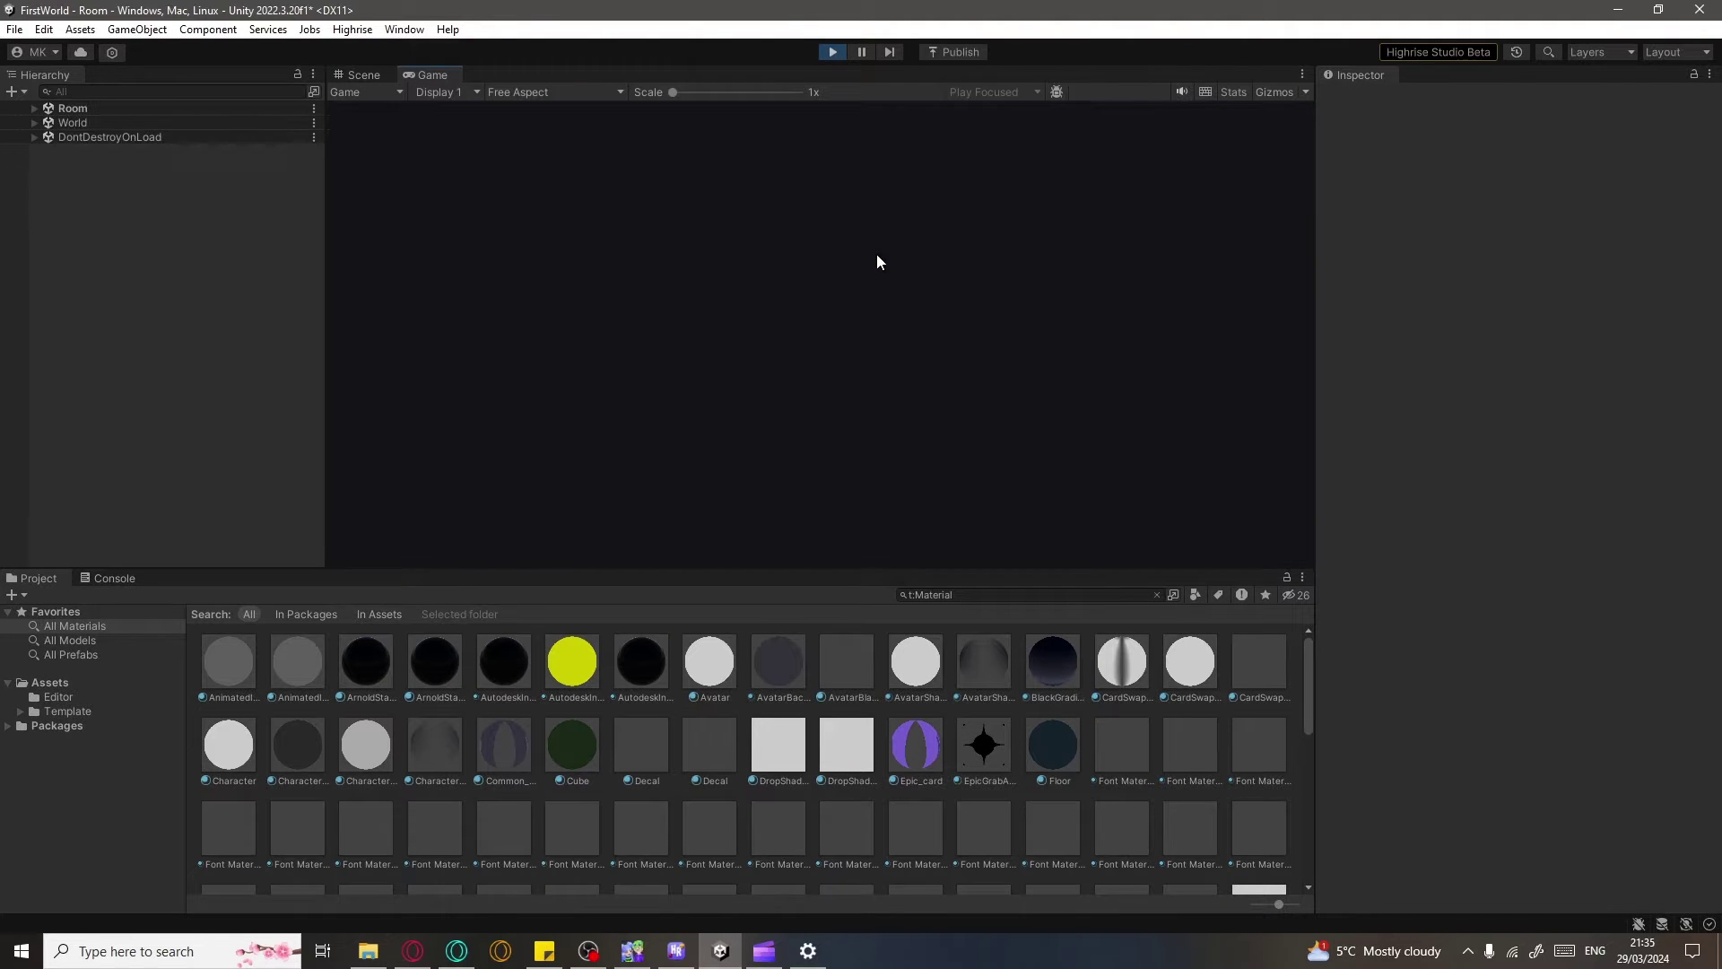
{"action": "left_click", "coordinate": [782, 330]}
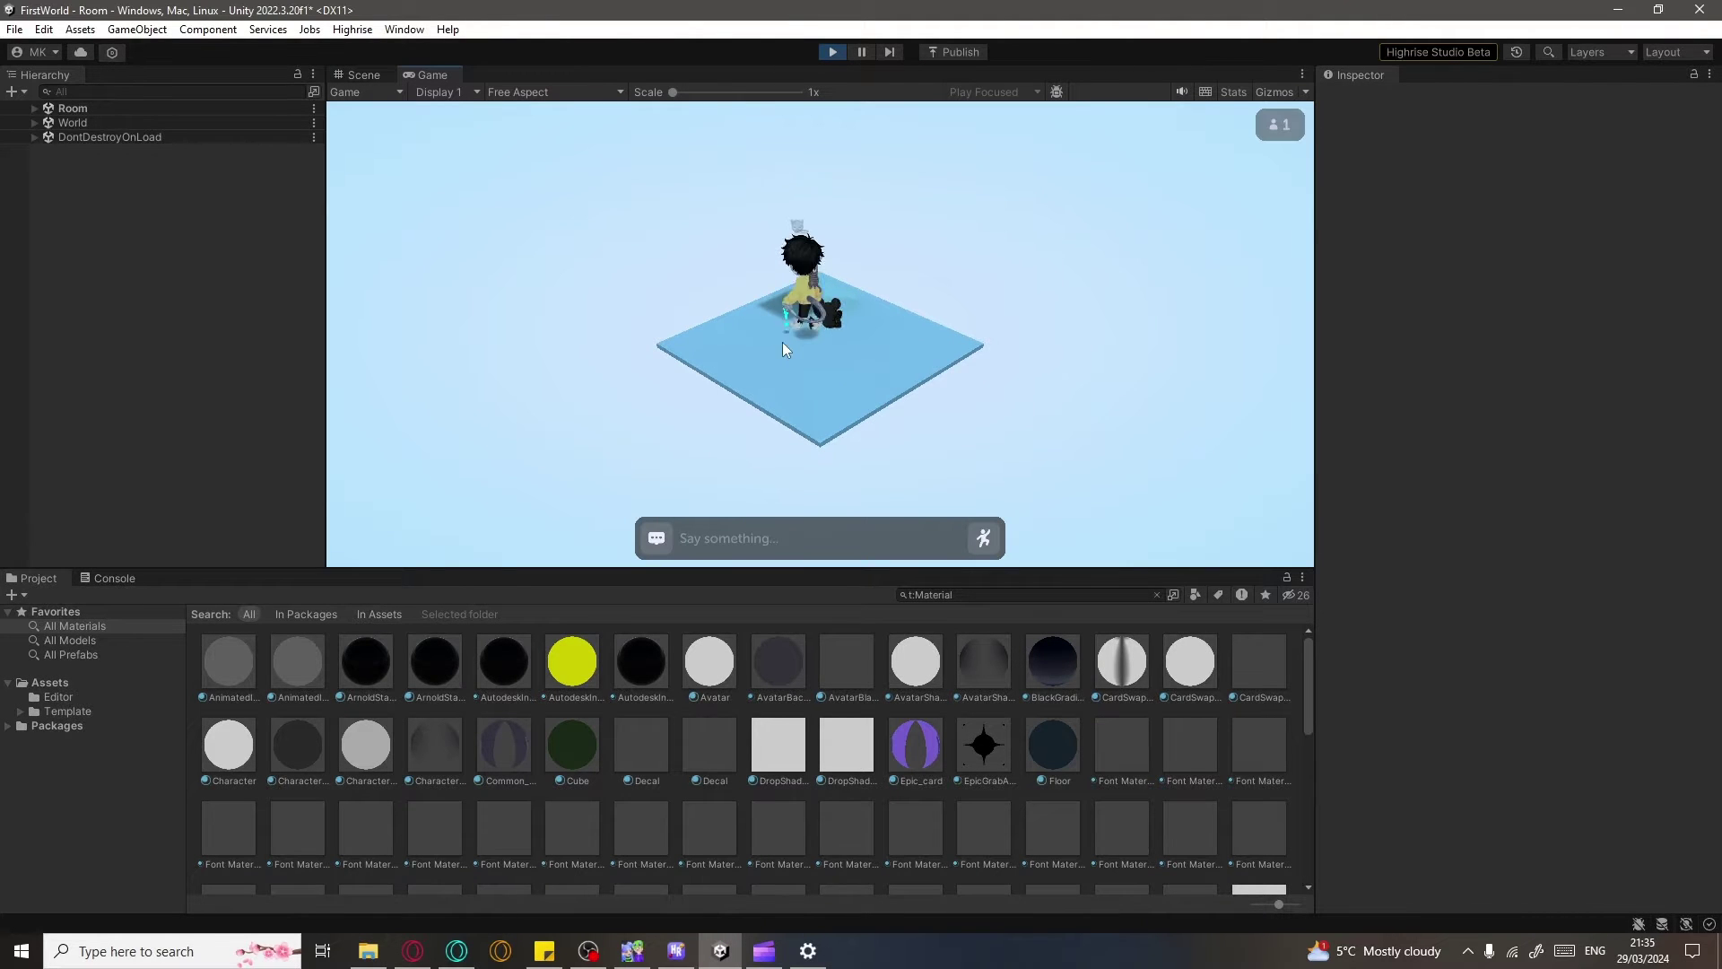
{"action": "left_click", "coordinate": [945, 348]}
{"action": "left_click", "coordinate": [788, 326]}
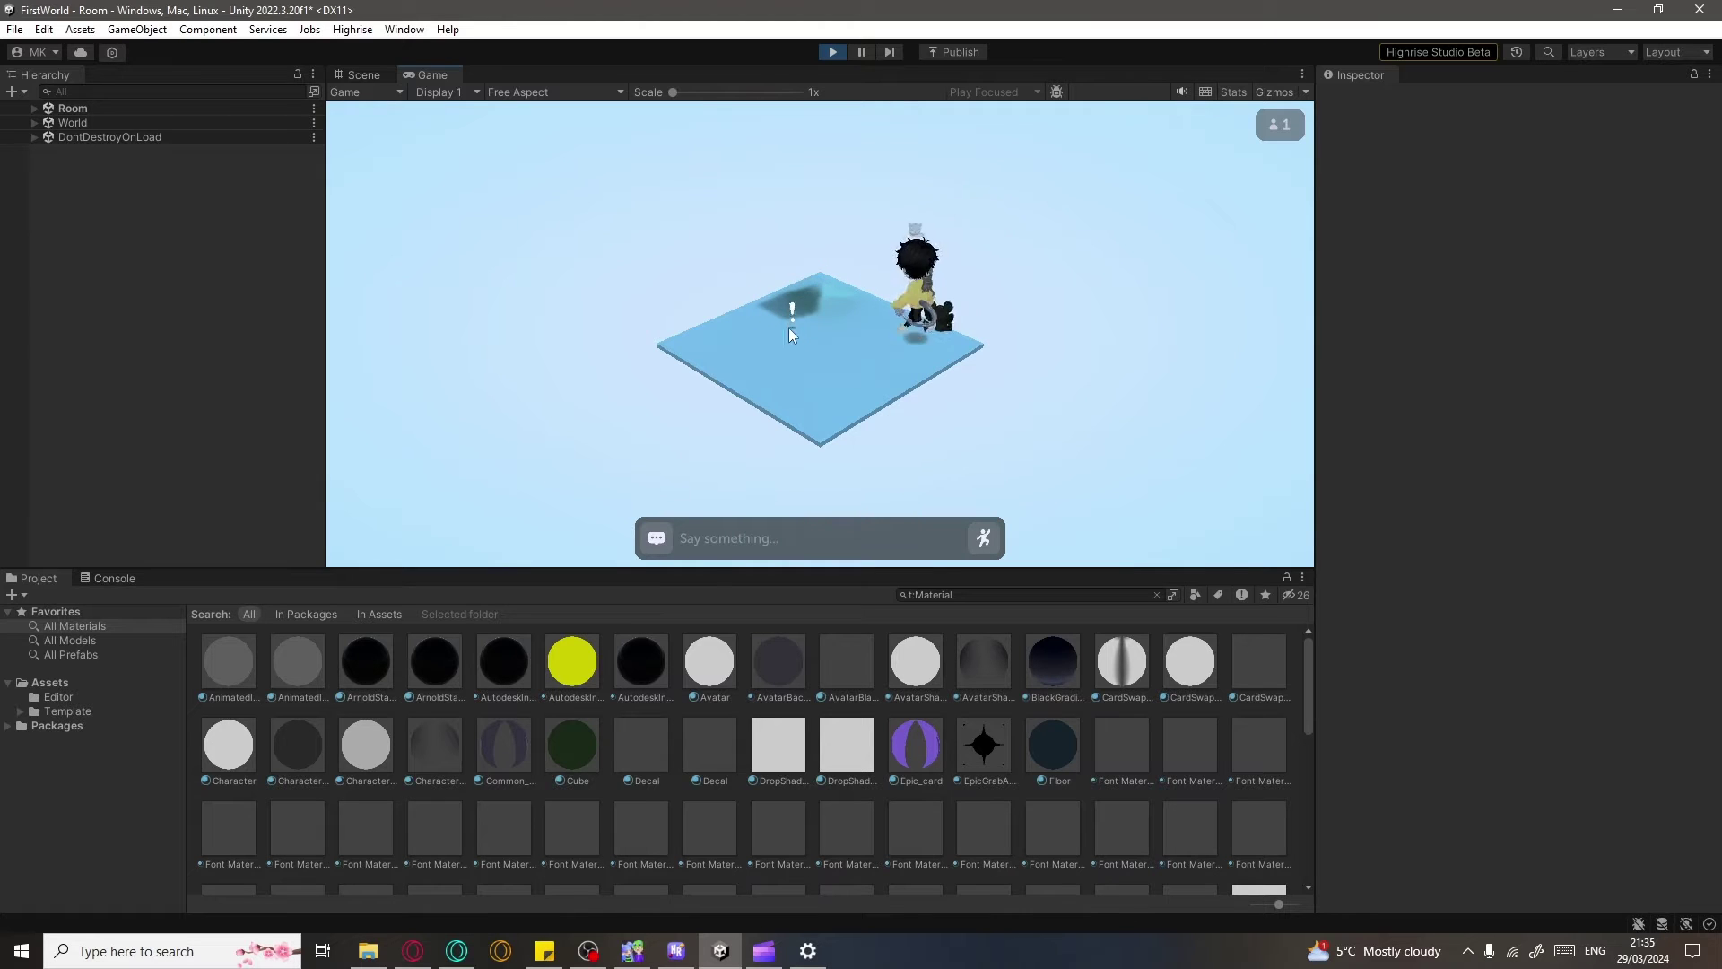
{"action": "left_click", "coordinate": [774, 368]}
{"action": "left_click", "coordinate": [902, 365]}
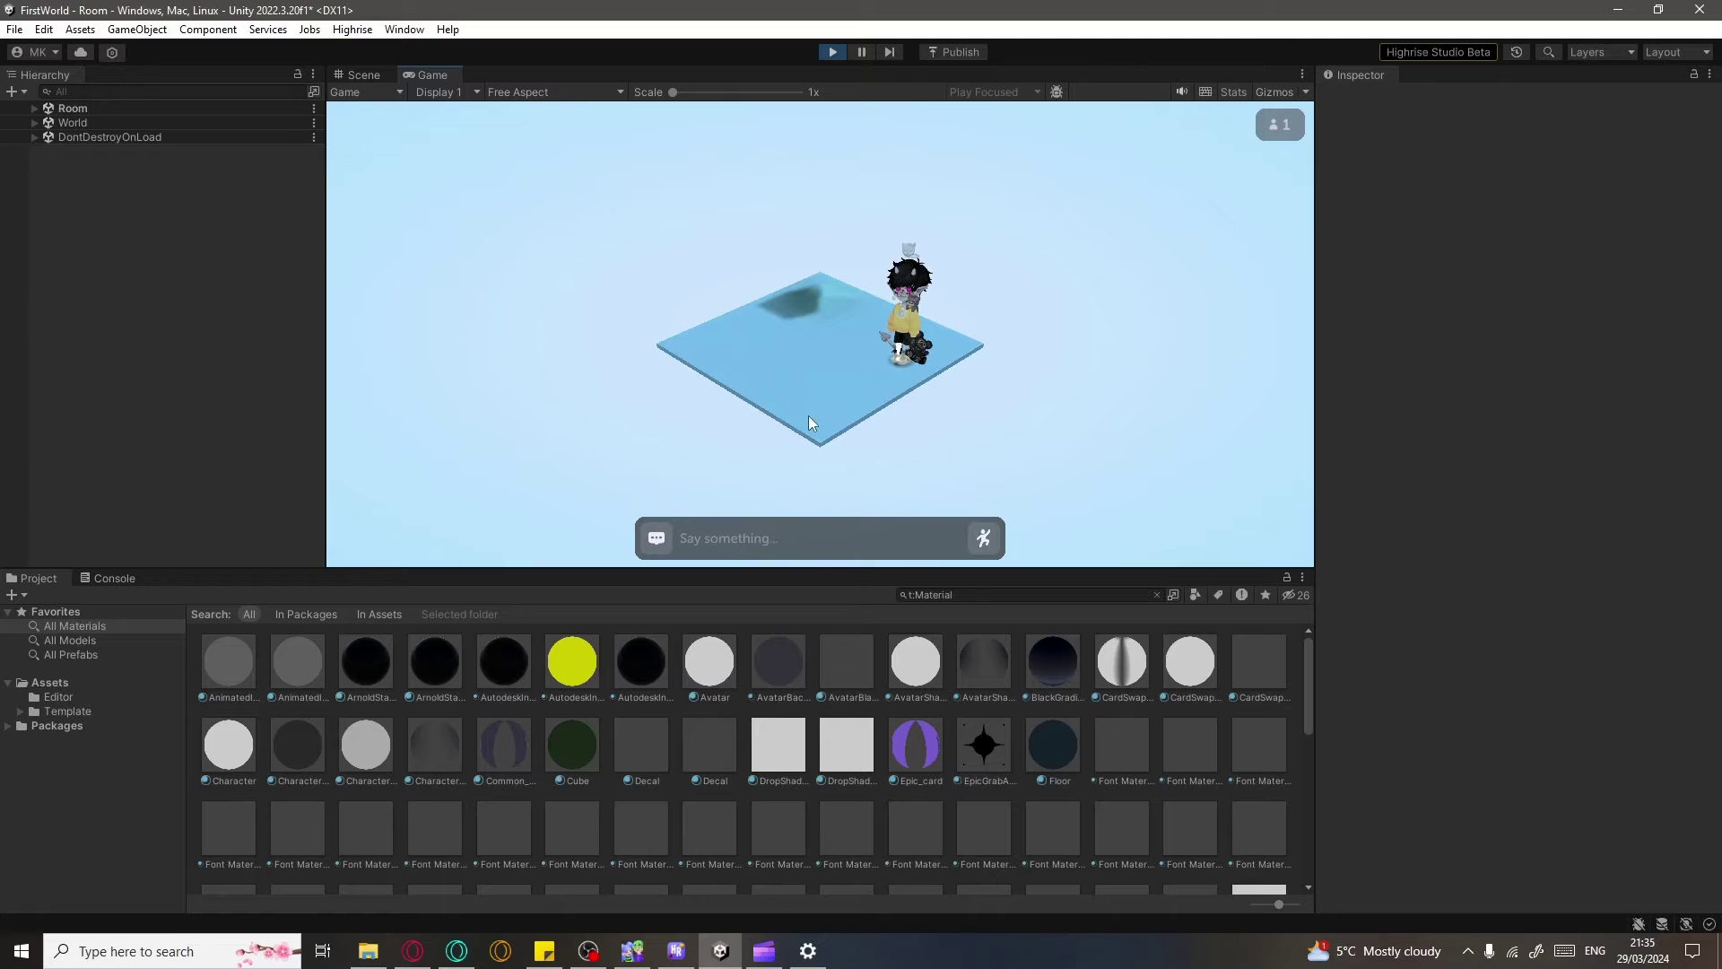
{"action": "left_click", "coordinate": [833, 53]}
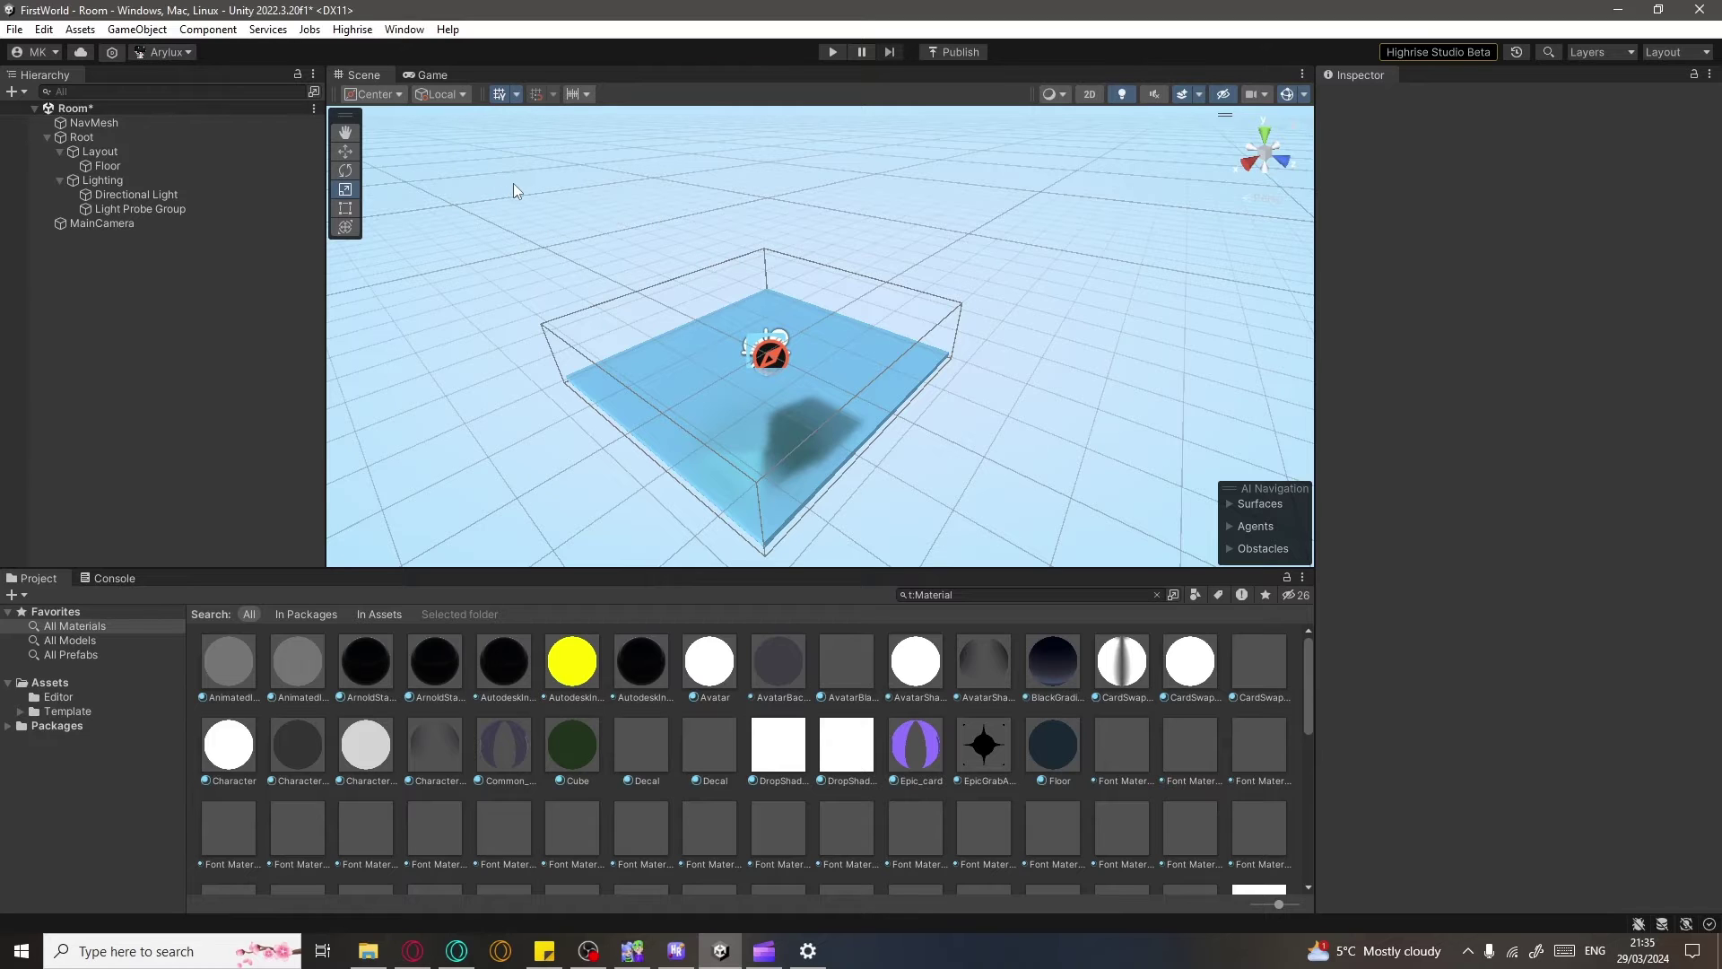
Compare the Game camera view of the floor with the editable Scene view
{"action": "left_click", "coordinate": [418, 72]}
{"action": "left_click", "coordinate": [374, 72]}
{"action": "left_click", "coordinate": [420, 72]}
{"action": "left_click", "coordinate": [358, 72]}
{"action": "left_click", "coordinate": [423, 72]}
{"action": "left_click", "coordinate": [374, 71]}
{"action": "middle_click_drag", "start_coordinate": [671, 305], "coordinate": [665, 235]}
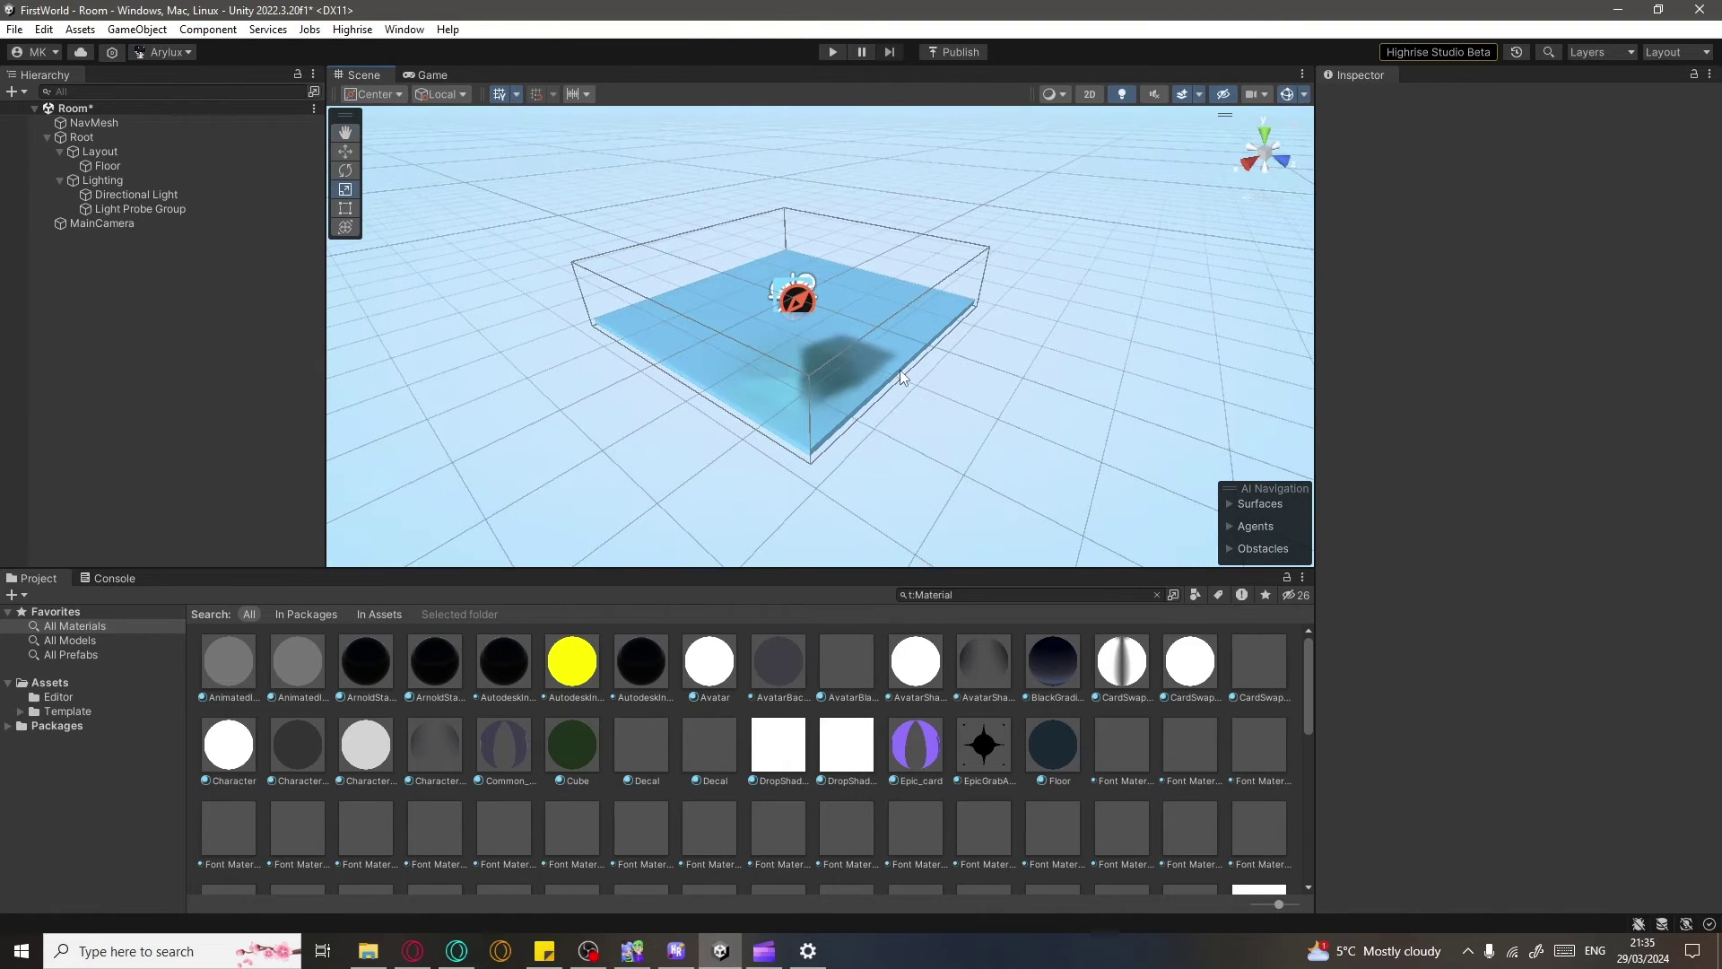
{"action": "left_click", "coordinate": [804, 321]}
{"action": "left_click", "coordinate": [585, 168]}
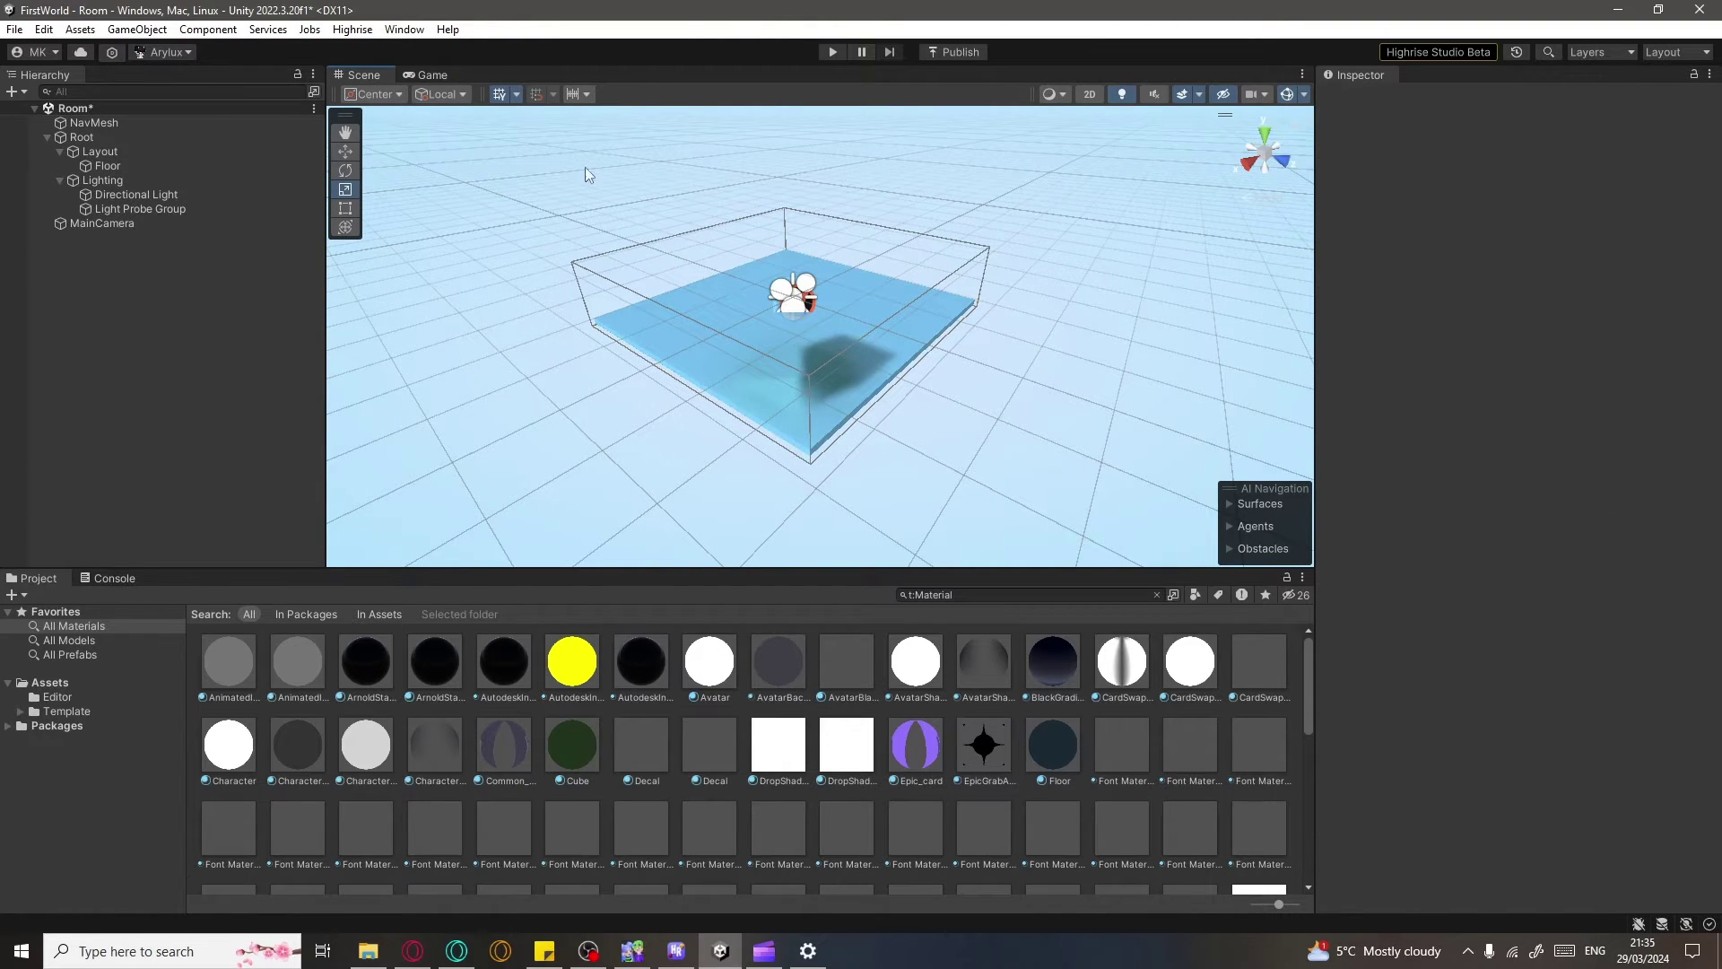
{"action": "left_click", "coordinate": [432, 76]}
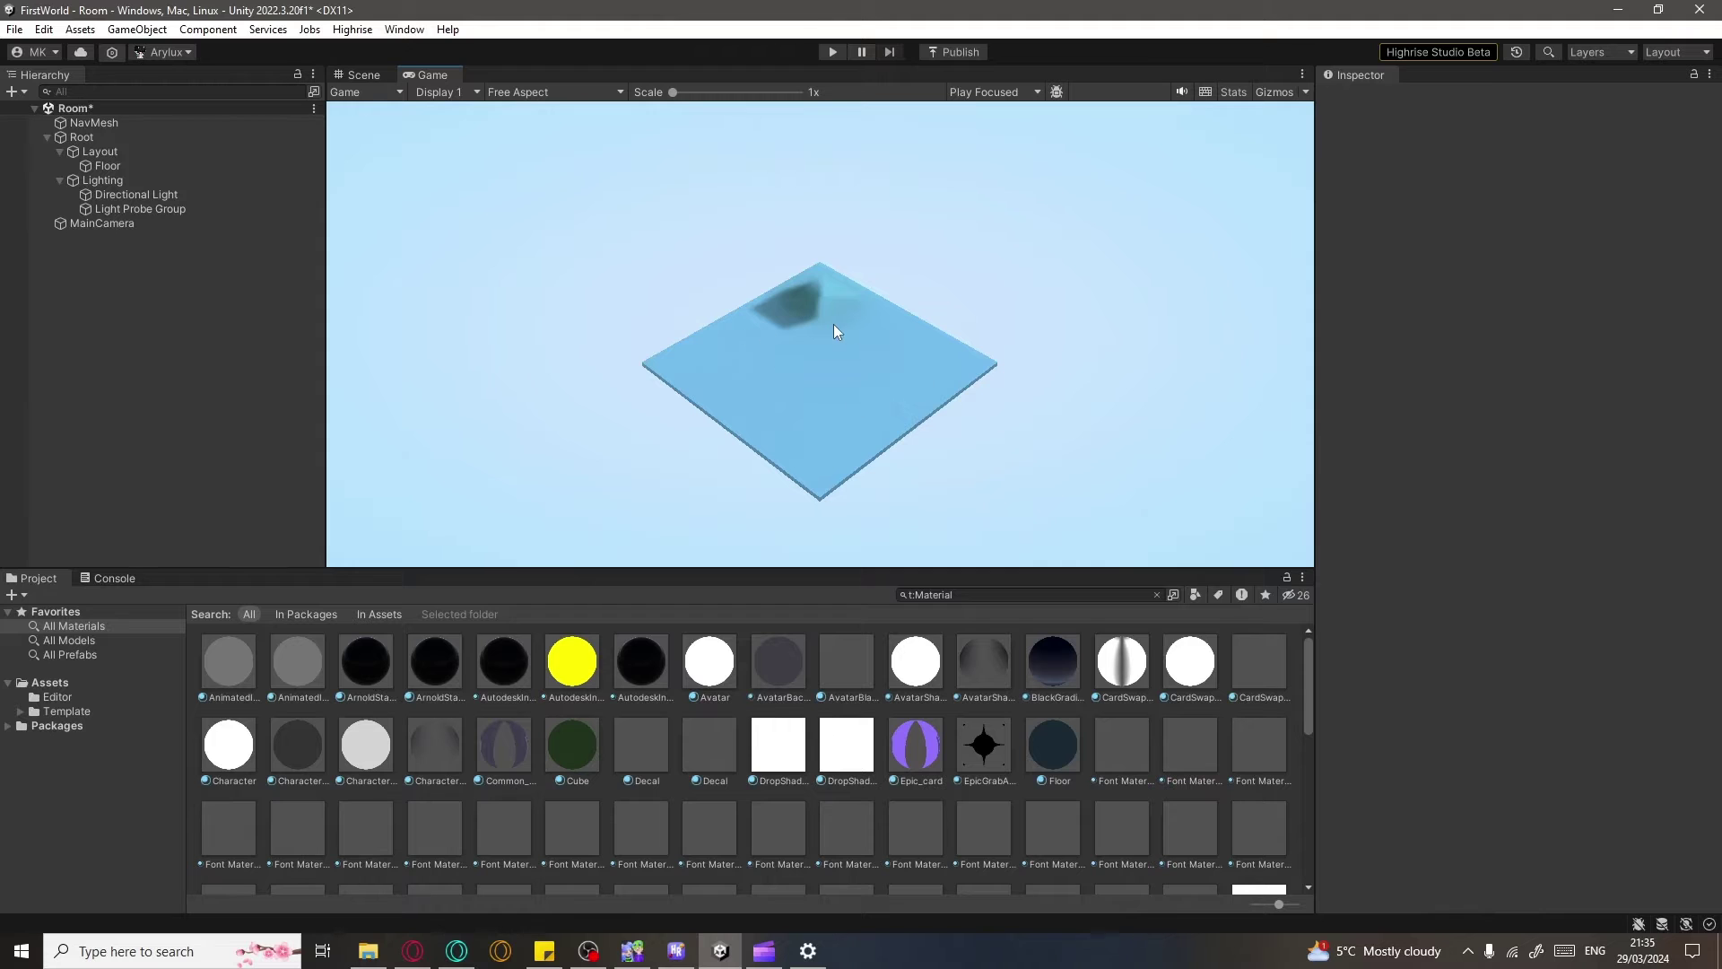
{"action": "left_click", "coordinate": [359, 75]}
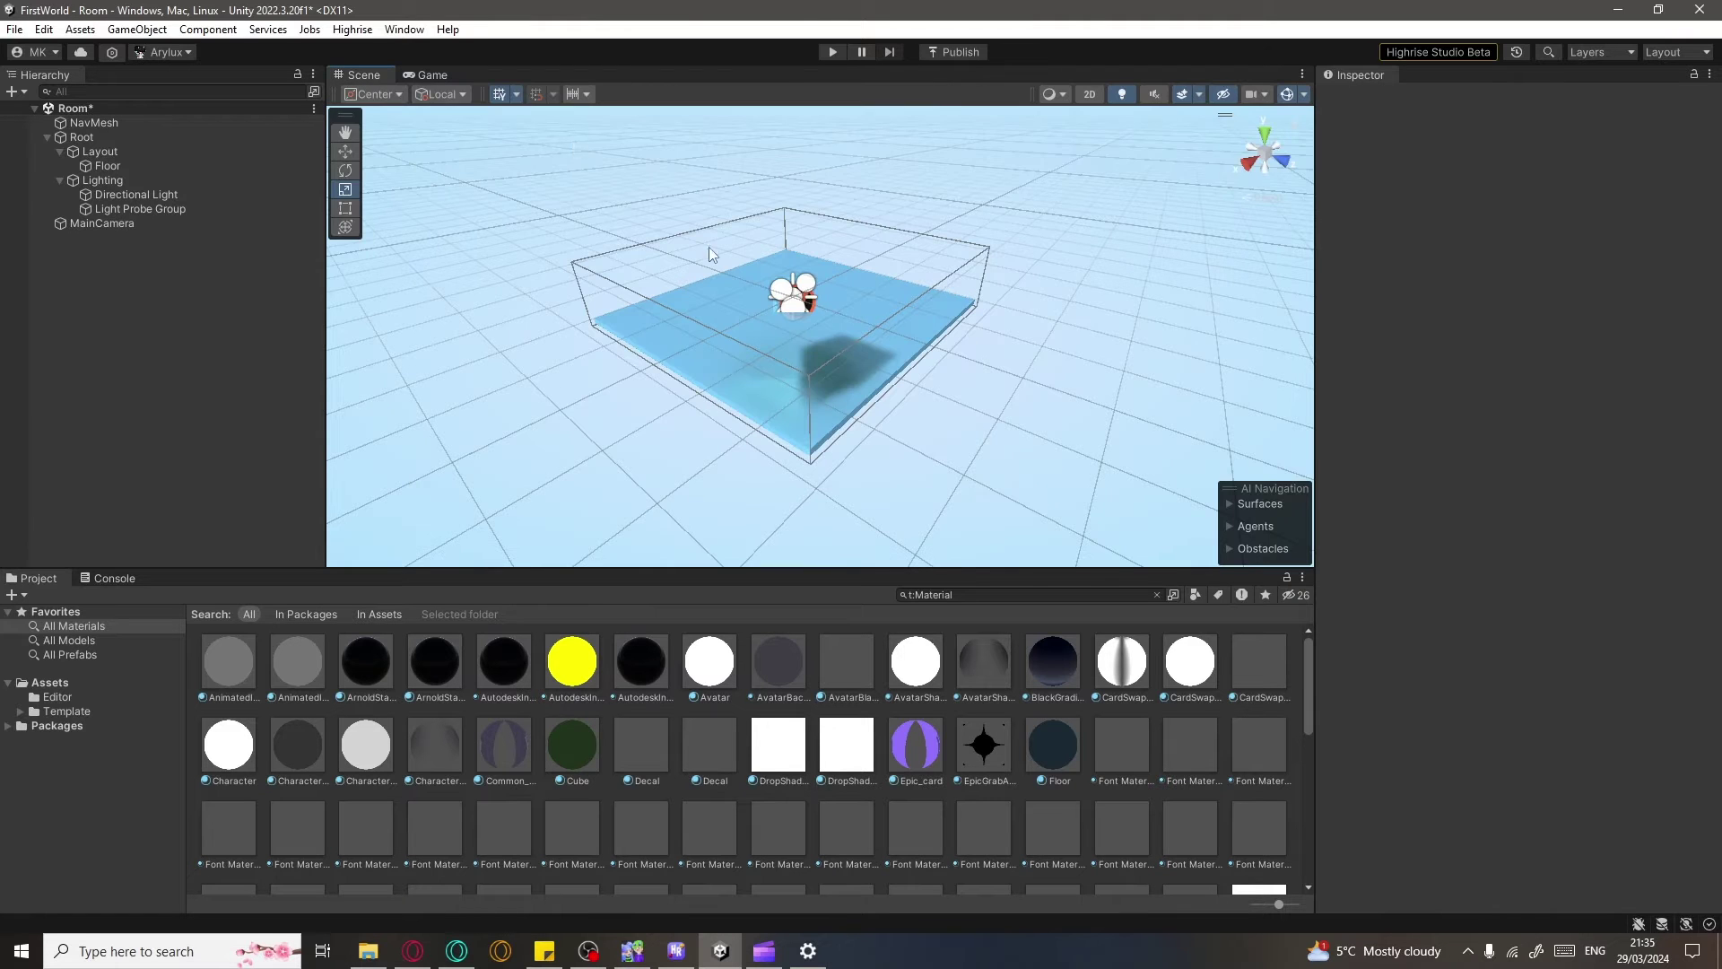
Scale the floor up uniformly to about X 39, Y 0.78, Z 39
{"action": "left_click", "coordinate": [736, 326]}
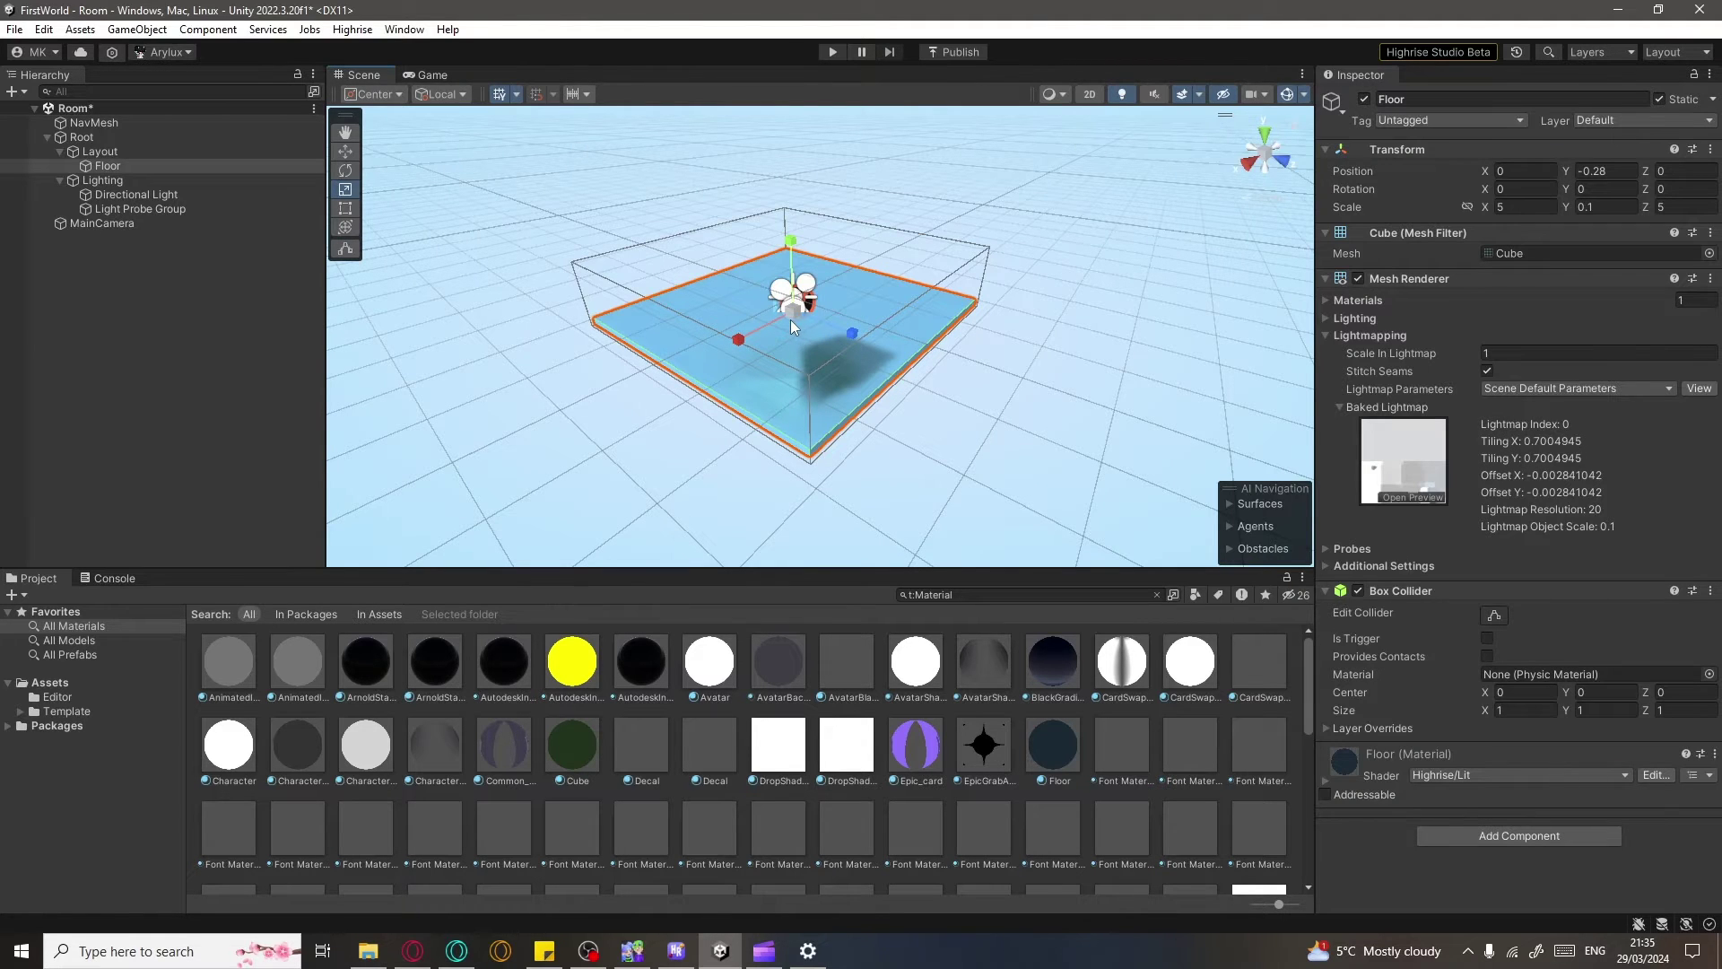
{"action": "key", "text": "e"}
{"action": "key", "text": "r"}
{"action": "left_click_drag", "start_coordinate": [794, 311], "coordinate": [1713, 540]}
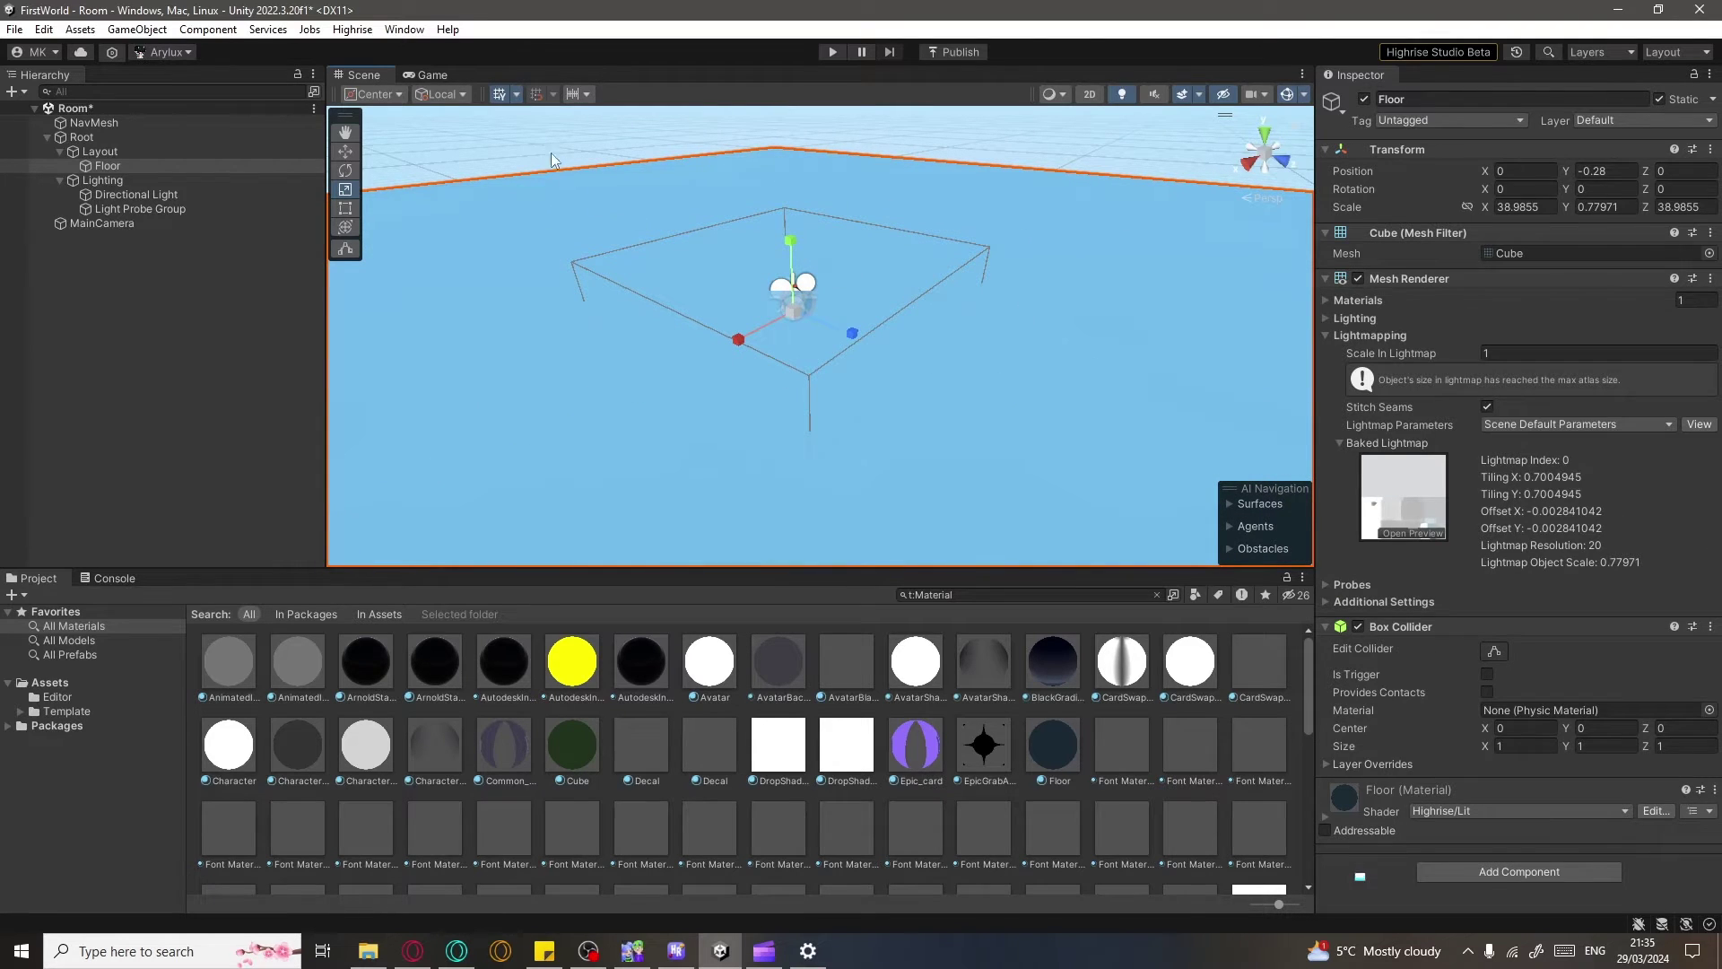
{"action": "left_click", "coordinate": [505, 129]}
{"action": "scroll", "coordinate": [741, 290], "scroll_direction": "down", "scroll_amount": 1}
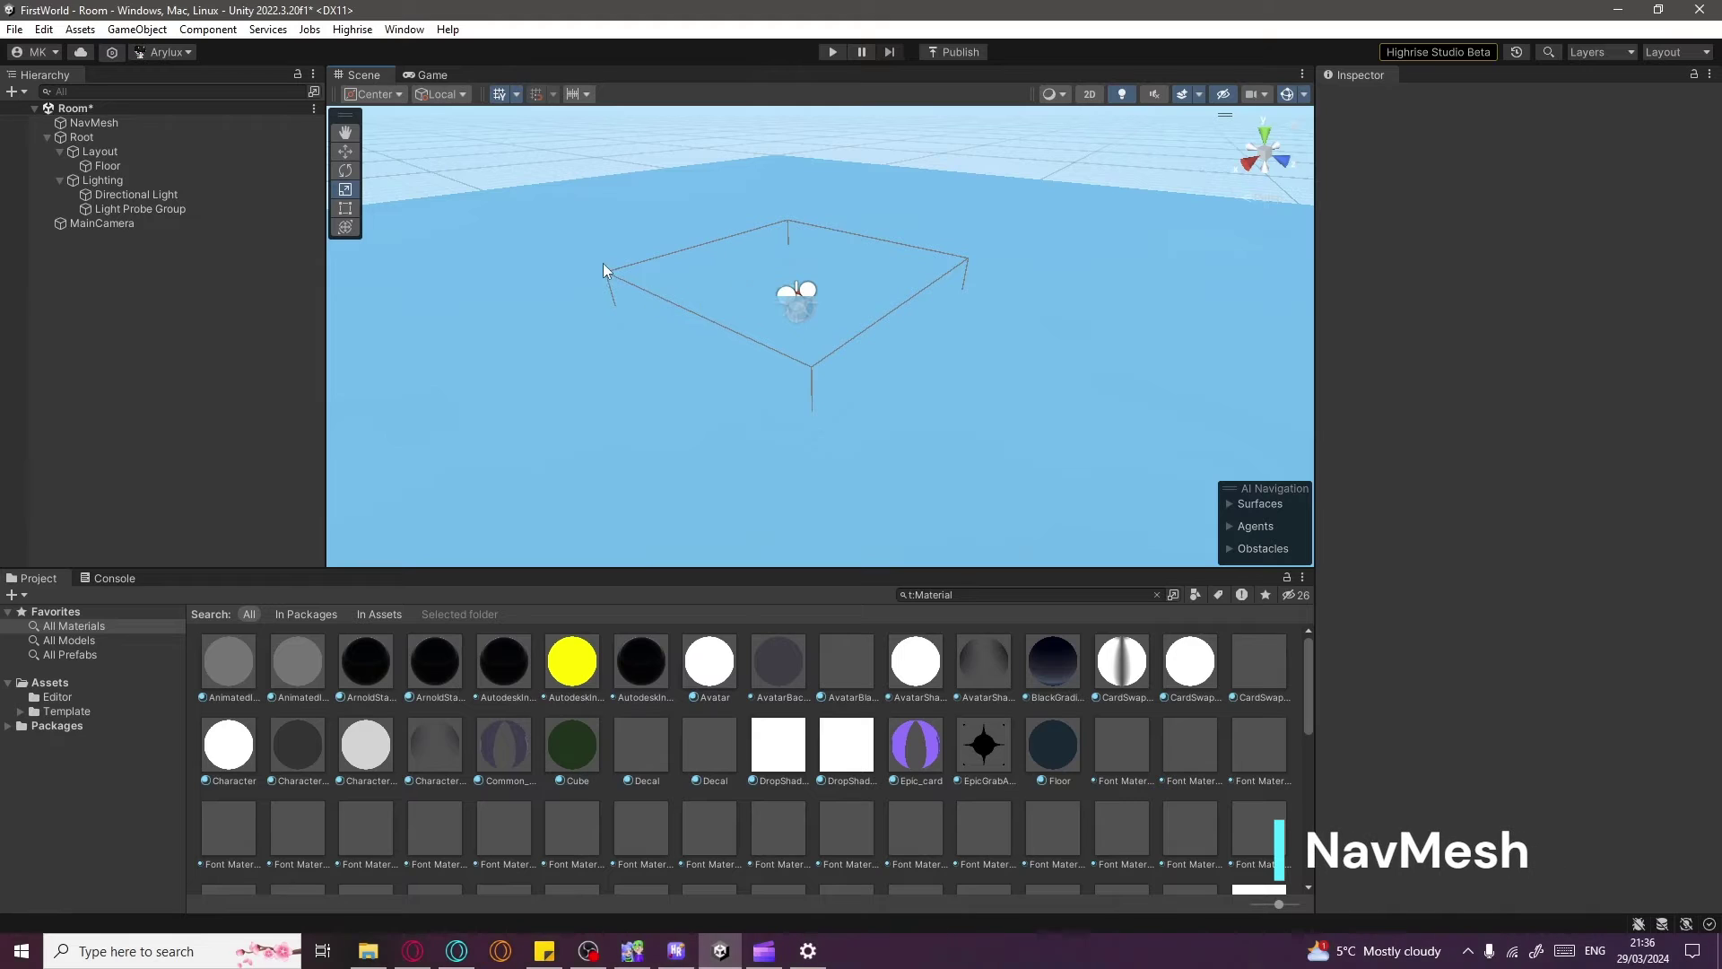
{"action": "left_click", "coordinate": [729, 323]}
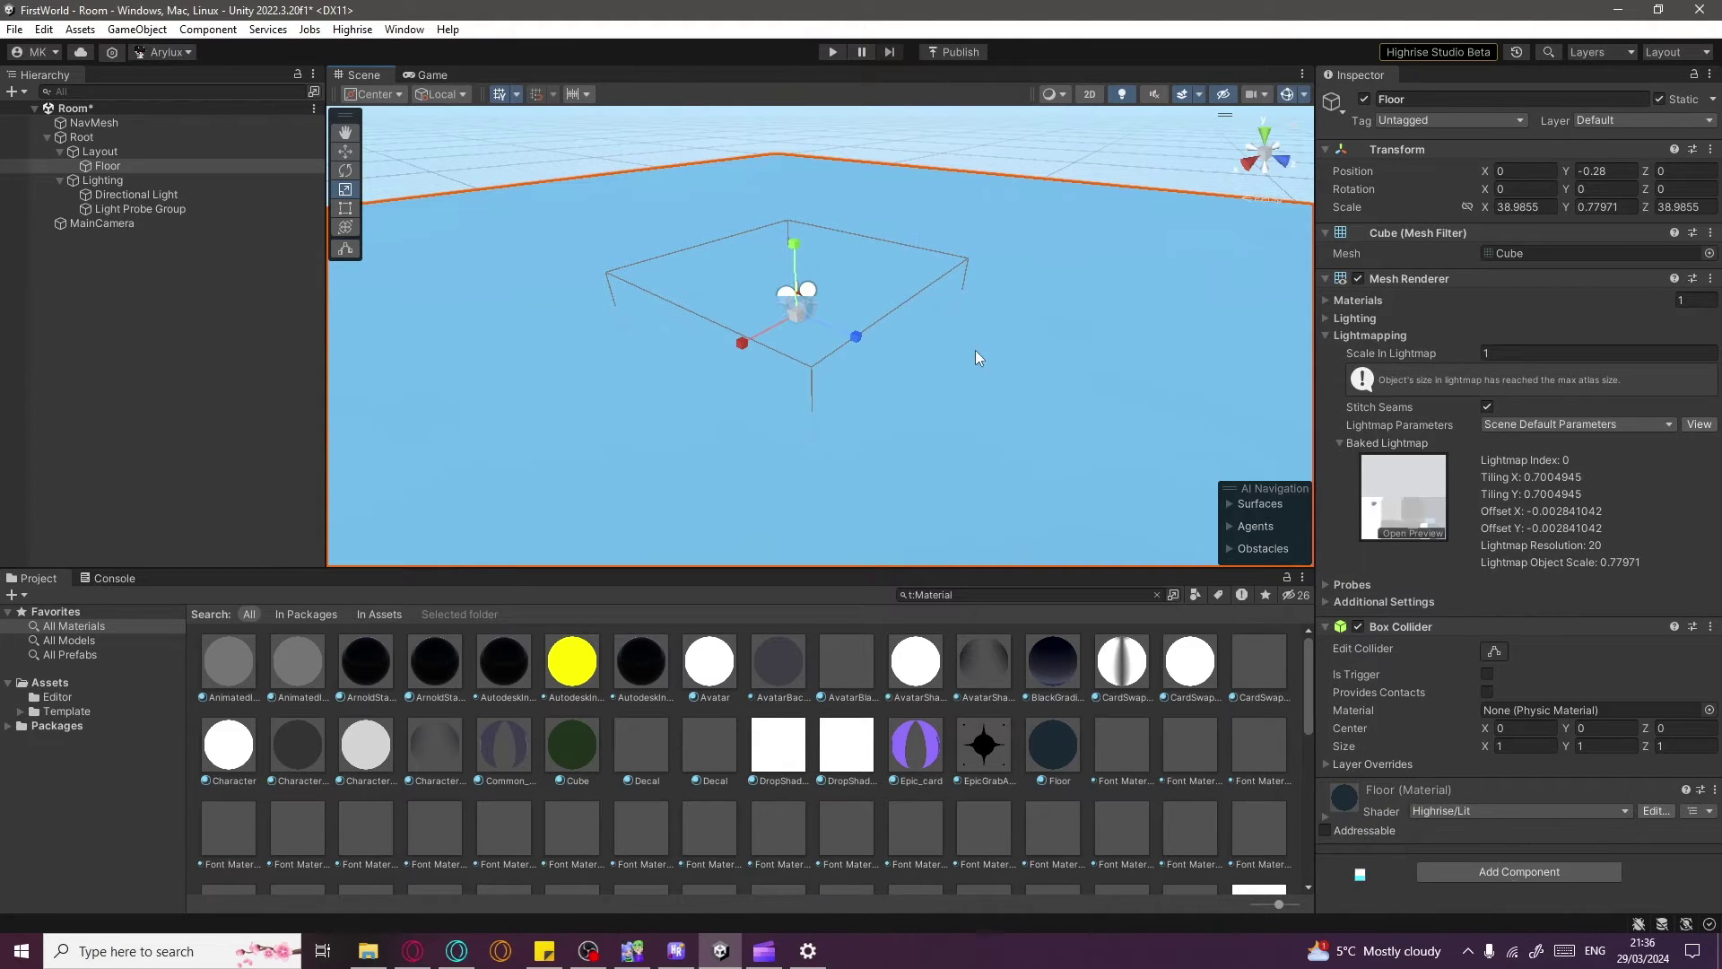
{"action": "left_click", "coordinate": [900, 135]}
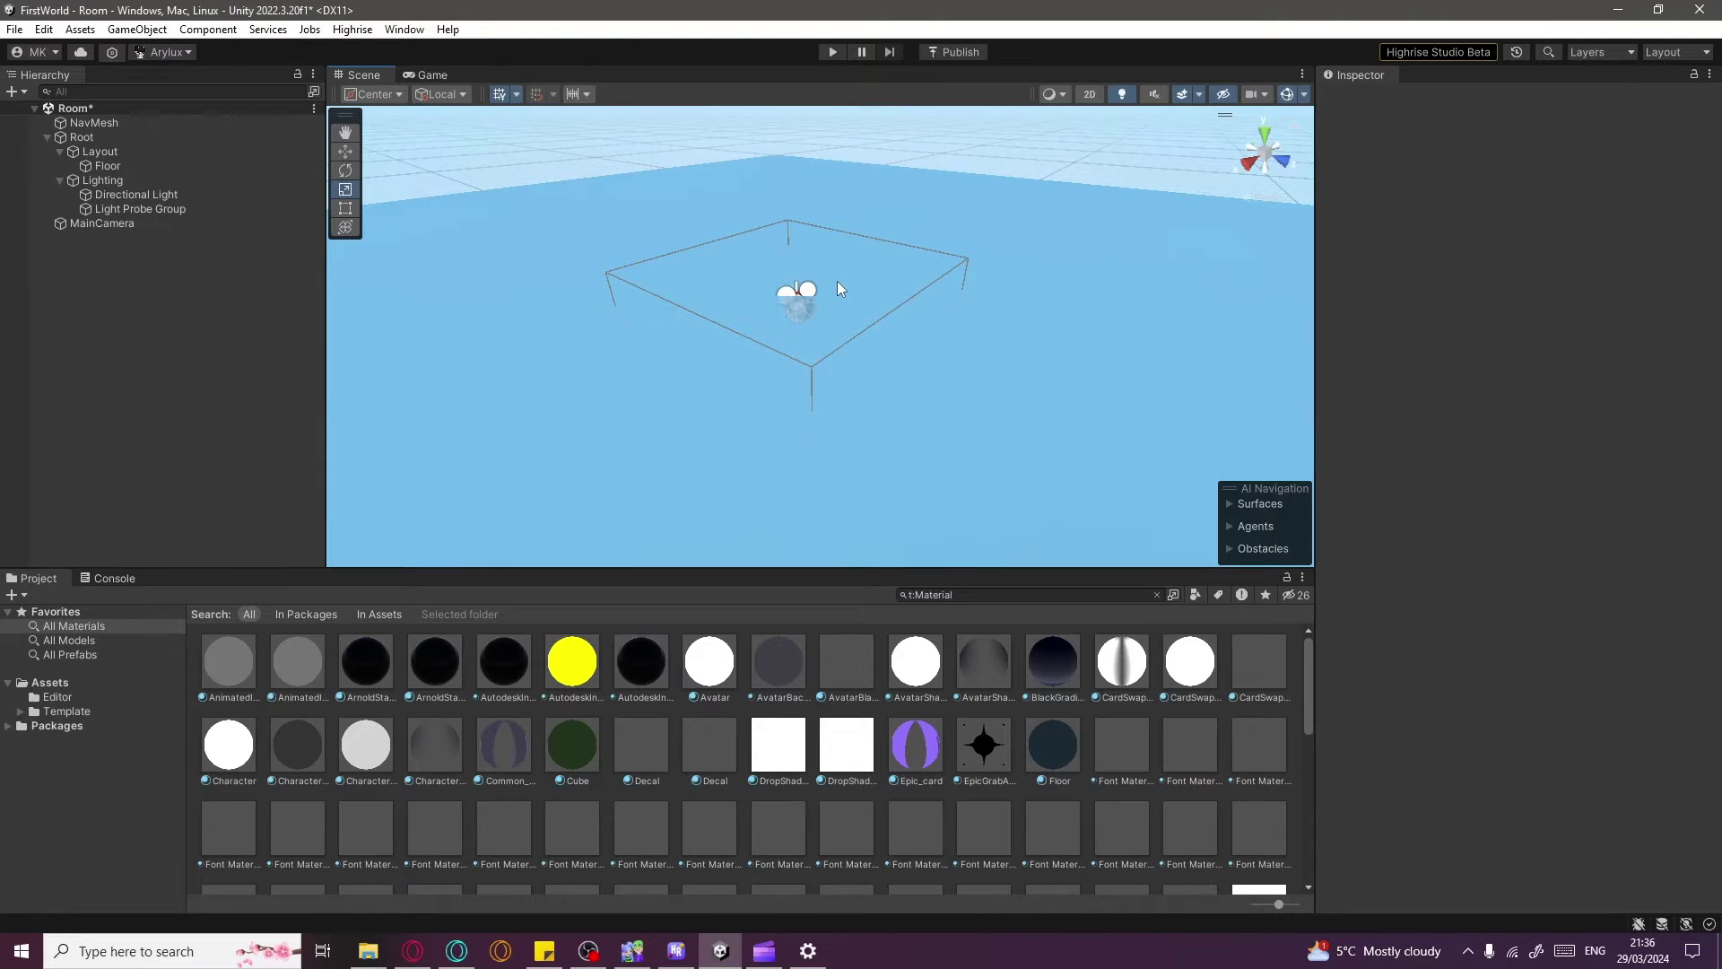
Play-test the enlarged floor by sending the avatar to several spots around its centre, and stop the play session
{"action": "left_click", "coordinate": [823, 51]}
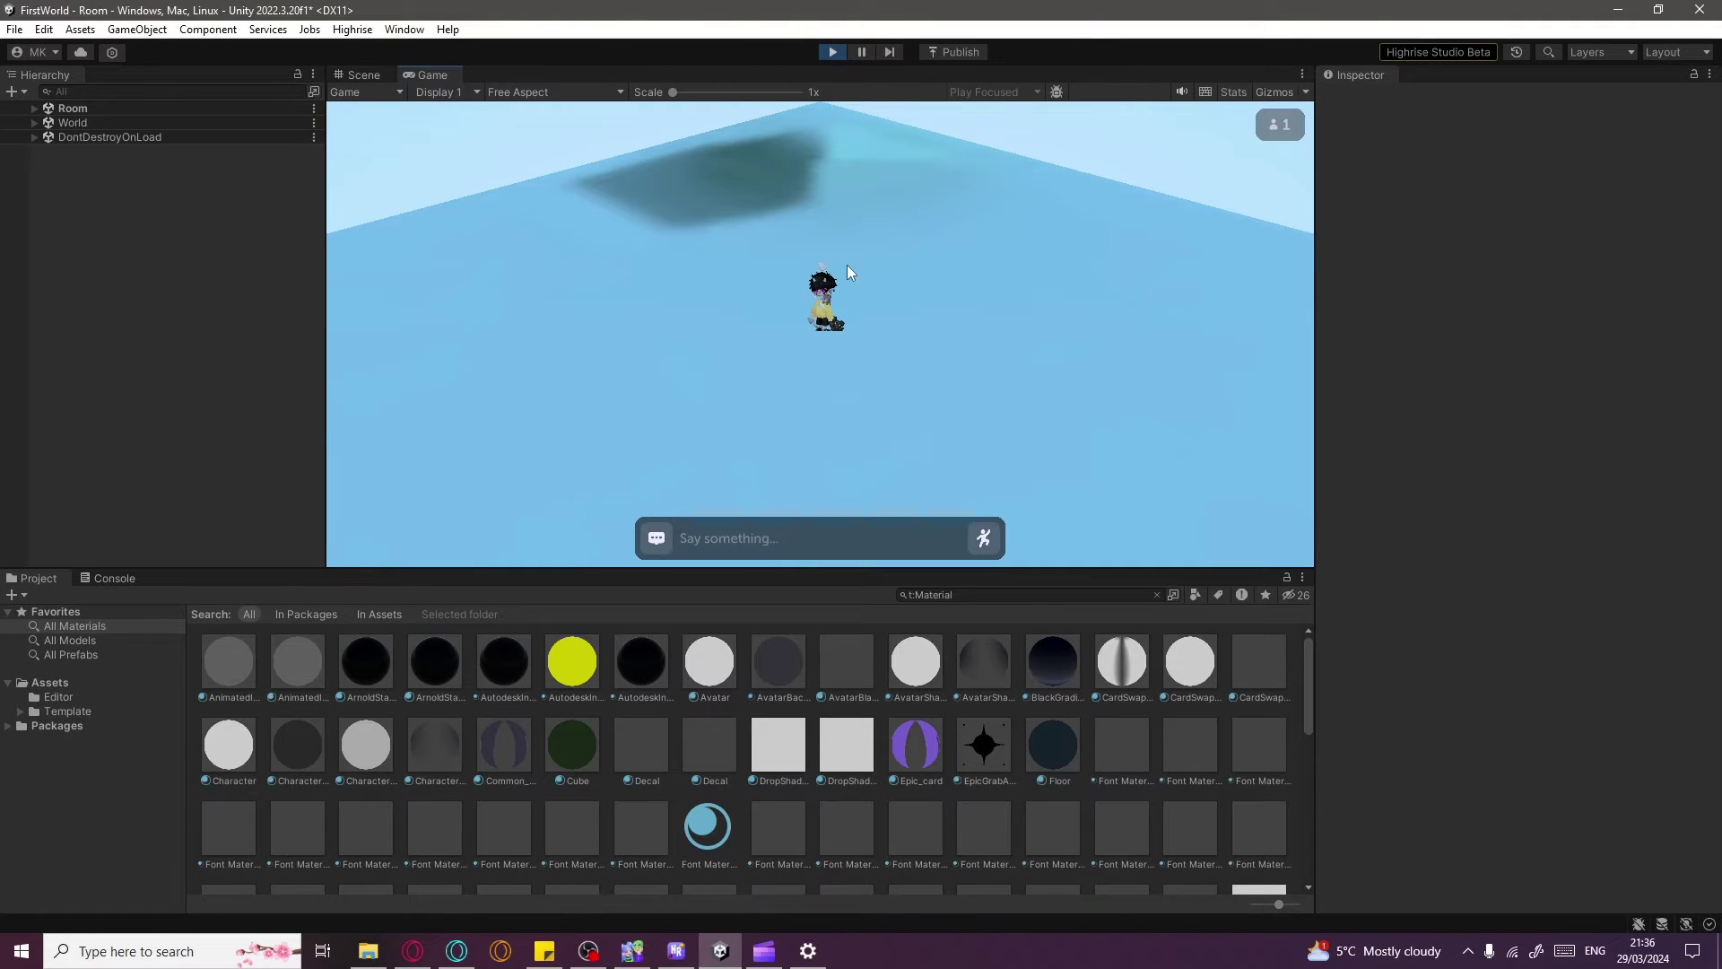
{"action": "left_click", "coordinate": [777, 385]}
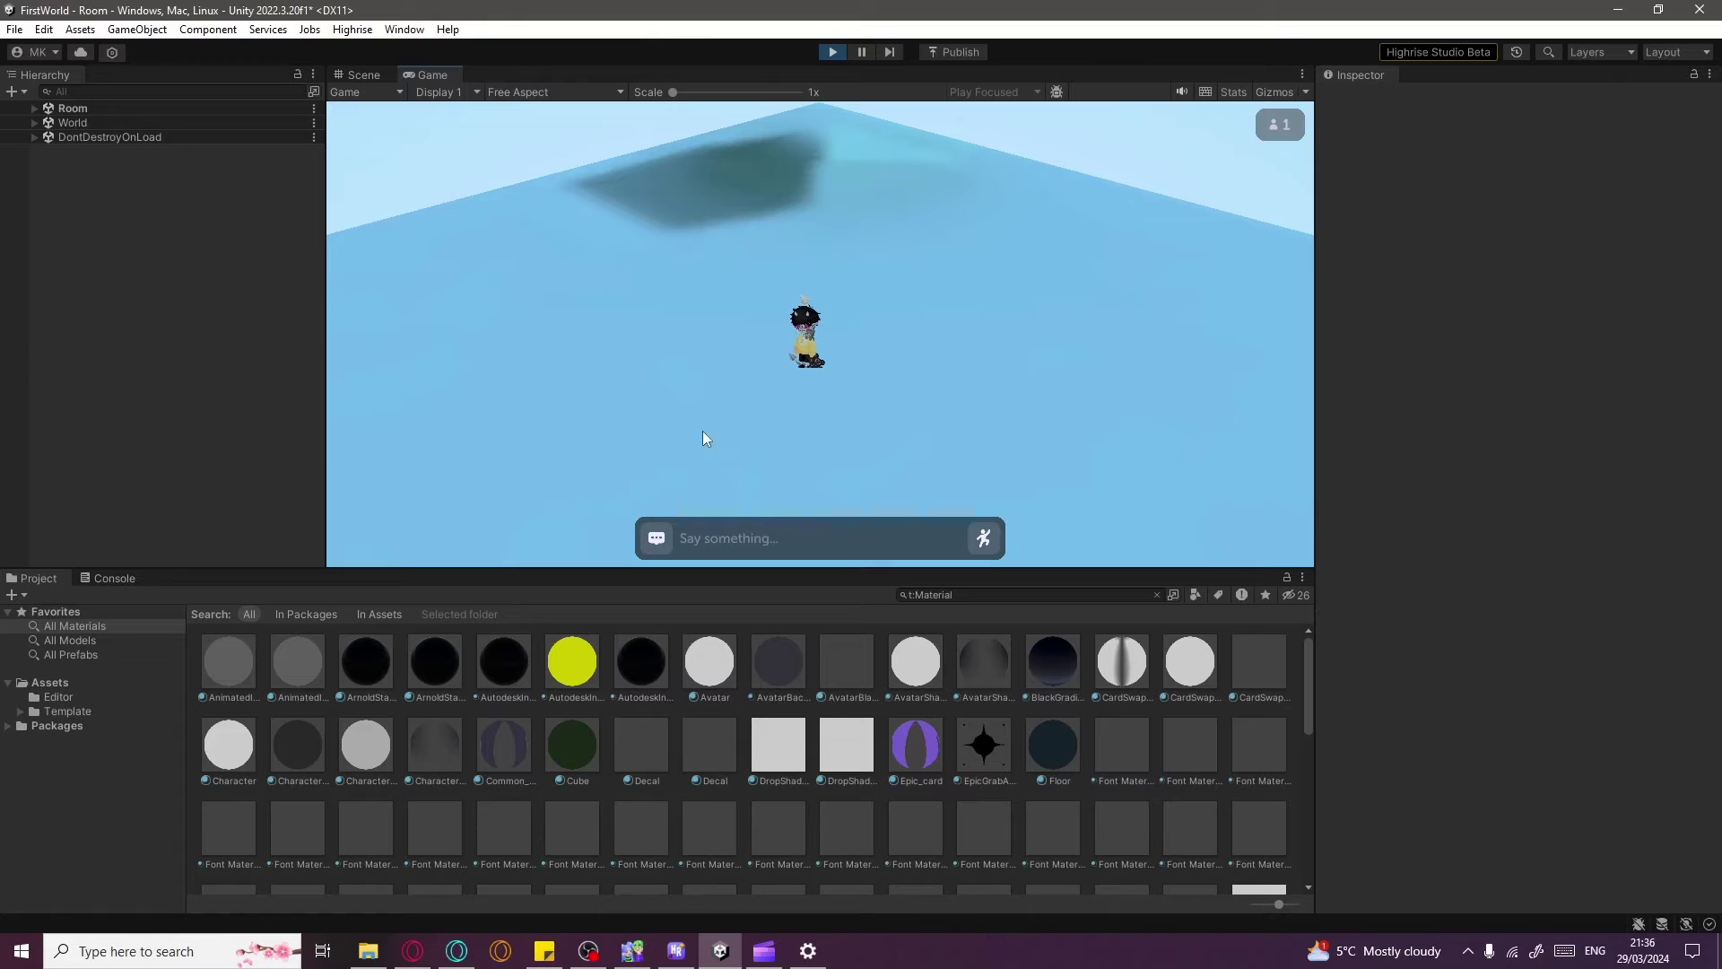
{"action": "left_click", "coordinate": [719, 296]}
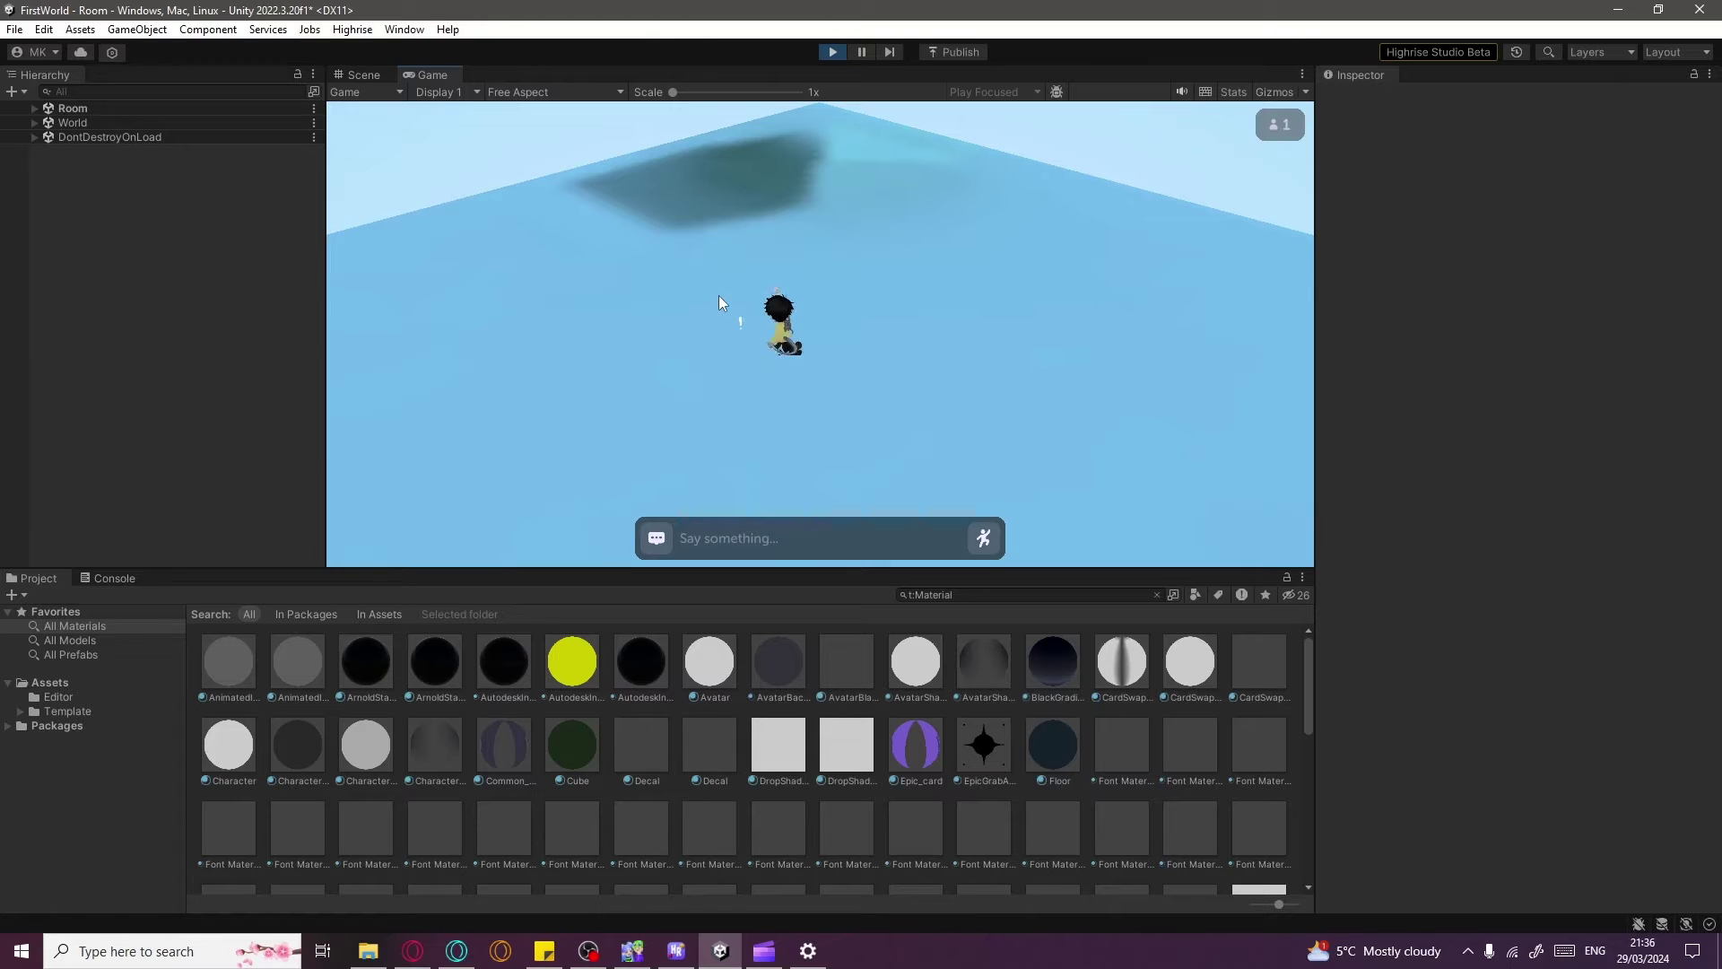
{"action": "left_click", "coordinate": [830, 269]}
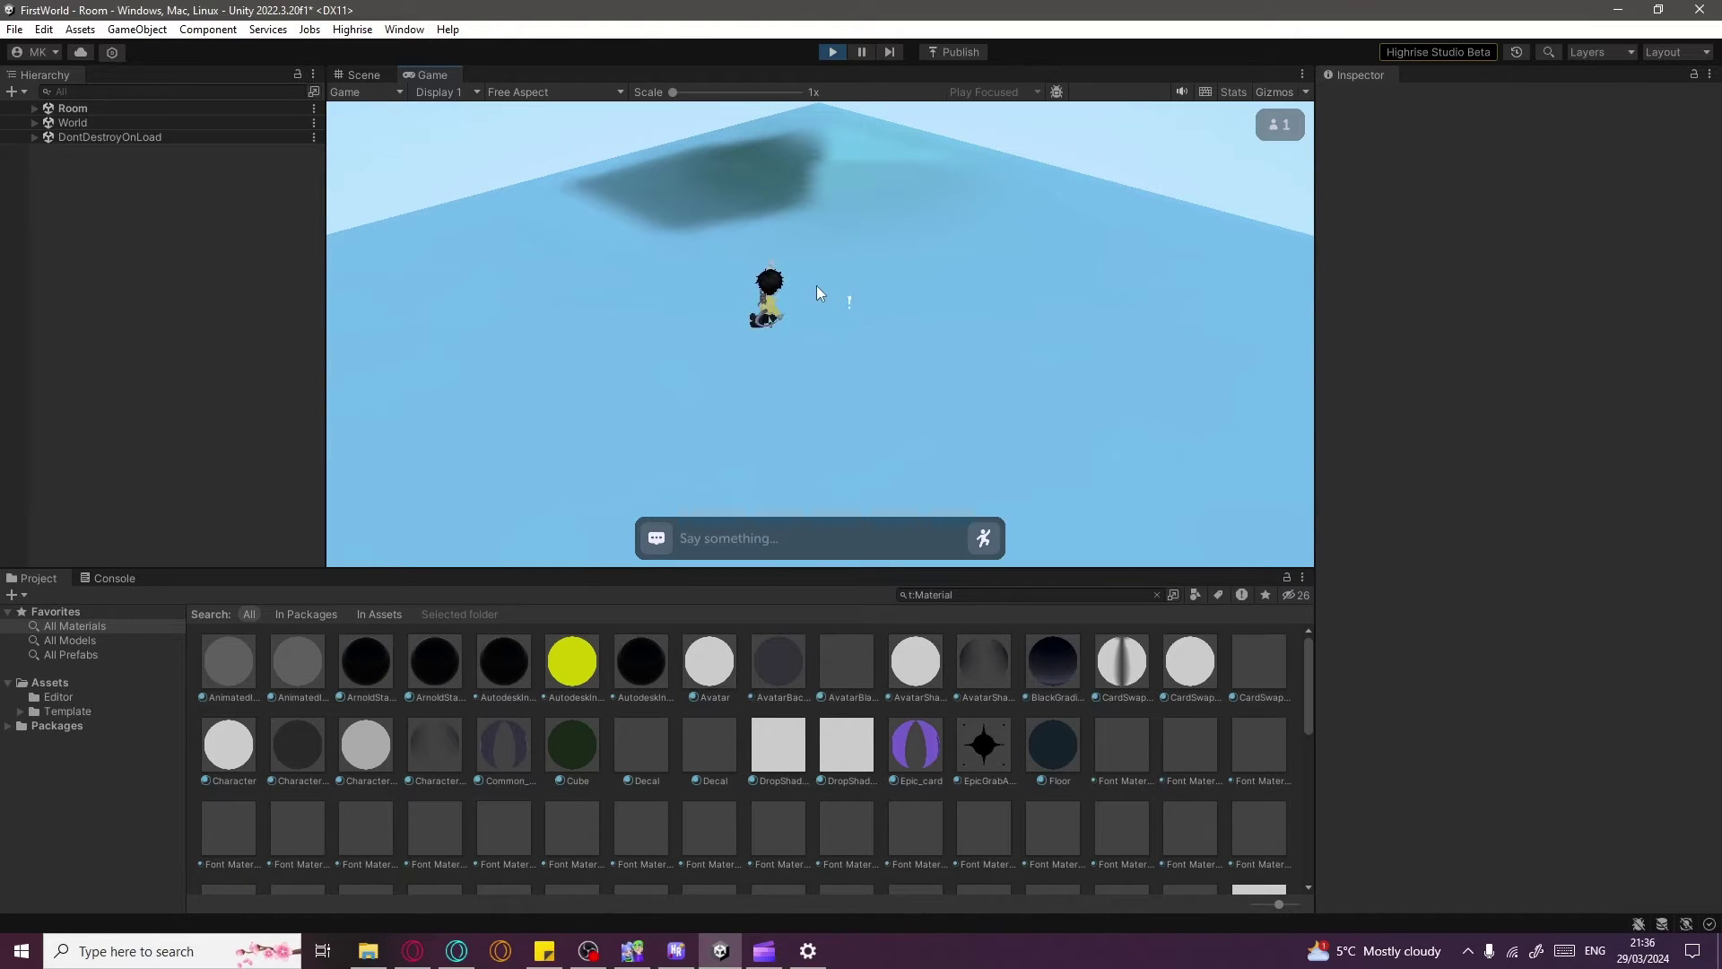
{"action": "left_click", "coordinate": [886, 296]}
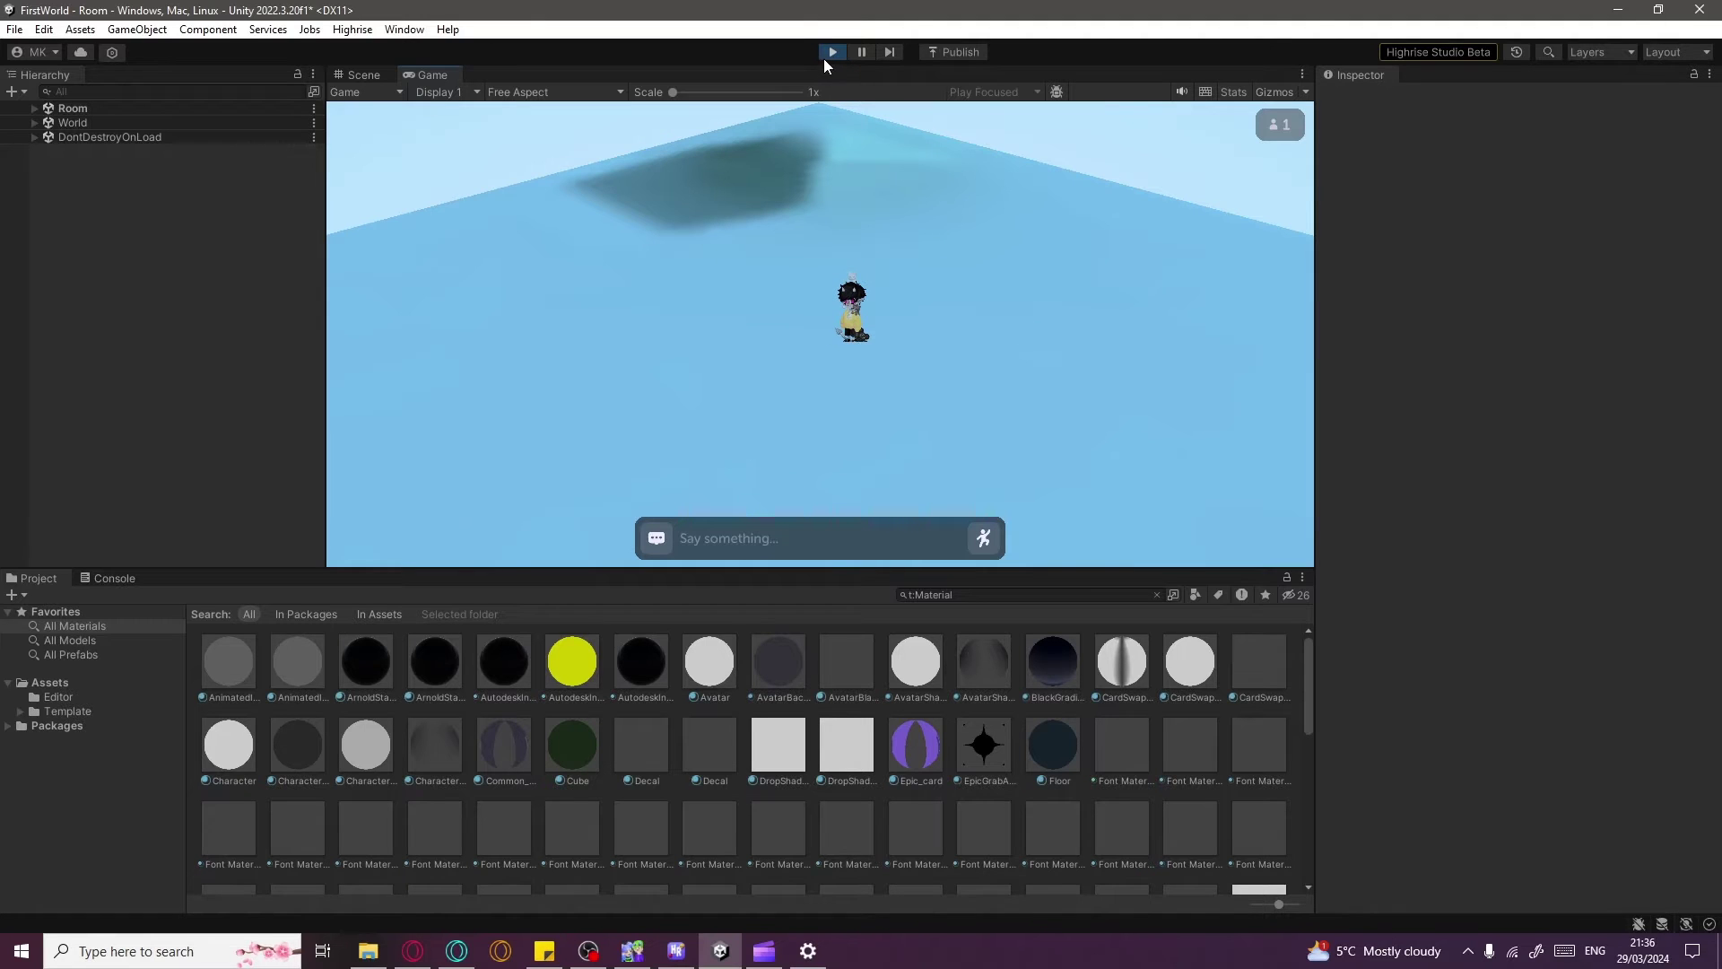
{"action": "left_click", "coordinate": [832, 52]}
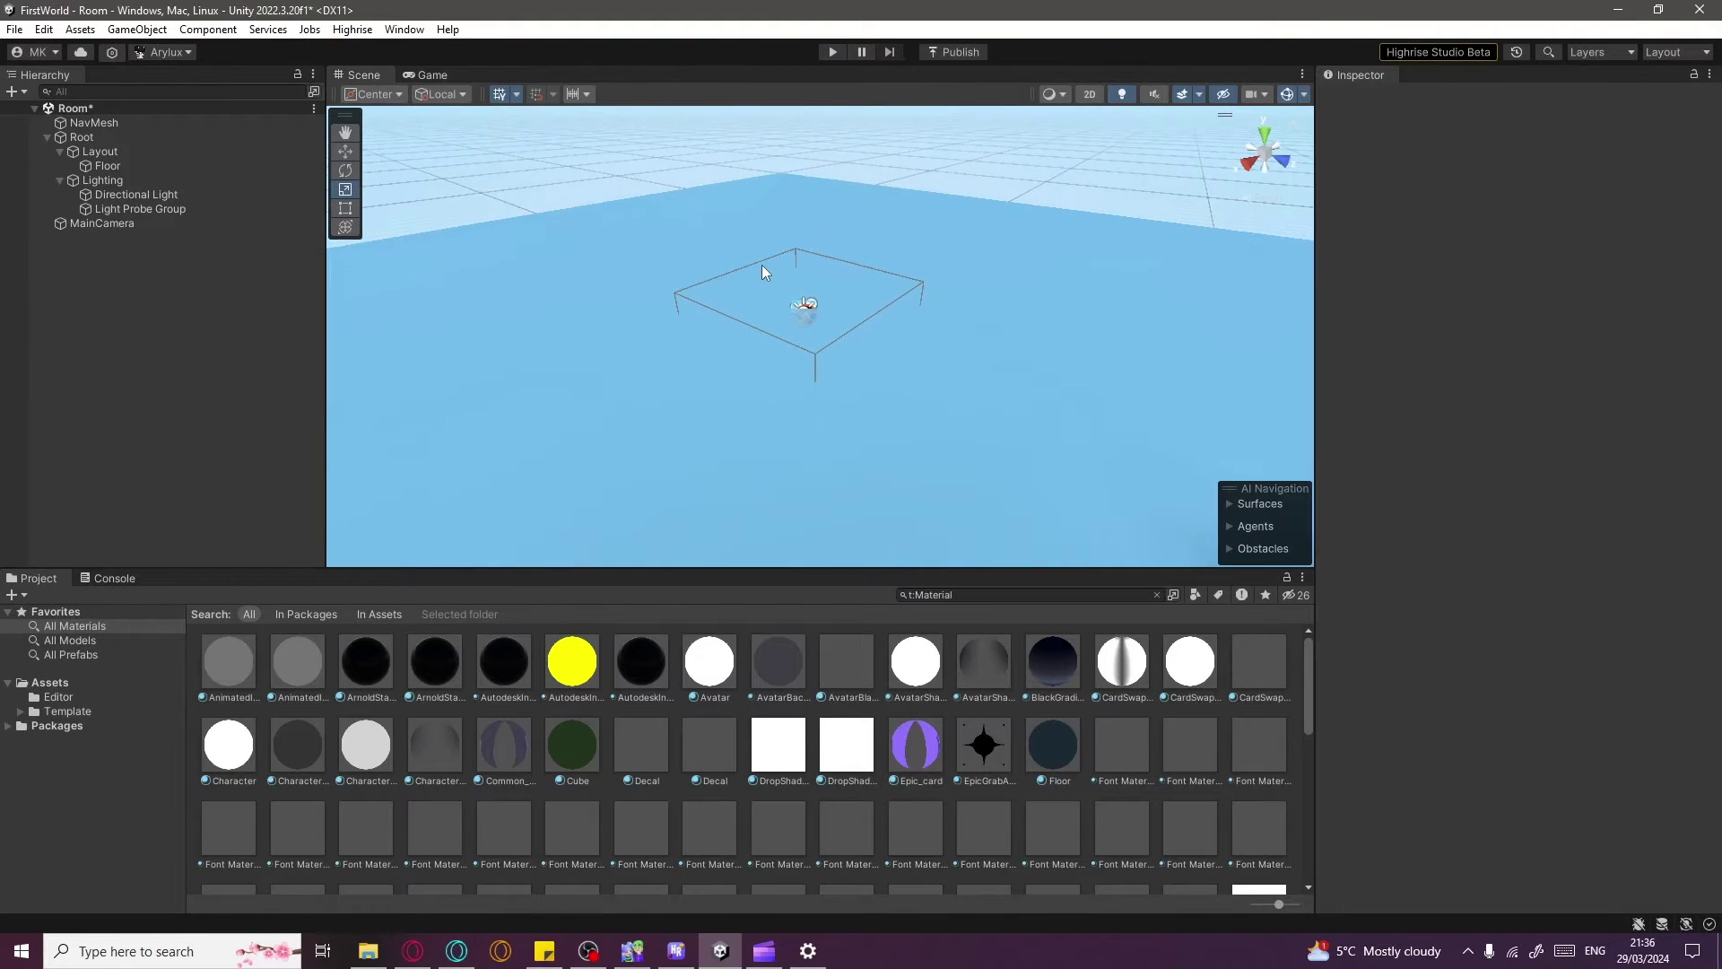
Bake the NavMesh surface for the Avatar agent type so that it covers the enlarged floor
{"action": "left_click", "coordinate": [888, 237]}
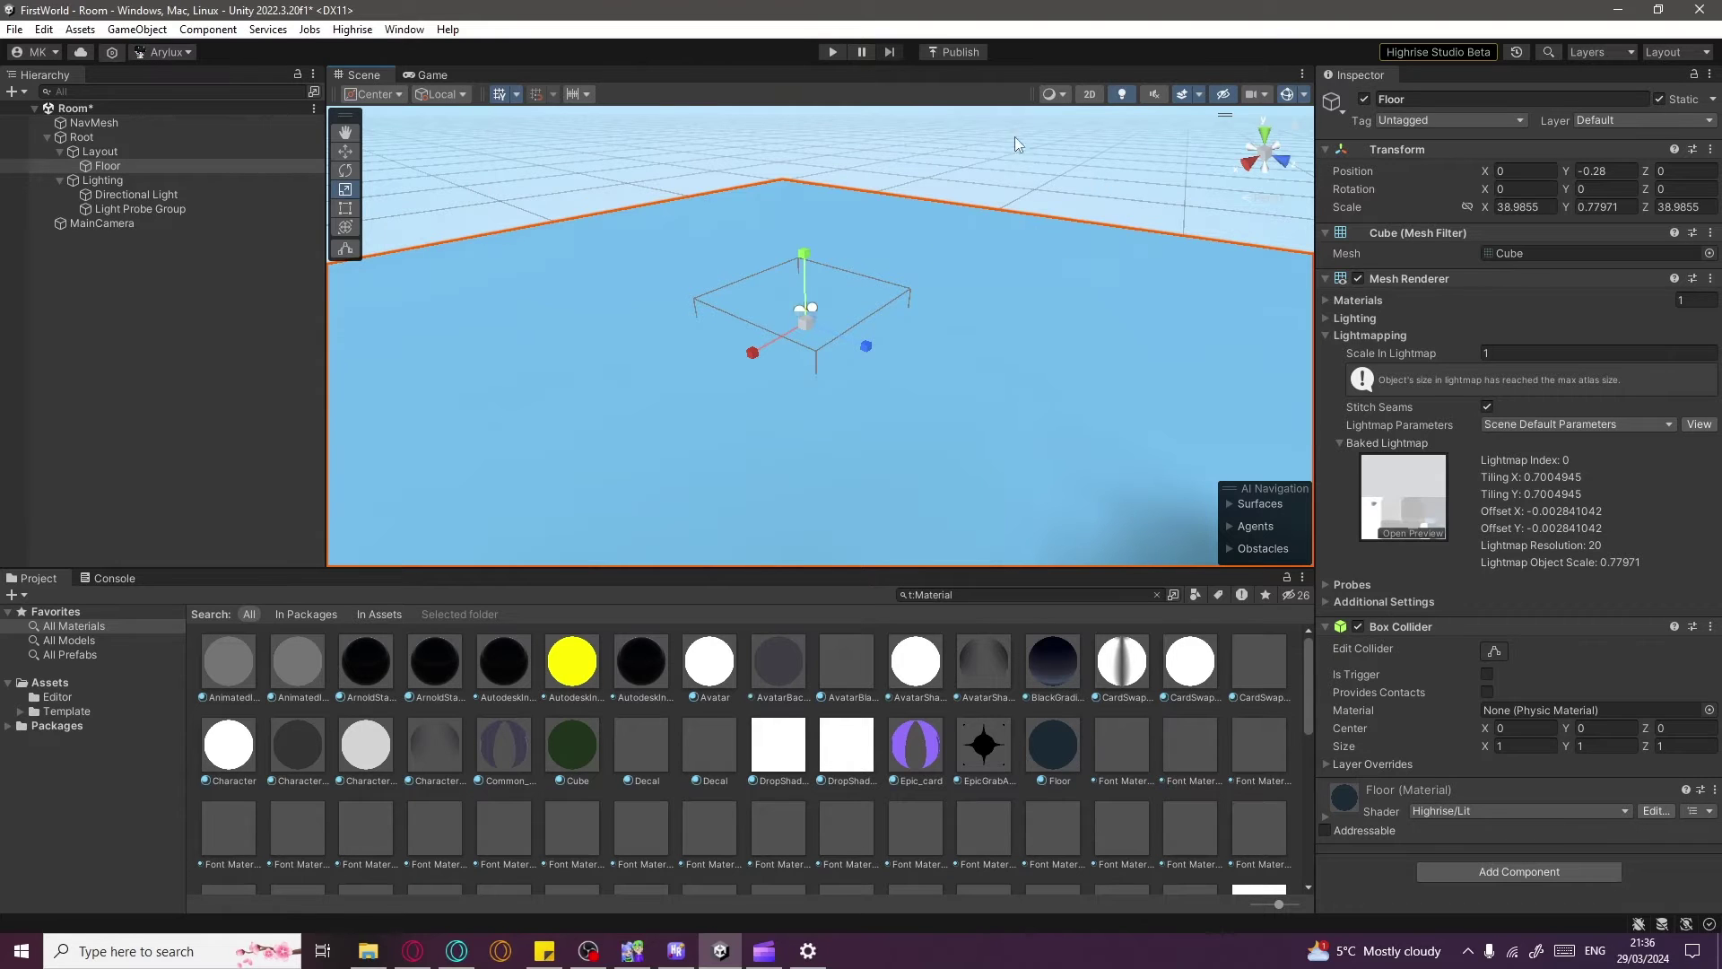
{"action": "left_click", "coordinate": [951, 348]}
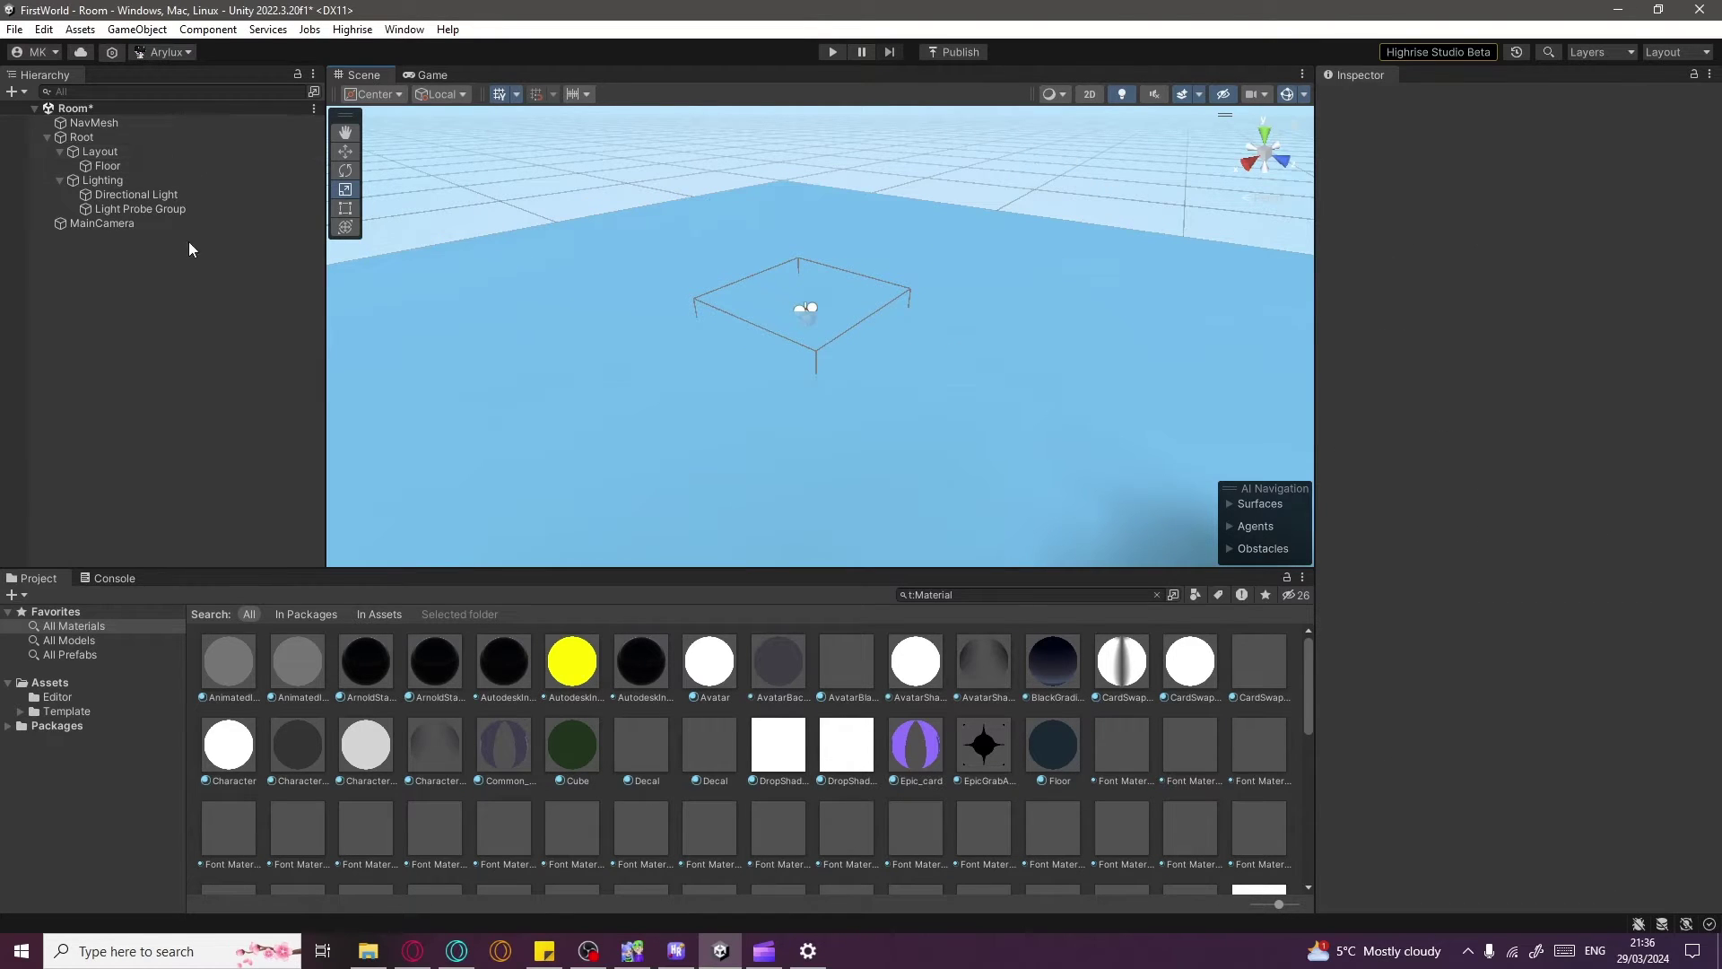
{"action": "left_click", "coordinate": [112, 122]}
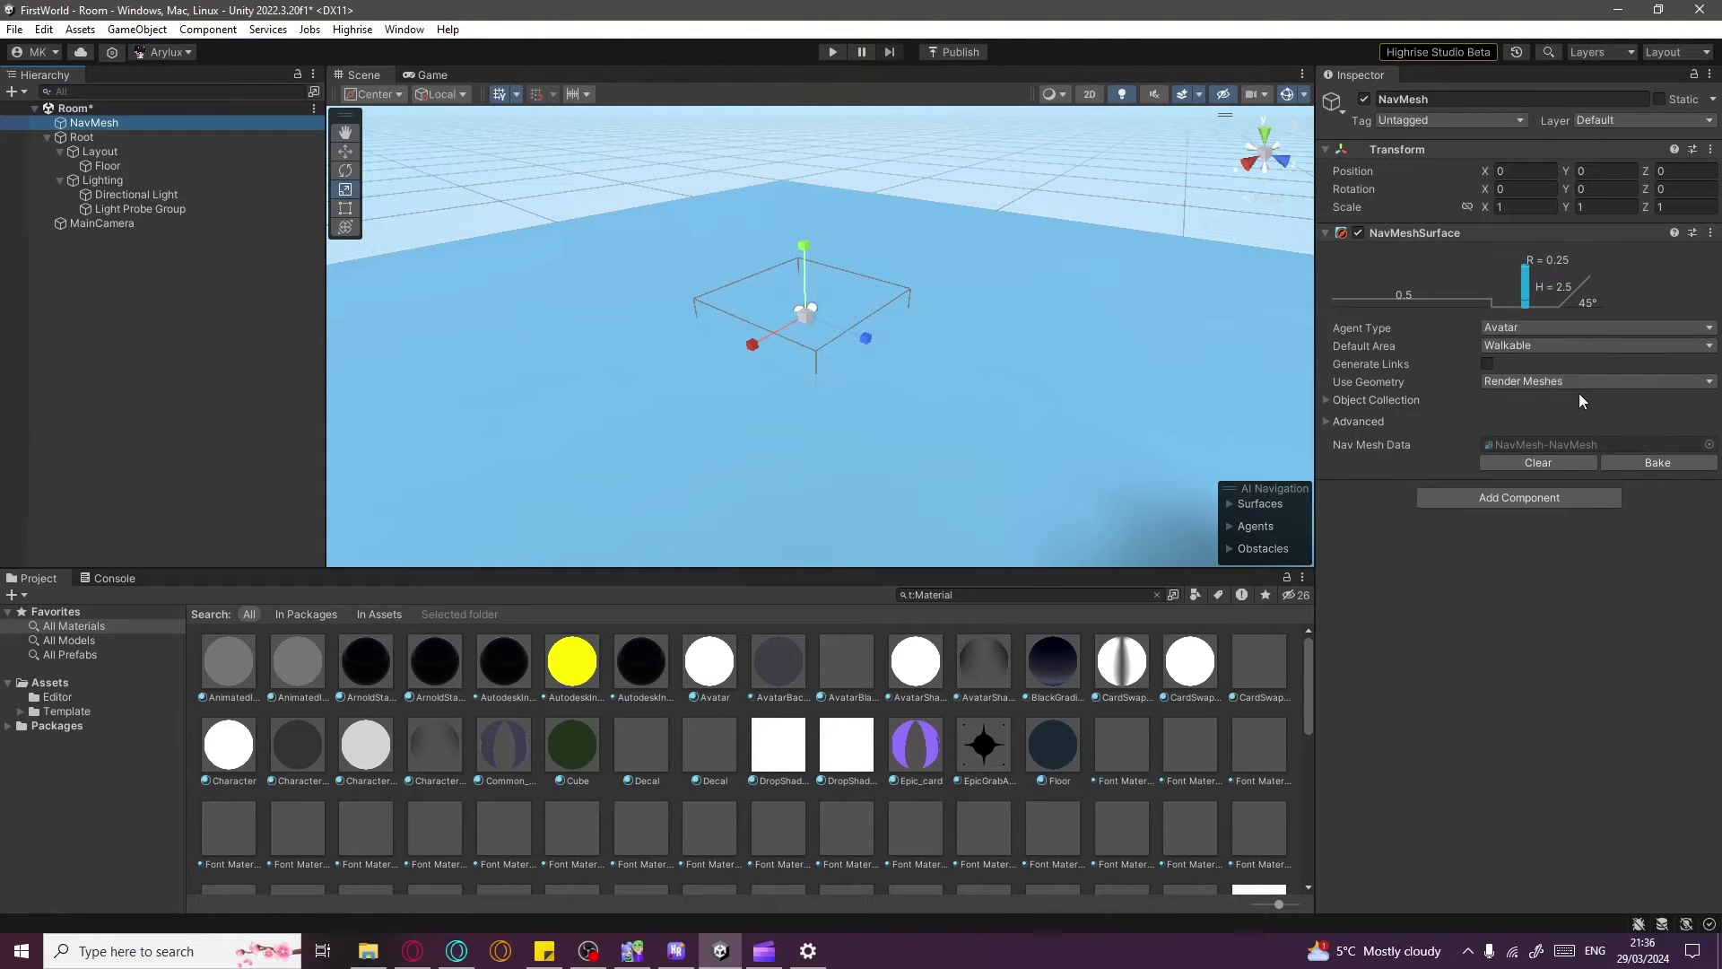
{"action": "left_click", "coordinate": [1655, 463]}
{"action": "middle_click_drag", "start_coordinate": [595, 212], "coordinate": [655, 166]}
Play-test the rebaked walkable area by sending the avatar to far parts of the floor, and stop the play session
{"action": "left_click", "coordinate": [832, 52]}
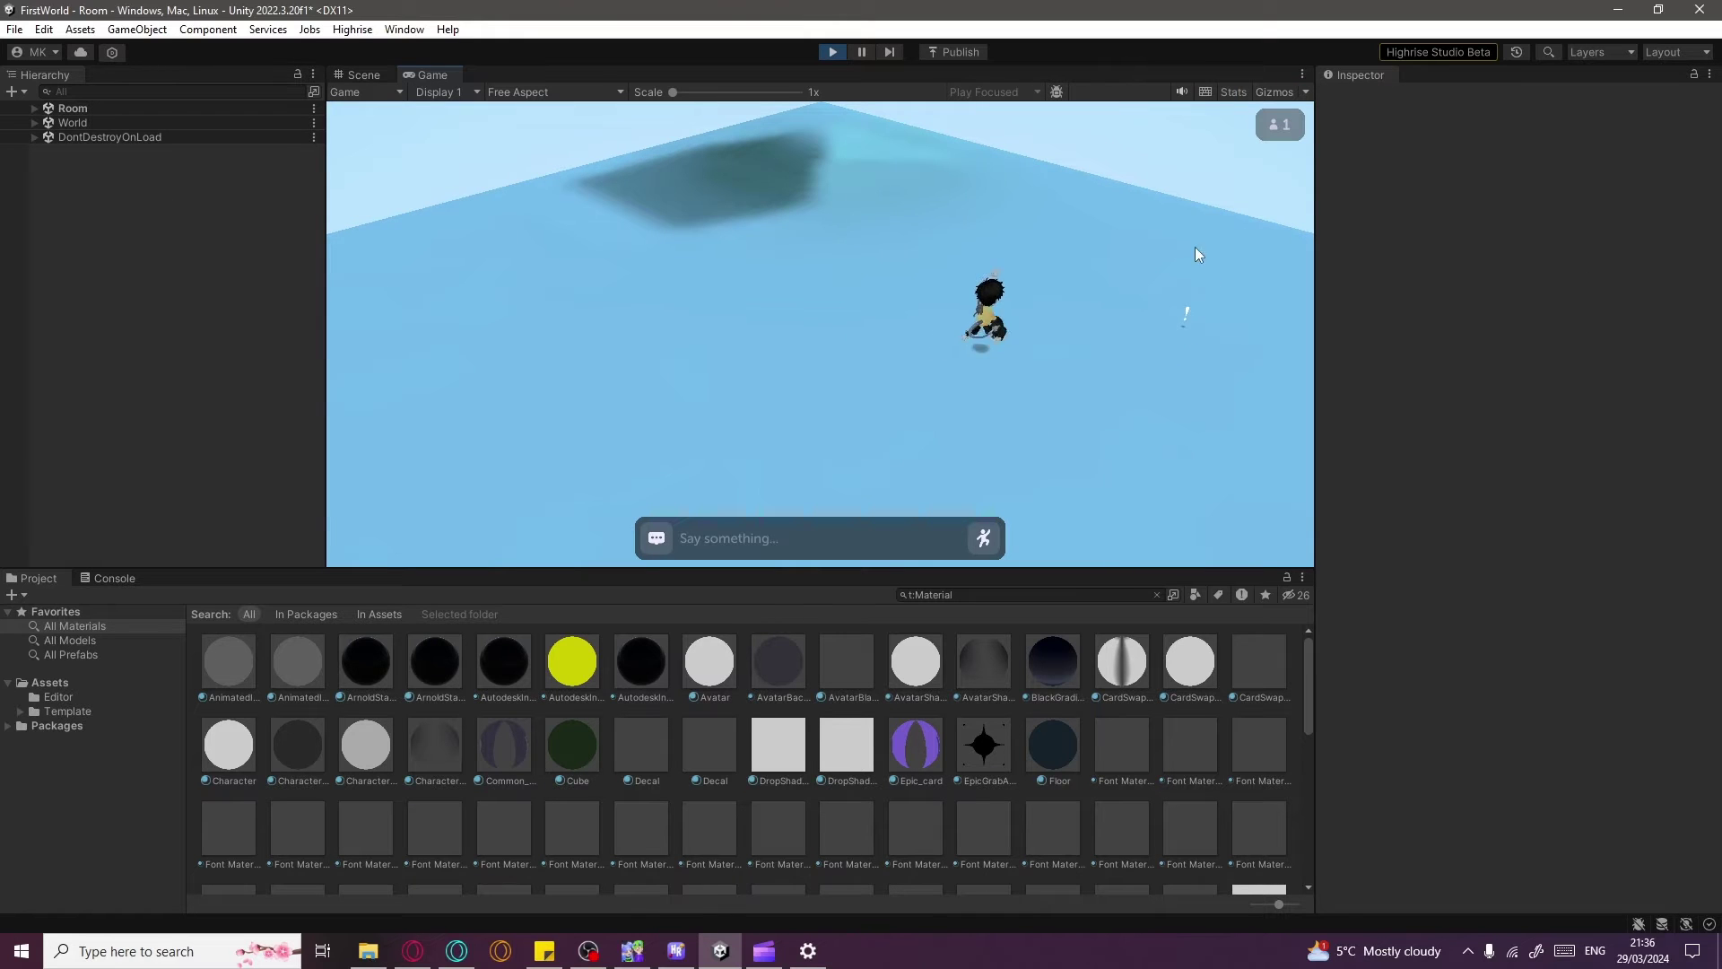
{"action": "left_click", "coordinate": [639, 309]}
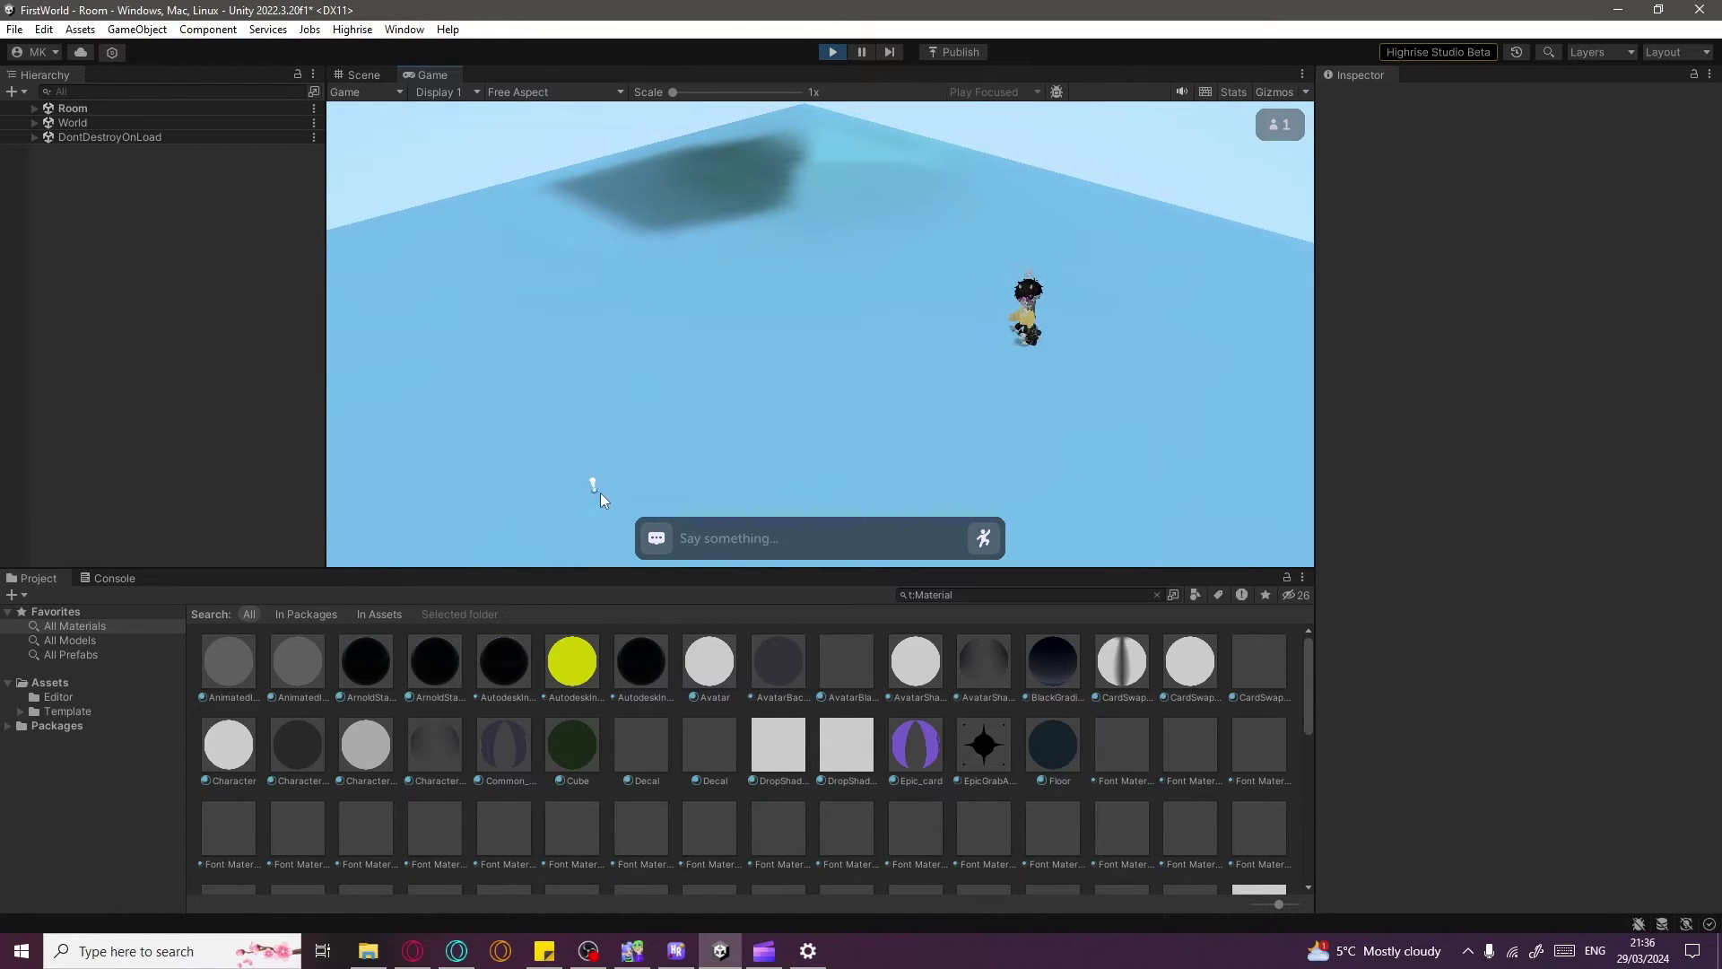
{"action": "left_click", "coordinate": [715, 402]}
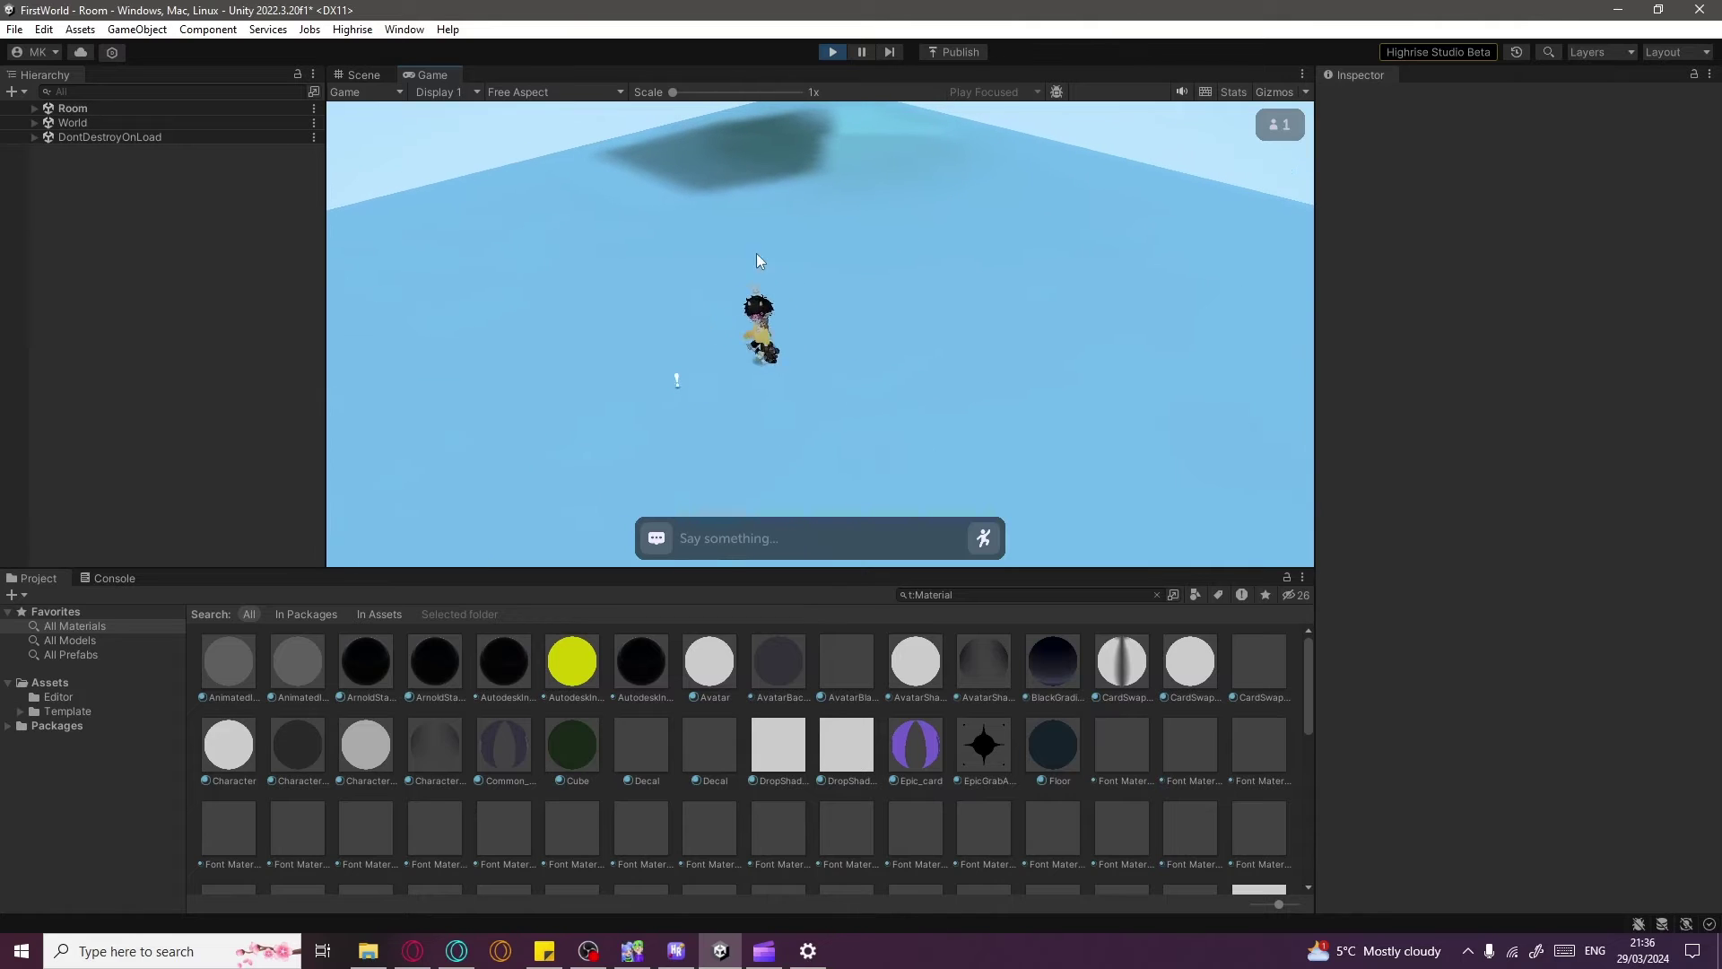
{"action": "left_click", "coordinate": [836, 56]}
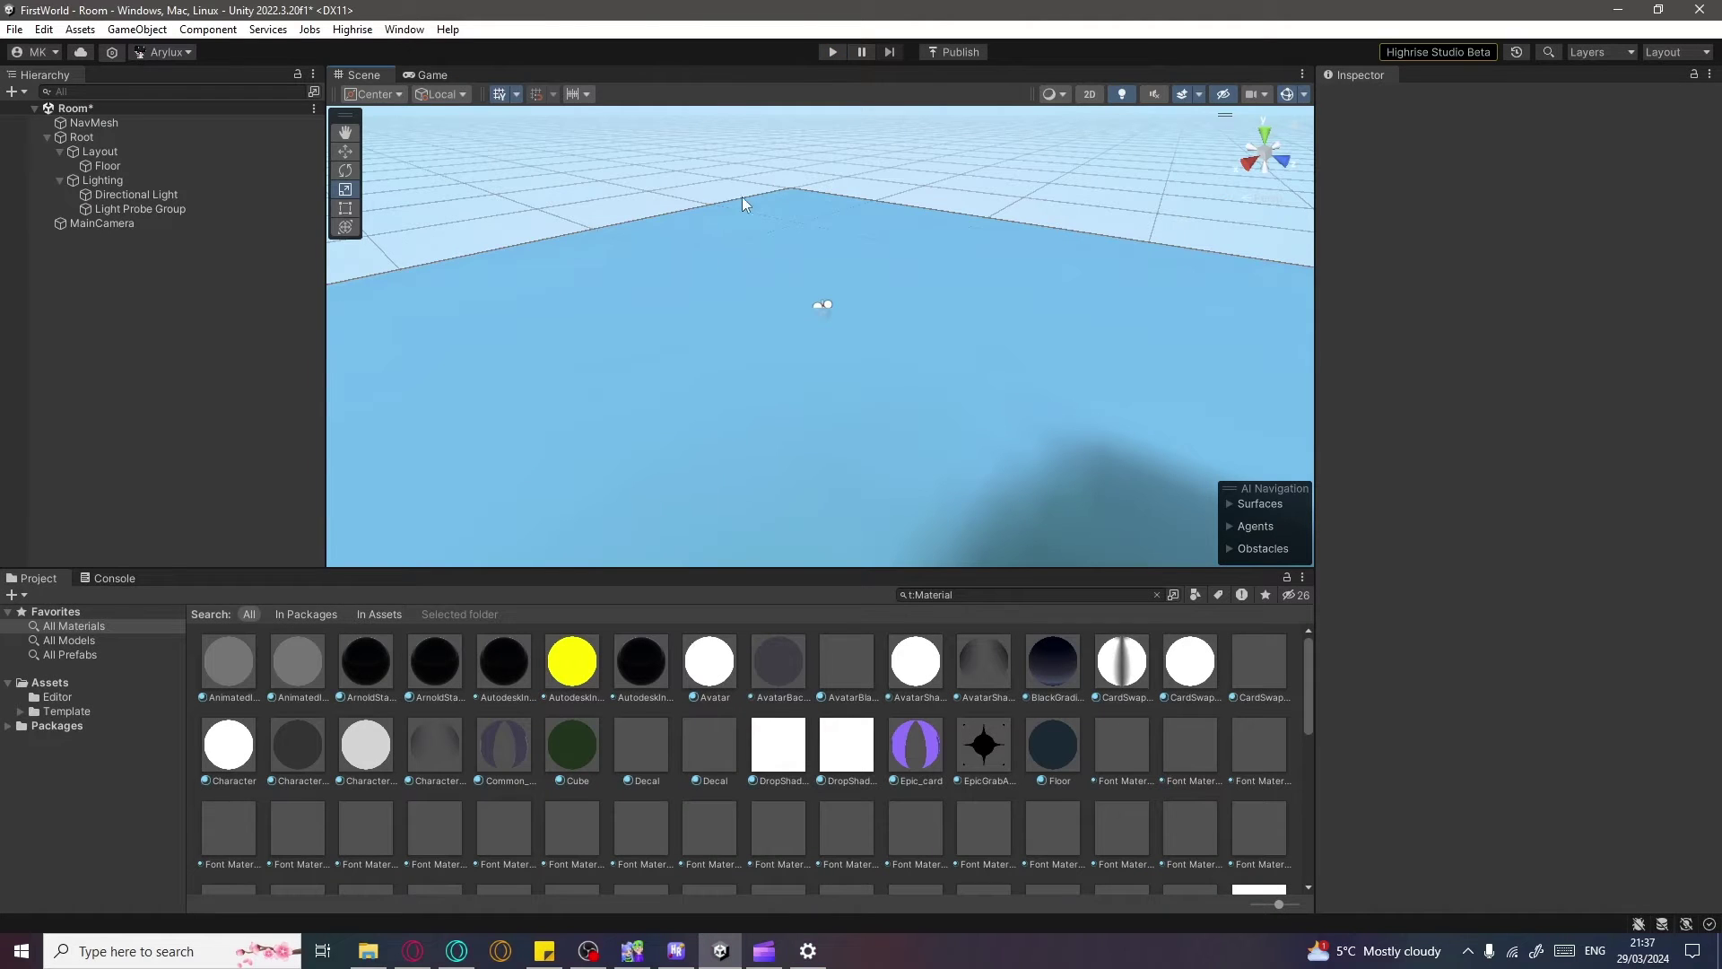
Activate the Move tool and add a 3D cube at the top level of the Room scene
{"action": "left_click", "coordinate": [921, 255]}
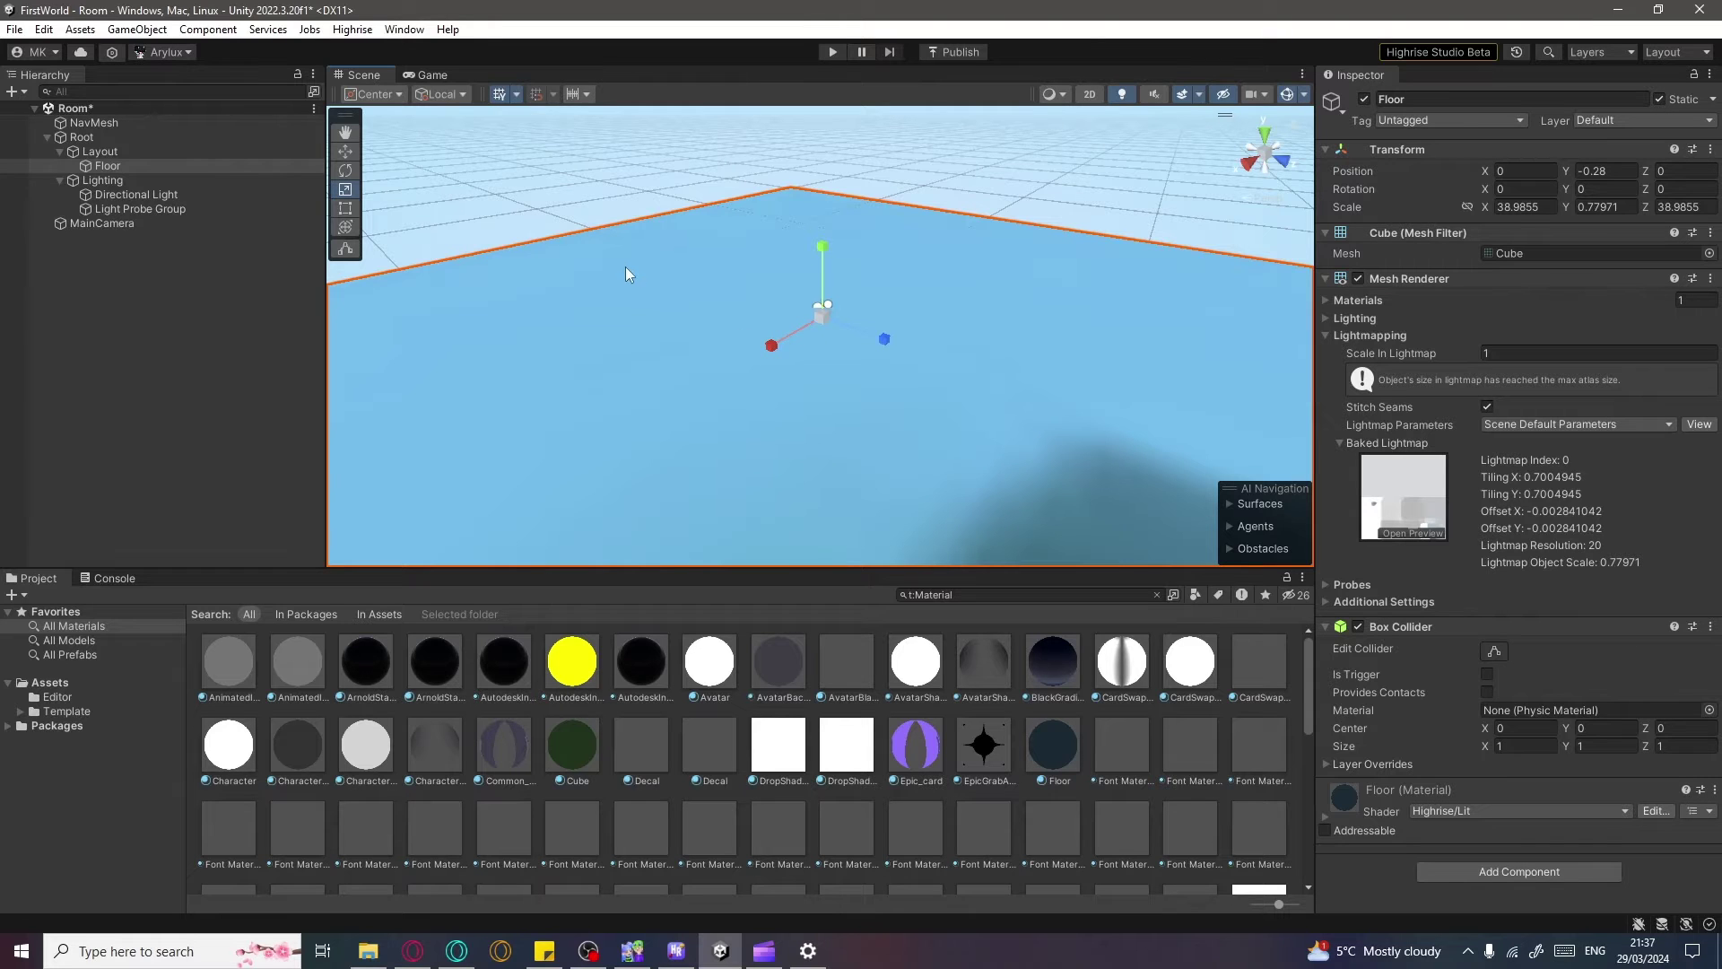
{"action": "key", "text": "w"}
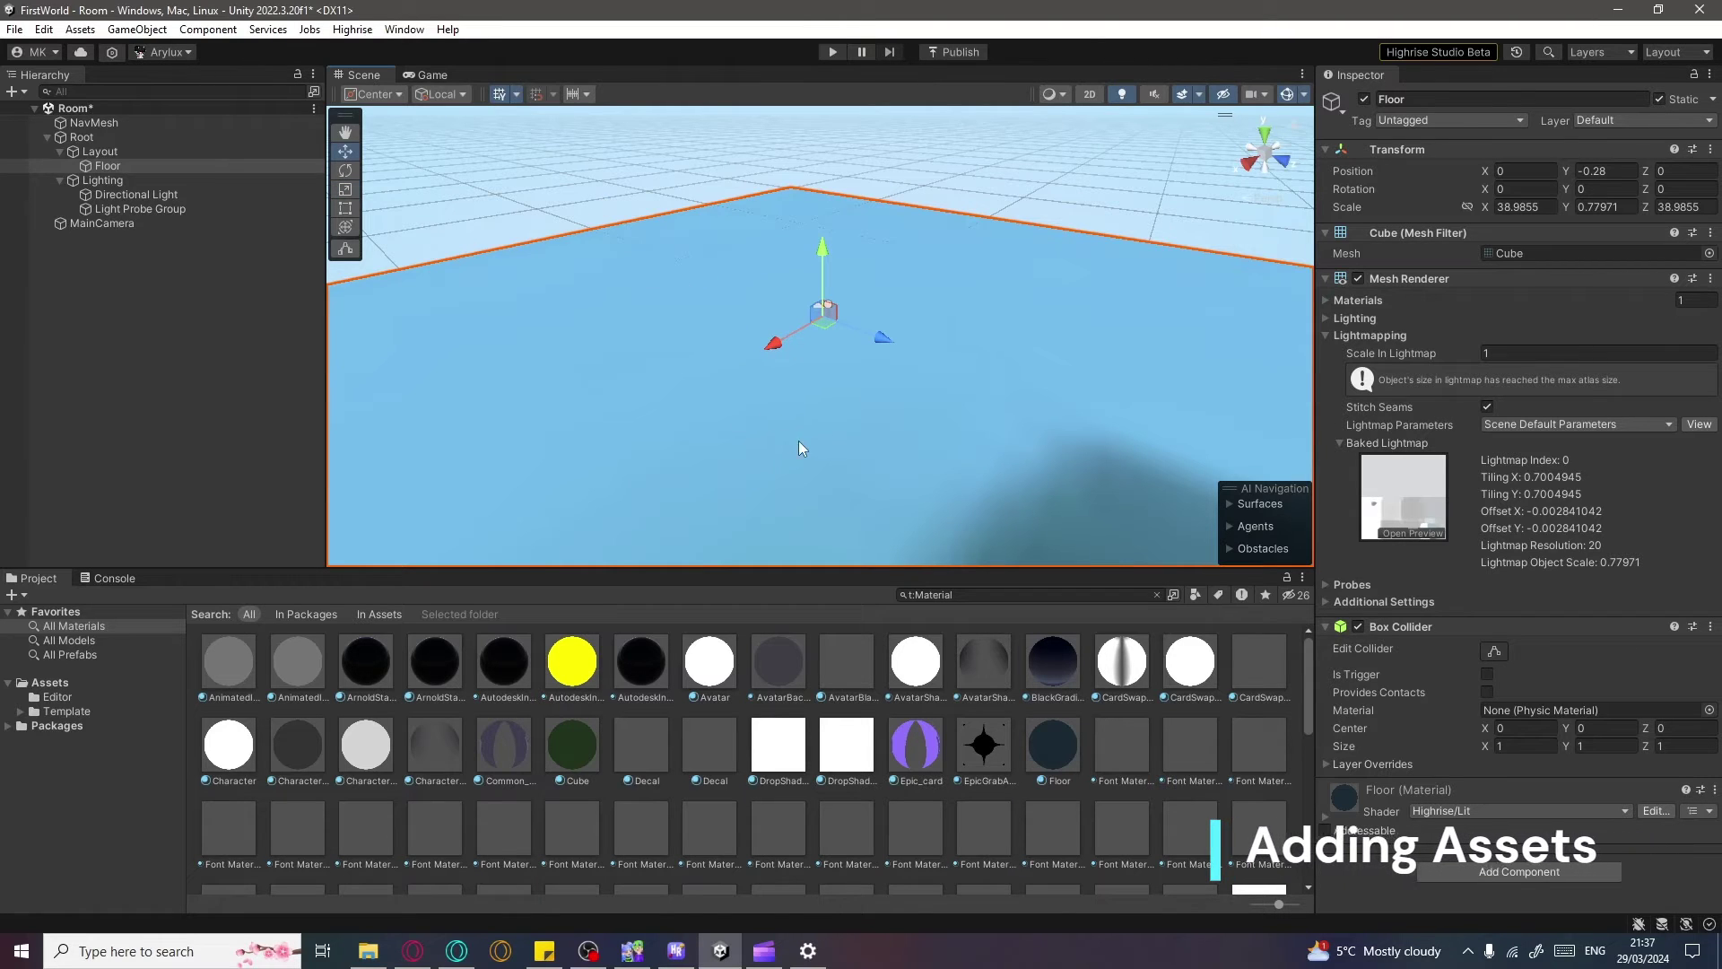
{"action": "scroll", "coordinate": [588, 219], "scroll_direction": "up", "scroll_amount": 1}
{"action": "left_click", "coordinate": [525, 161]}
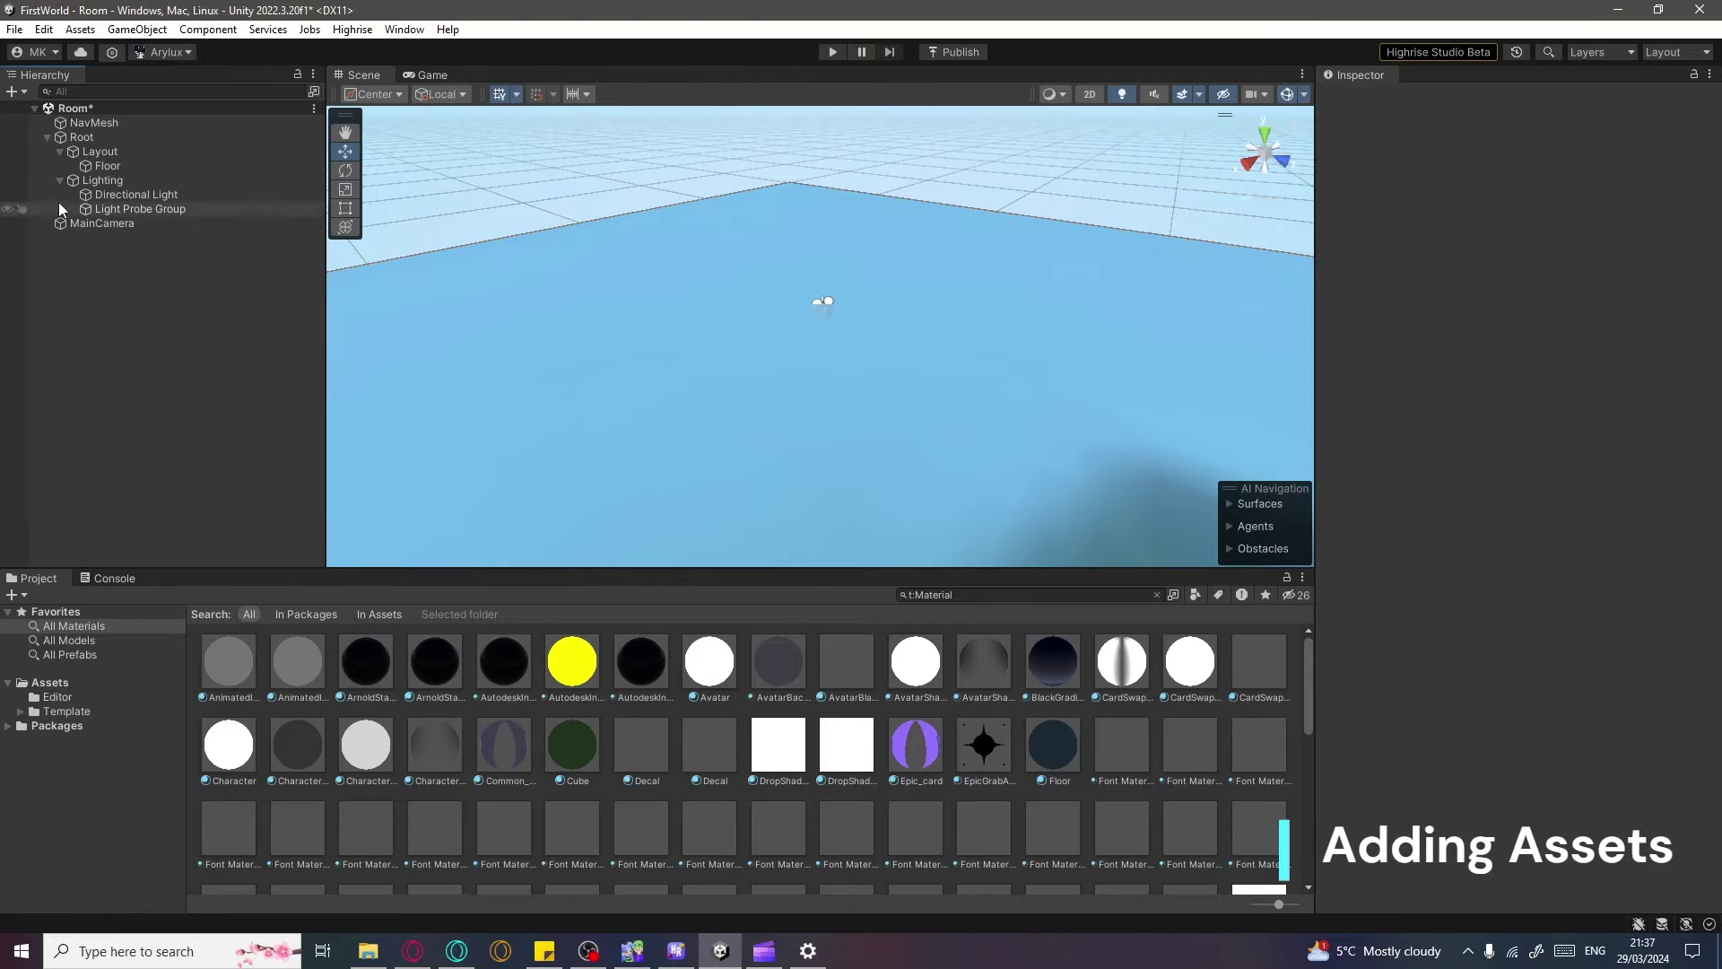
{"action": "right_click", "coordinate": [172, 280]}
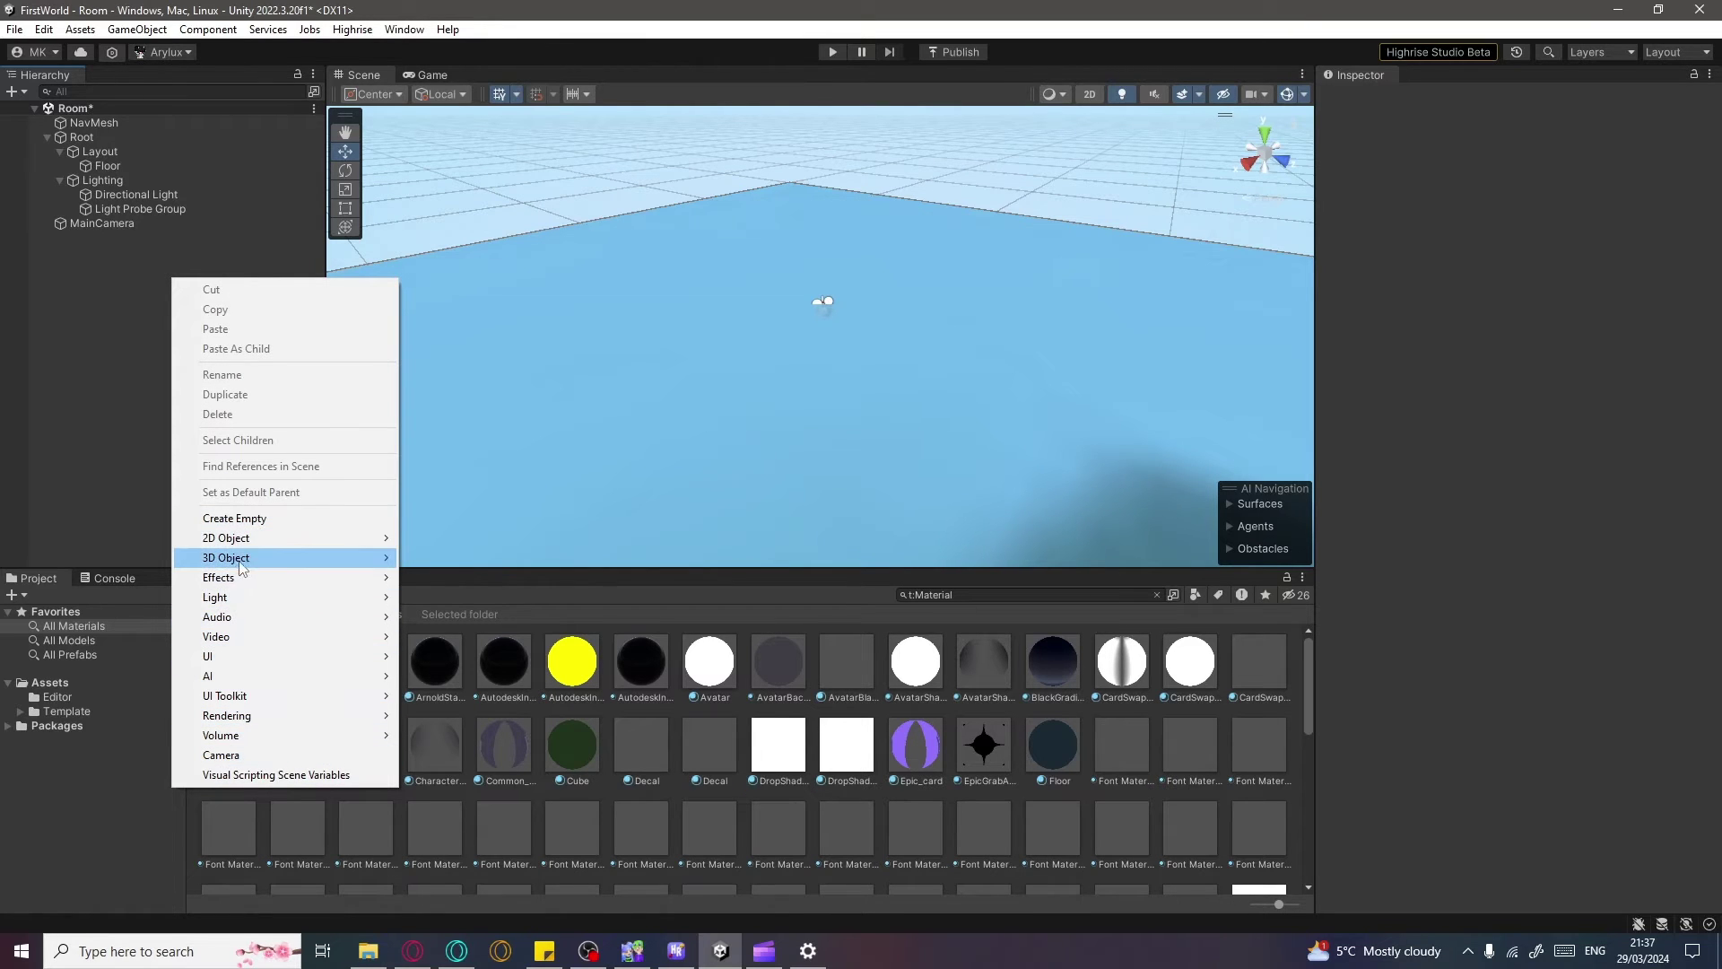
{"action": "mouse_move", "coordinate": [246, 563]}
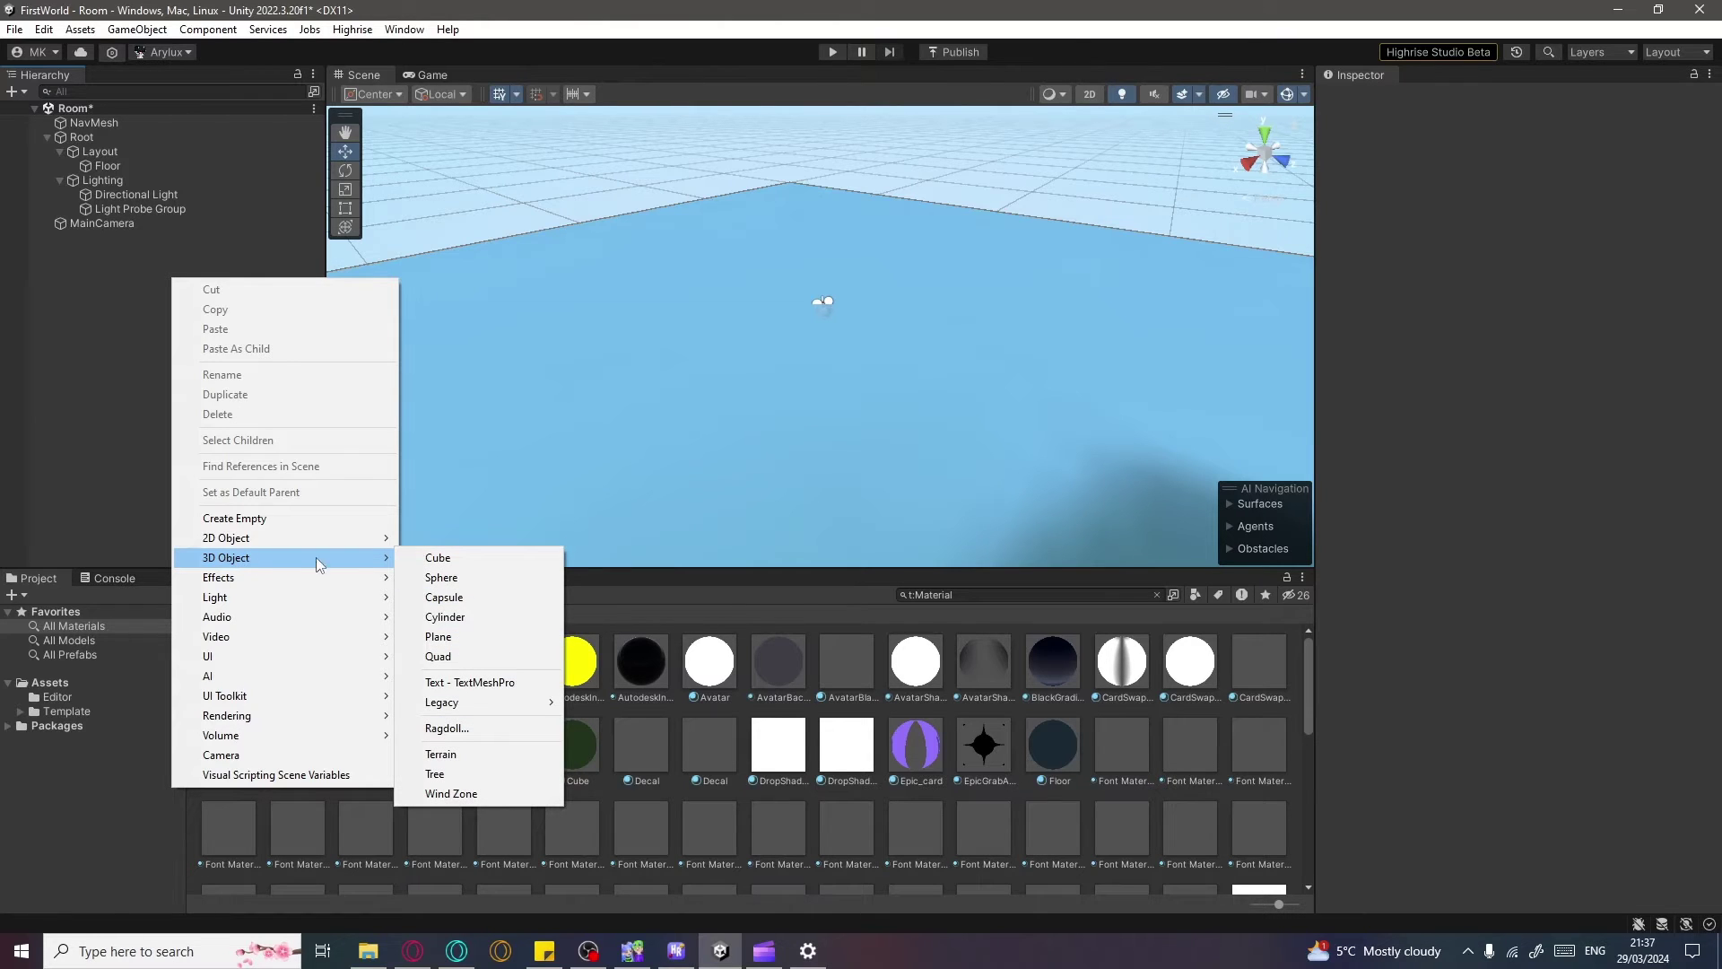
{"action": "left_click", "coordinate": [459, 558]}
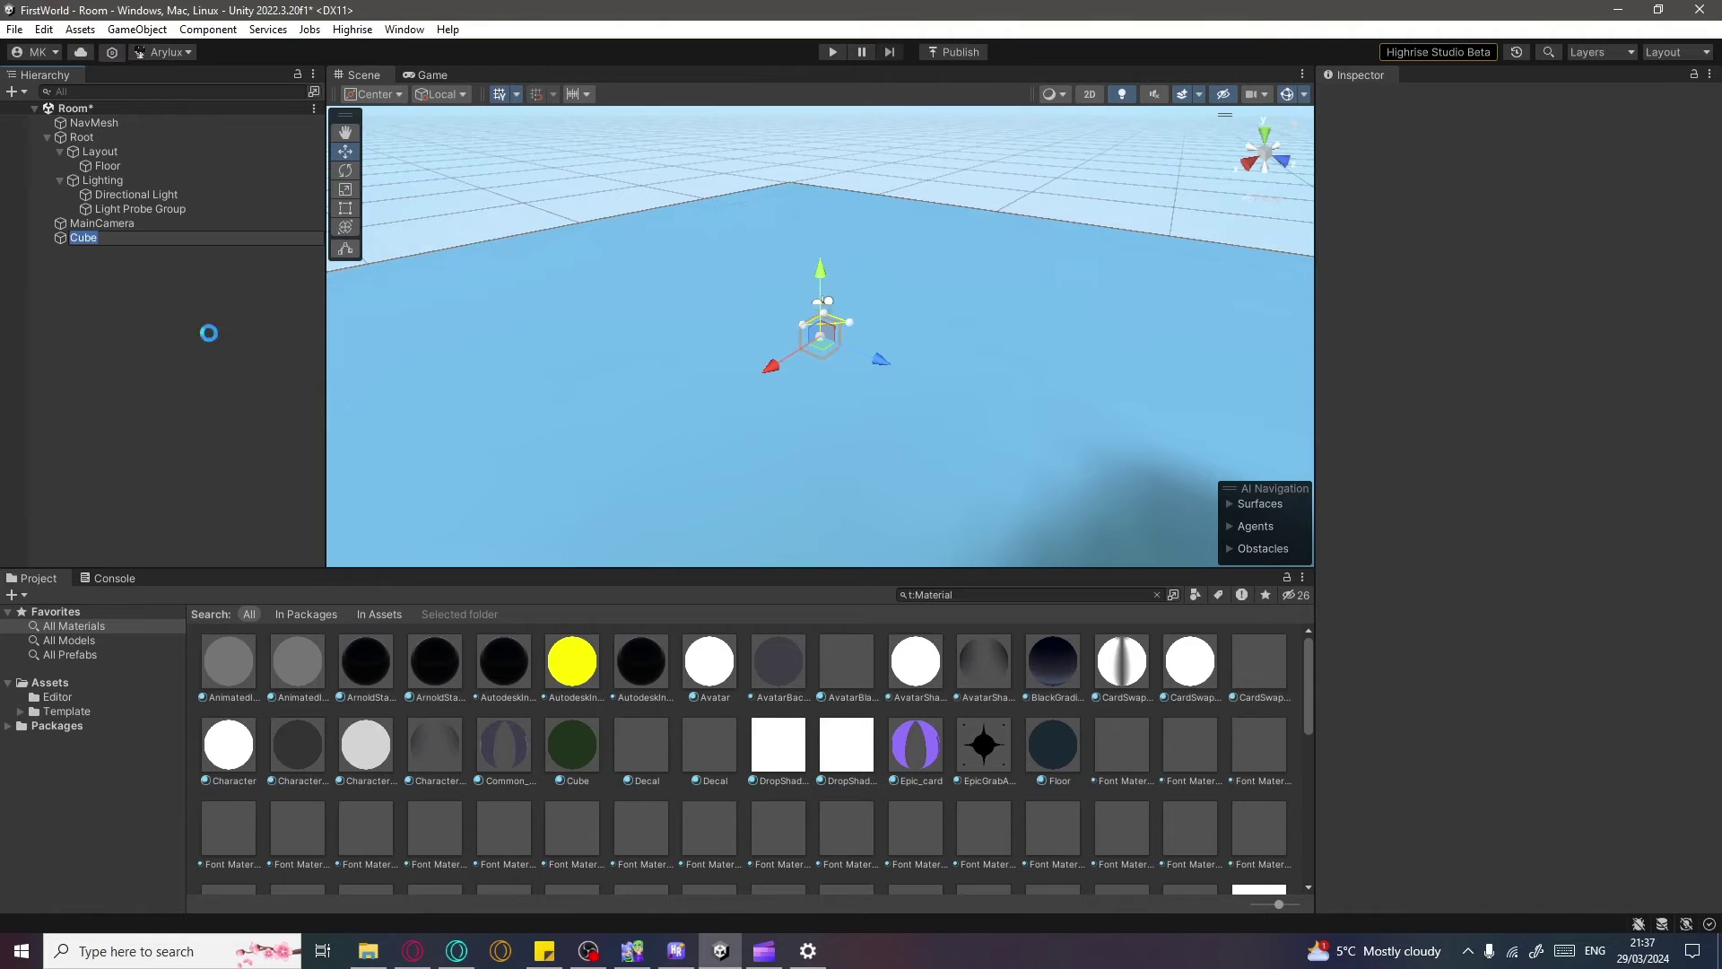
{"action": "key", "text": "f"}
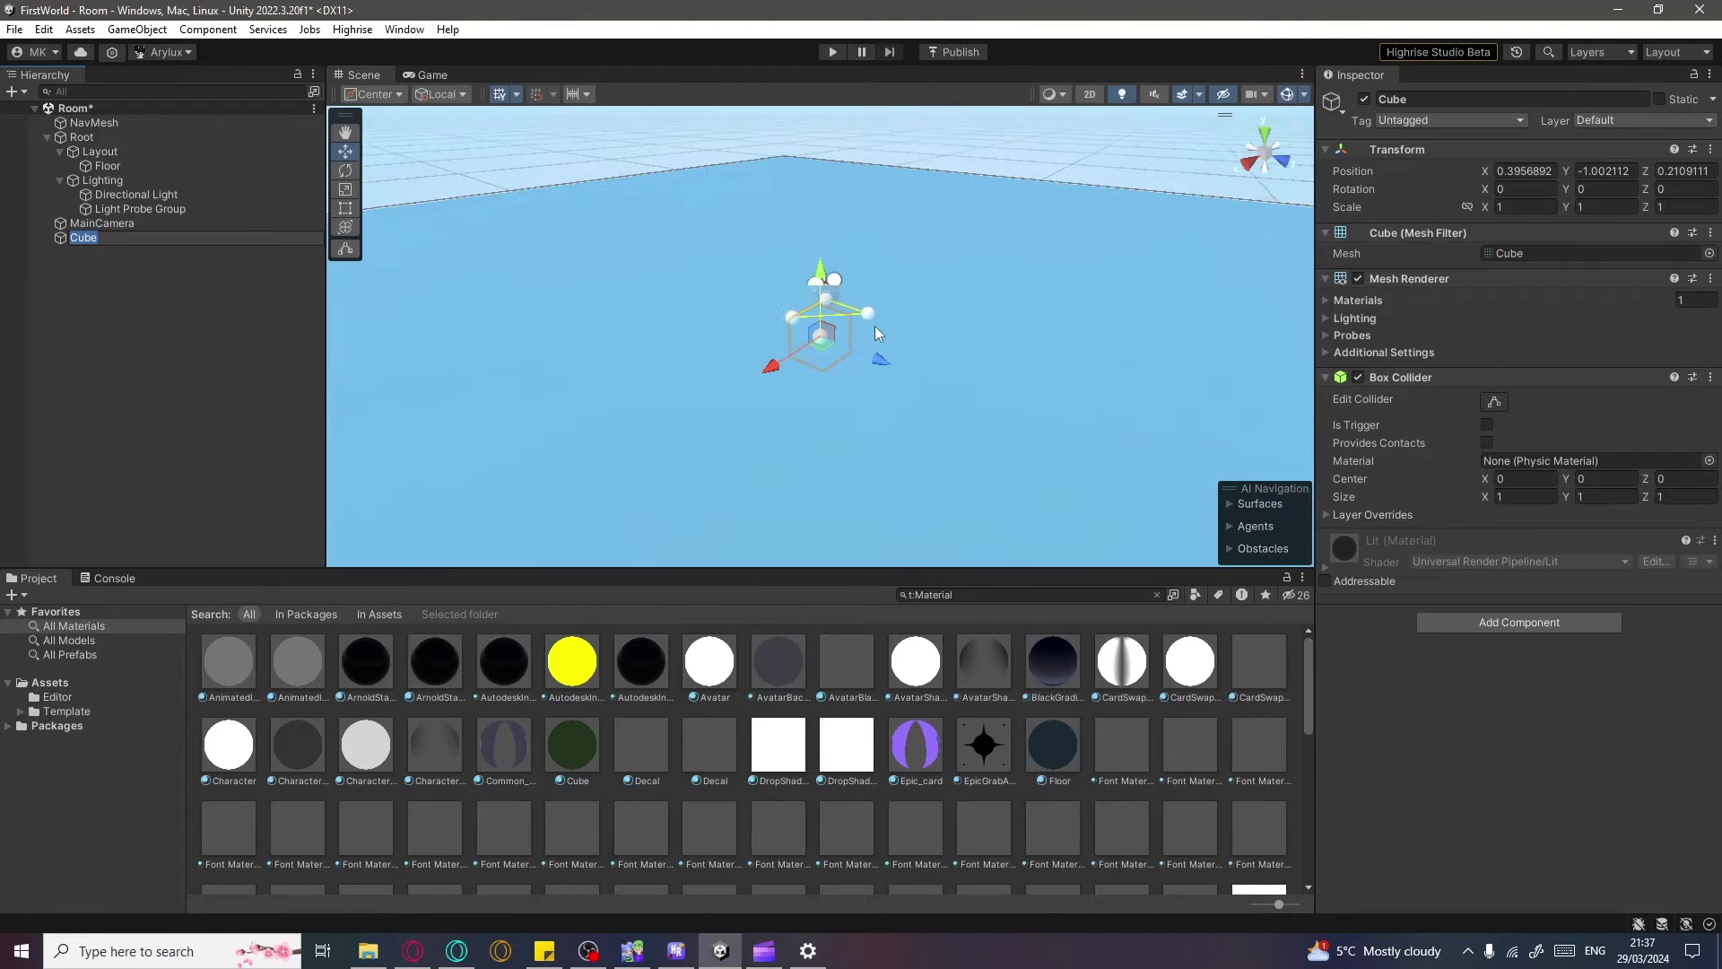
Raise the cube above the floor to about Y 0.66 and move it away from the camera object
{"action": "left_click_drag", "start_coordinate": [823, 287], "coordinate": [825, 240]}
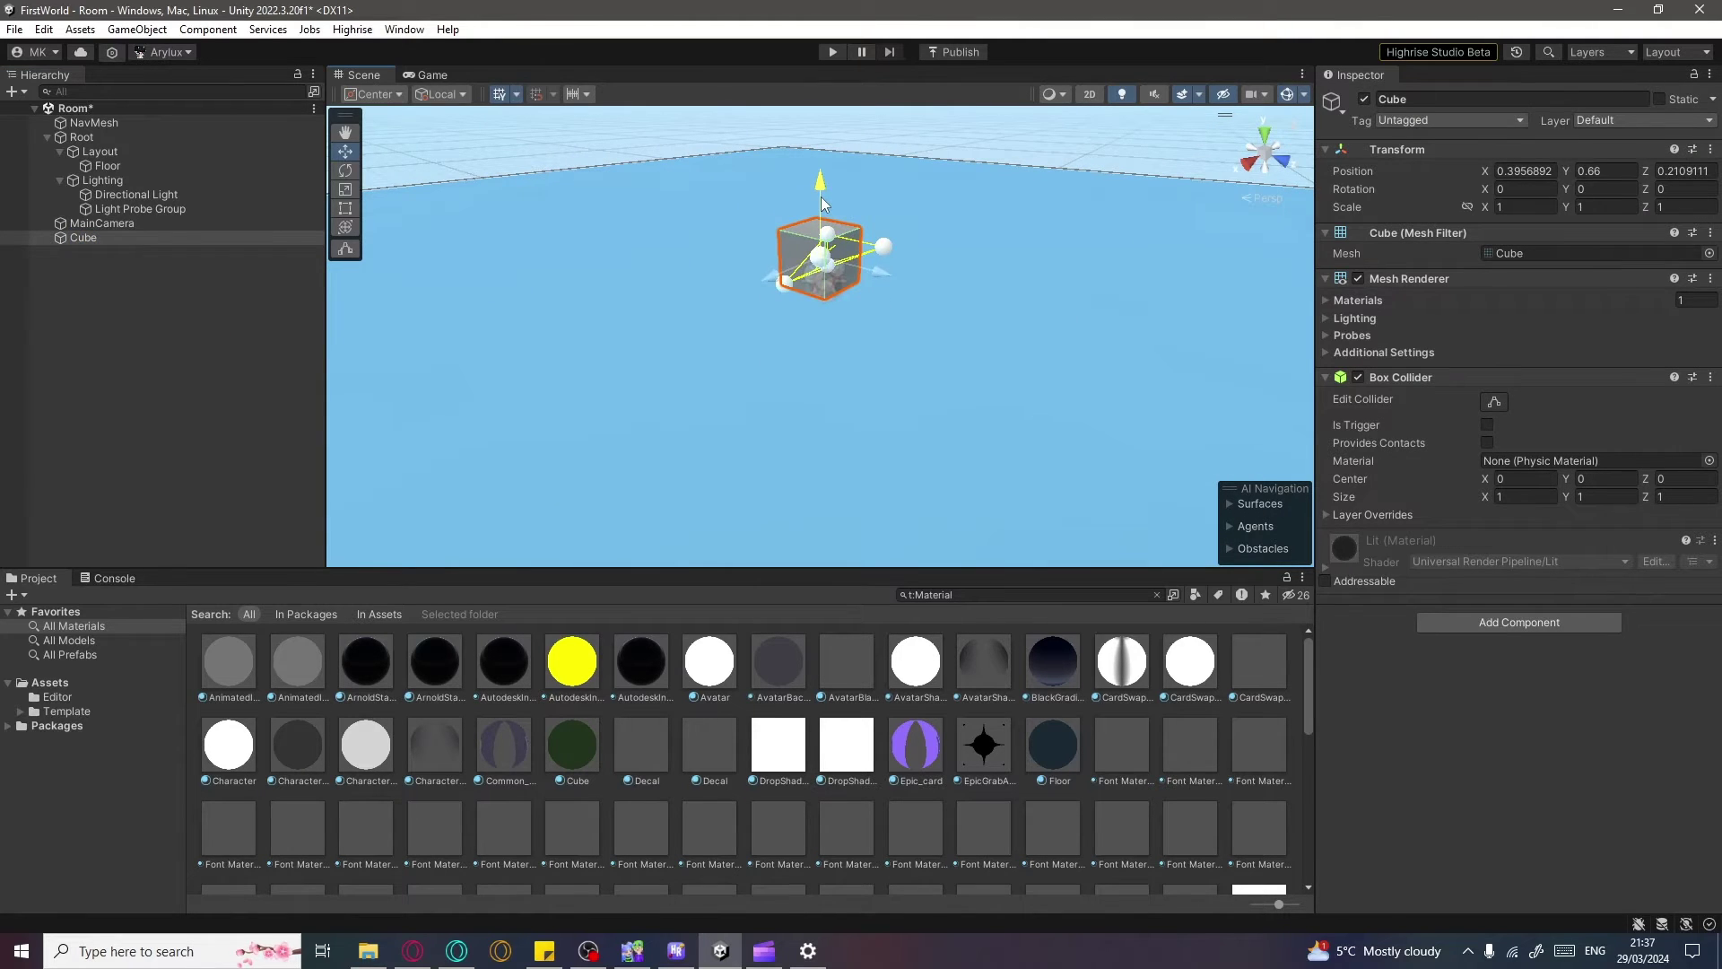
{"action": "left_click", "coordinate": [648, 235]}
{"action": "left_click", "coordinate": [831, 247]}
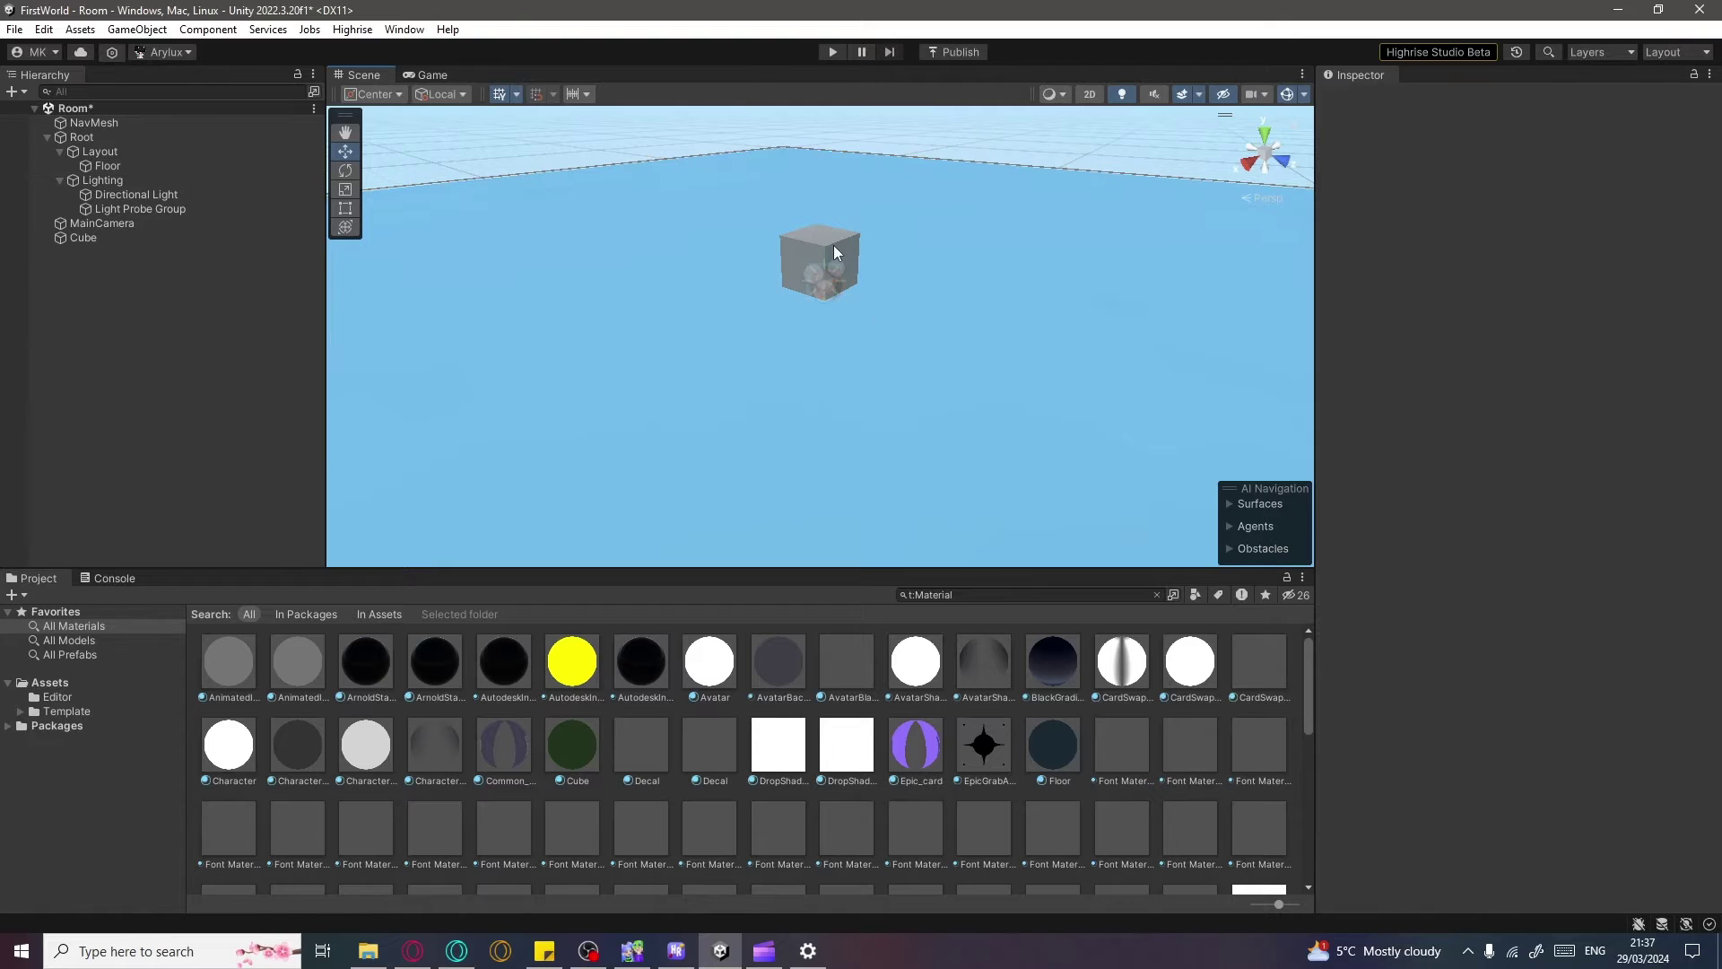
{"action": "left_click", "coordinate": [891, 262]}
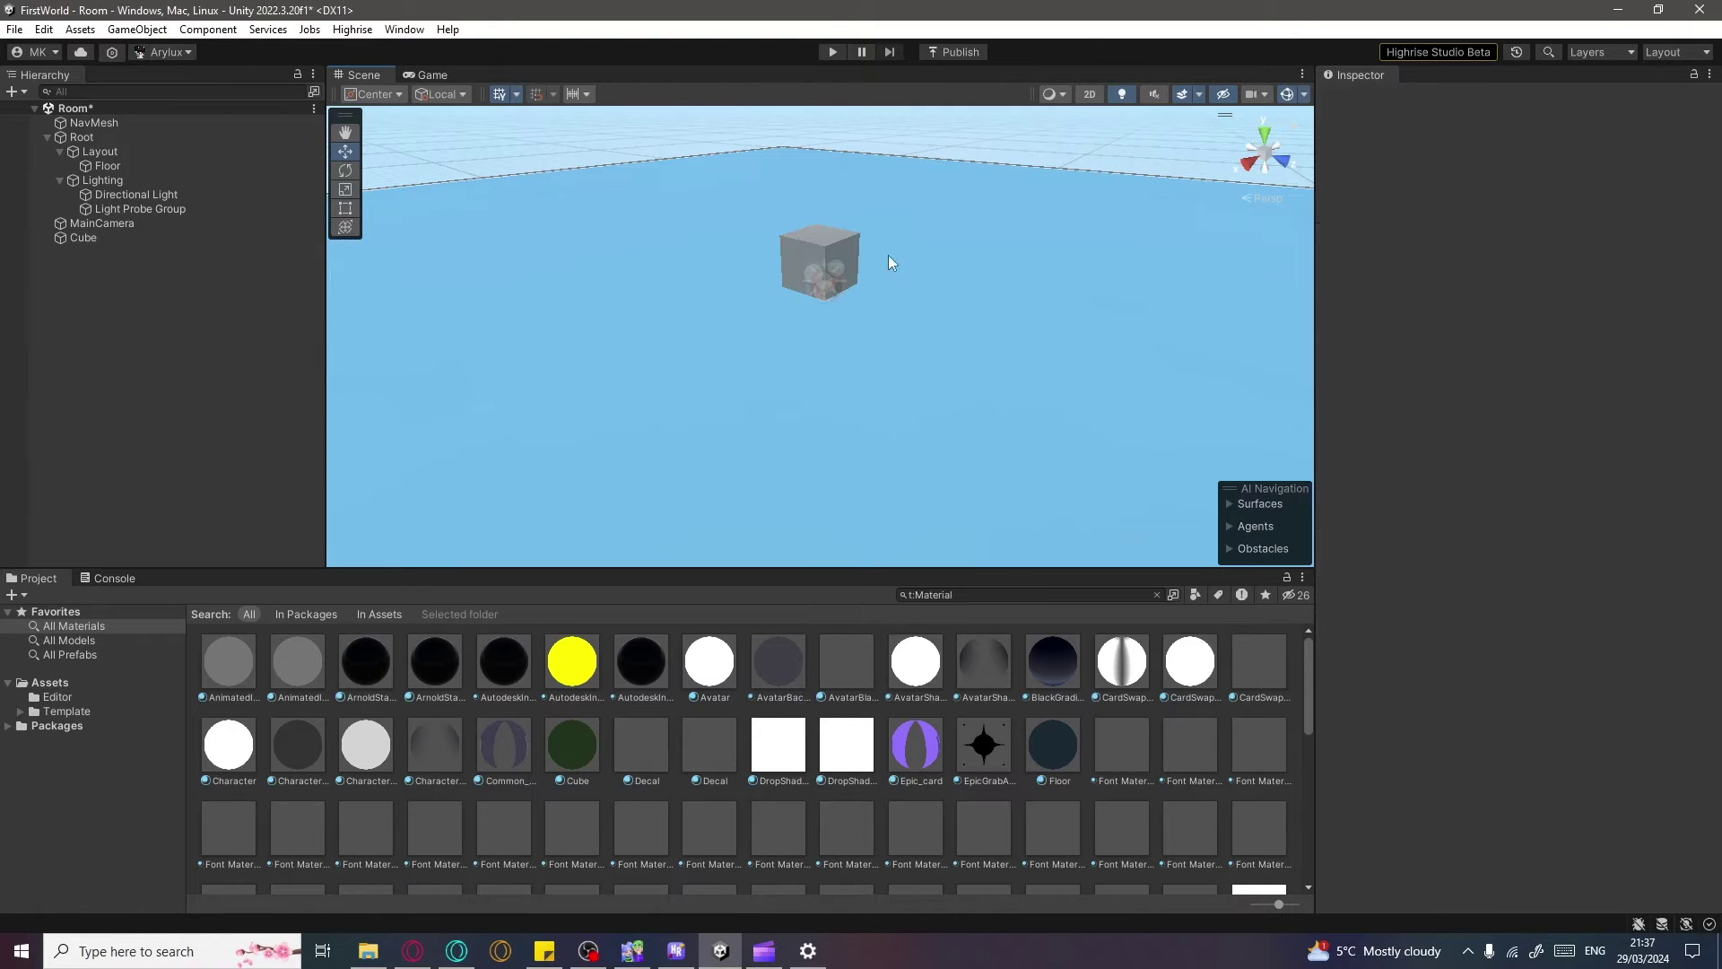
{"action": "left_click", "coordinate": [841, 252]}
{"action": "left_click_drag", "start_coordinate": [821, 259], "coordinate": [619, 359]}
{"action": "left_click", "coordinate": [588, 130]}
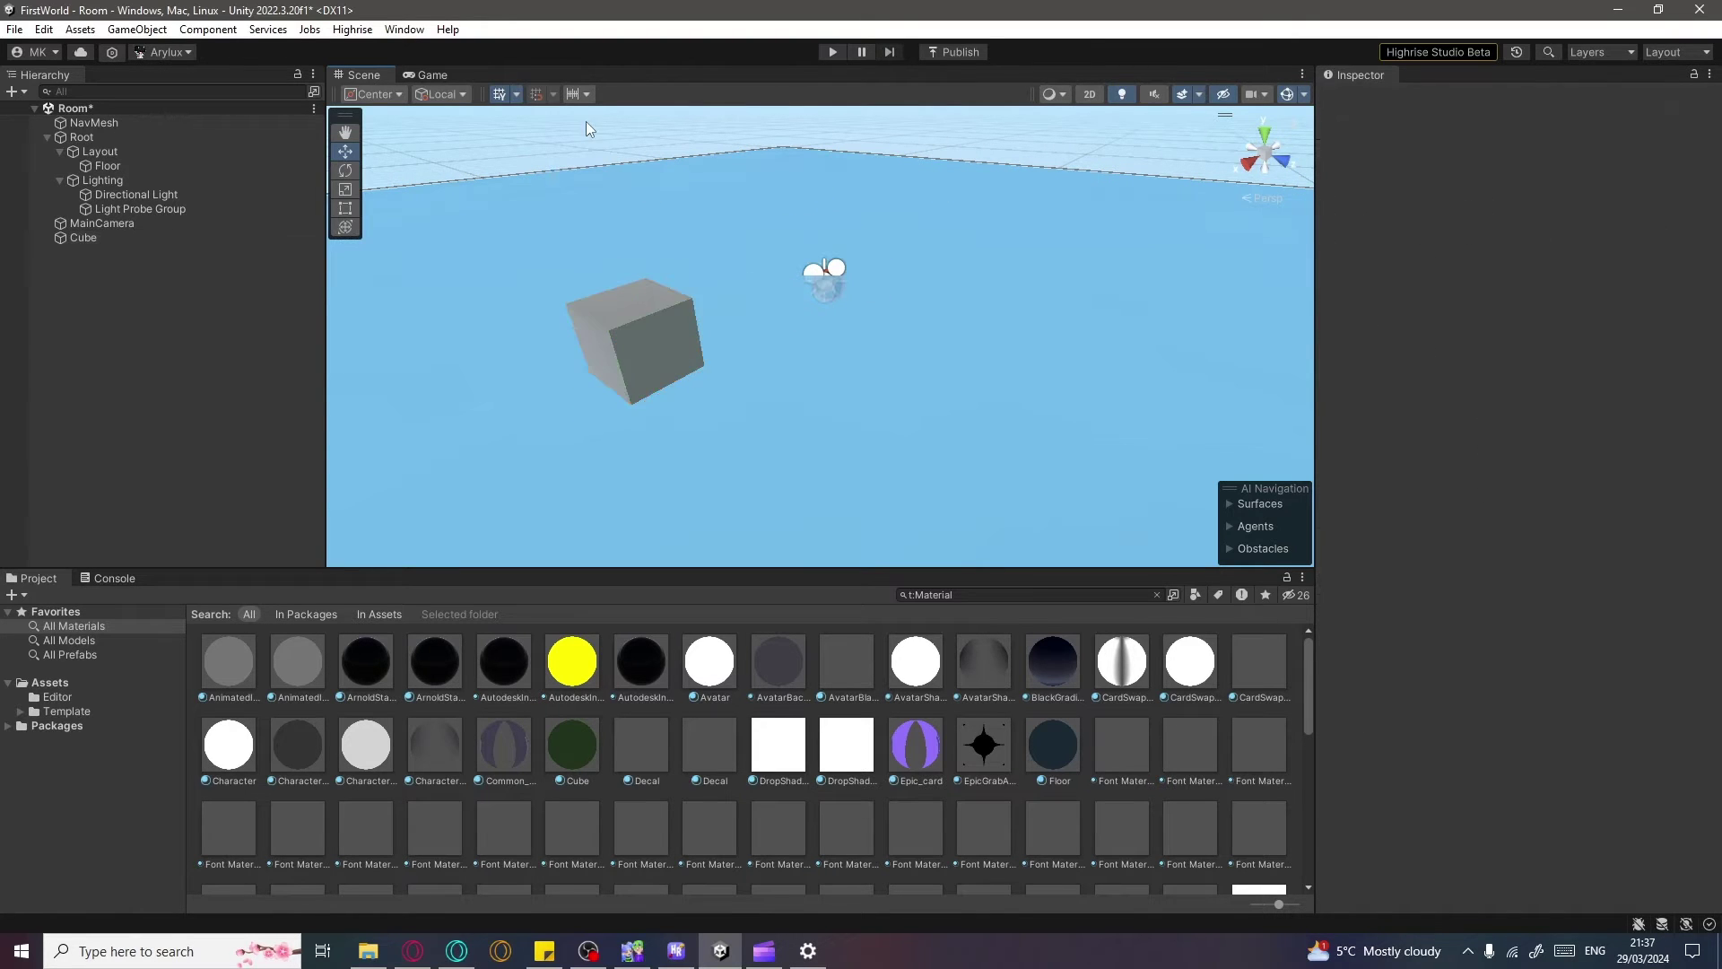
Add a 3D cylinder and a 3D sphere at the top level of the Room scene
{"action": "scroll", "coordinate": [929, 350], "scroll_direction": "down", "scroll_amount": 3}
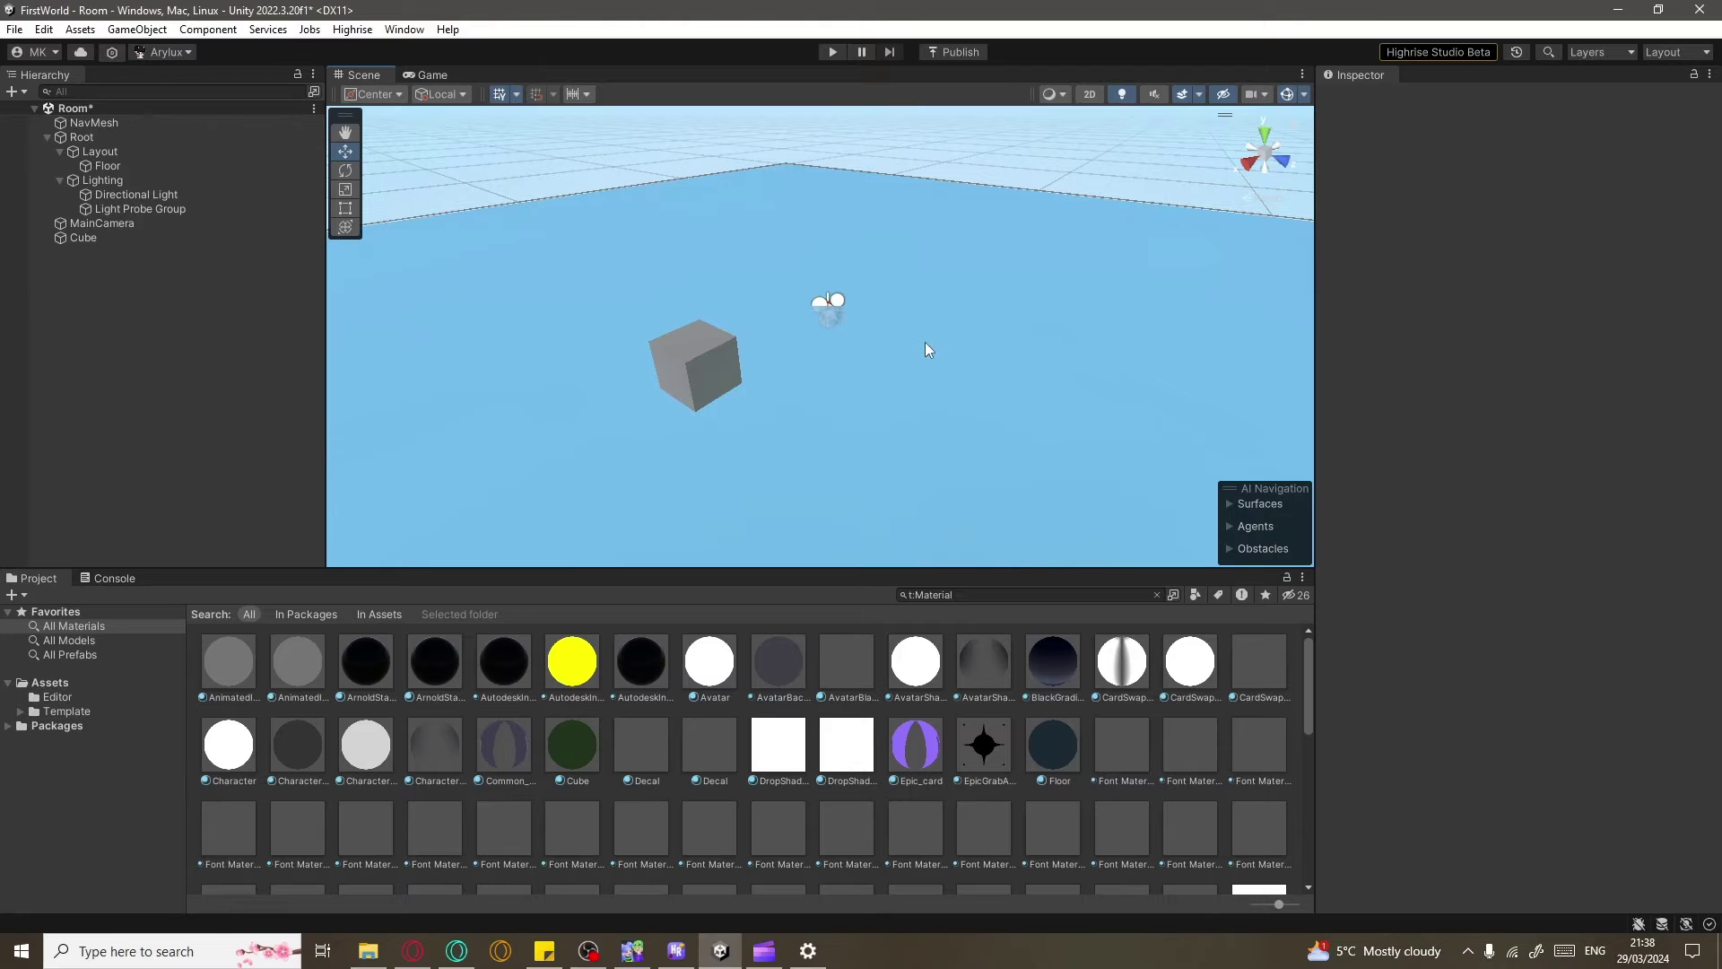
{"action": "scroll", "coordinate": [680, 363], "scroll_direction": "up", "scroll_amount": 2}
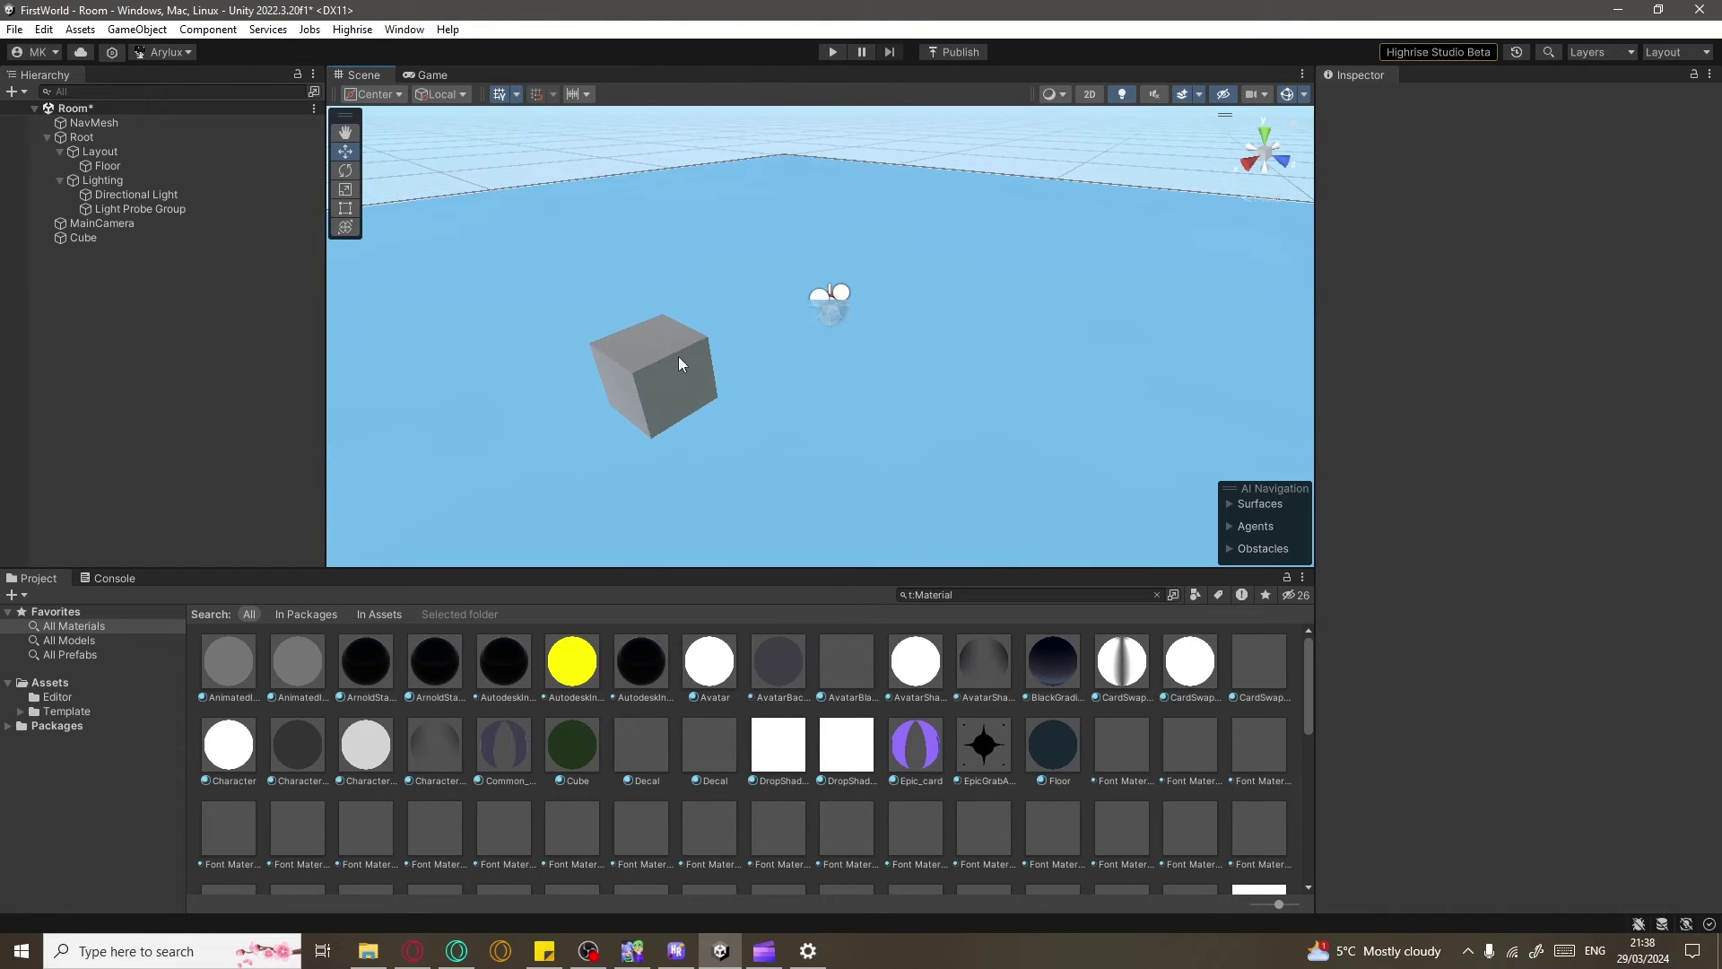
{"action": "scroll", "coordinate": [677, 359], "scroll_direction": "down", "scroll_amount": 2}
{"action": "scroll", "coordinate": [650, 367], "scroll_direction": "up", "scroll_amount": 1}
{"action": "right_click", "coordinate": [174, 298]}
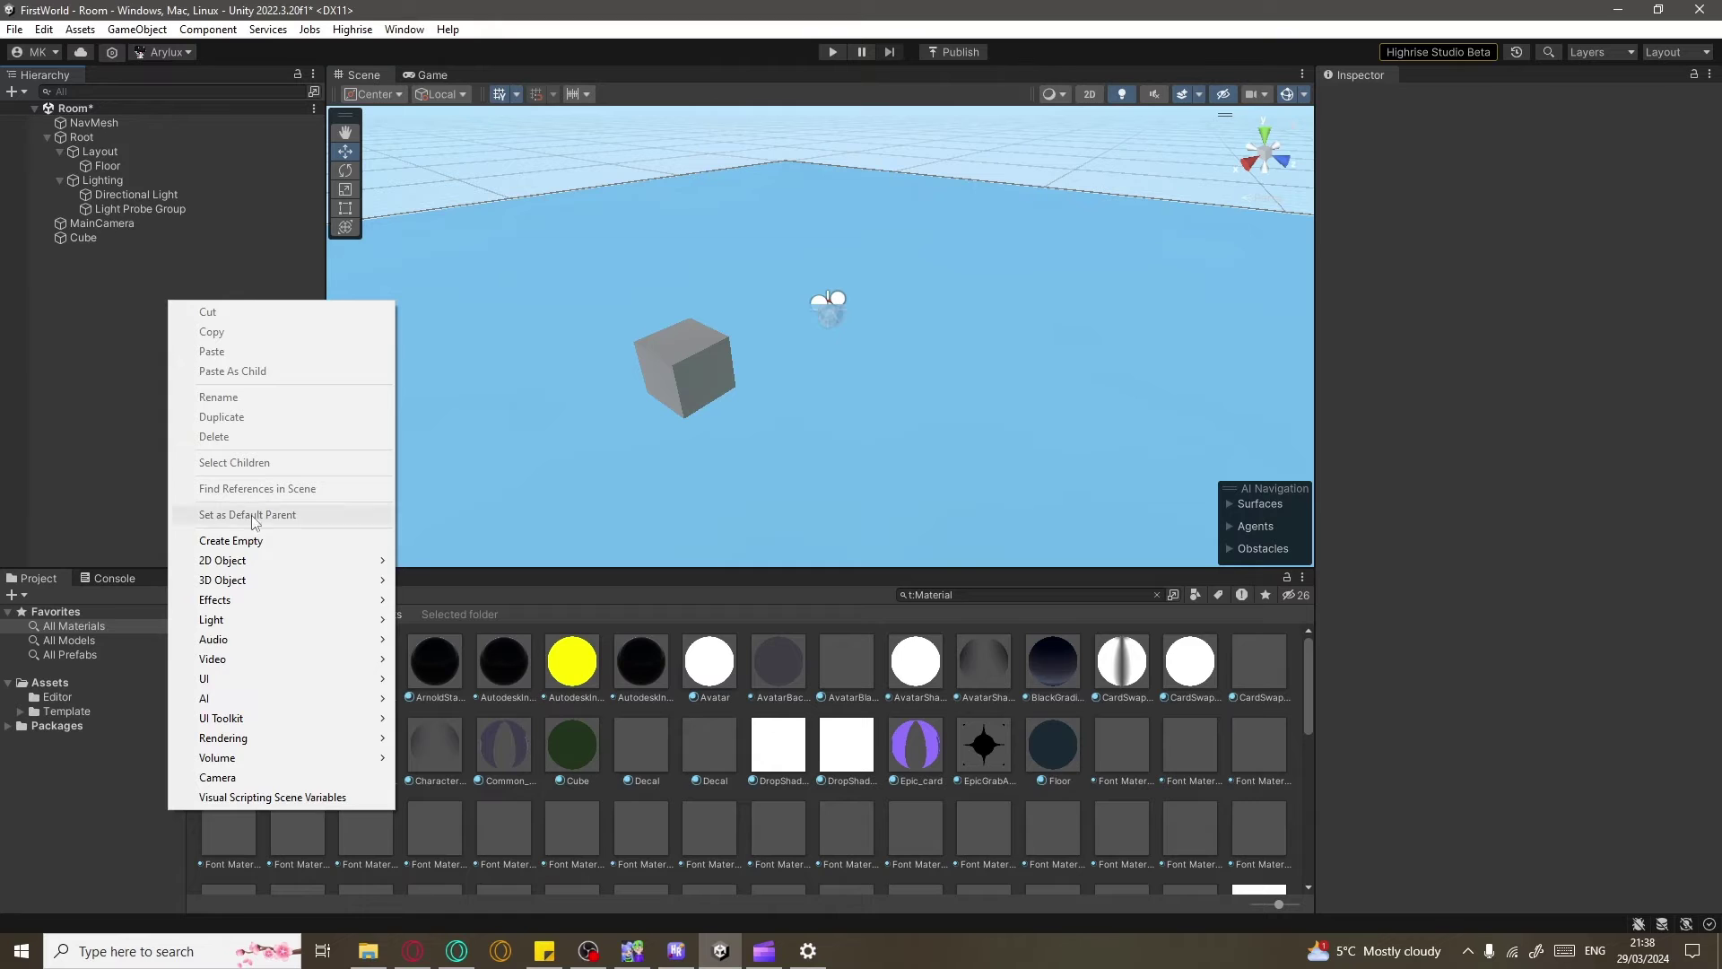
{"action": "mouse_move", "coordinate": [330, 580]}
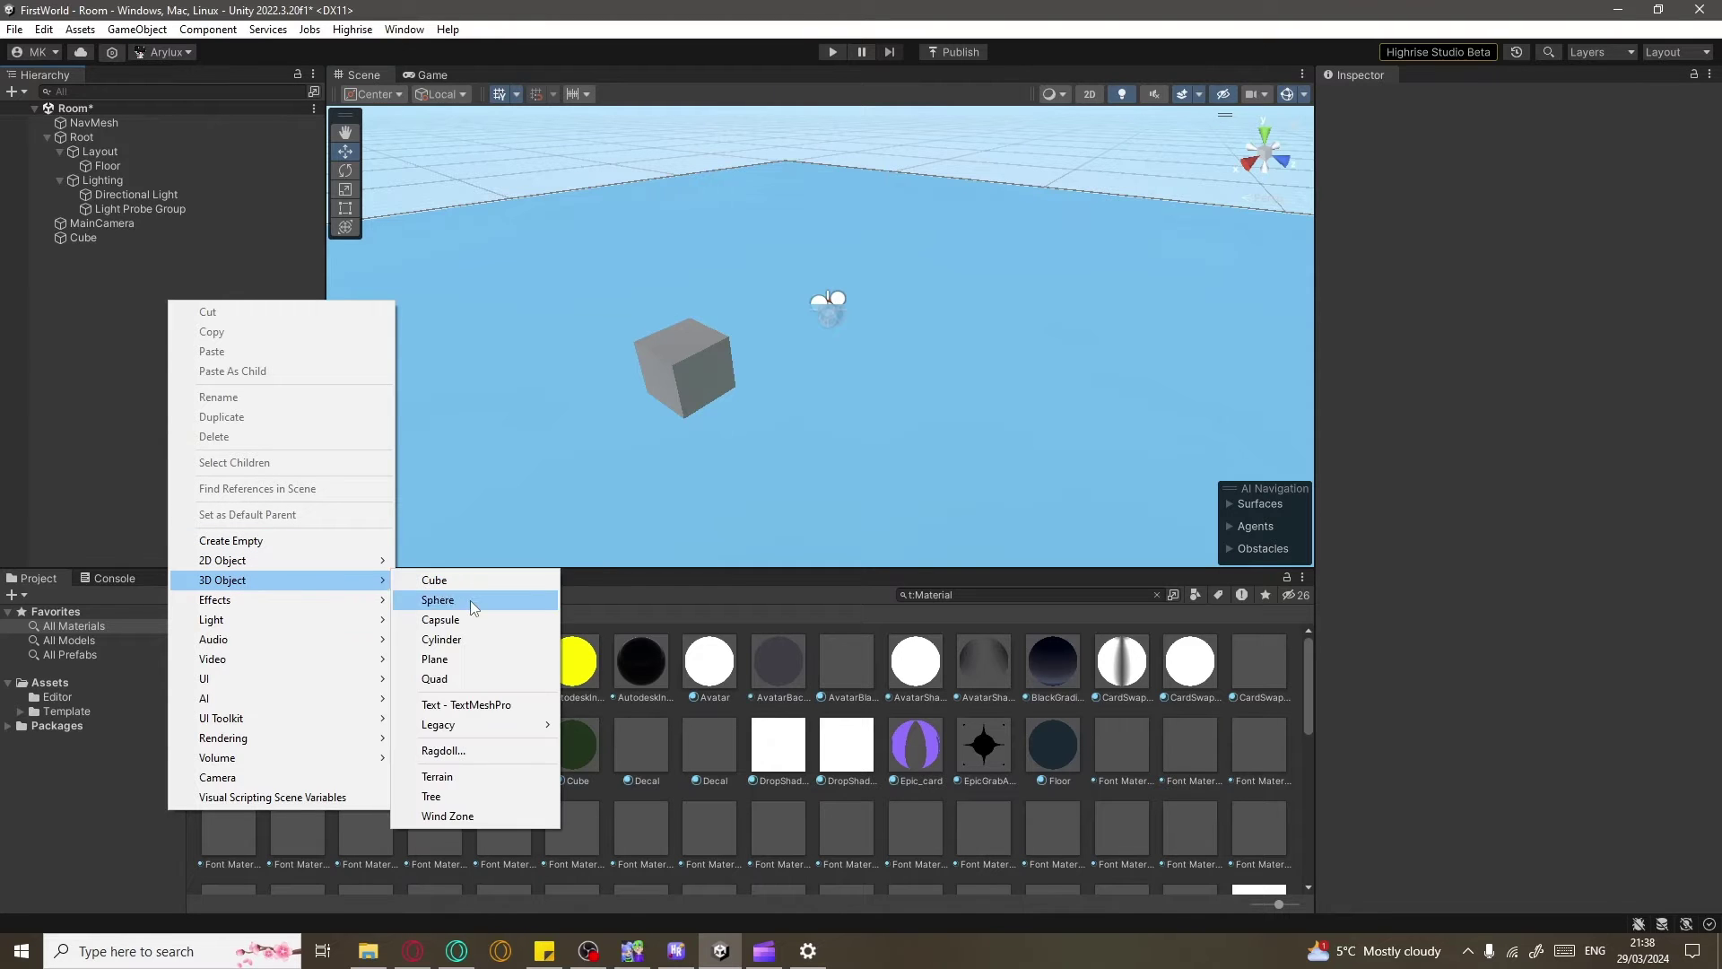
{"action": "left_click", "coordinate": [461, 632]}
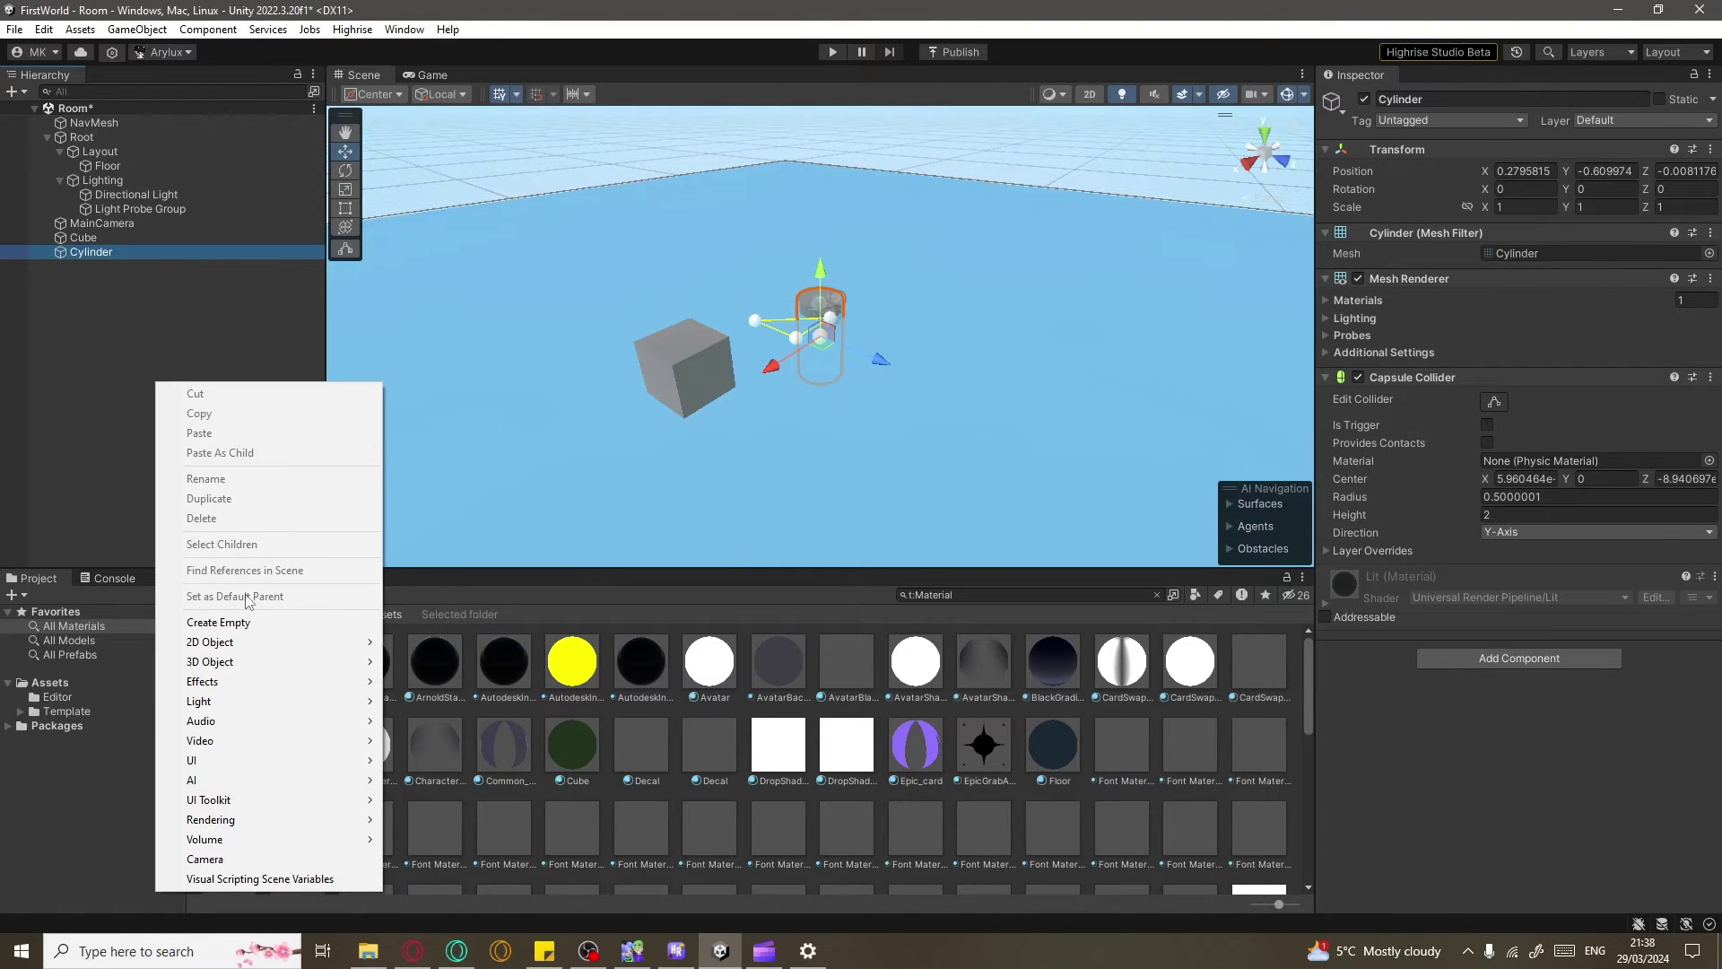
{"action": "mouse_move", "coordinate": [354, 662]}
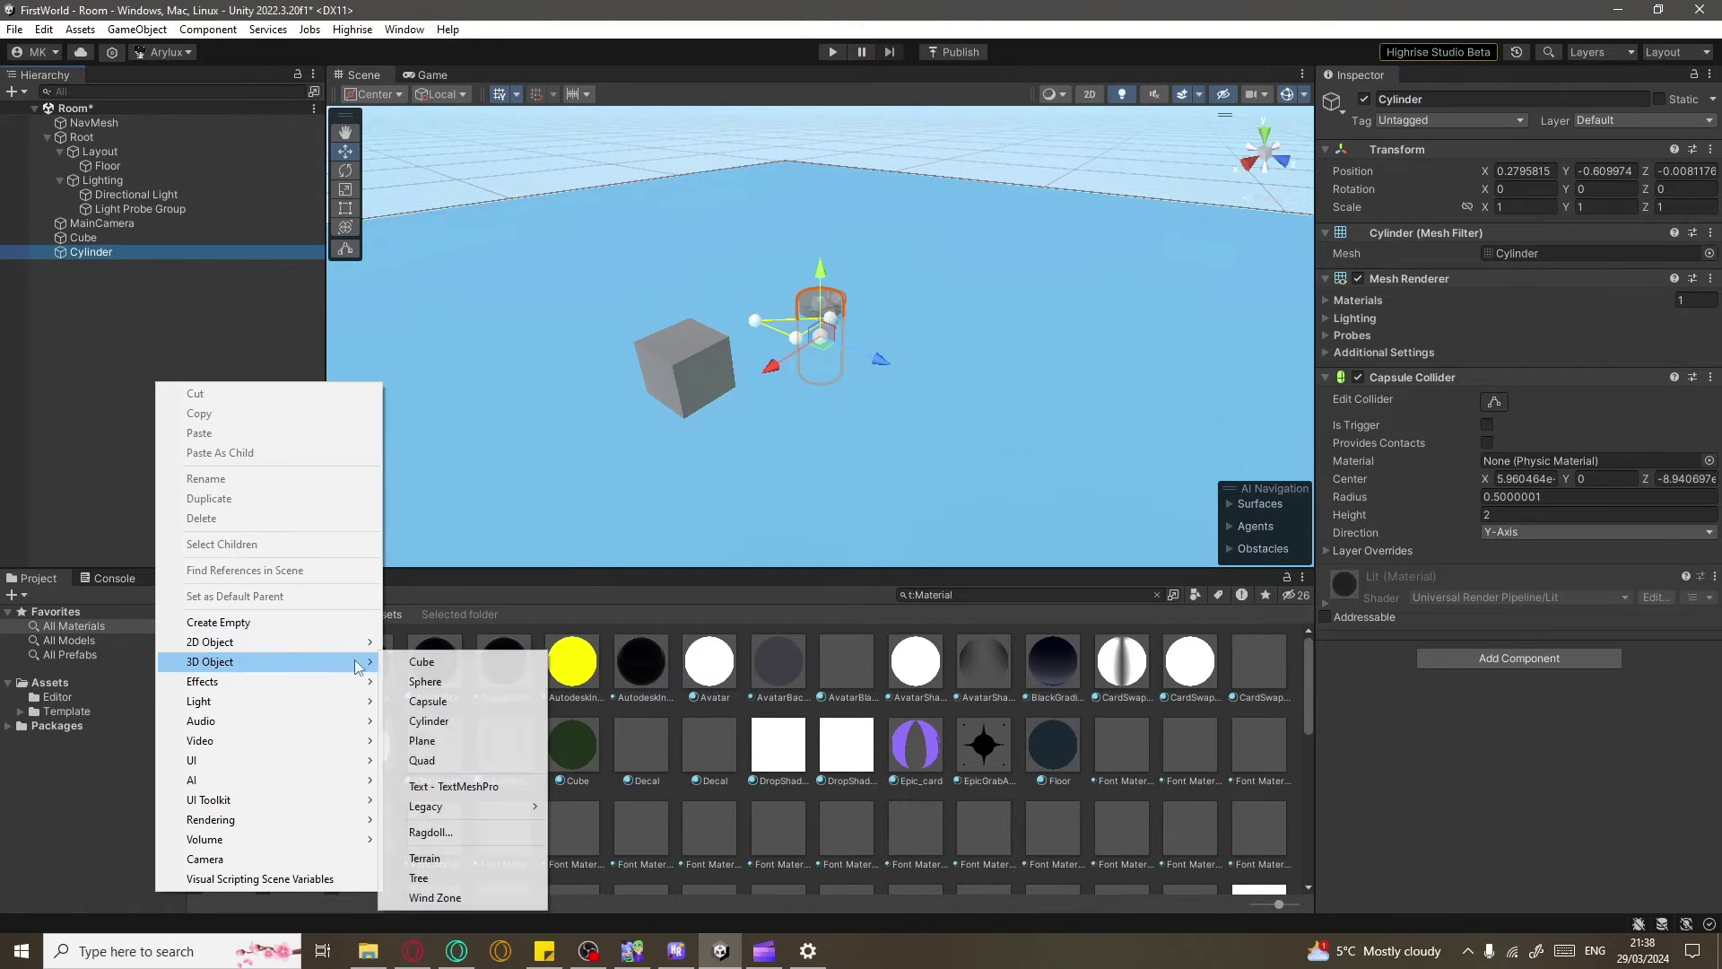
{"action": "left_click", "coordinate": [453, 682]}
Add a 3D capsule at the top level of the Room scene and move it to about Y 0.87, Z -2.18
{"action": "right_click", "coordinate": [130, 328]}
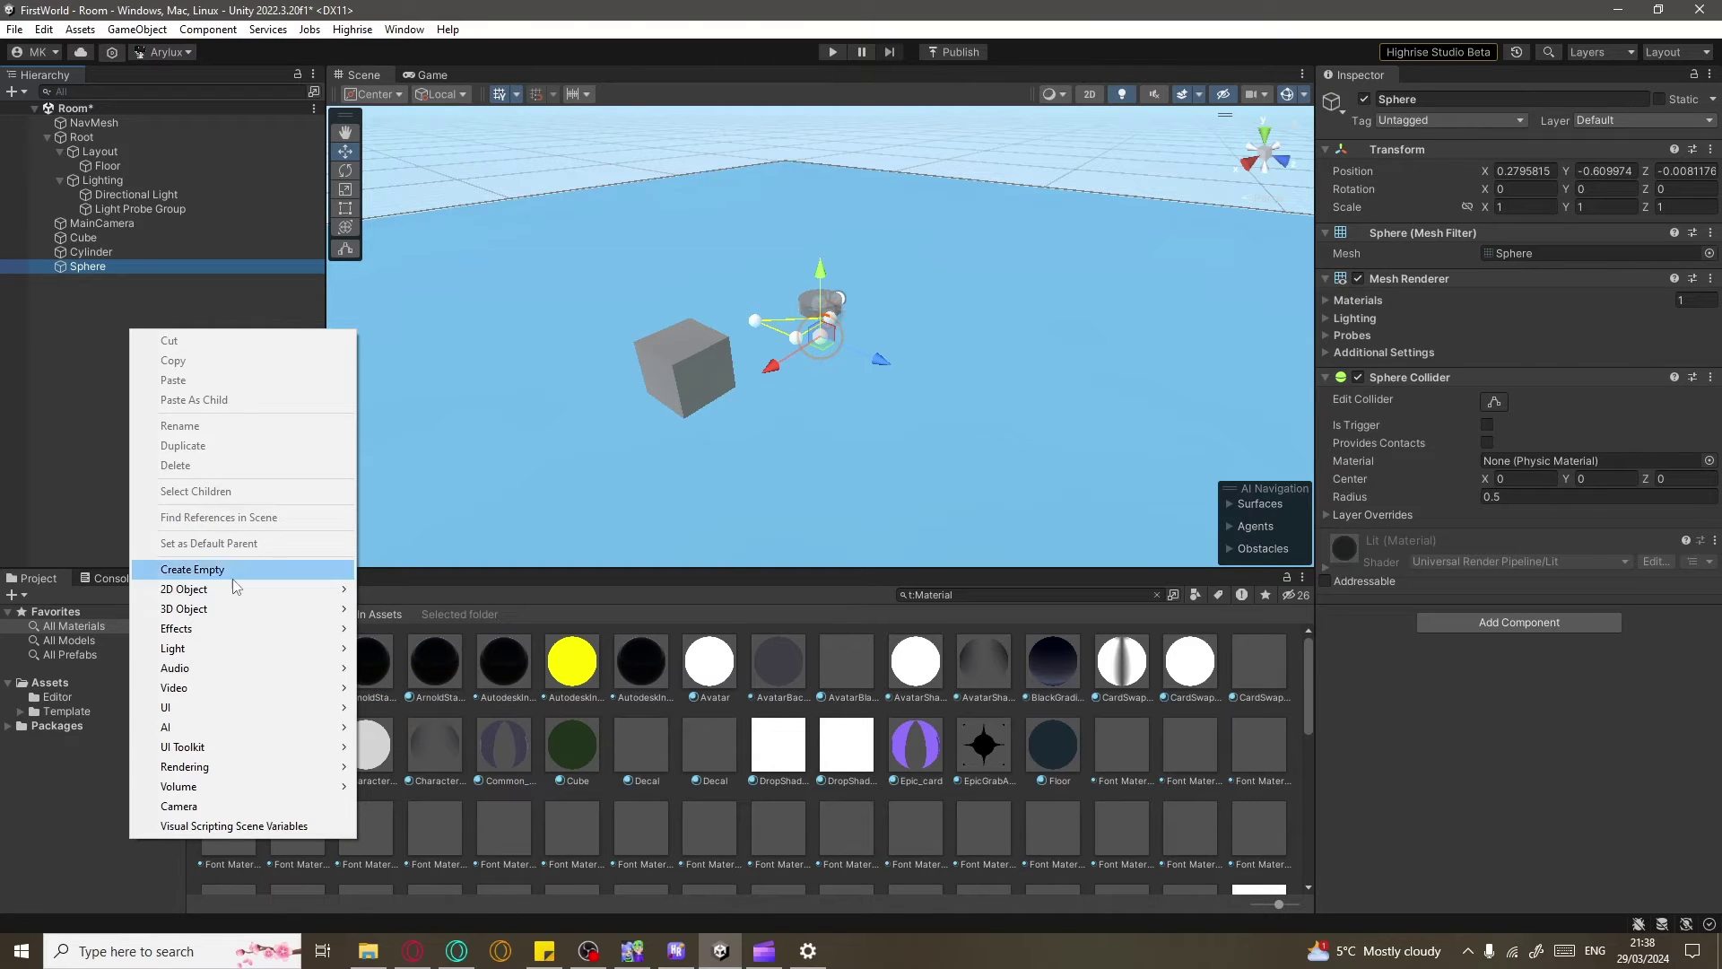
{"action": "mouse_move", "coordinate": [240, 609]}
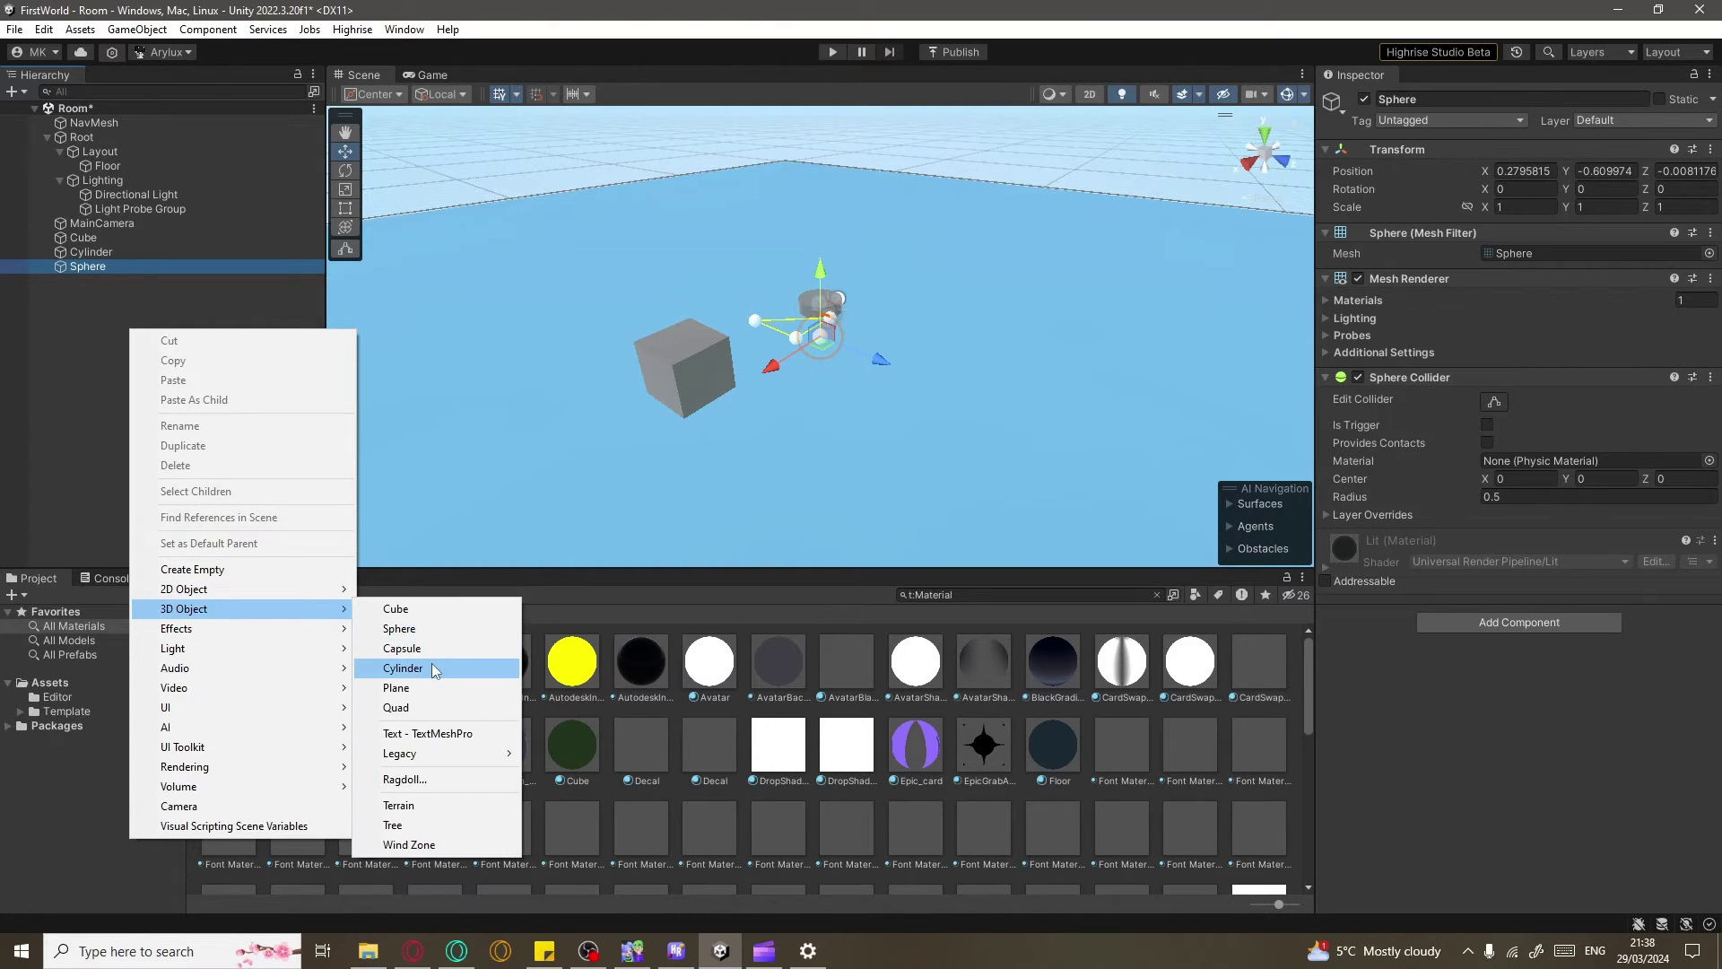
{"action": "left_click", "coordinate": [434, 669]}
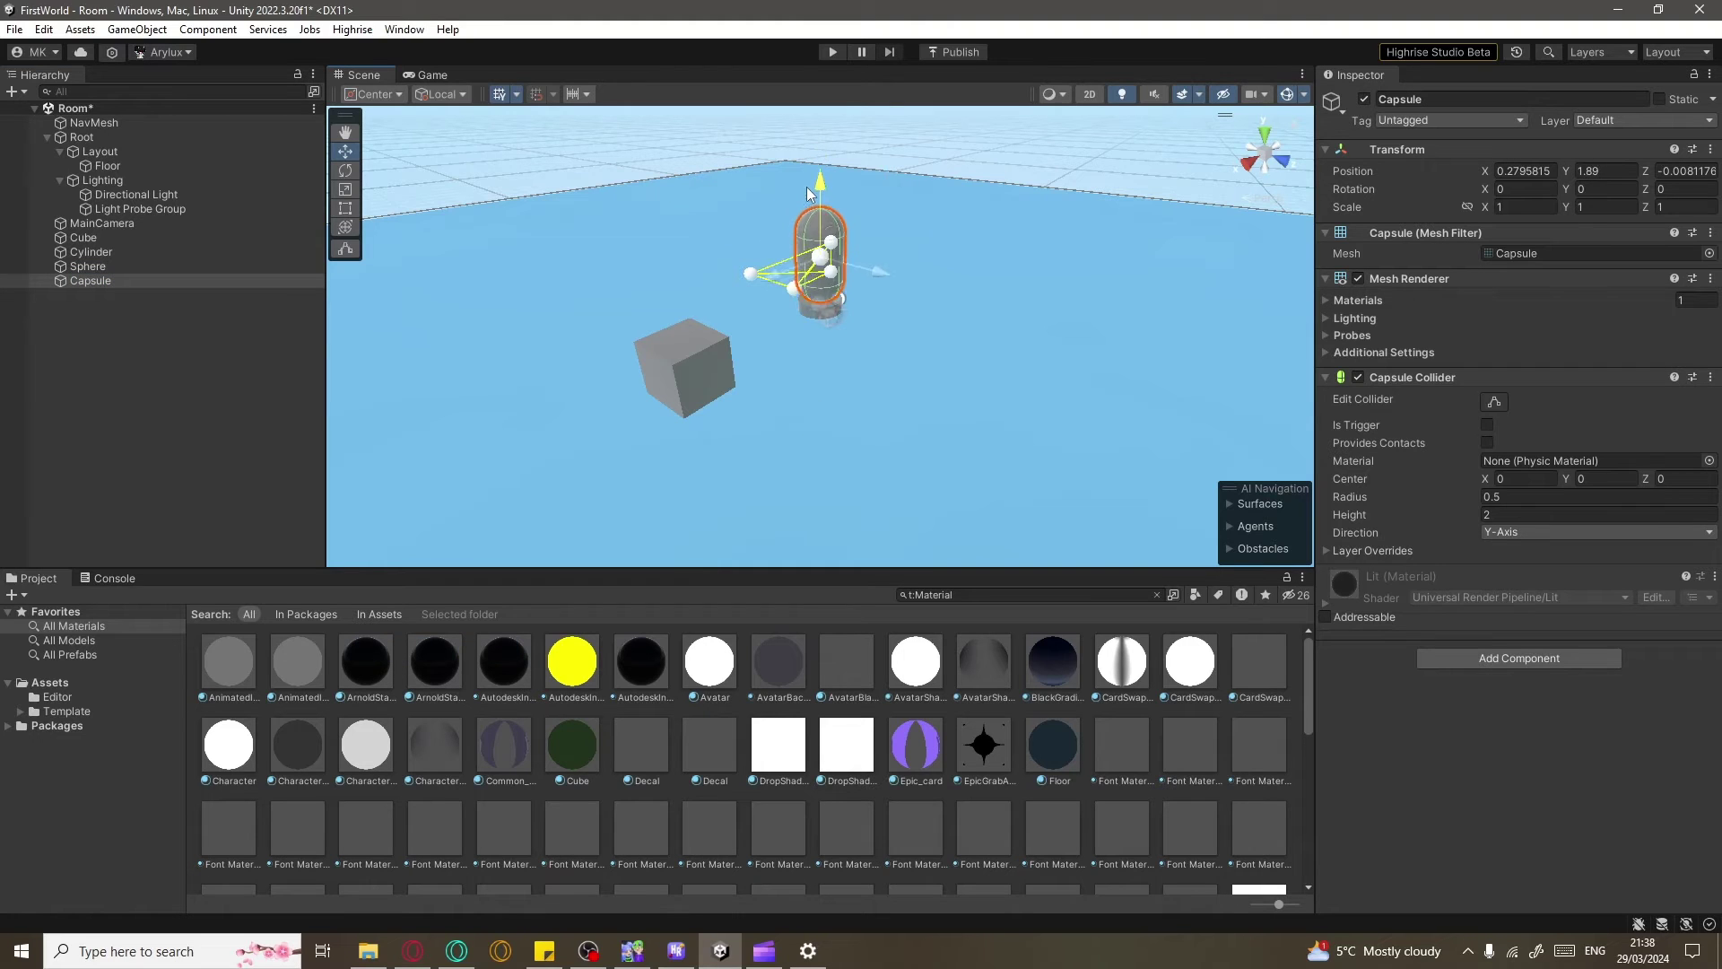
{"action": "left_click_drag", "start_coordinate": [820, 285], "coordinate": [719, 271]}
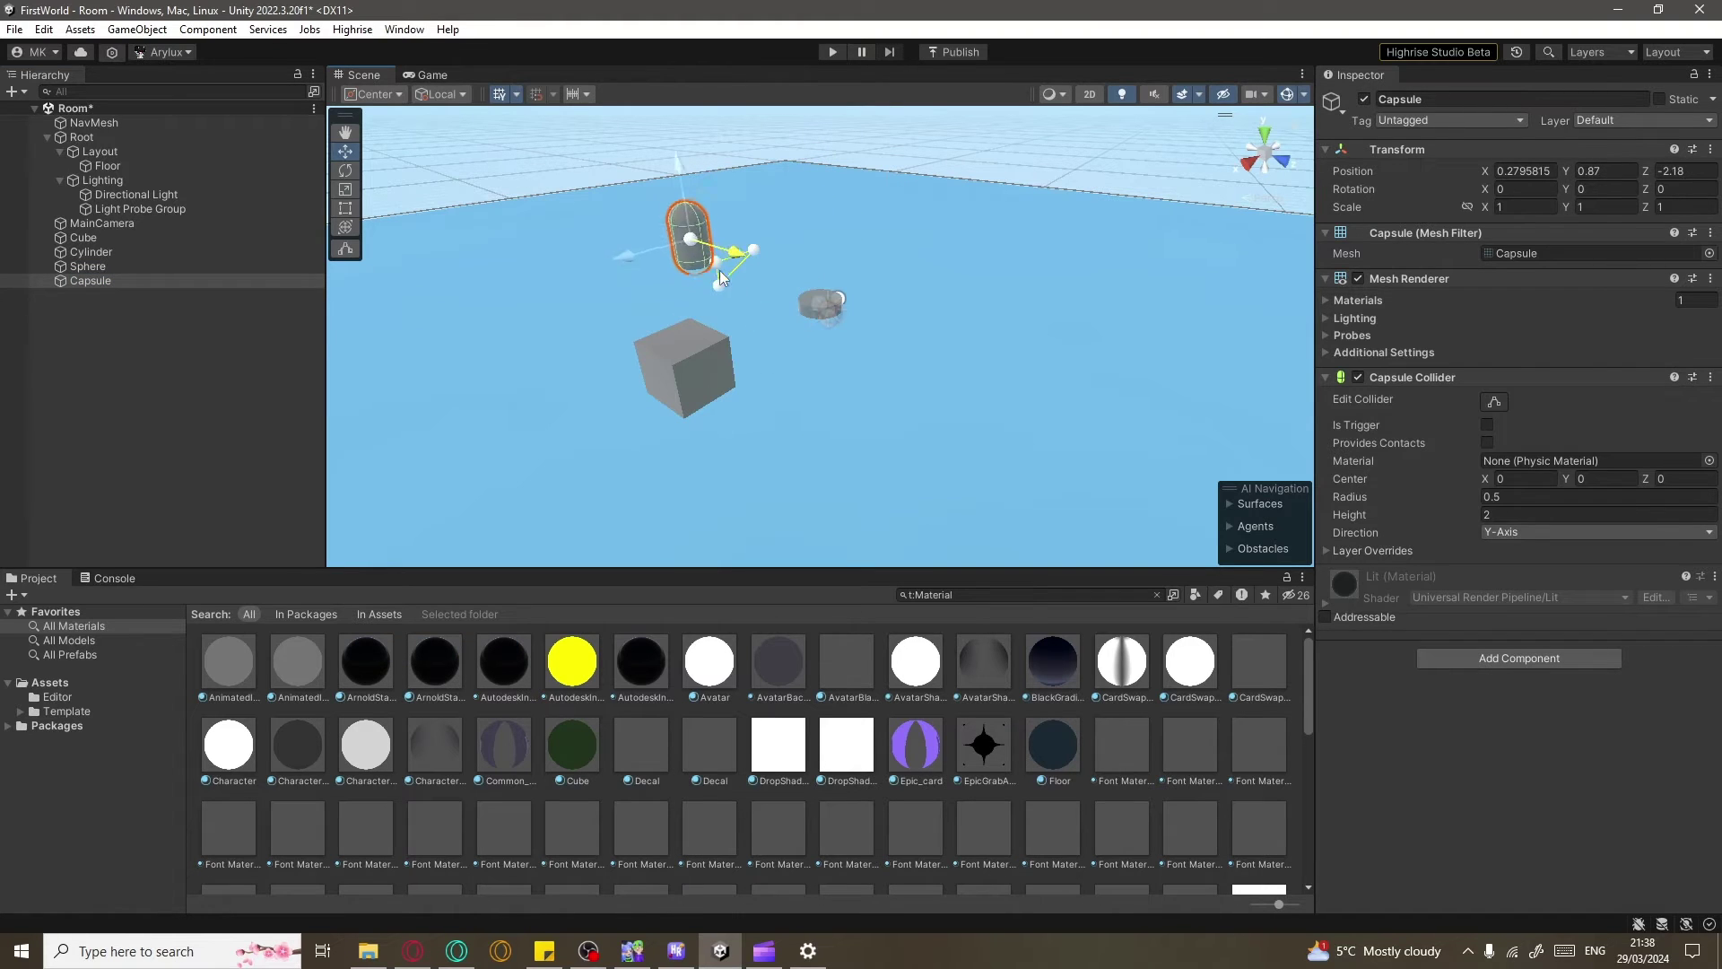
Scale the Light Probe Group uniformly to about 9.87 so its probes spread over the floor, and clear the selection
{"action": "left_click", "coordinate": [821, 310]}
{"action": "left_click", "coordinate": [789, 402]}
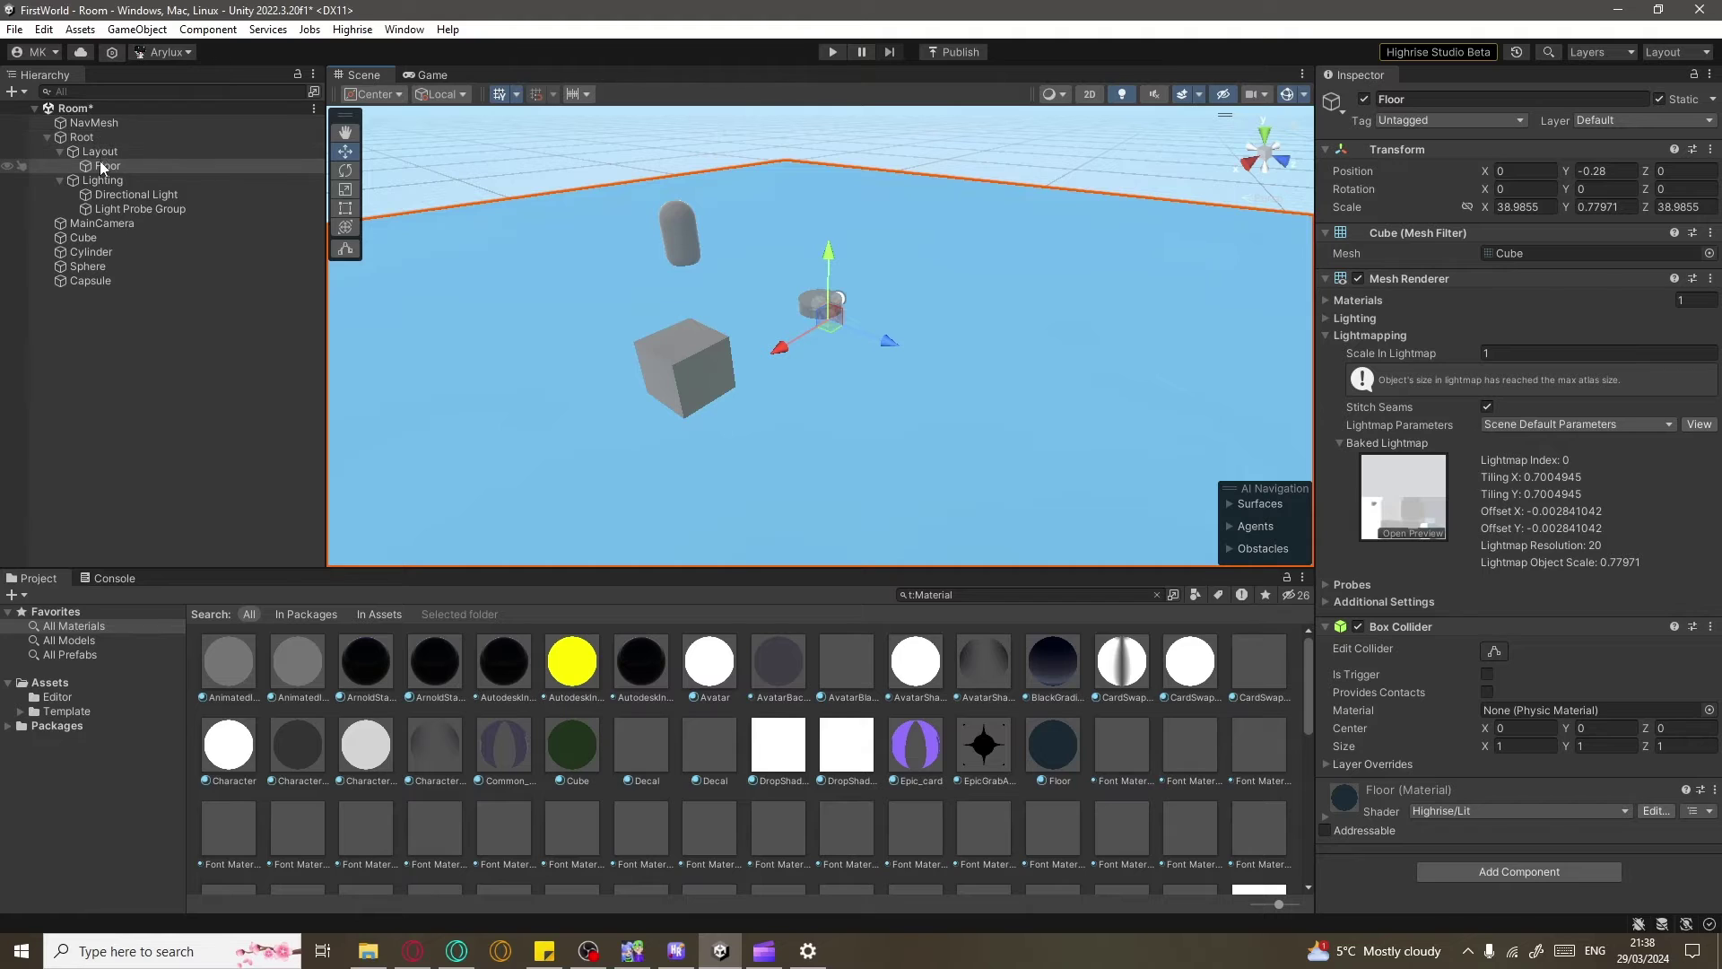
{"action": "left_click", "coordinate": [140, 209]}
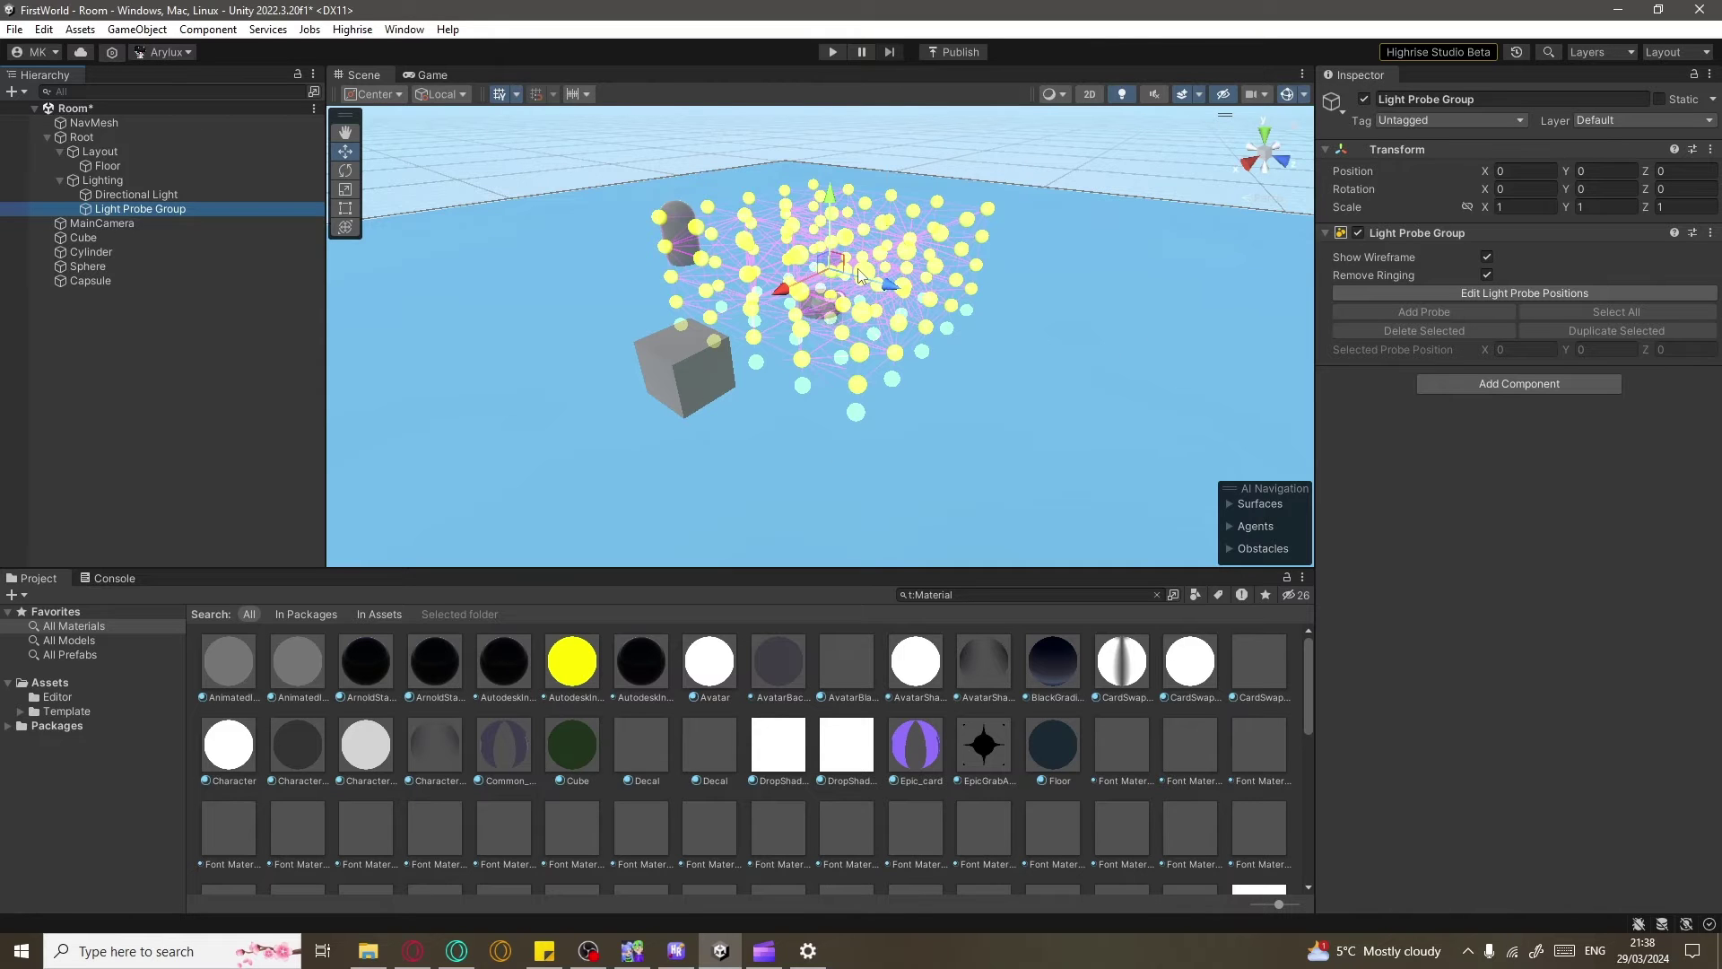
{"action": "key", "text": "r"}
{"action": "left_click_drag", "start_coordinate": [833, 268], "coordinate": [644, 321]}
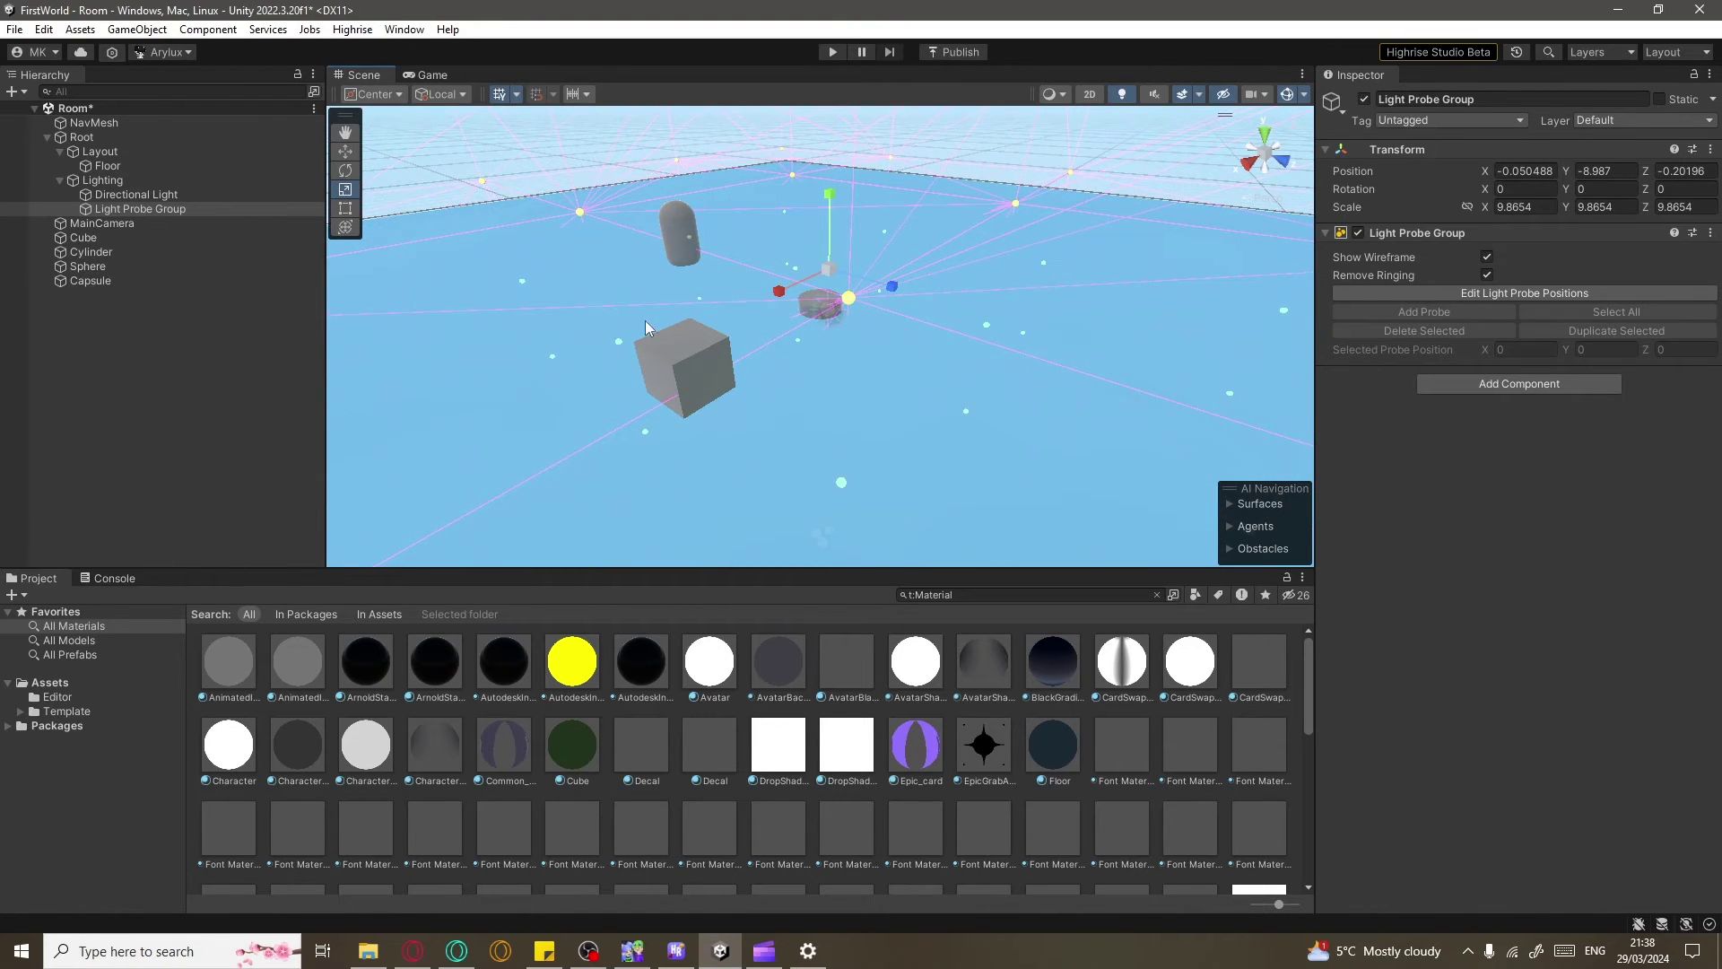
{"action": "scroll", "coordinate": [816, 308], "scroll_direction": "down", "scroll_amount": 3}
{"action": "right_click_drag", "start_coordinate": [816, 308], "coordinate": [681, 304]}
{"action": "left_click", "coordinate": [544, 109]}
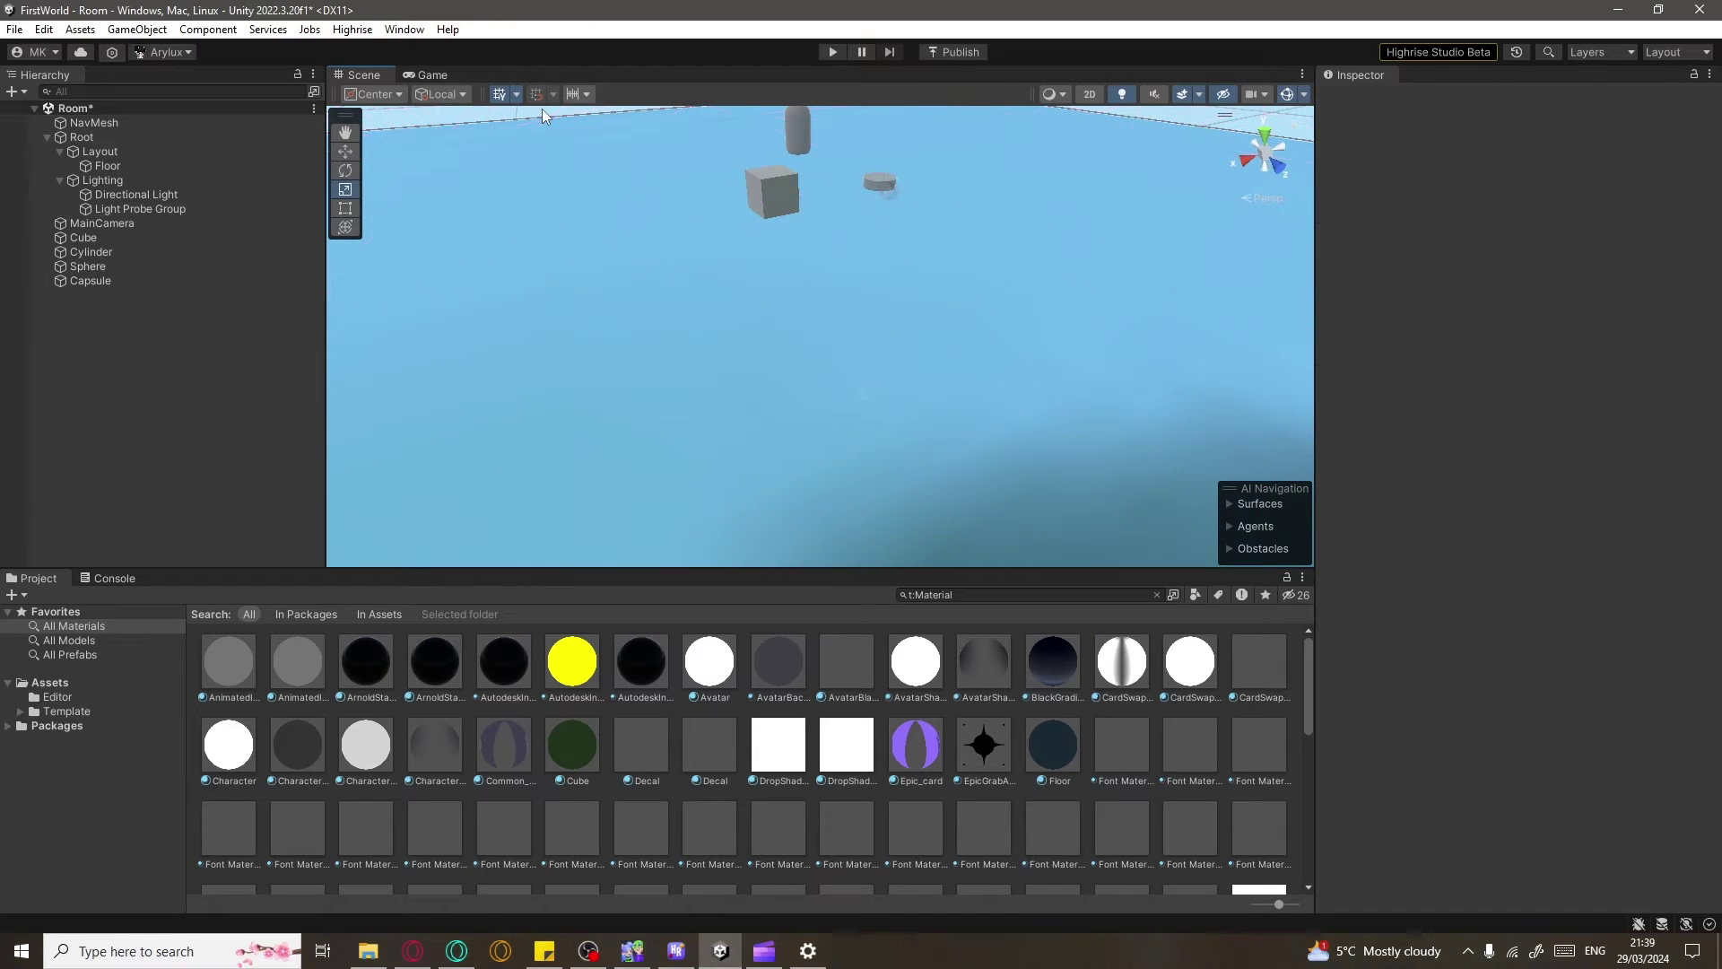
Raise the cube with the Move tool to about Y 0.63
{"action": "scroll", "coordinate": [686, 239], "scroll_direction": "down", "scroll_amount": 2}
{"action": "right_click_drag", "start_coordinate": [686, 241], "coordinate": [772, 323]}
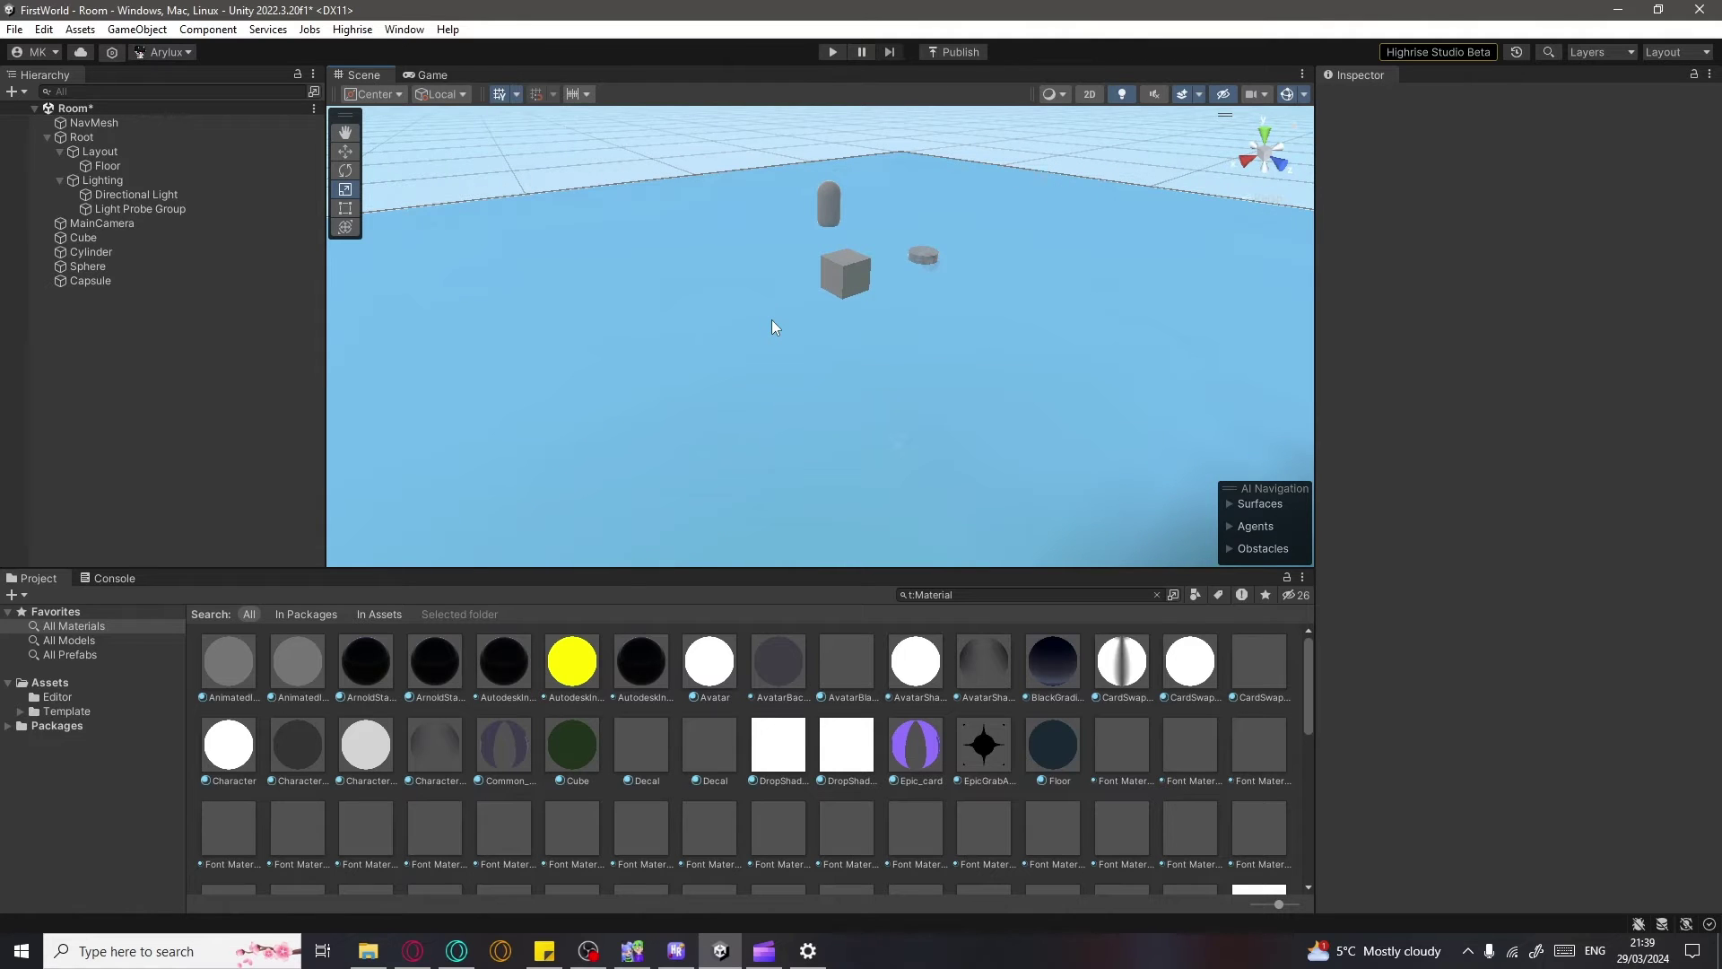
{"action": "scroll", "coordinate": [789, 310], "scroll_direction": "up", "scroll_amount": 3}
{"action": "left_click", "coordinate": [853, 256]}
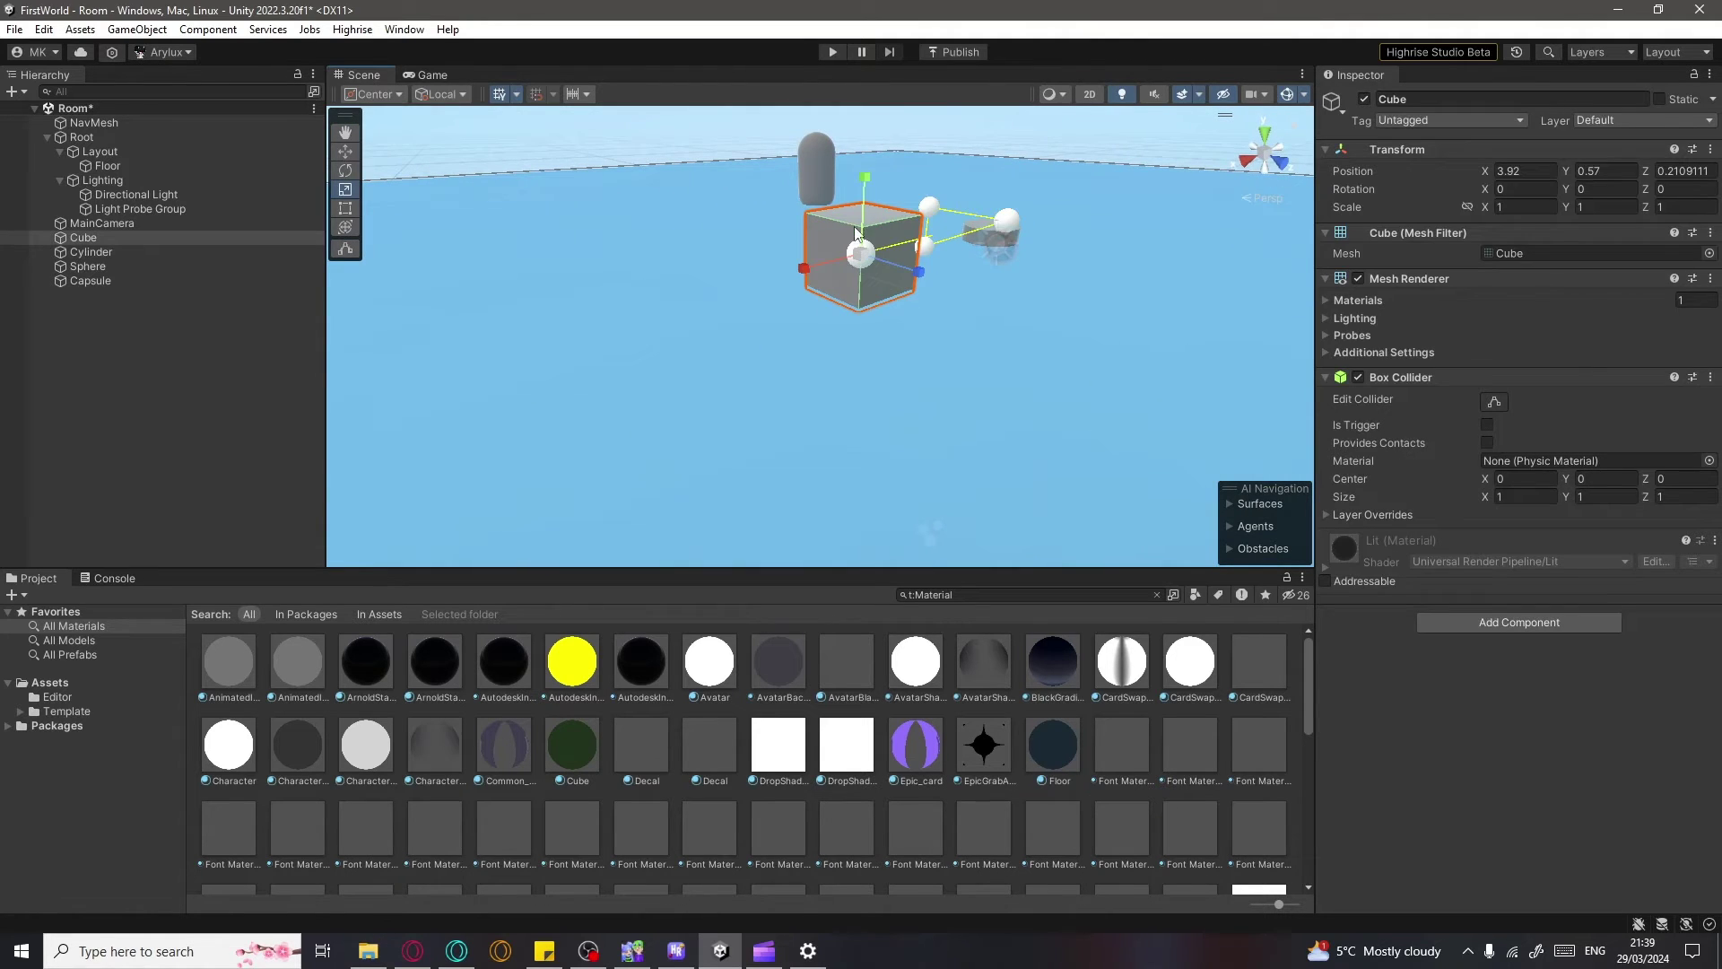
{"action": "key", "text": "w"}
{"action": "left_click_drag", "start_coordinate": [858, 202], "coordinate": [859, 195]}
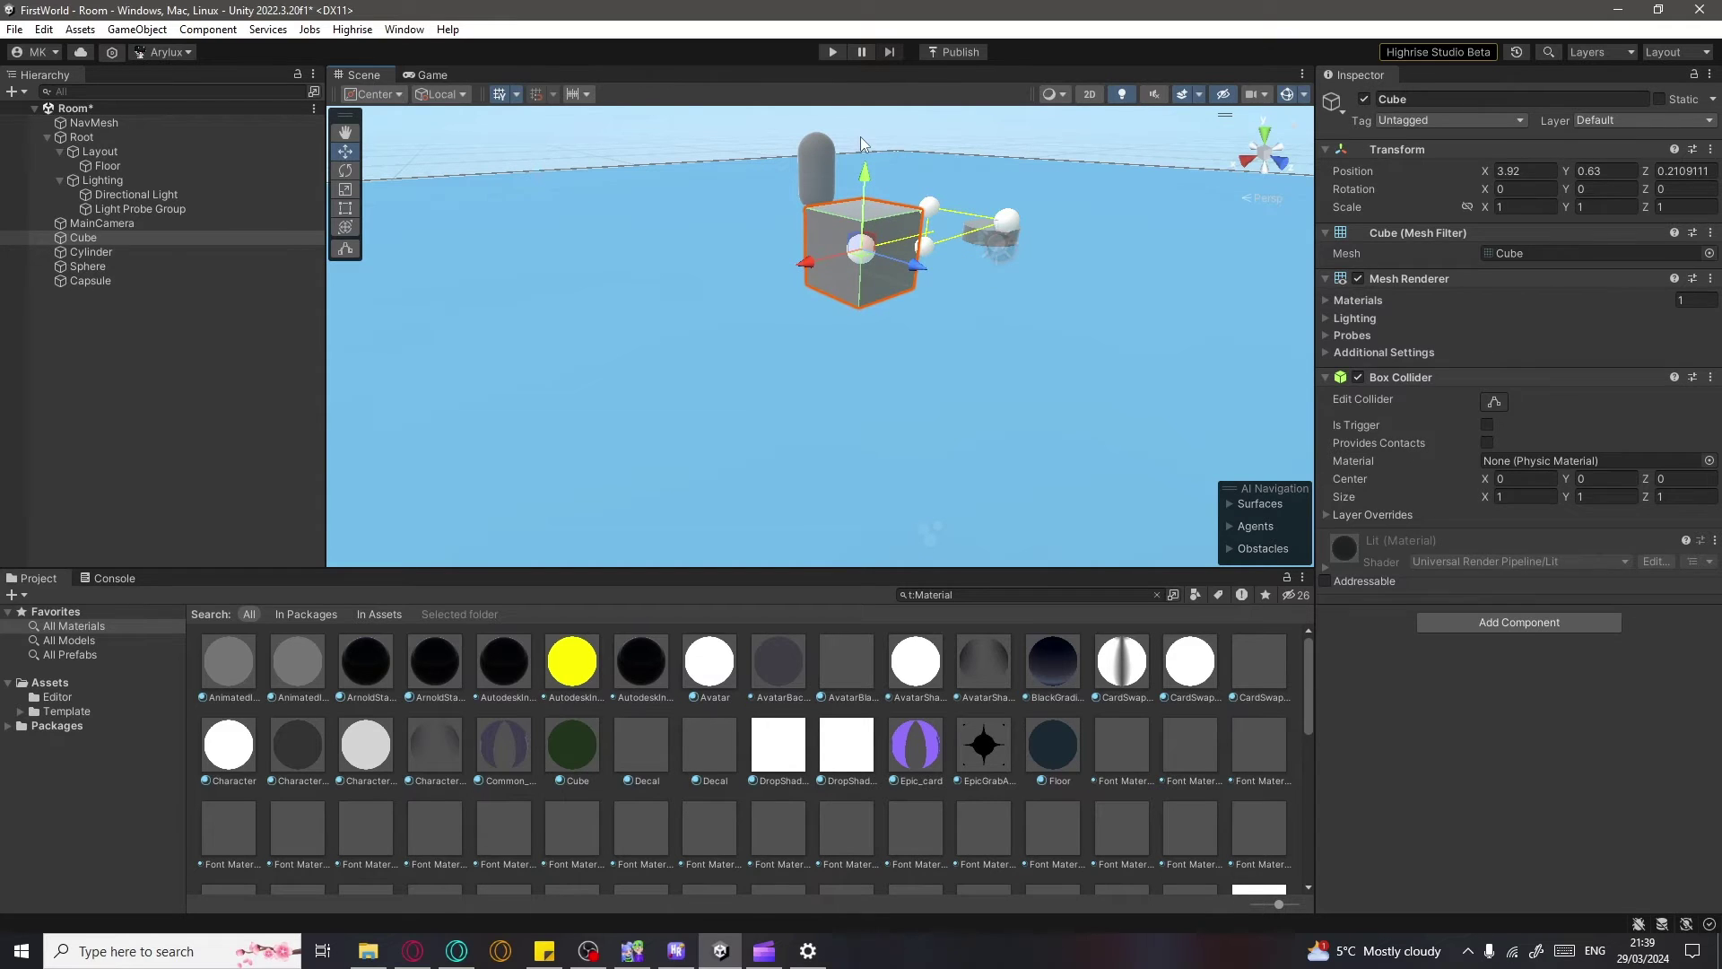
Duplicate the cube twice and place one copy on each side of it along the Z axis, one at about Z 2.32
{"action": "key", "text": "ctrl+d"}
{"action": "left_click_drag", "start_coordinate": [868, 257], "coordinate": [1090, 352]}
{"action": "key", "text": "ctrl+d"}
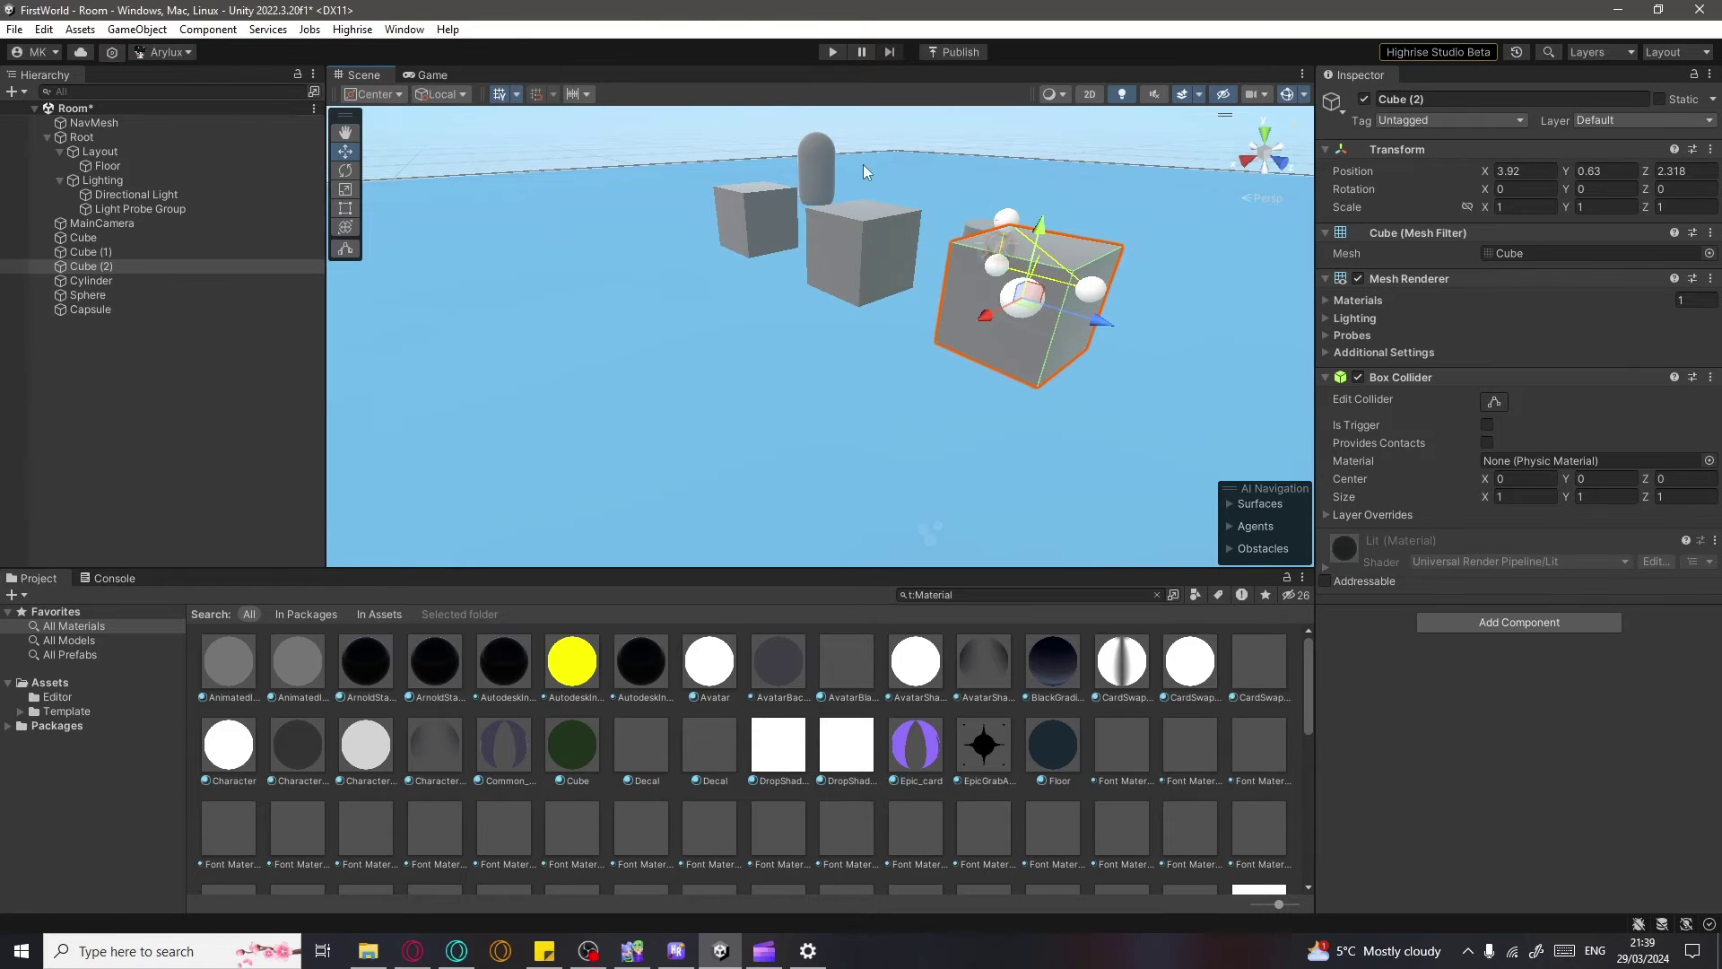
Raise the cylinder to about Y 1.28 and line up two duplicates beside it along the X axis, the farthest at about X -5.21
{"action": "right_click_drag", "start_coordinate": [863, 164], "coordinate": [847, 318]}
{"action": "left_click", "coordinate": [892, 350]}
{"action": "left_click_drag", "start_coordinate": [899, 336], "coordinate": [1122, 286]}
{"action": "key", "text": "ctrl+d"}
{"action": "key", "text": "ctrl+d"}
Delete the capsule from the scene and clear the selection
{"action": "left_click", "coordinate": [827, 242]}
{"action": "key", "text": "Delete"}
{"action": "left_click", "coordinate": [601, 284]}
{"action": "left_click", "coordinate": [789, 467]}
{"action": "left_click", "coordinate": [713, 364]}
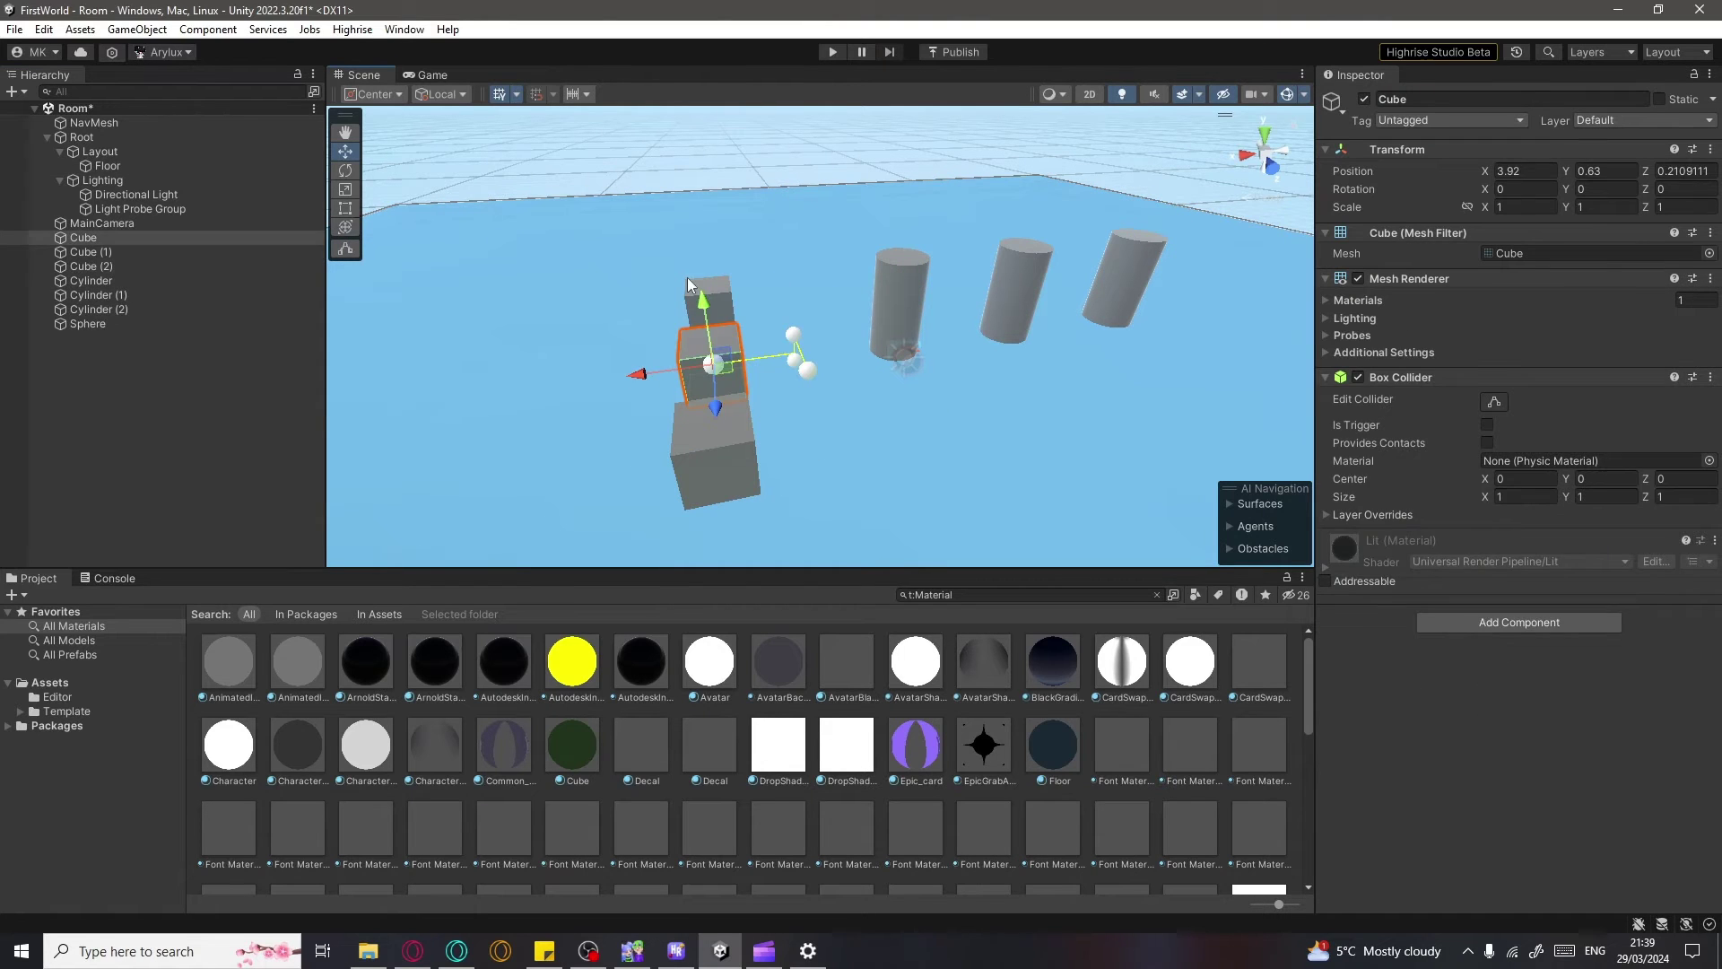
{"action": "key", "text": "ctrl+z"}
{"action": "key", "text": "ctrl+z"}
{"action": "key", "text": "ctrl+z"}
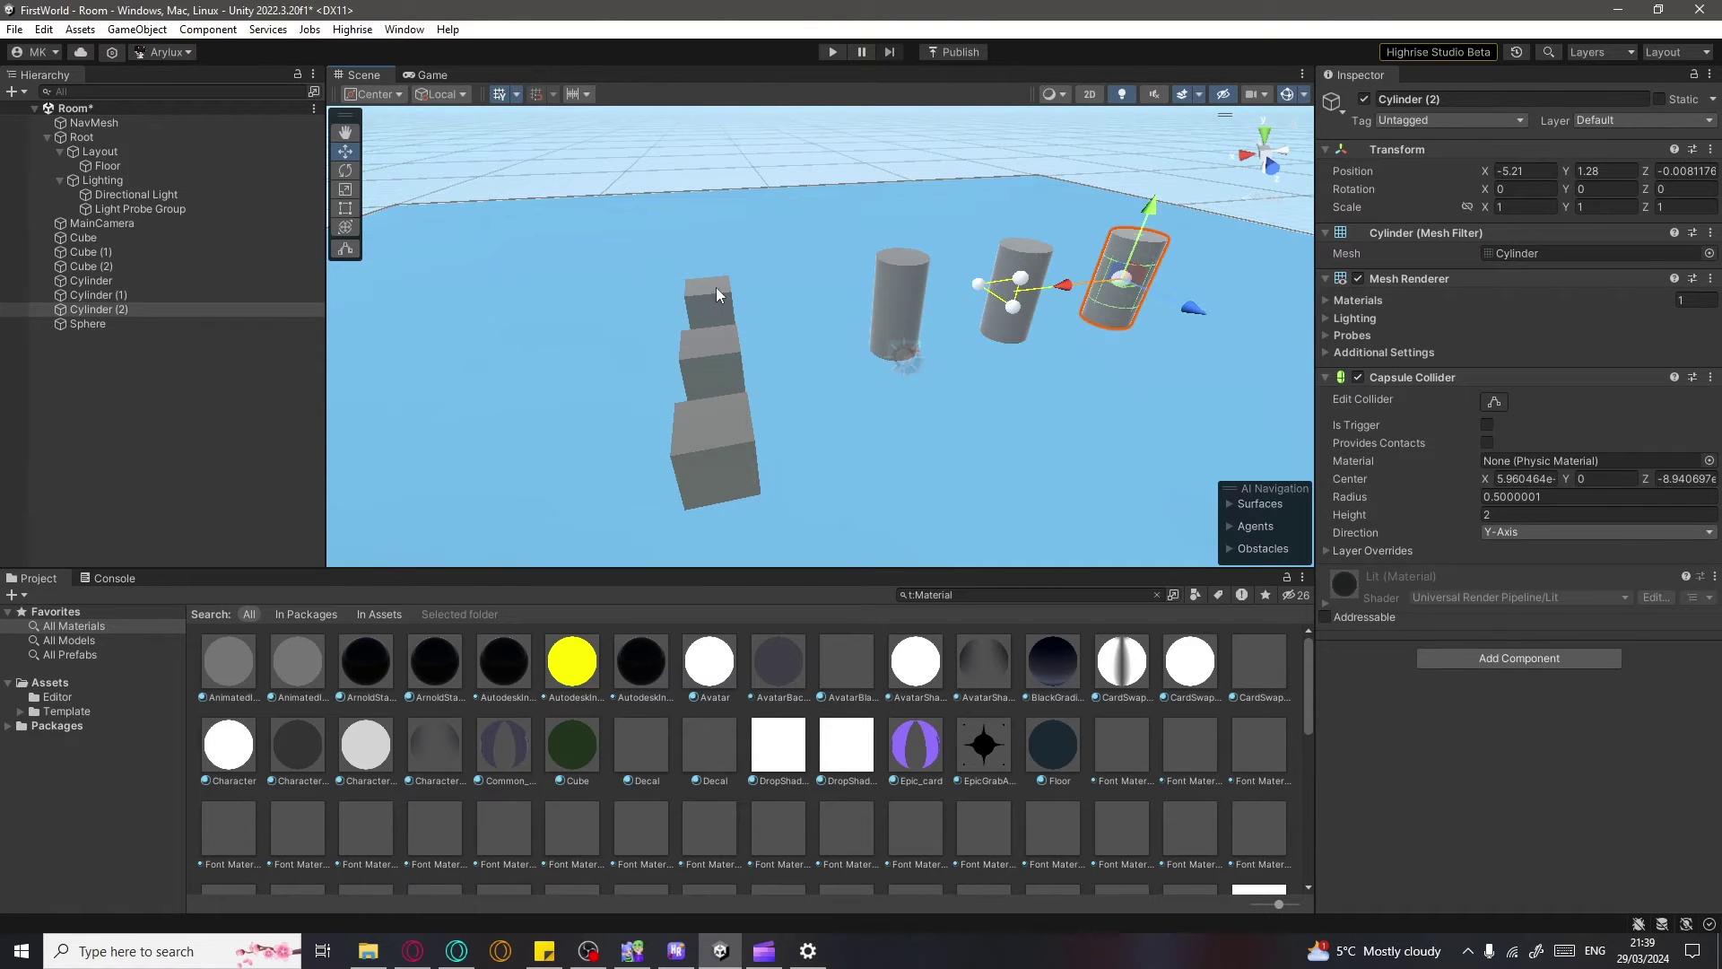
{"action": "left_click", "coordinate": [716, 293]}
{"action": "left_click", "coordinate": [696, 429]}
{"action": "left_click", "coordinate": [204, 400]}
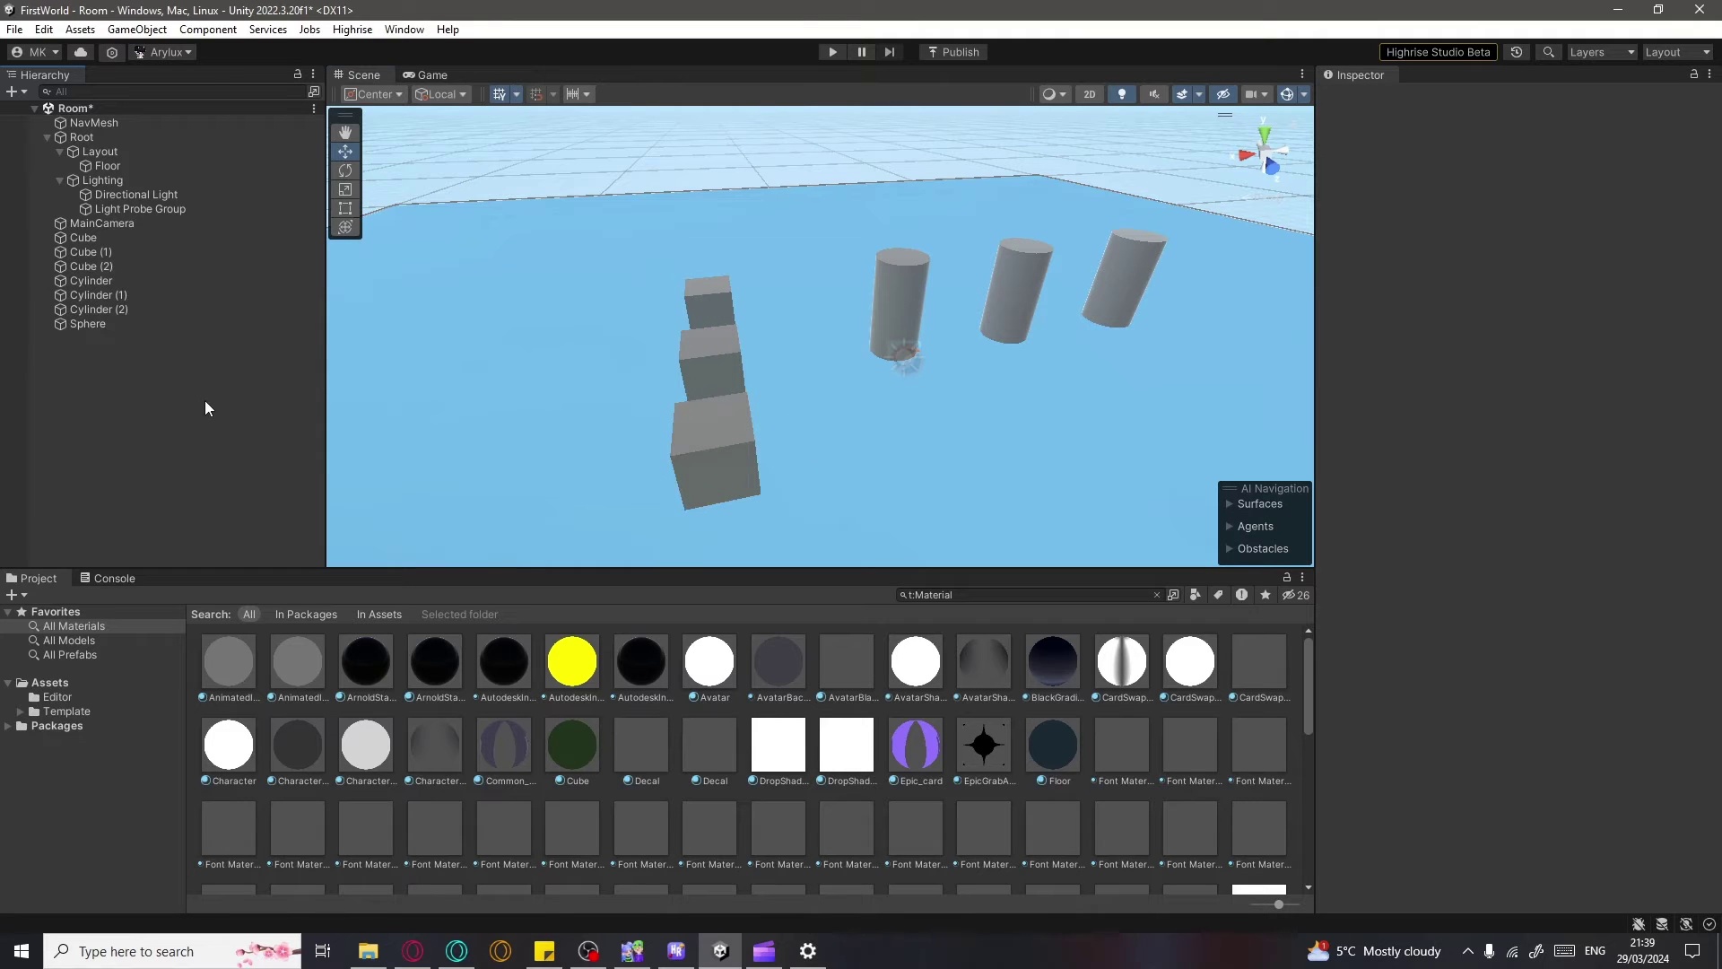
Create an empty game object at the top level of the Room scene and name it Objects
{"action": "right_click", "coordinate": [130, 368]}
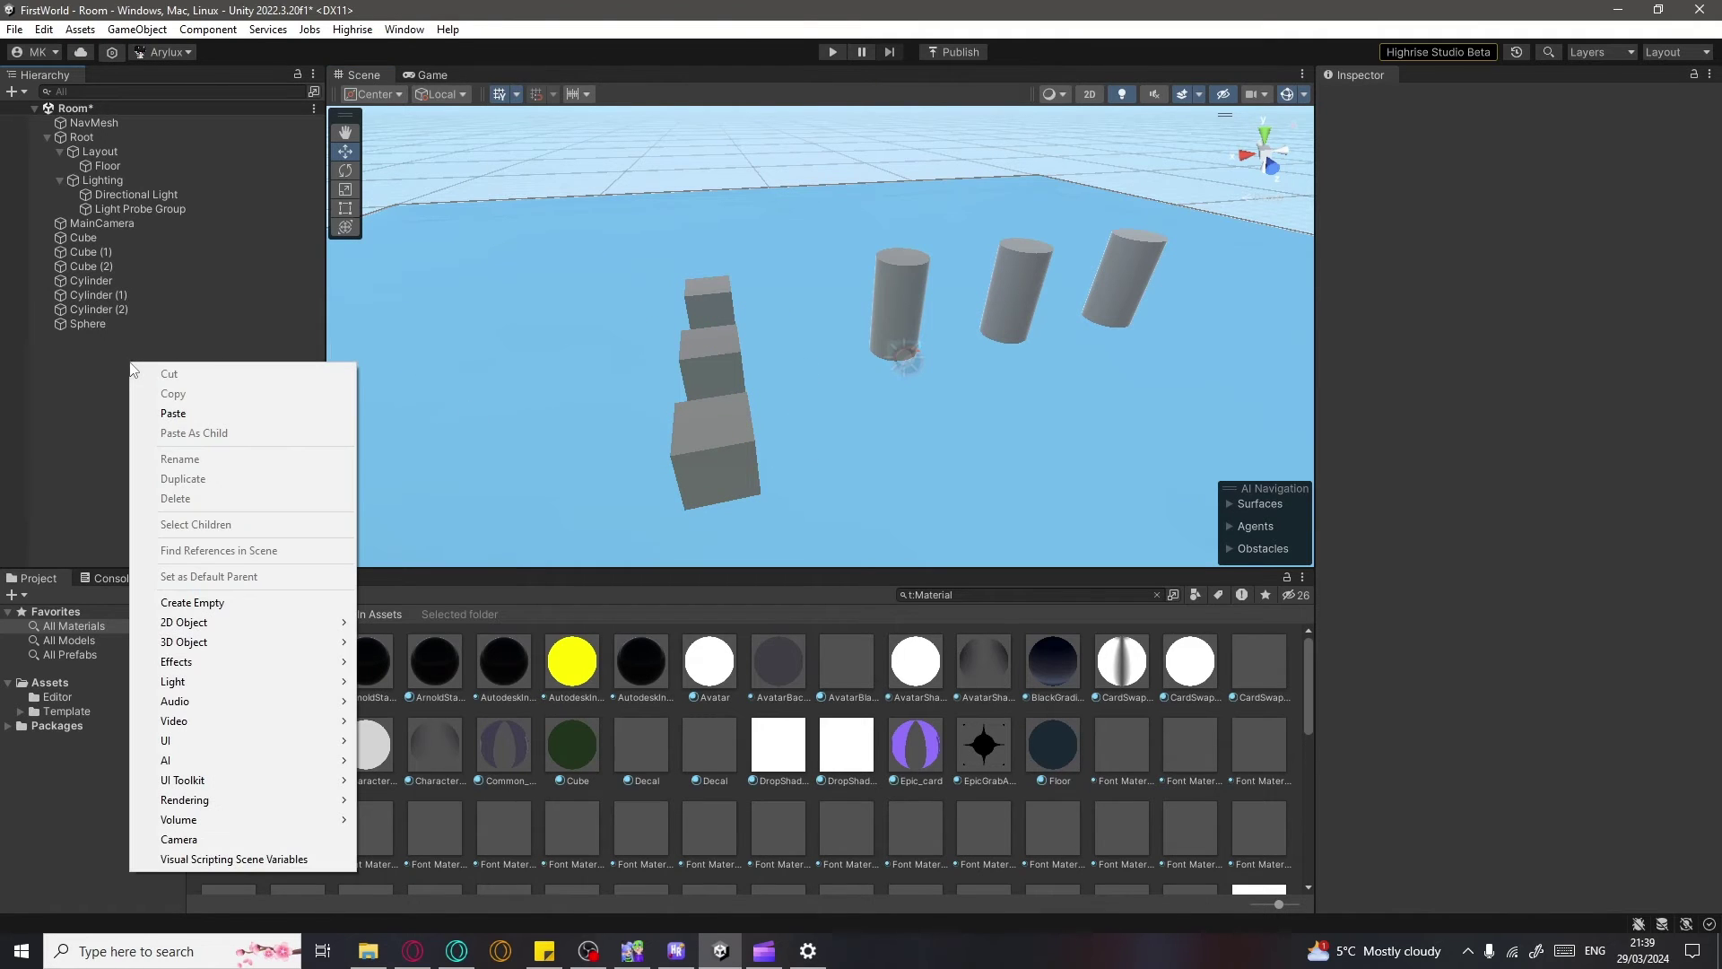
{"action": "left_click", "coordinate": [235, 603]}
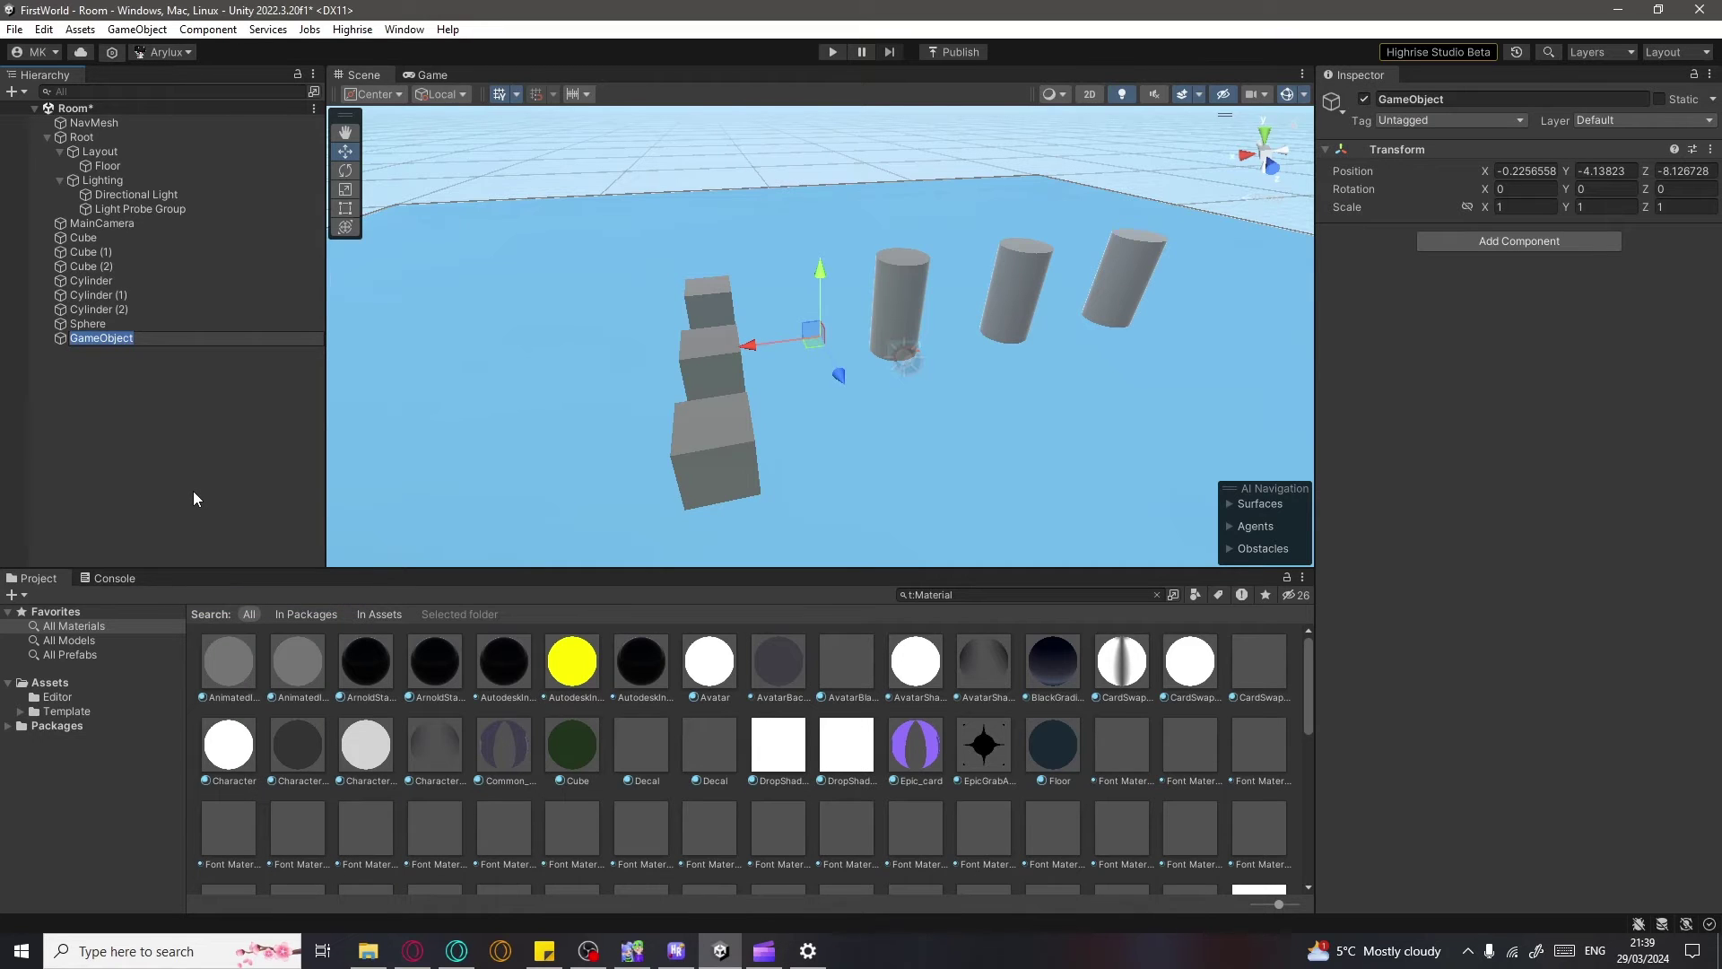
{"action": "type", "text": "Objects"}
{"action": "key", "text": "Return"}
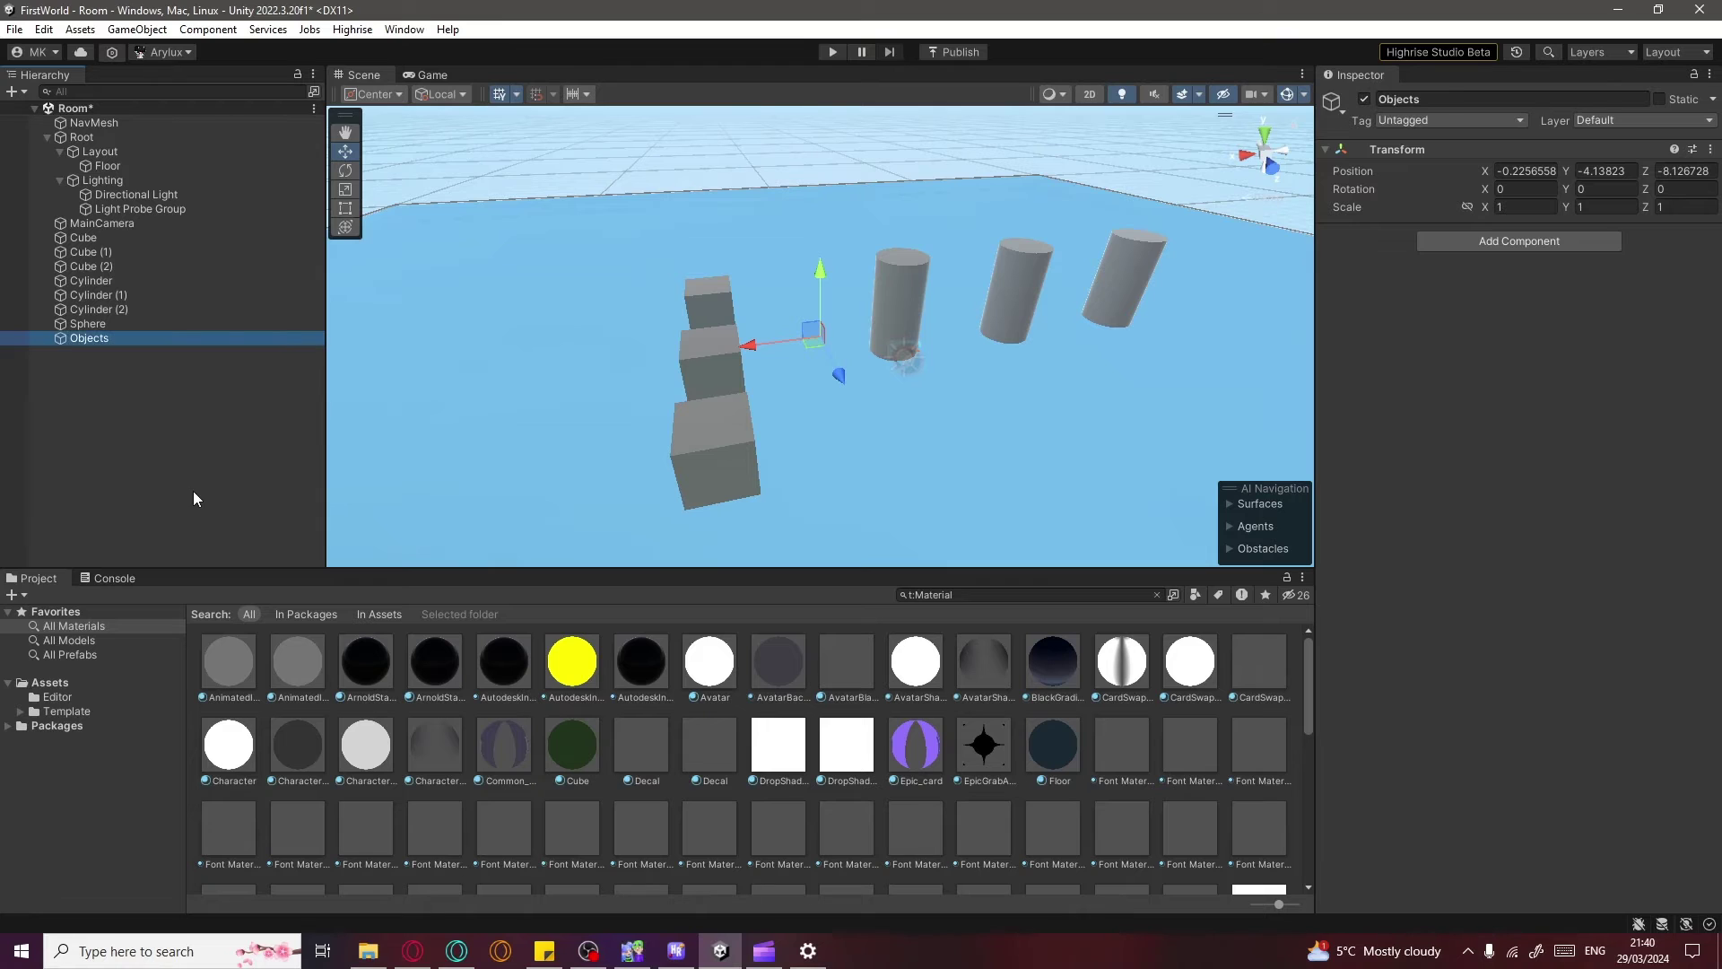
Parent all the cubes, the cylinders and the sphere to the Objects game object
{"action": "left_click", "coordinate": [79, 238]}
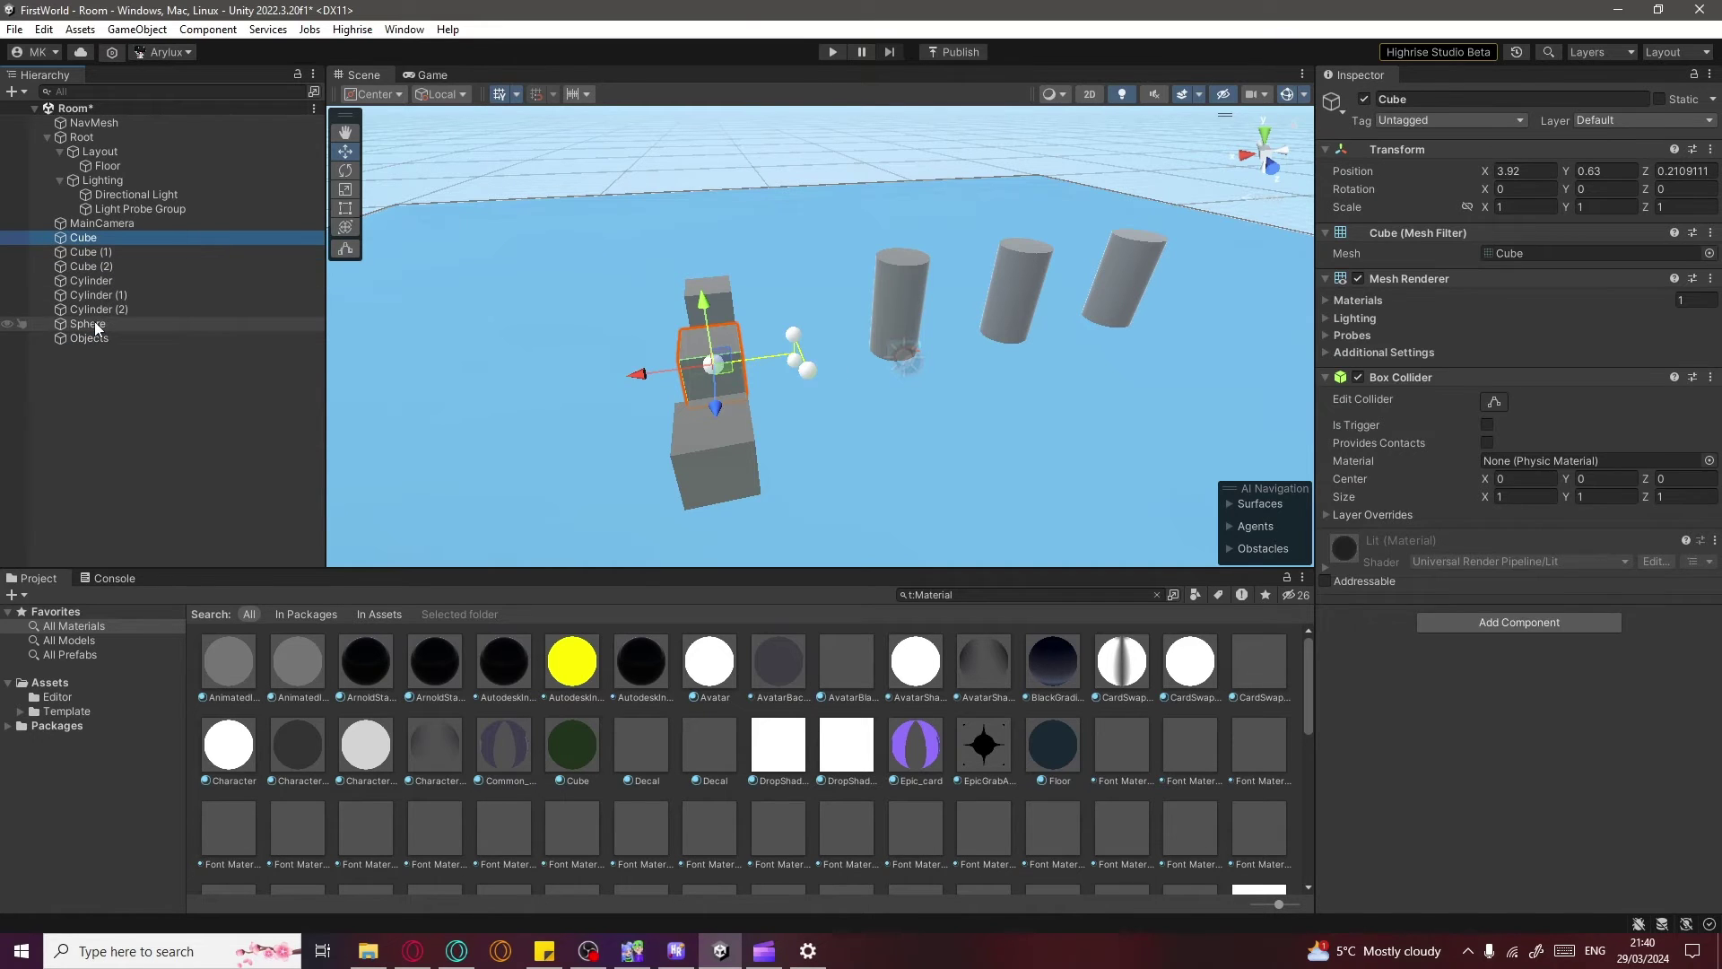
{"action": "left_click", "coordinate": [90, 324], "text": "ctrl"}
{"action": "left_click", "coordinate": [99, 310], "text": "ctrl"}
{"action": "left_click", "coordinate": [101, 295], "text": "ctrl"}
{"action": "left_click", "coordinate": [100, 280], "text": "ctrl"}
{"action": "left_click", "coordinate": [100, 266], "text": "ctrl"}
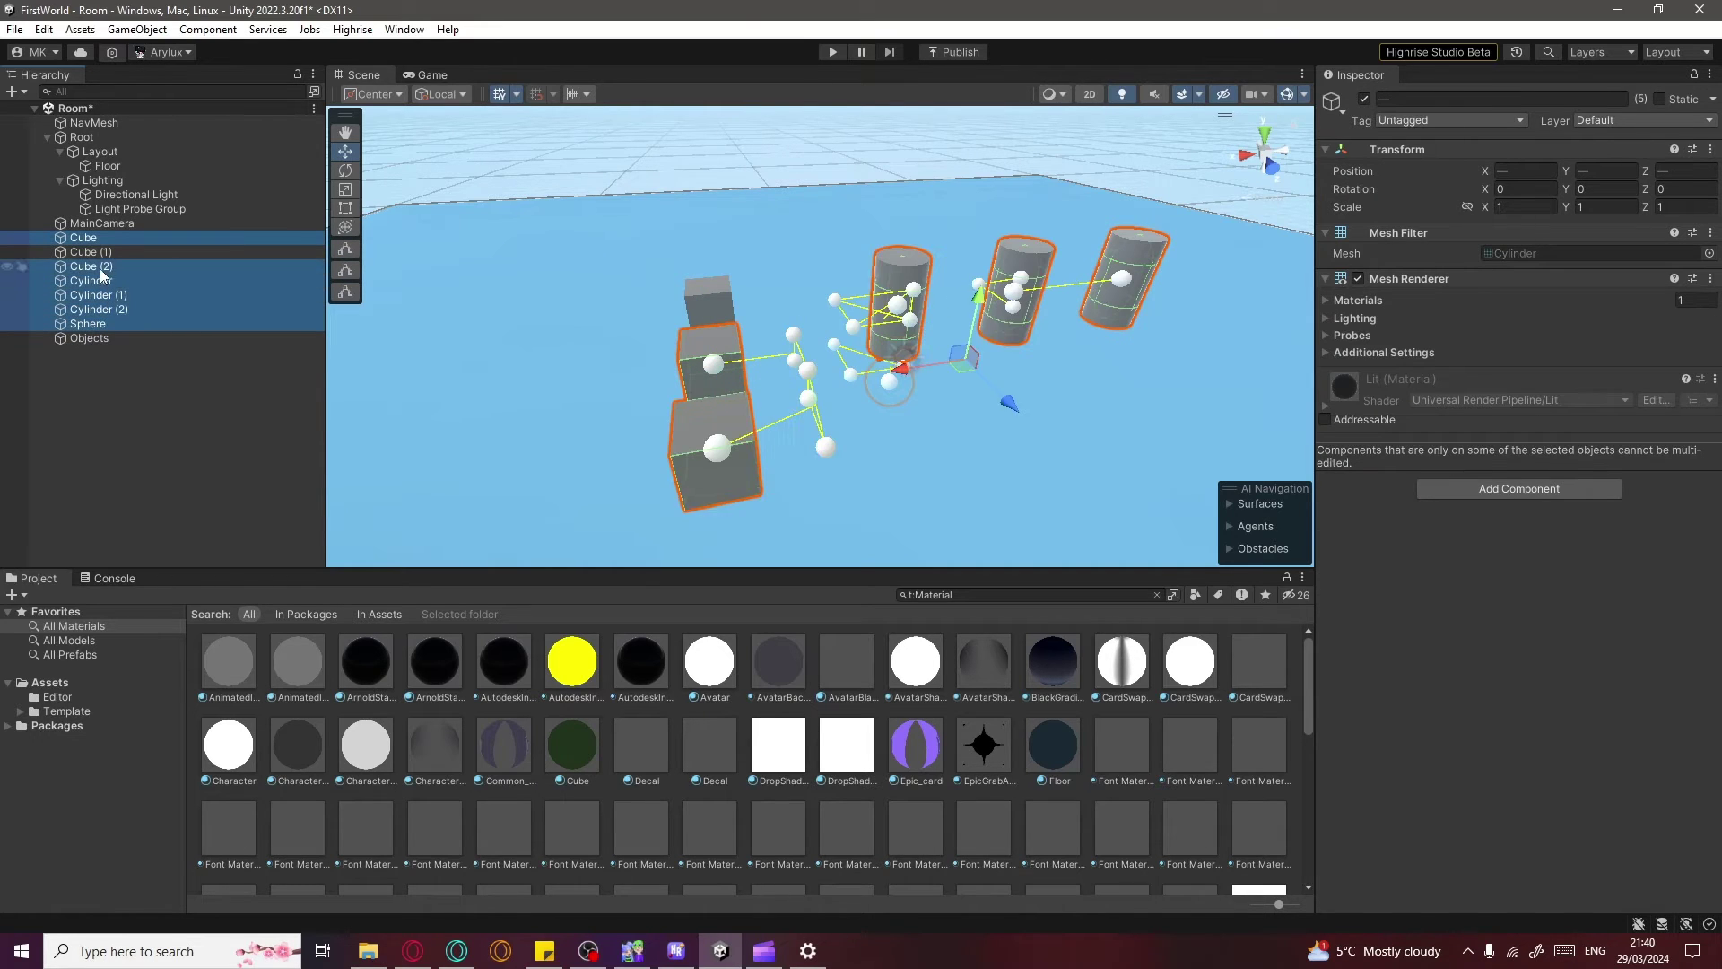
{"action": "left_click", "coordinate": [100, 252], "text": "ctrl"}
{"action": "left_click_drag", "start_coordinate": [84, 282], "coordinate": [158, 290]}
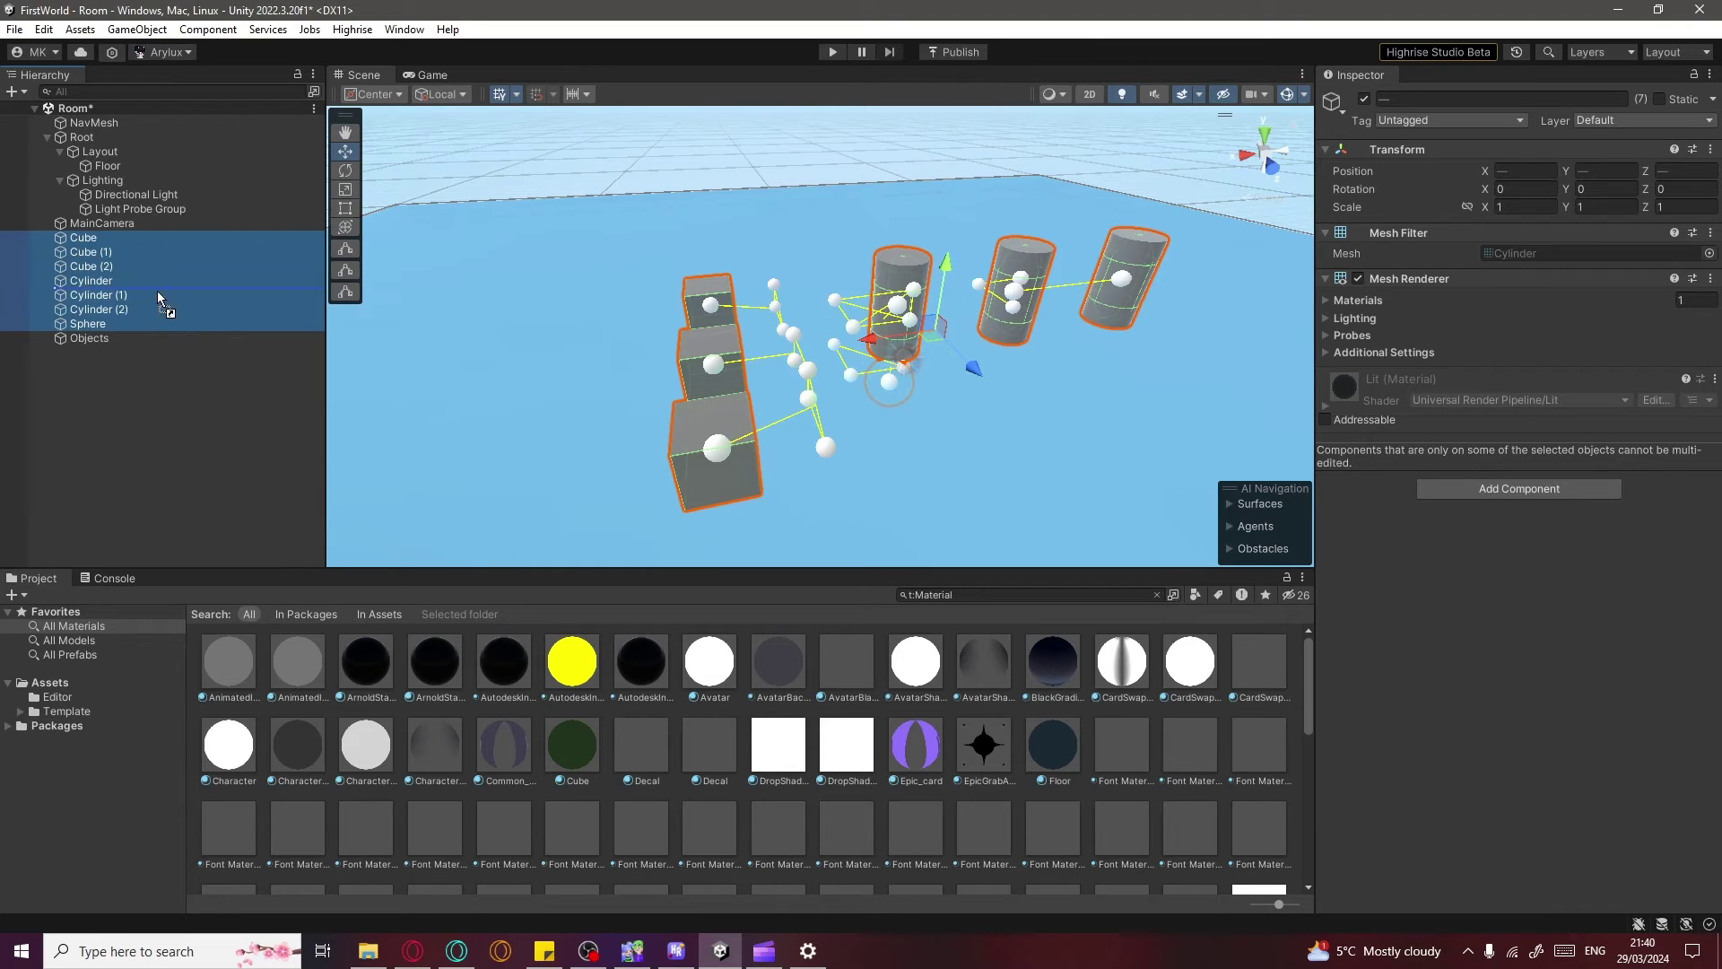
{"action": "left_click_drag", "start_coordinate": [123, 380], "coordinate": [93, 337]}
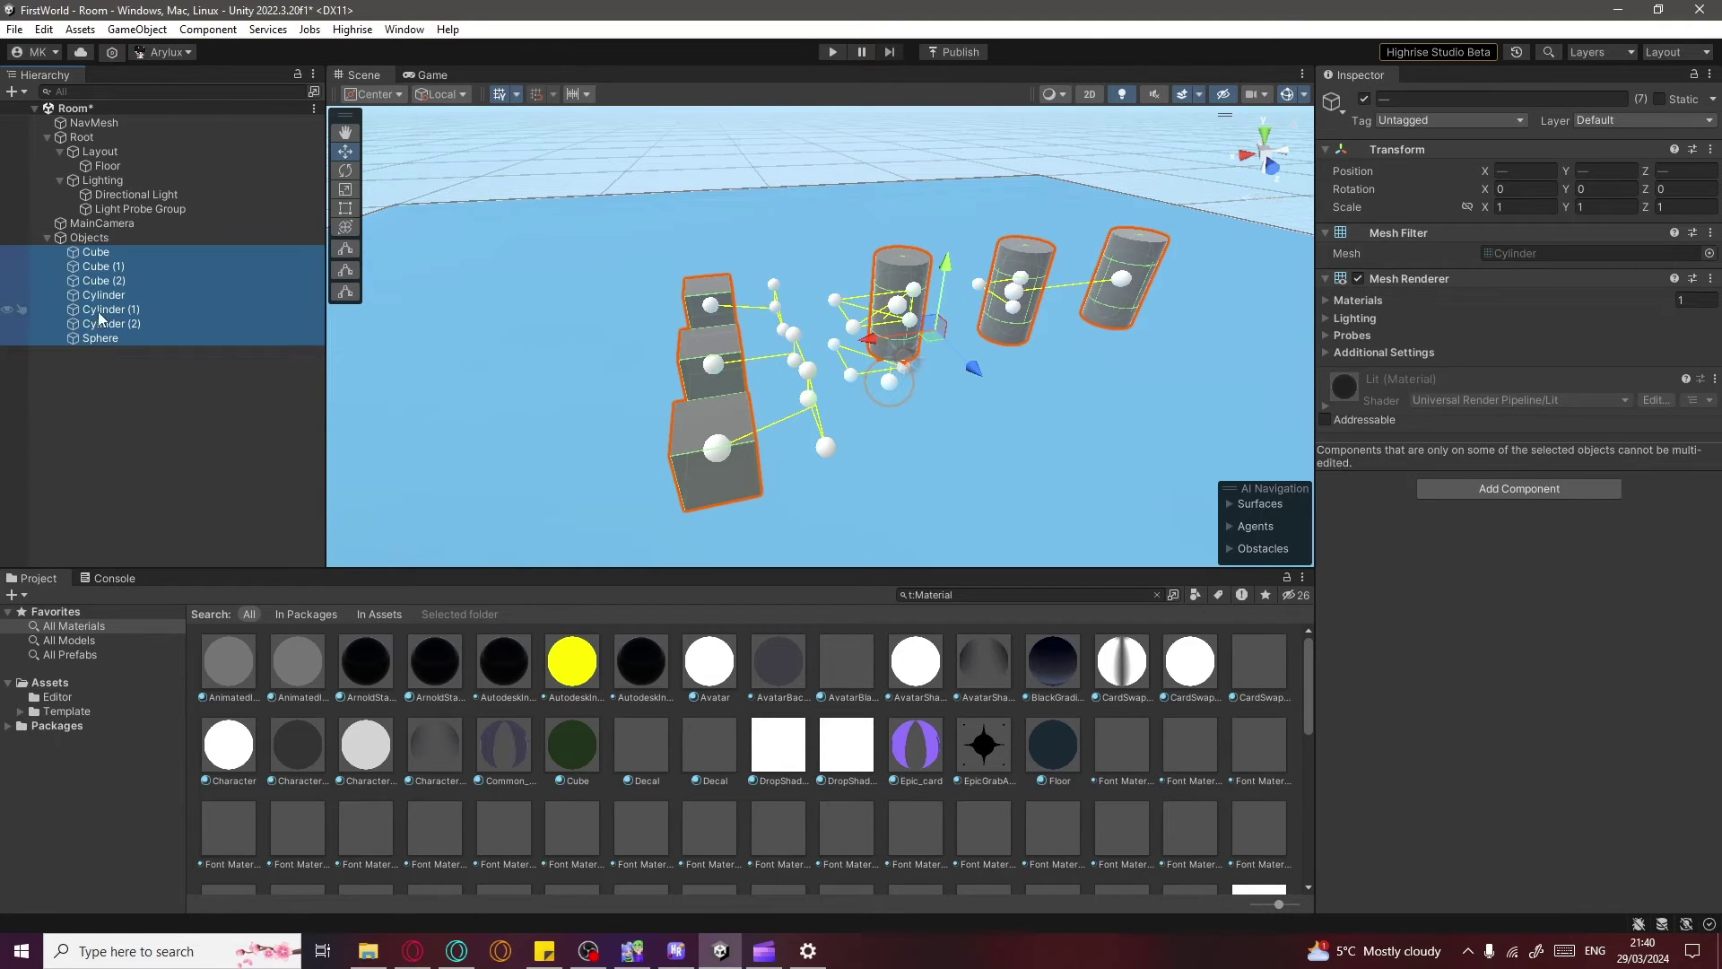
Collapse the Objects, Lighting, Layout and Root groups in the scene hierarchy and clear the selection
{"action": "left_click", "coordinate": [48, 238]}
{"action": "left_click", "coordinate": [60, 180]}
{"action": "left_click", "coordinate": [59, 151]}
{"action": "left_click", "coordinate": [47, 137]}
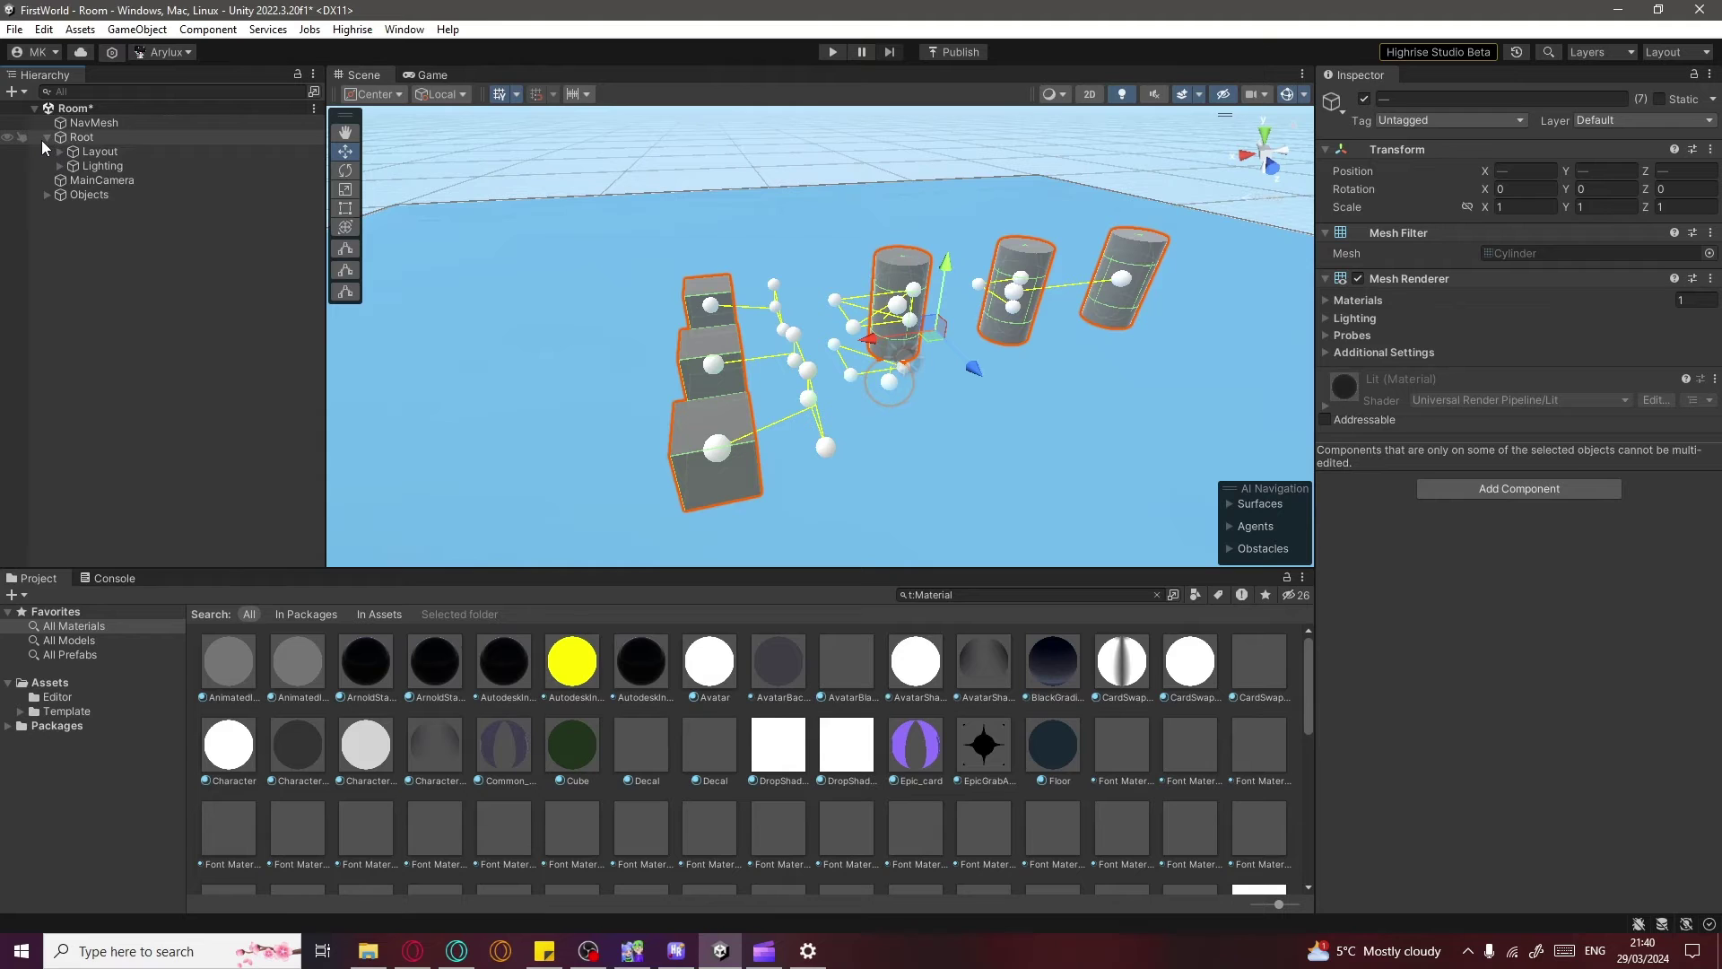
{"action": "left_click", "coordinate": [99, 206]}
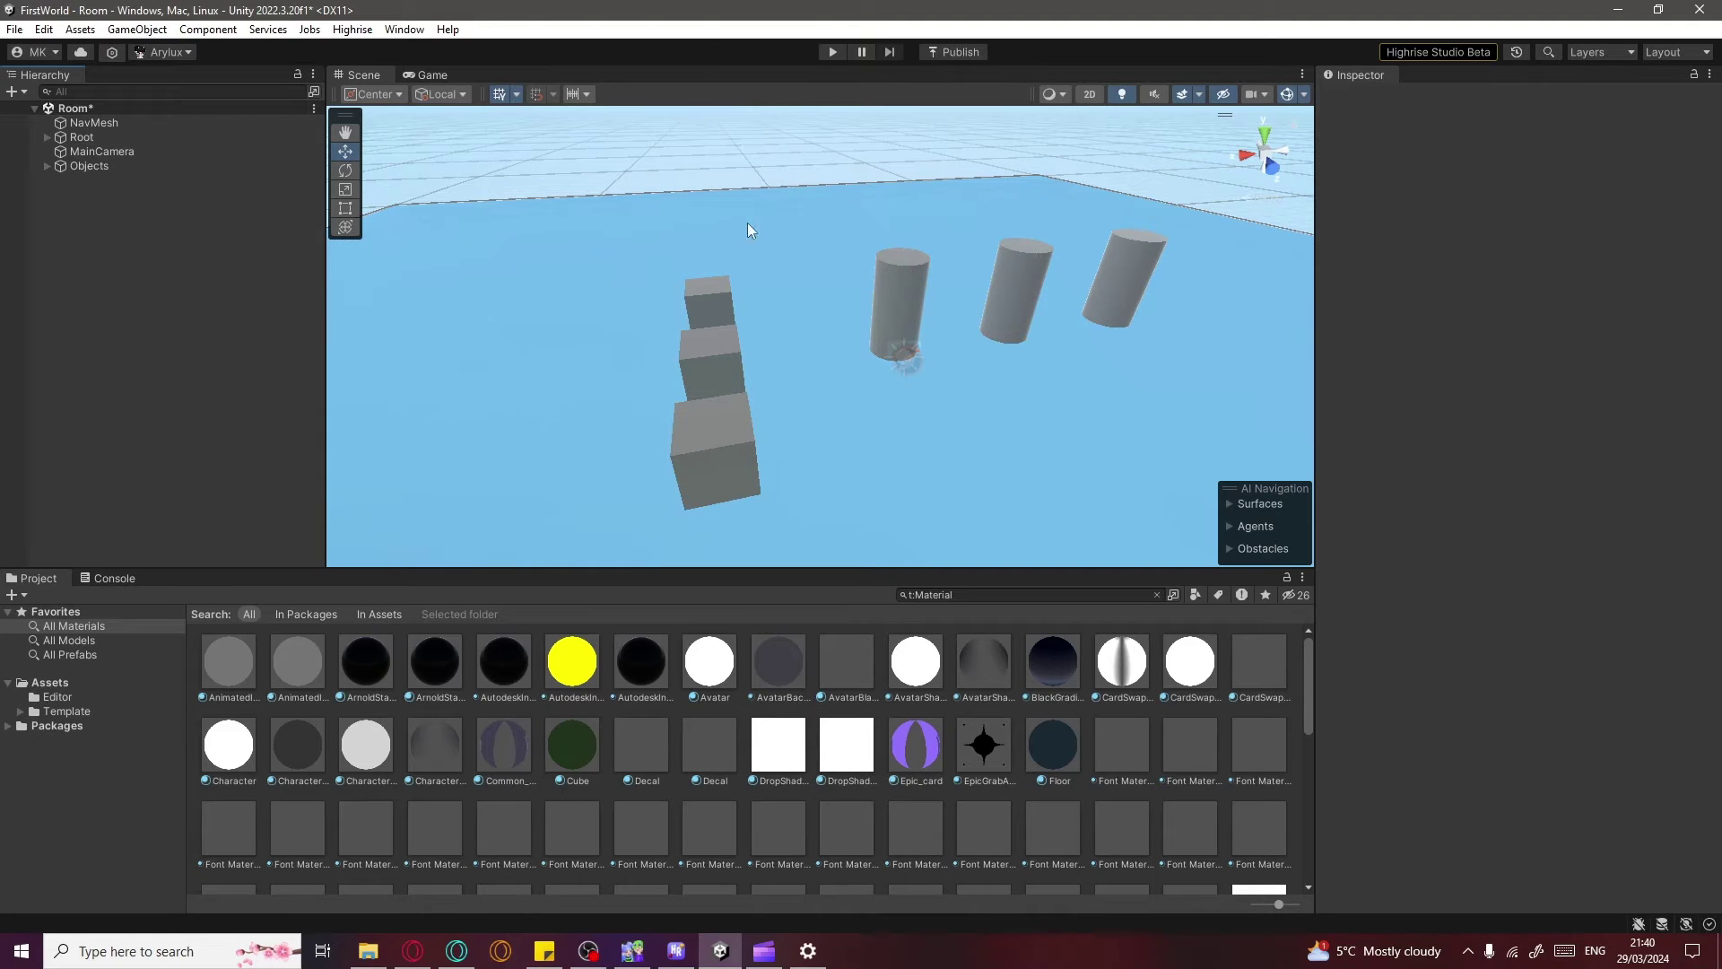
Play-test how the avatar moves past the cylinders by sending it to several spots around them, and stop the play session
{"action": "right_click_drag", "start_coordinate": [696, 148], "coordinate": [907, 335]}
{"action": "left_click", "coordinate": [832, 52]}
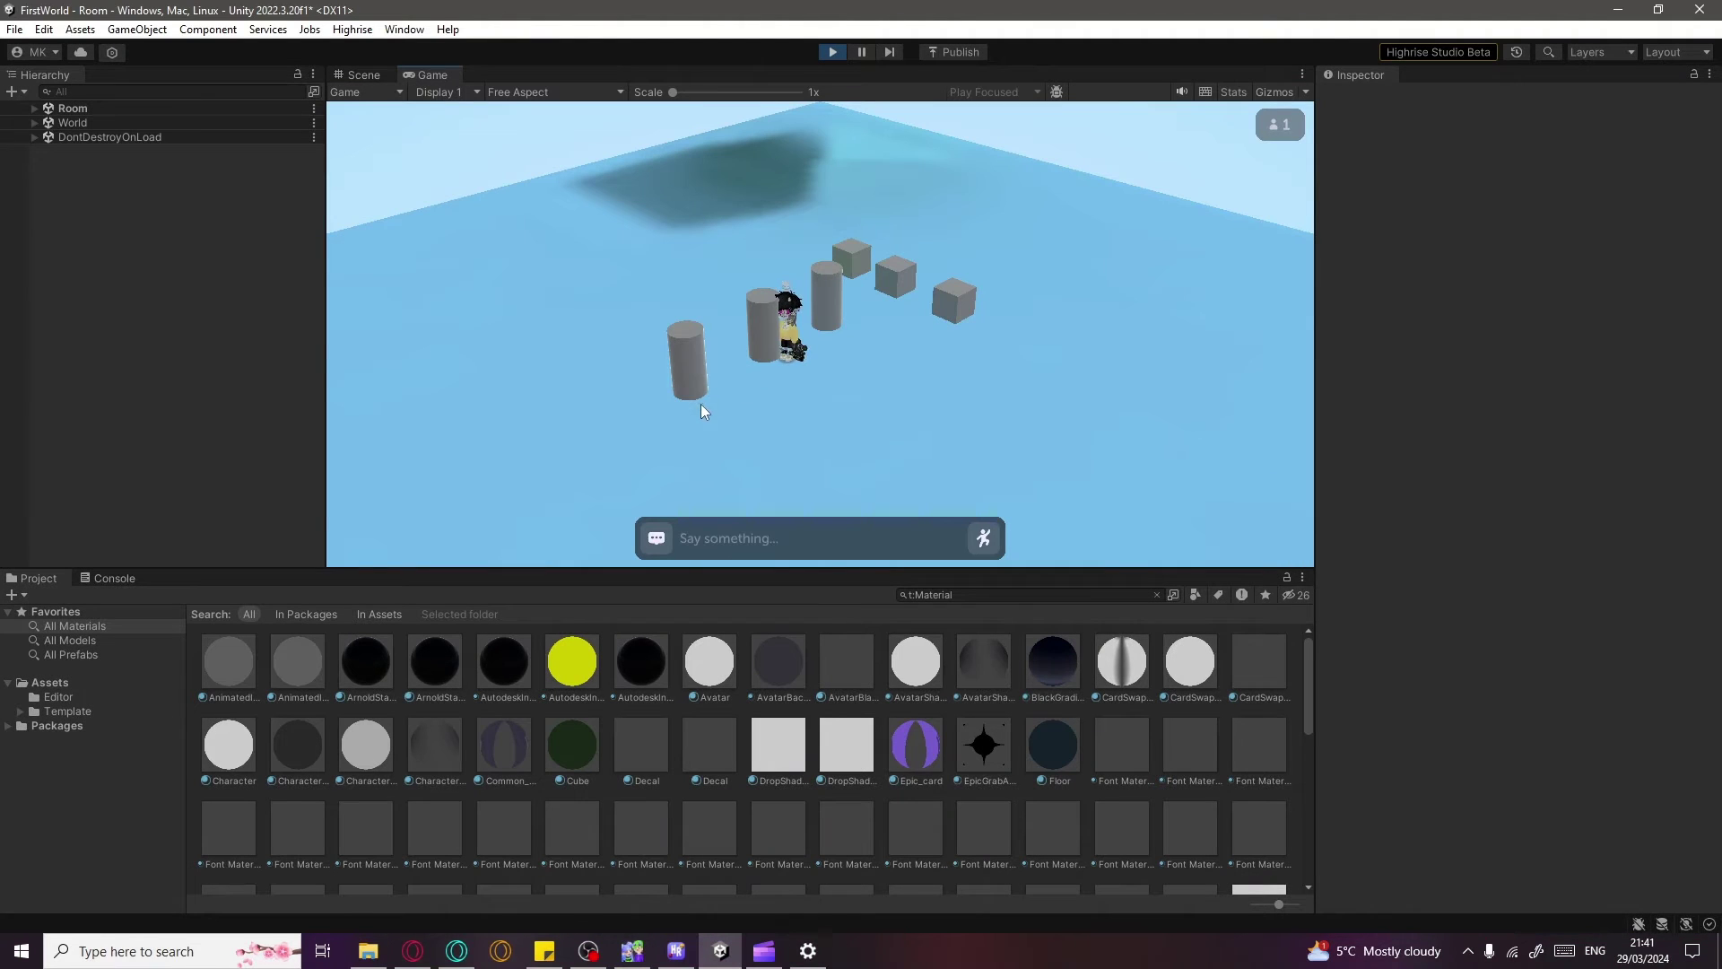
{"action": "left_click", "coordinate": [650, 405]}
{"action": "left_click", "coordinate": [867, 355]}
{"action": "left_click", "coordinate": [765, 268]}
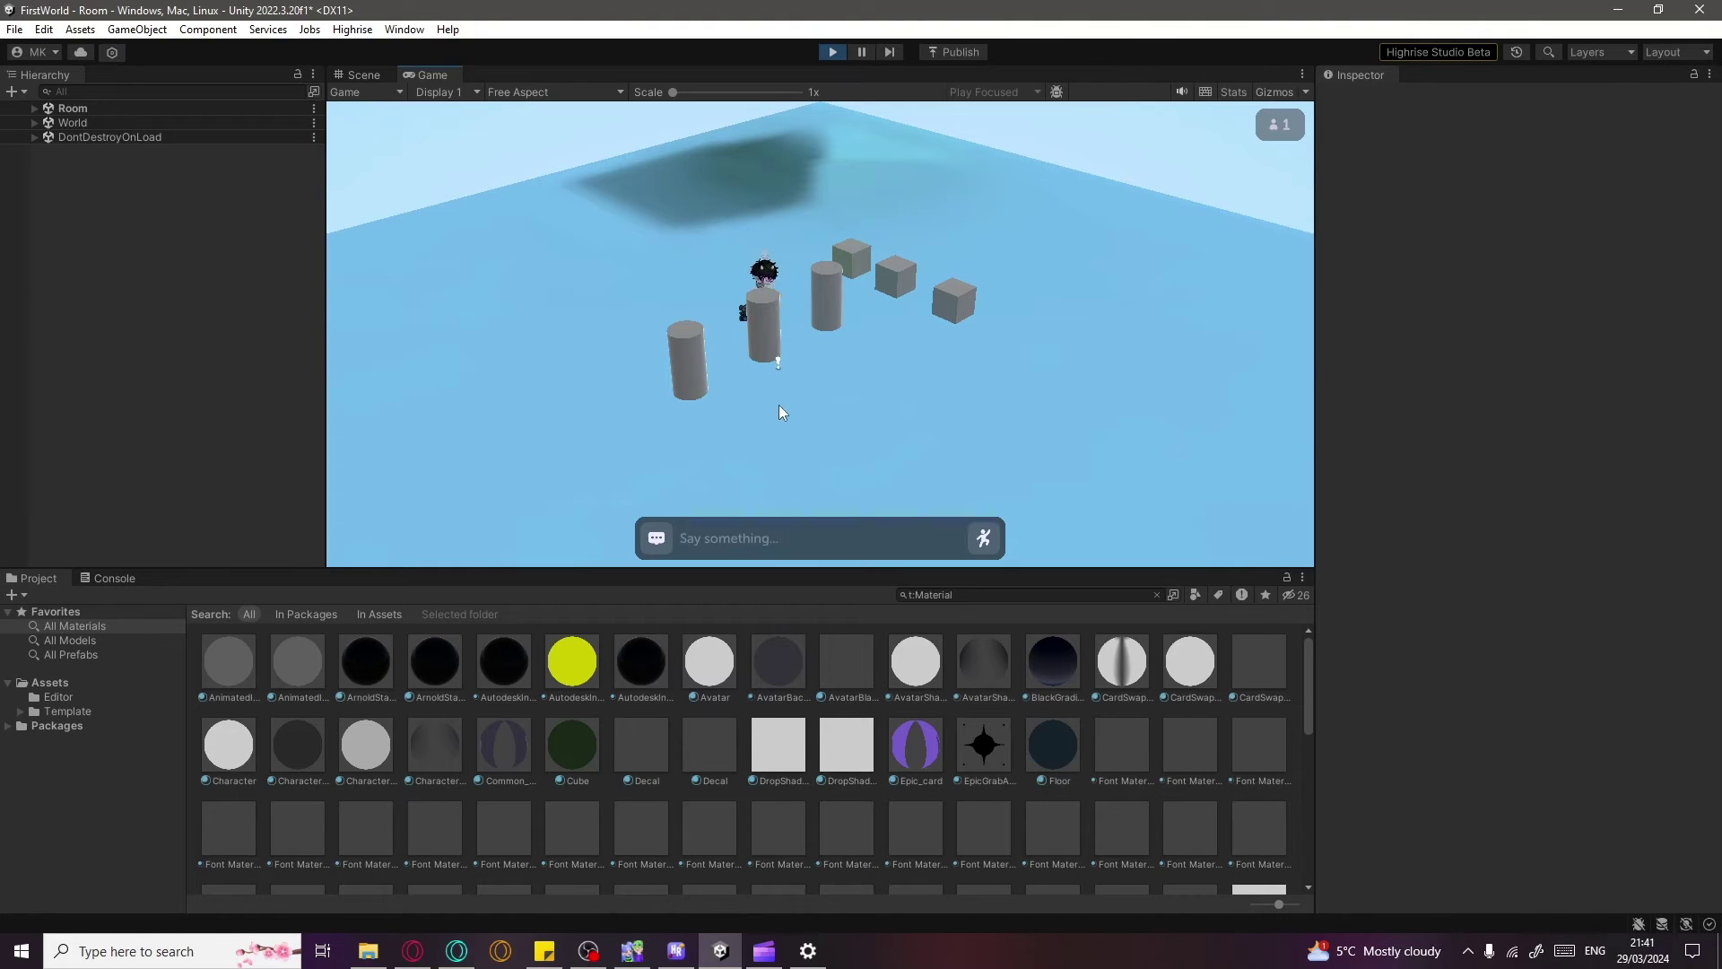
{"action": "left_click", "coordinate": [630, 391]}
{"action": "left_click", "coordinate": [777, 377]}
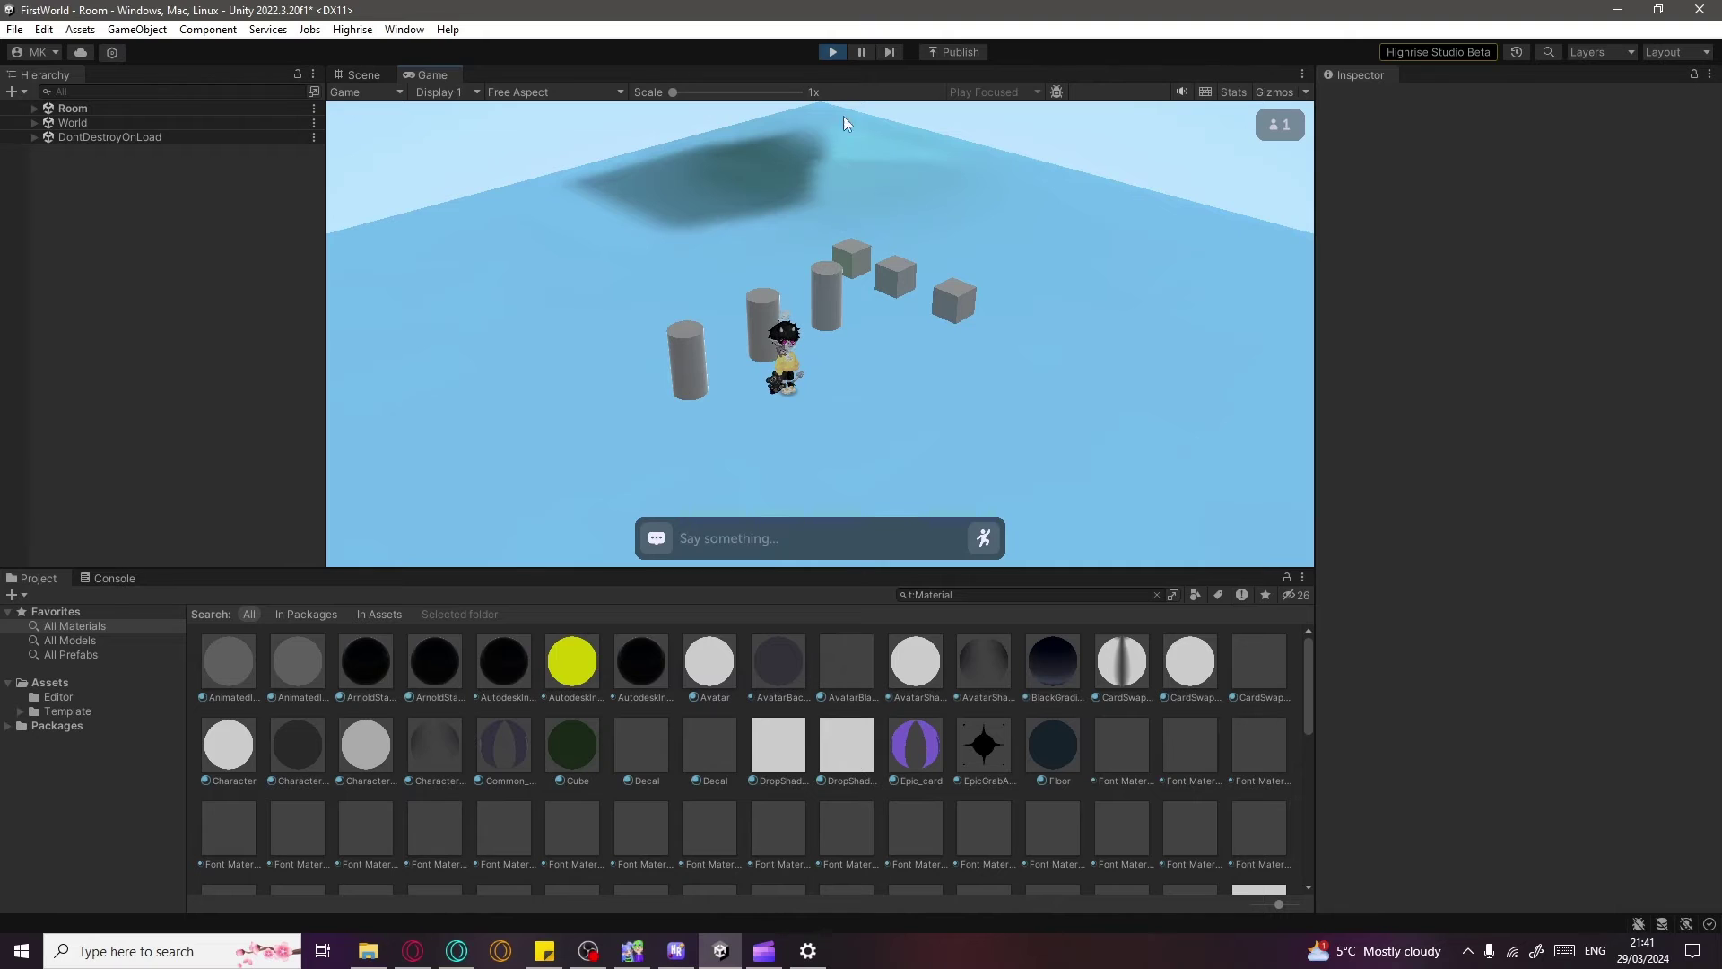
{"action": "left_click", "coordinate": [833, 52]}
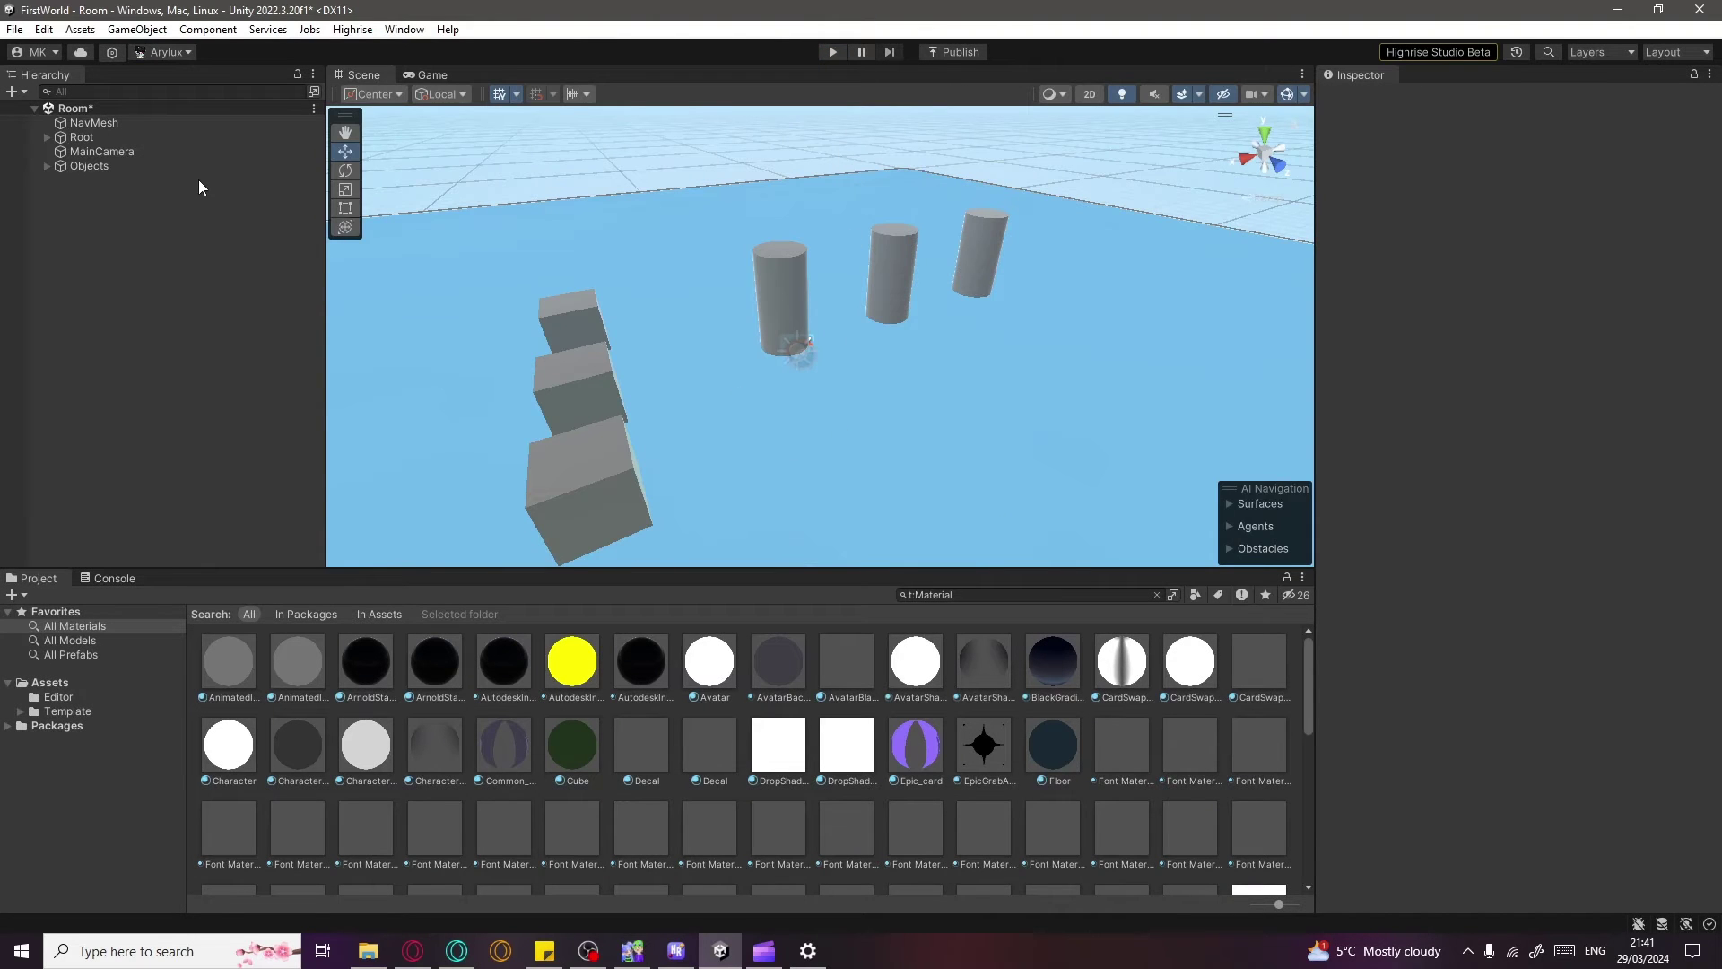
Rebake the NavMesh surface to include the new cubes and cylinders, and inspect the walkable area around them
{"action": "left_click", "coordinate": [111, 122]}
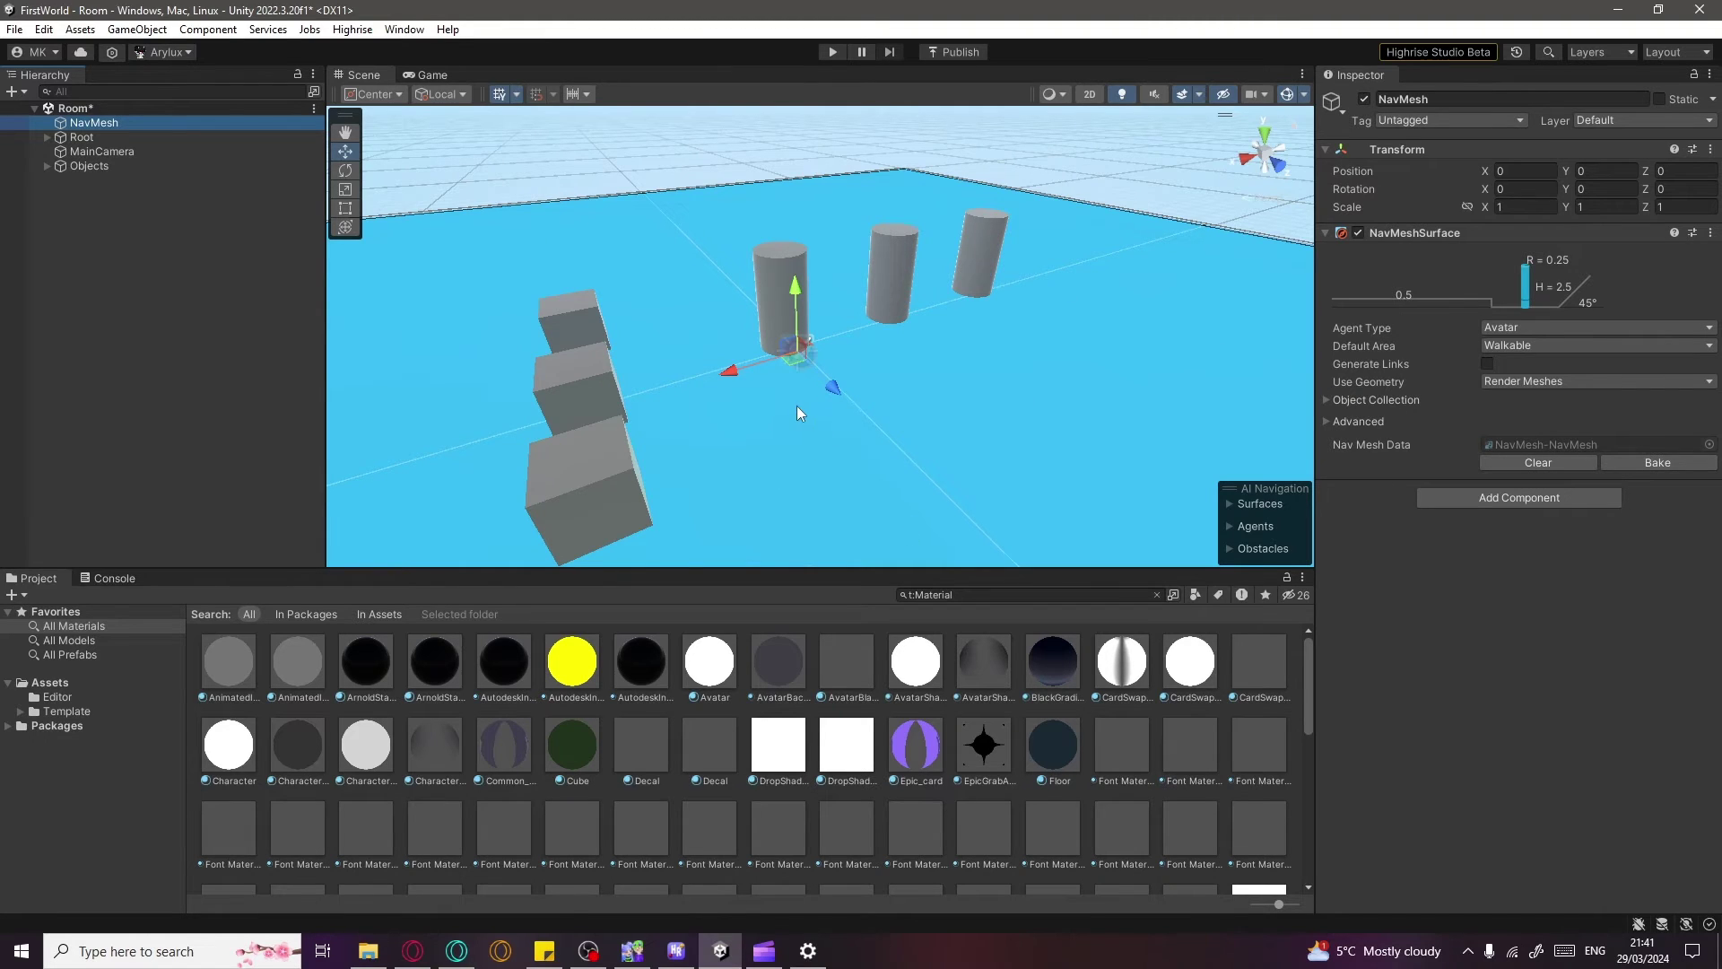
{"action": "left_click", "coordinate": [1638, 466]}
{"action": "middle_click_drag", "start_coordinate": [729, 438], "coordinate": [782, 479]}
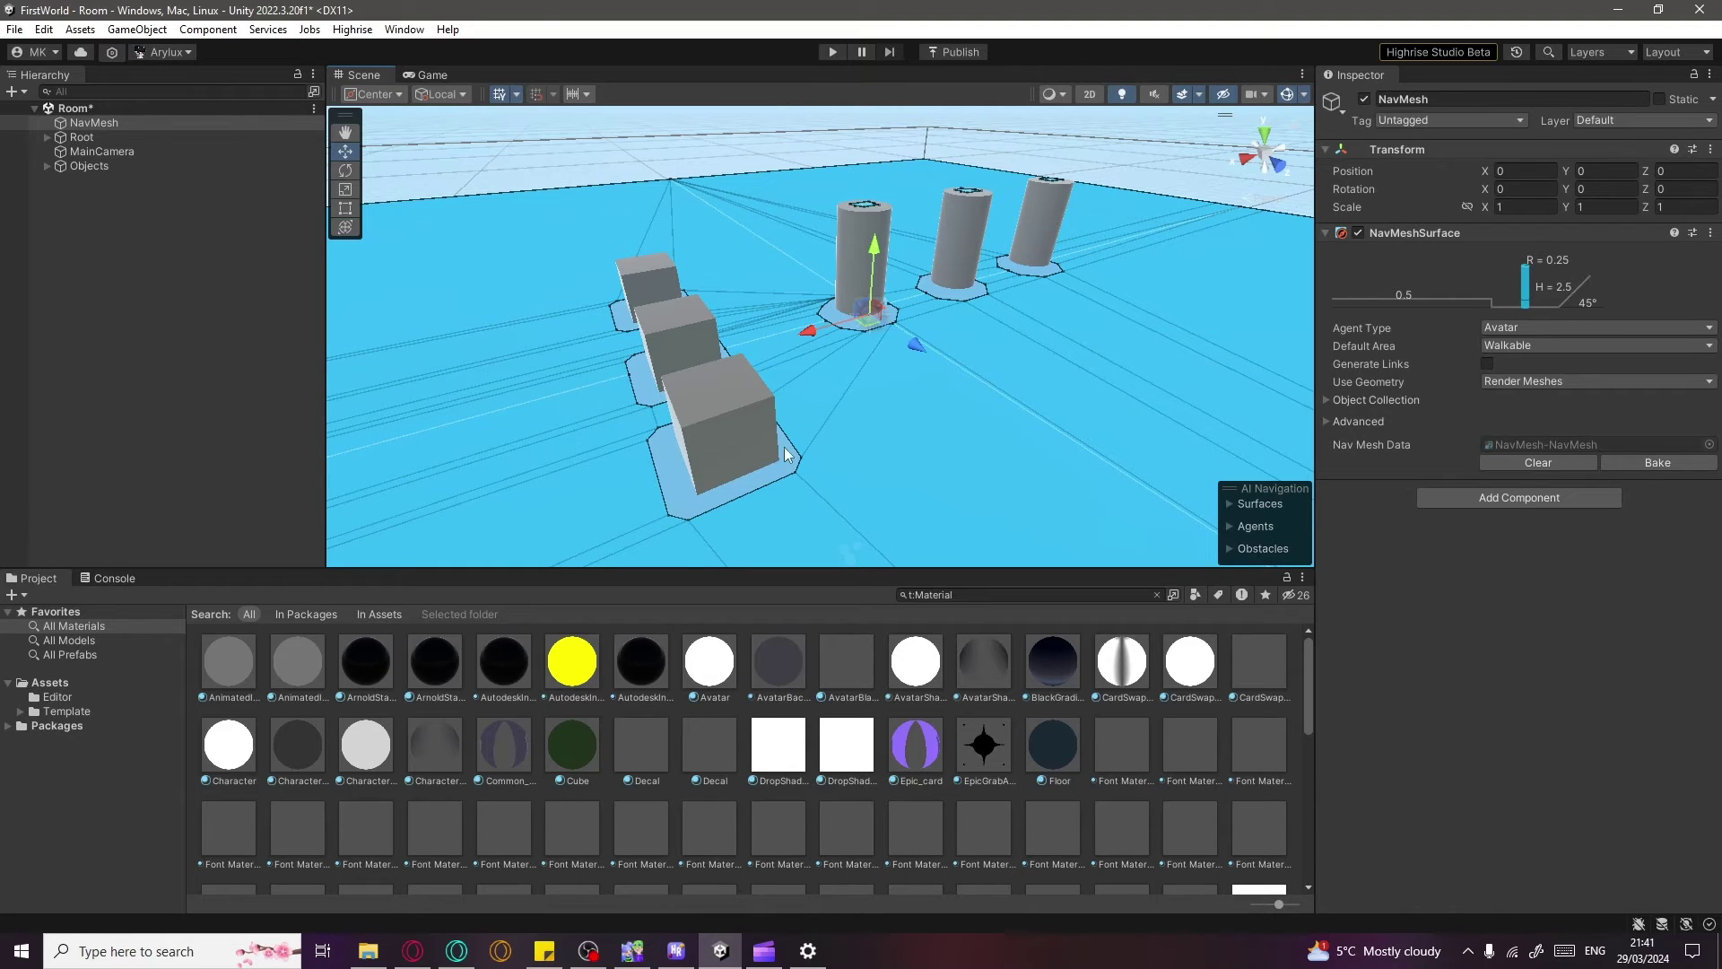
Play-test the rebaked NavMesh by sending the avatar around the cylinders and past the cubes, and stop the play session
{"action": "left_click", "coordinate": [827, 415]}
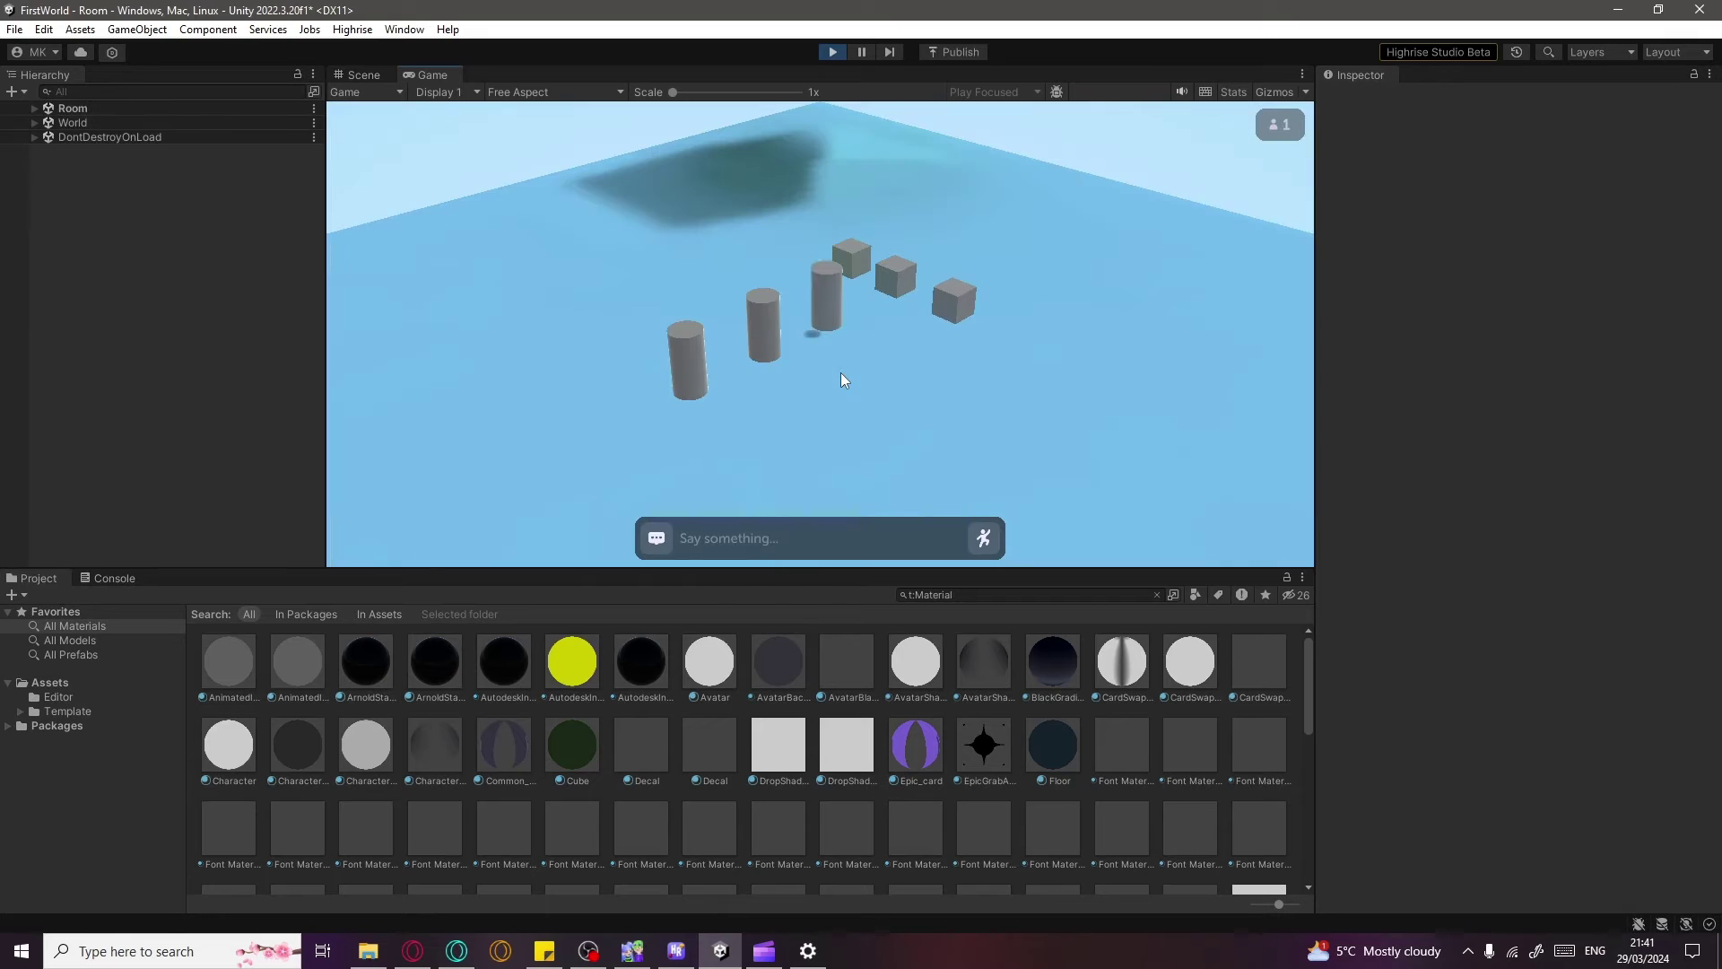
{"action": "left_click", "coordinate": [758, 369]}
{"action": "left_click", "coordinate": [622, 350]}
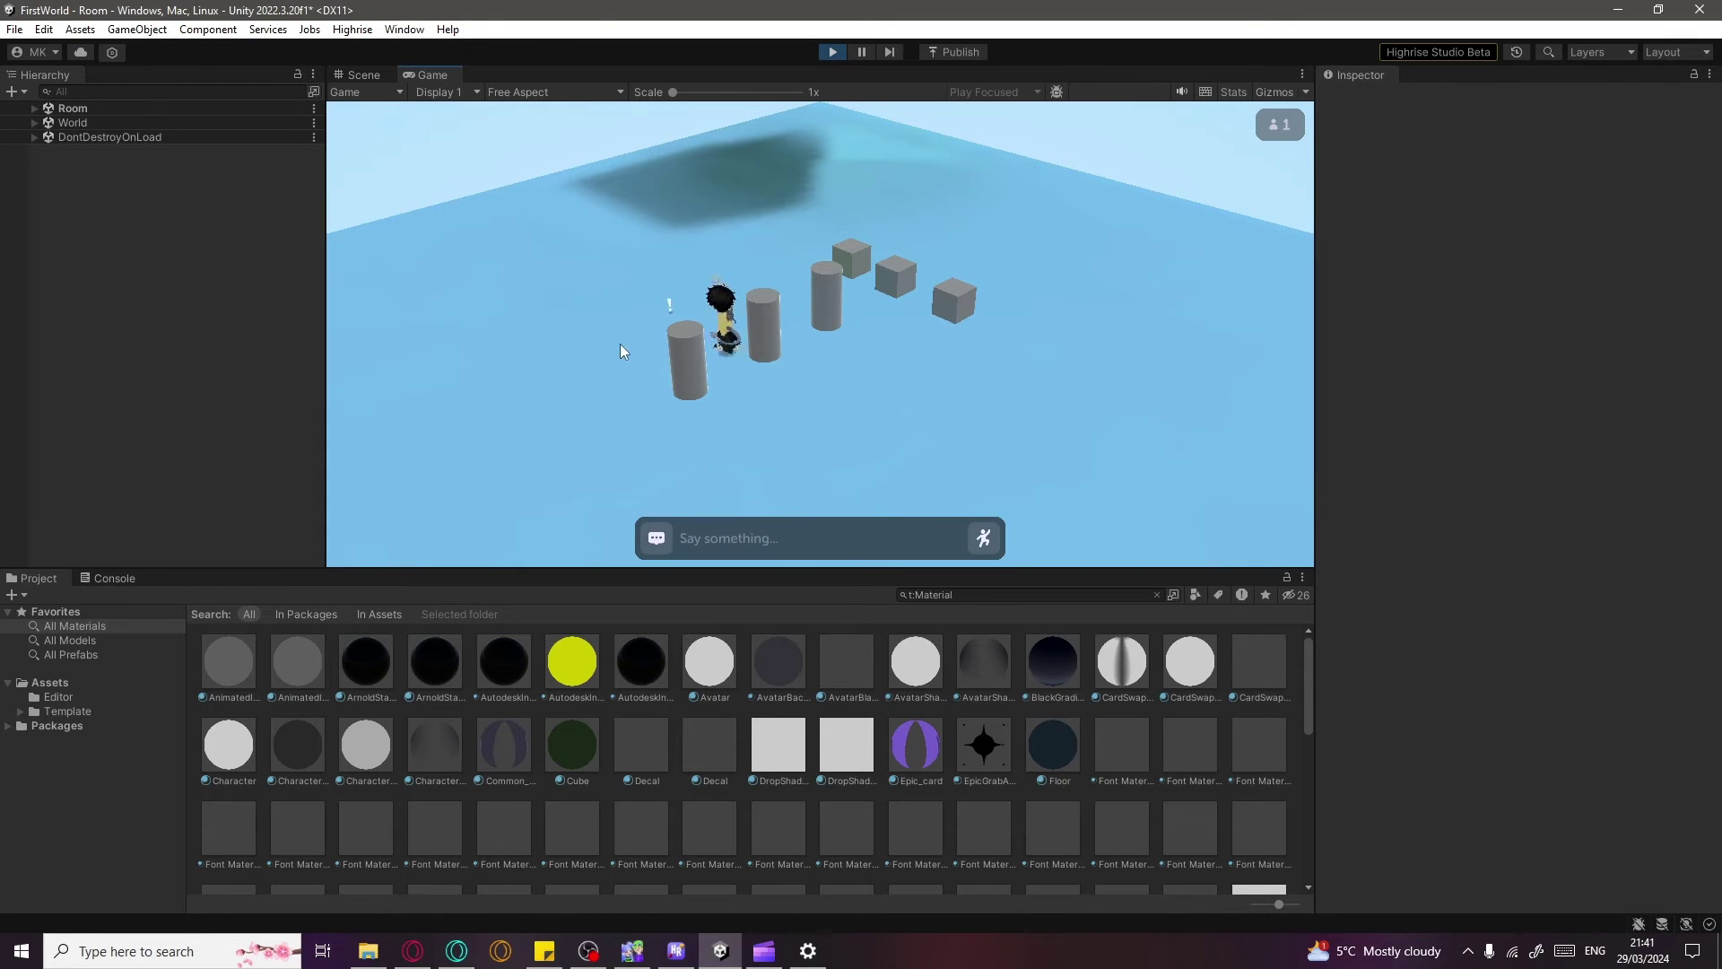
{"action": "left_click", "coordinate": [669, 419]}
{"action": "left_click", "coordinate": [638, 277]}
{"action": "left_click", "coordinate": [767, 289]}
{"action": "left_click", "coordinate": [998, 281]}
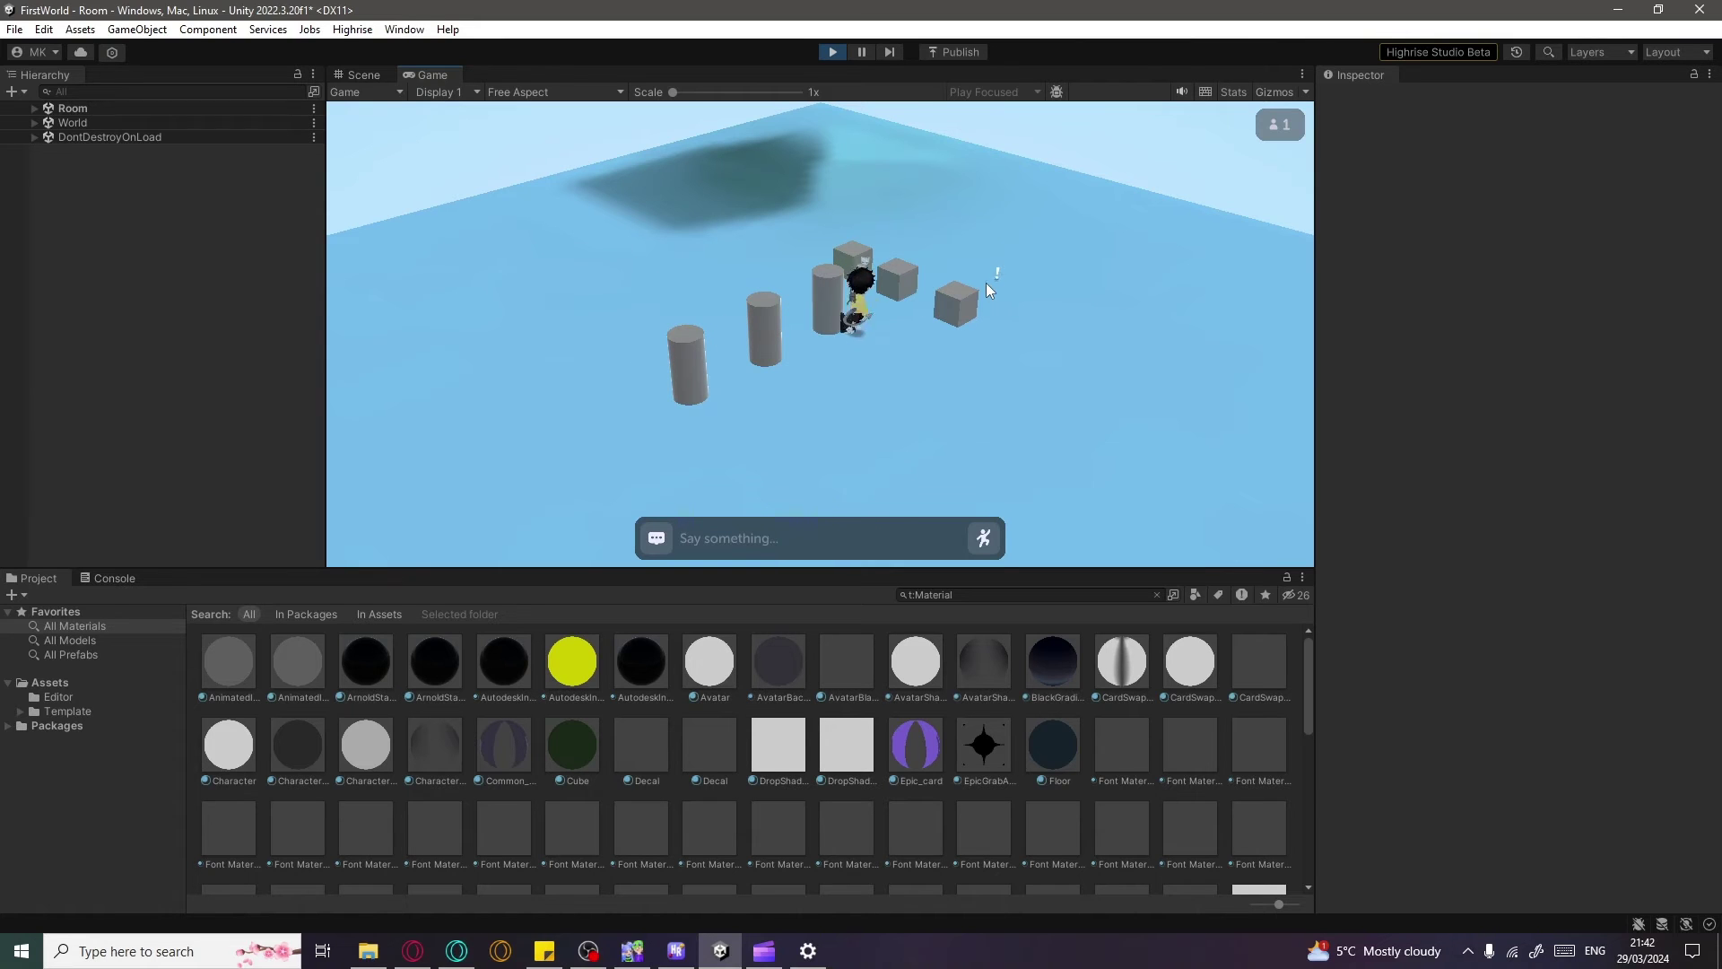
{"action": "left_click", "coordinate": [831, 53]}
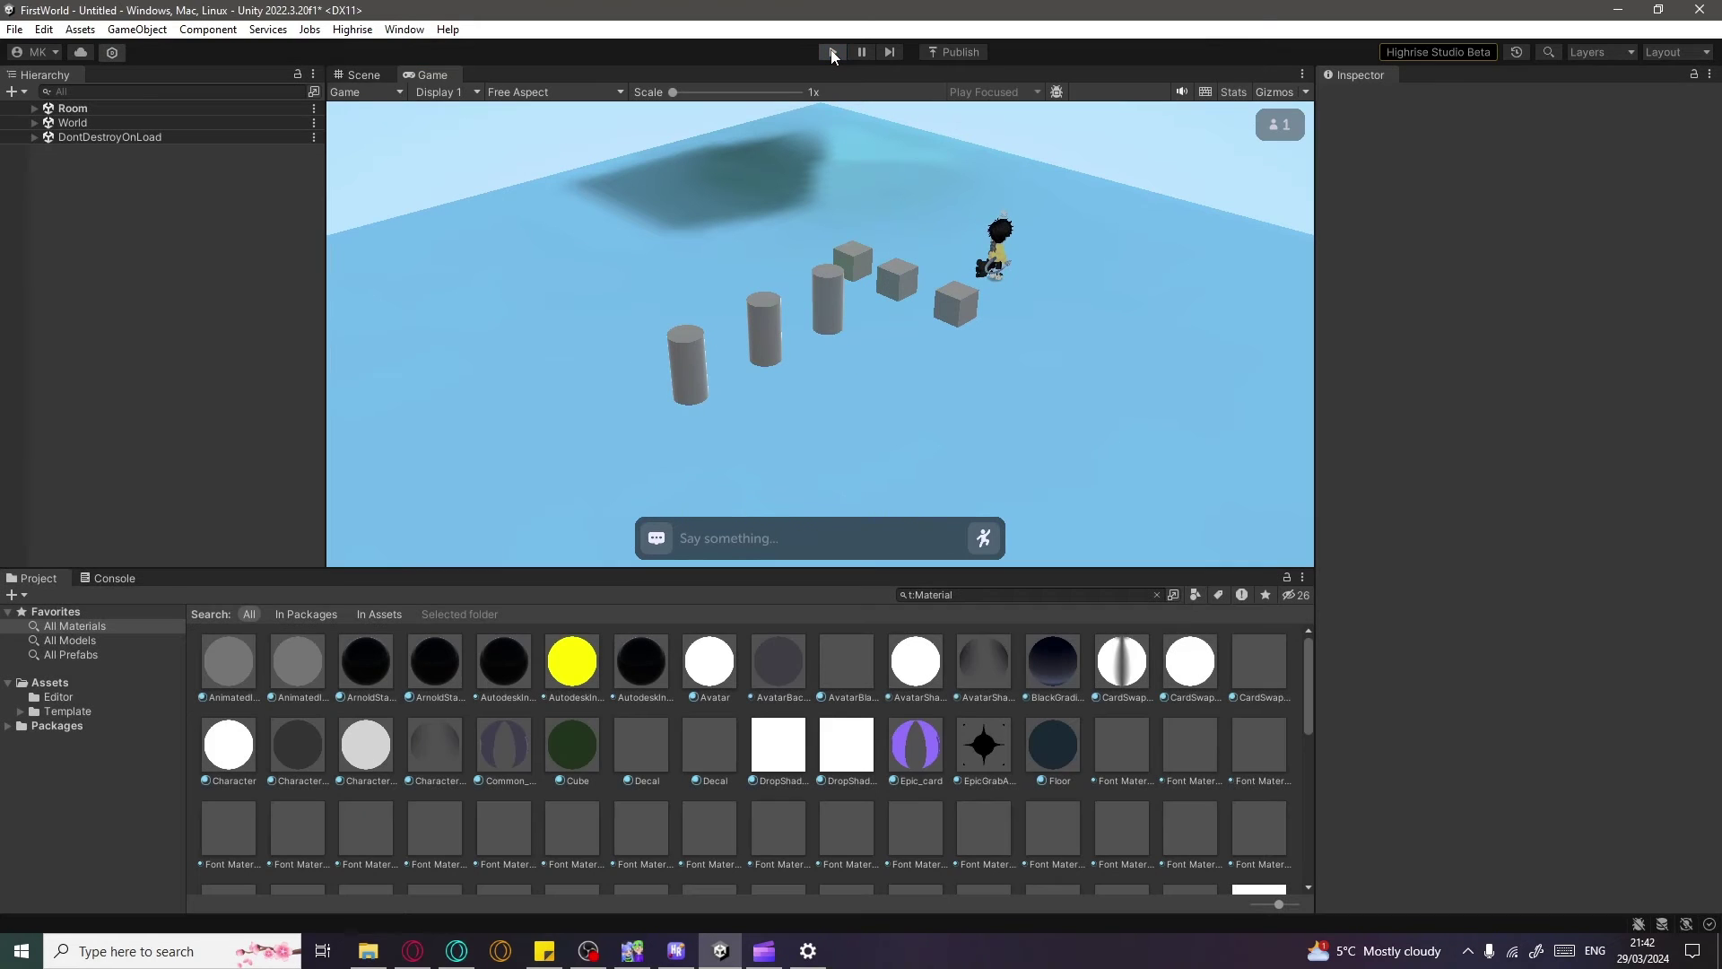
Start a new play session and send the avatar around the cylinders to the open floor in front of them
{"action": "left_click", "coordinate": [831, 53]}
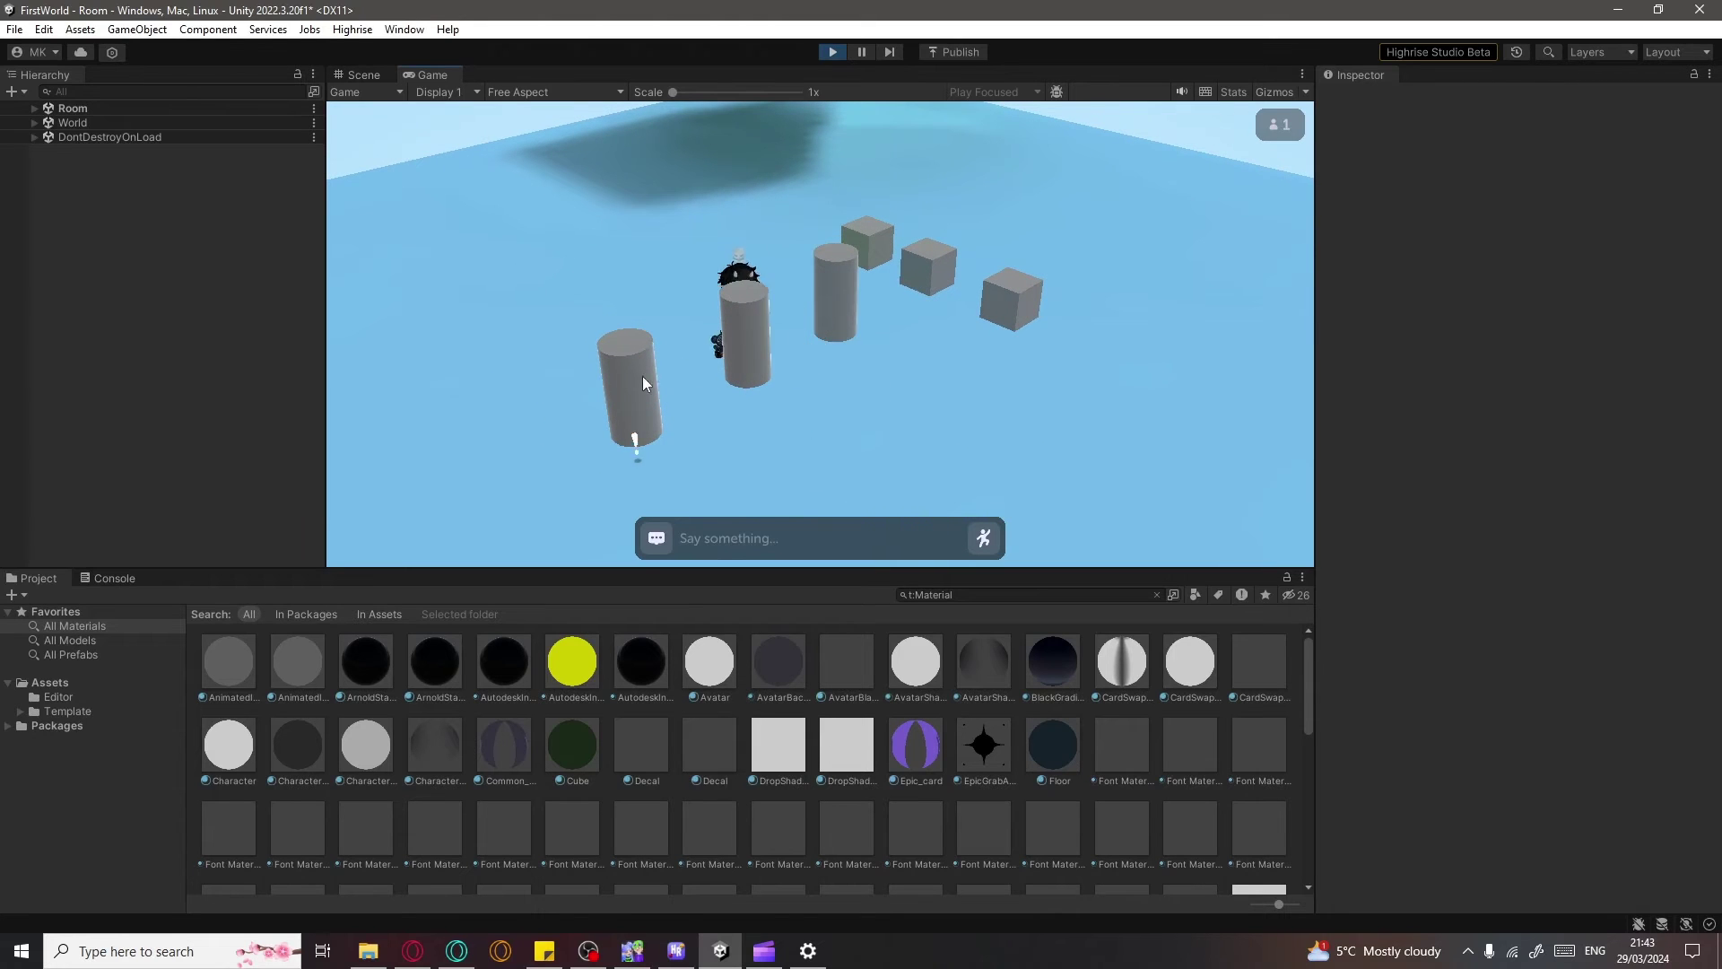
{"action": "left_click", "coordinate": [934, 361]}
{"action": "left_click", "coordinate": [778, 459]}
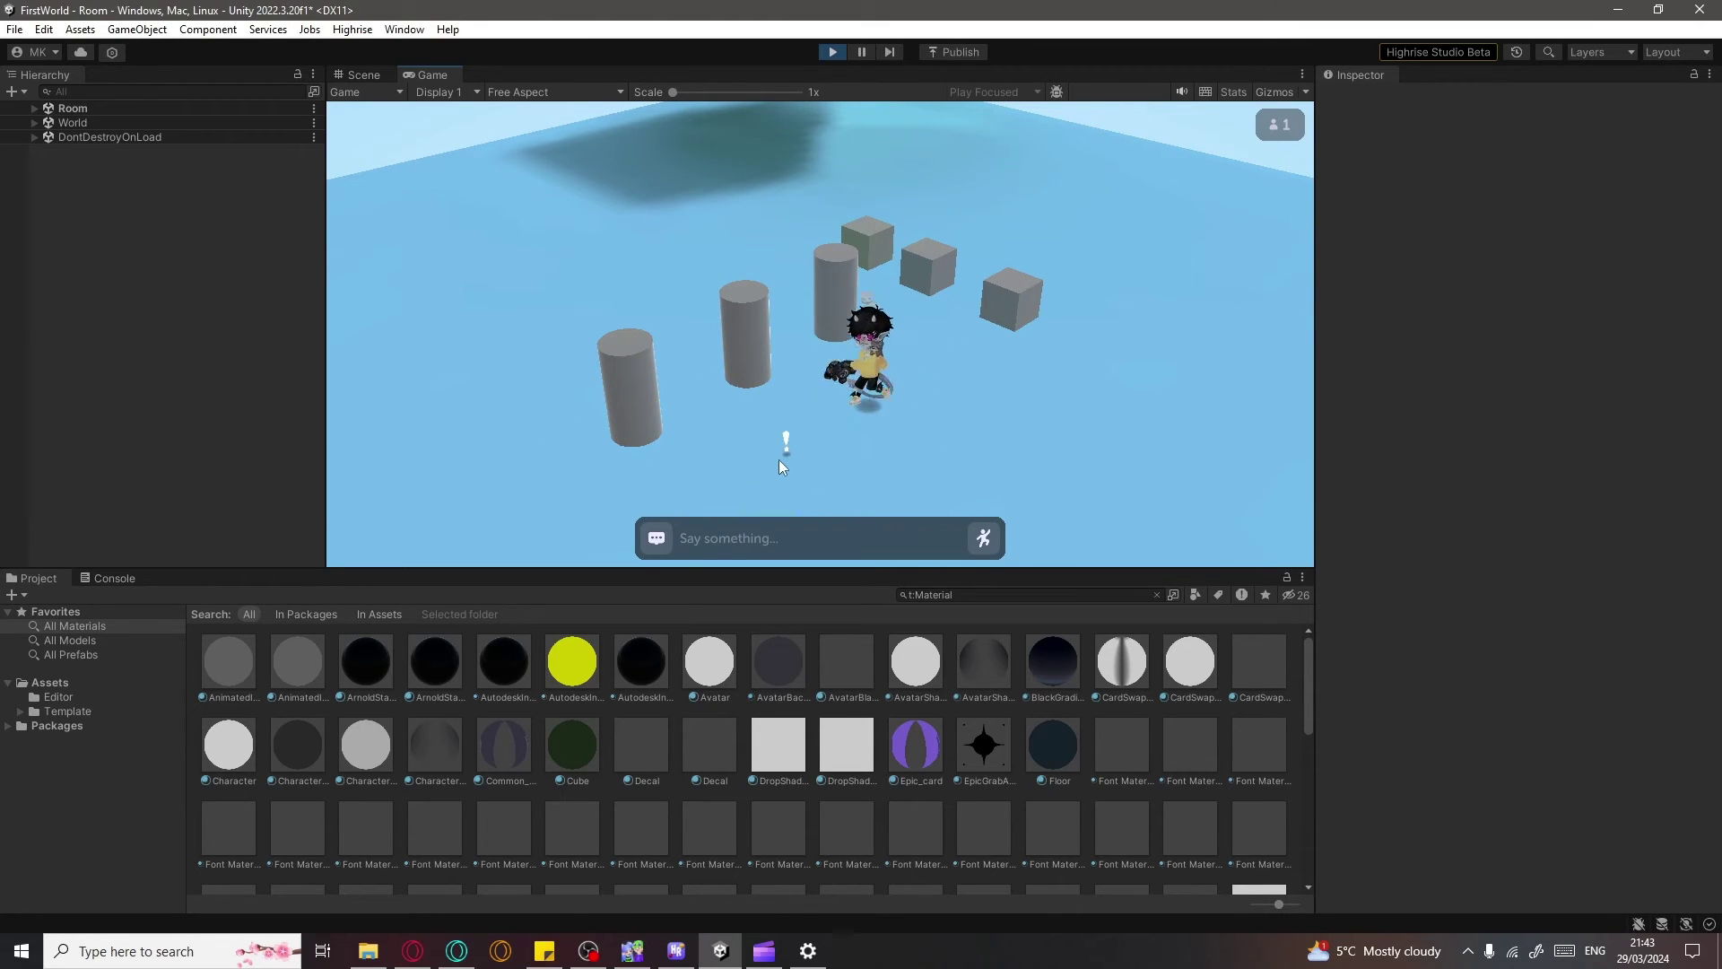
{"action": "left_click", "coordinate": [865, 449]}
{"action": "left_click", "coordinate": [879, 487]}
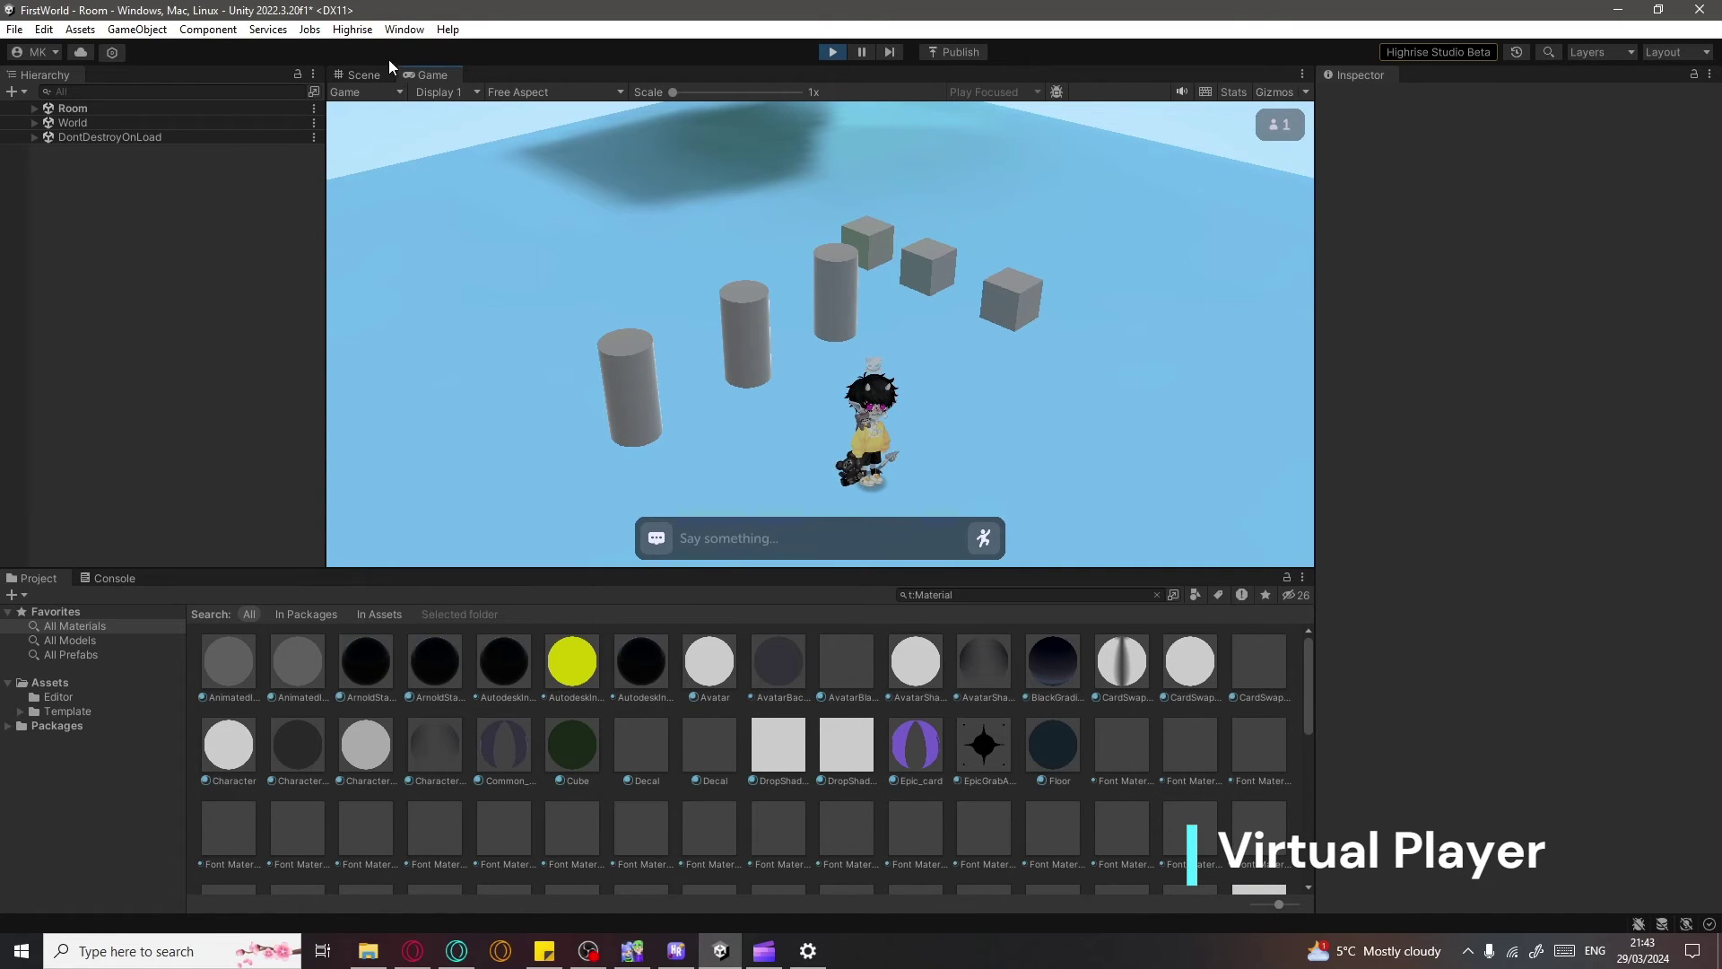
Launch a Virtual Player from the Highrise Studio tools and move and narrow its window so both avatars show in the game view
{"action": "left_click", "coordinate": [350, 32]}
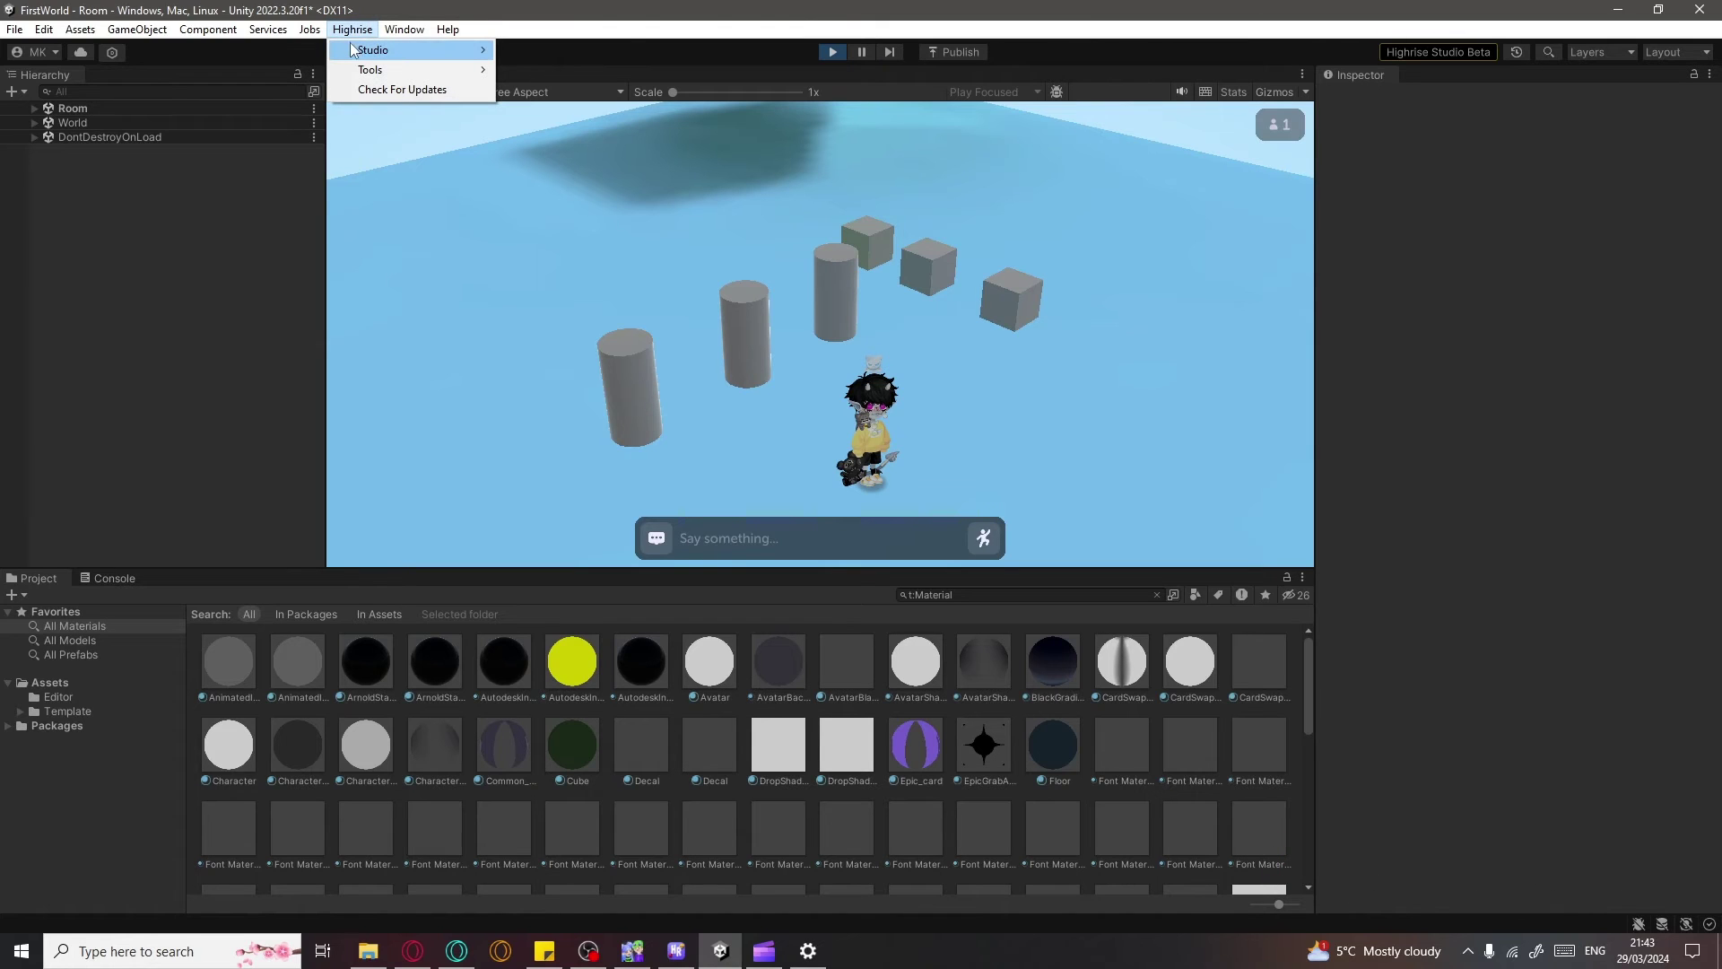
{"action": "mouse_move", "coordinate": [356, 52]}
{"action": "left_click", "coordinate": [546, 52]}
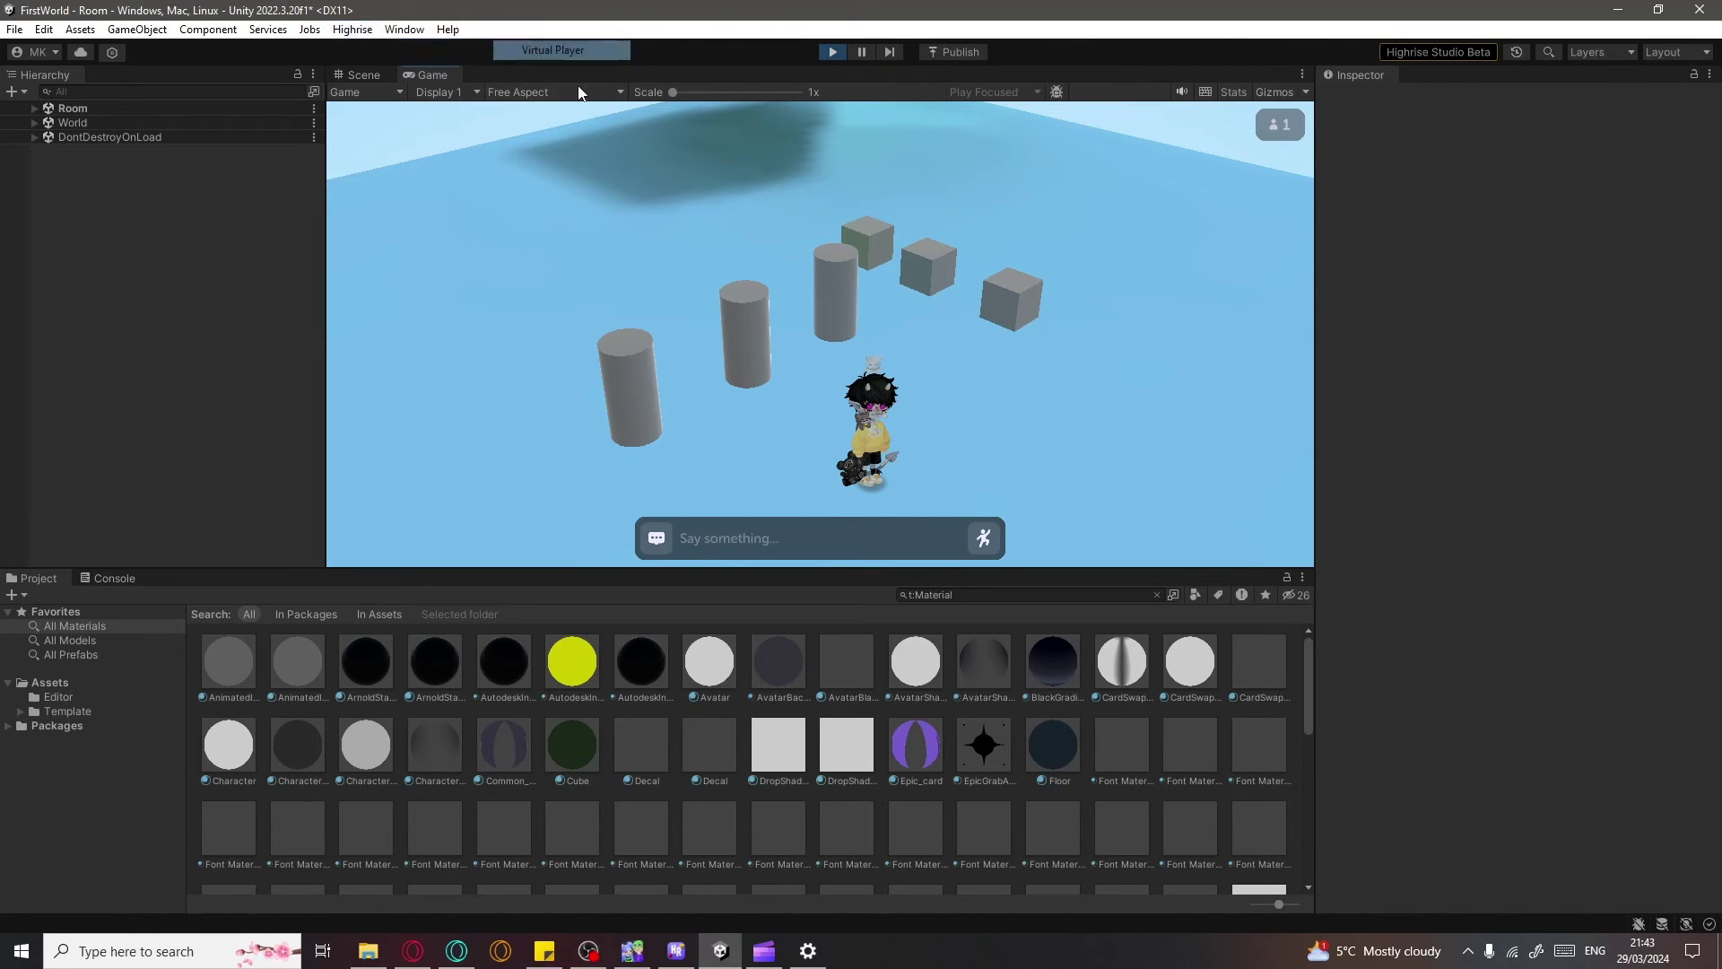
{"action": "left_click_drag", "start_coordinate": [709, 124], "coordinate": [1523, 73]}
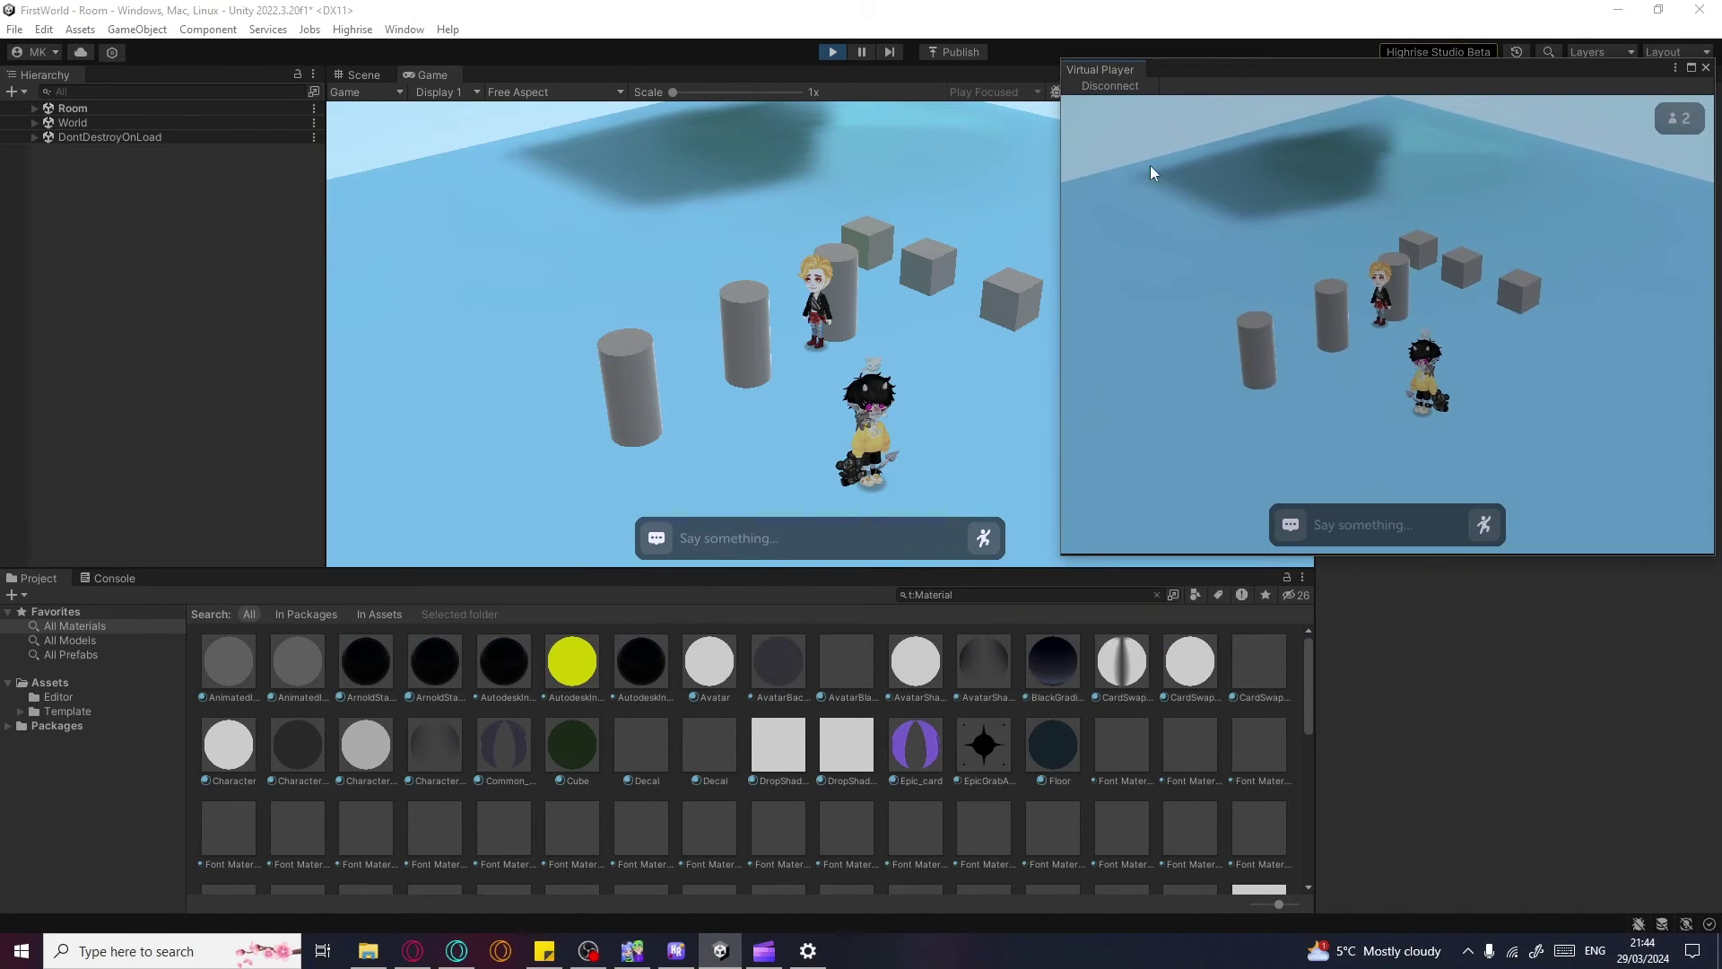
{"action": "left_click_drag", "start_coordinate": [1062, 218], "coordinate": [1204, 222]}
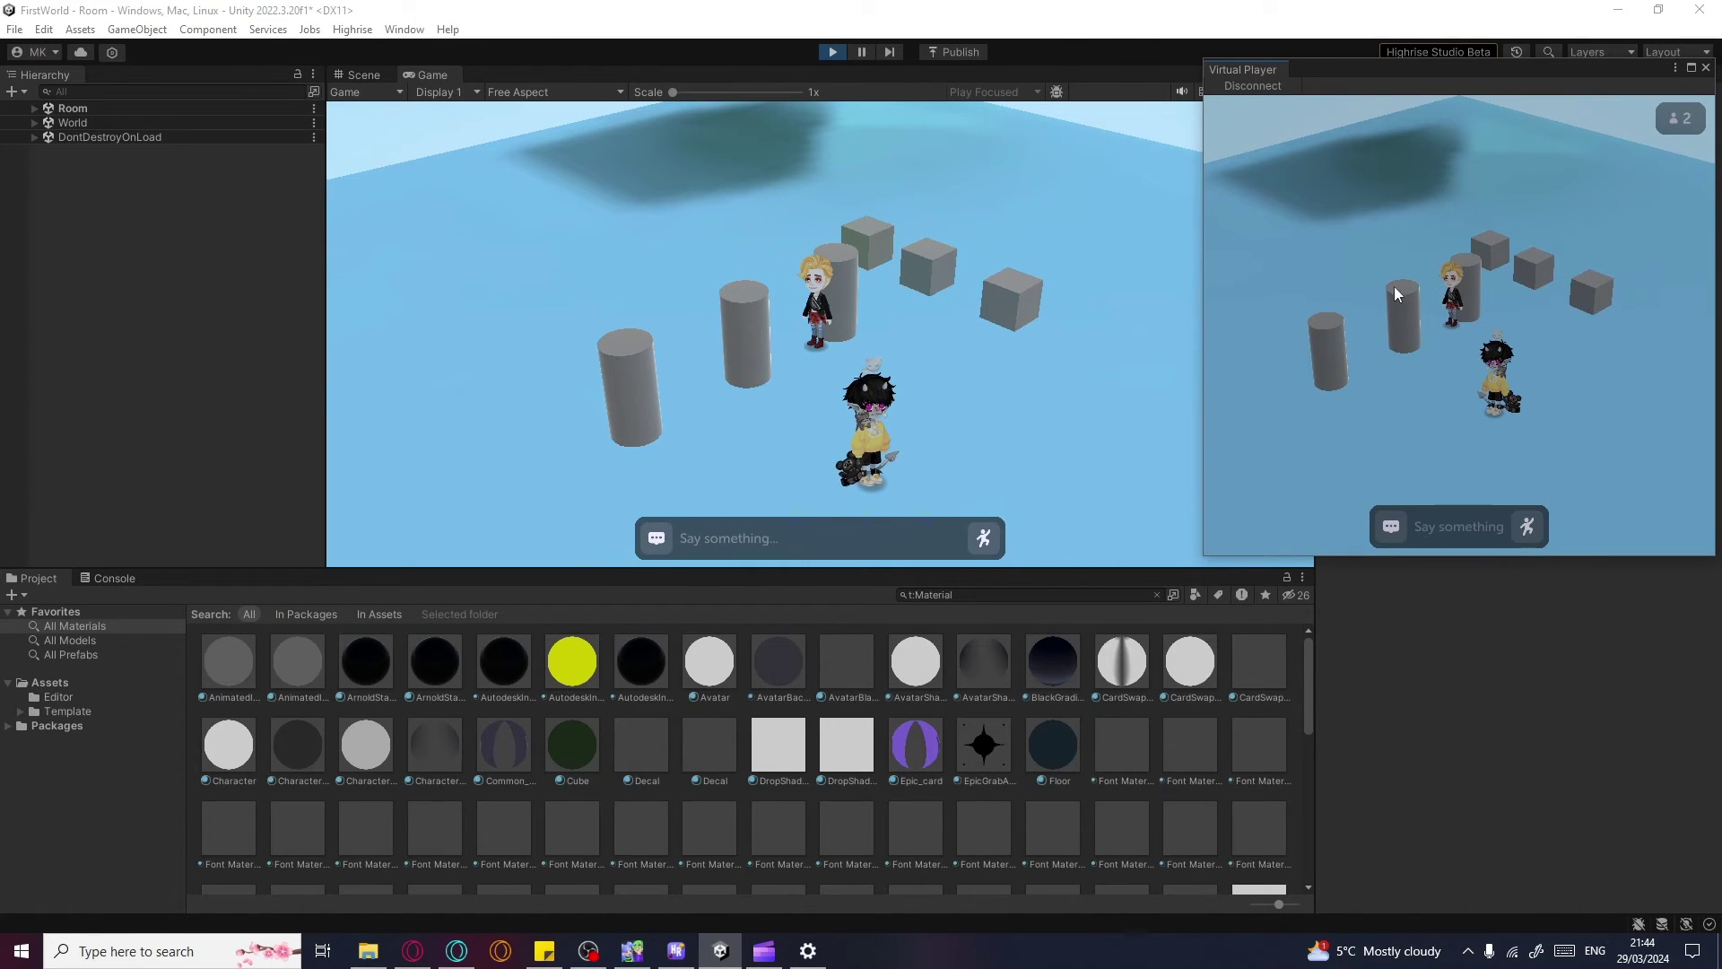
Move the virtual player beside the main avatar and send the chat message "hey" from its window
{"action": "left_click", "coordinate": [1435, 380]}
{"action": "left_click", "coordinate": [1465, 531]}
{"action": "type", "text": "hey"}
{"action": "key", "text": "Return"}
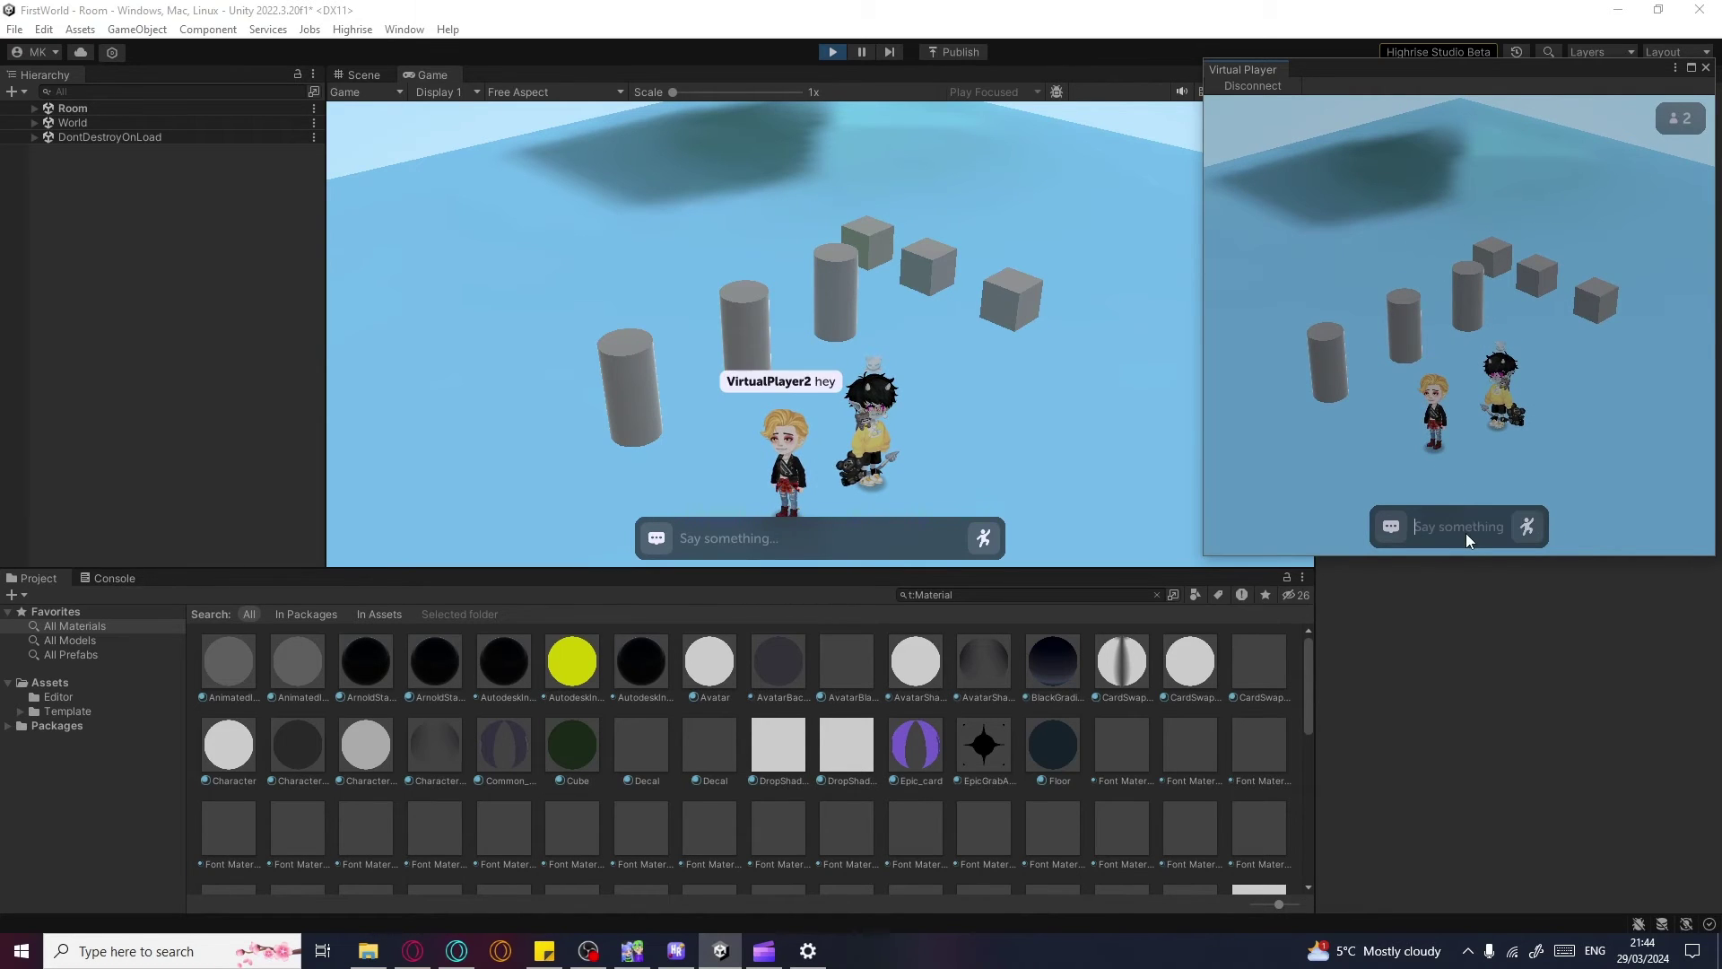
{"action": "scroll", "coordinate": [1451, 454], "scroll_direction": "down", "scroll_amount": 3}
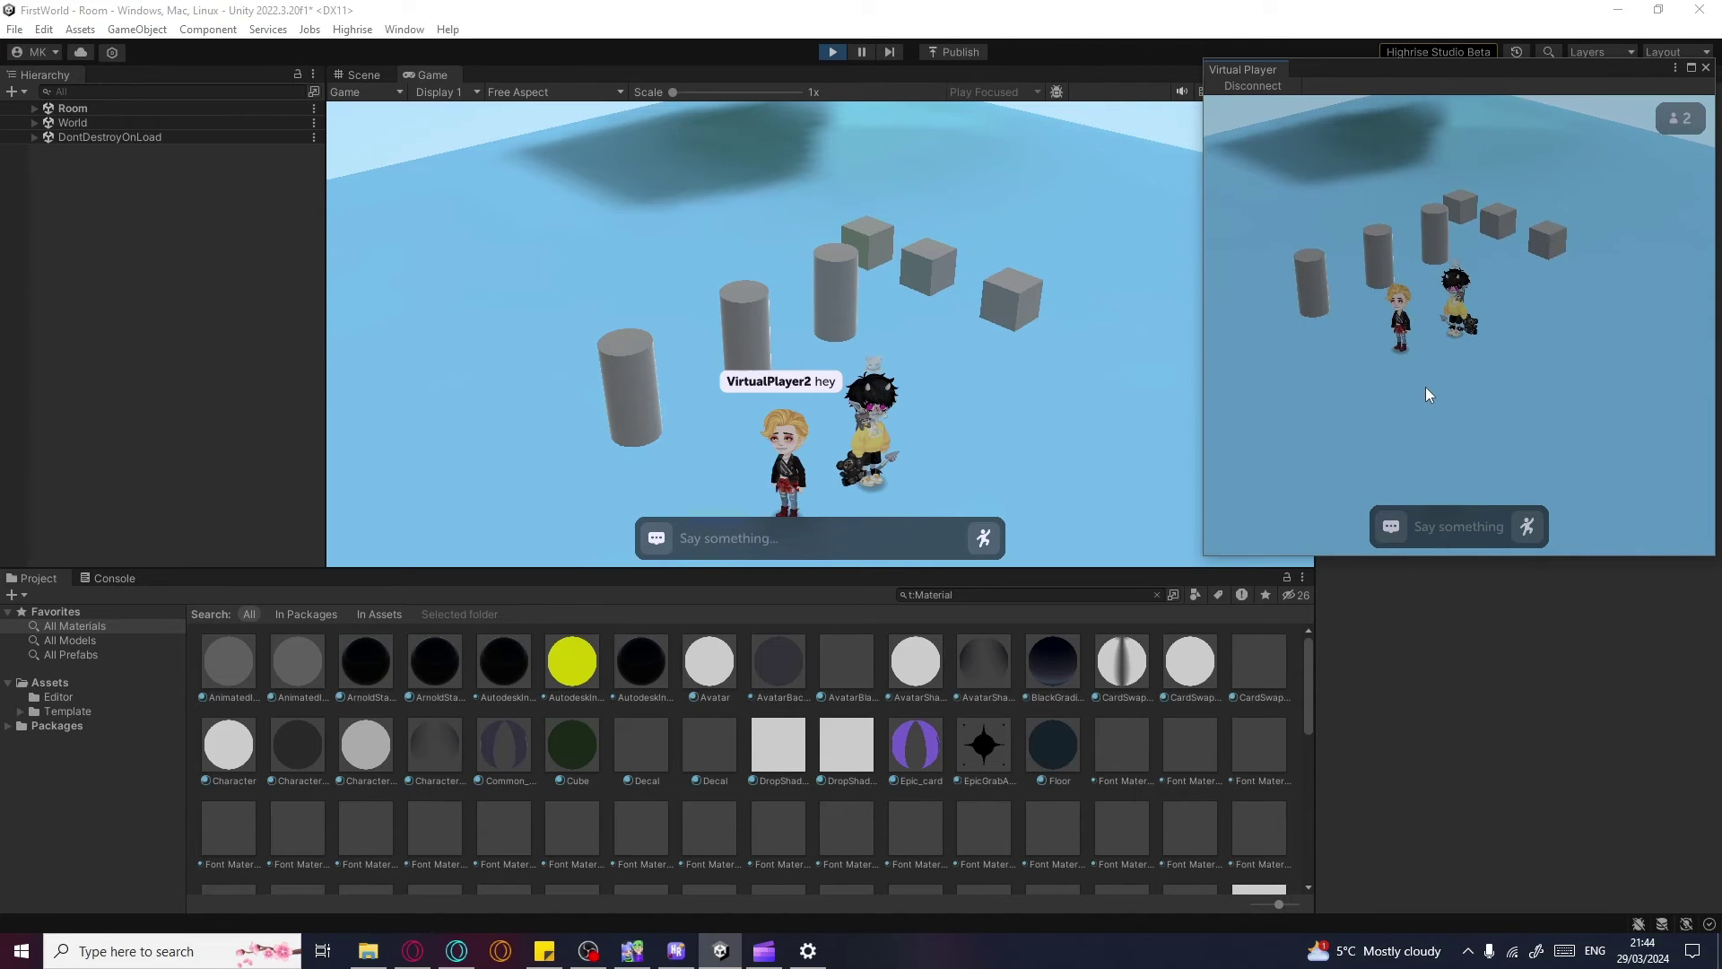
{"action": "scroll", "coordinate": [1425, 386], "scroll_direction": "up", "scroll_amount": 3}
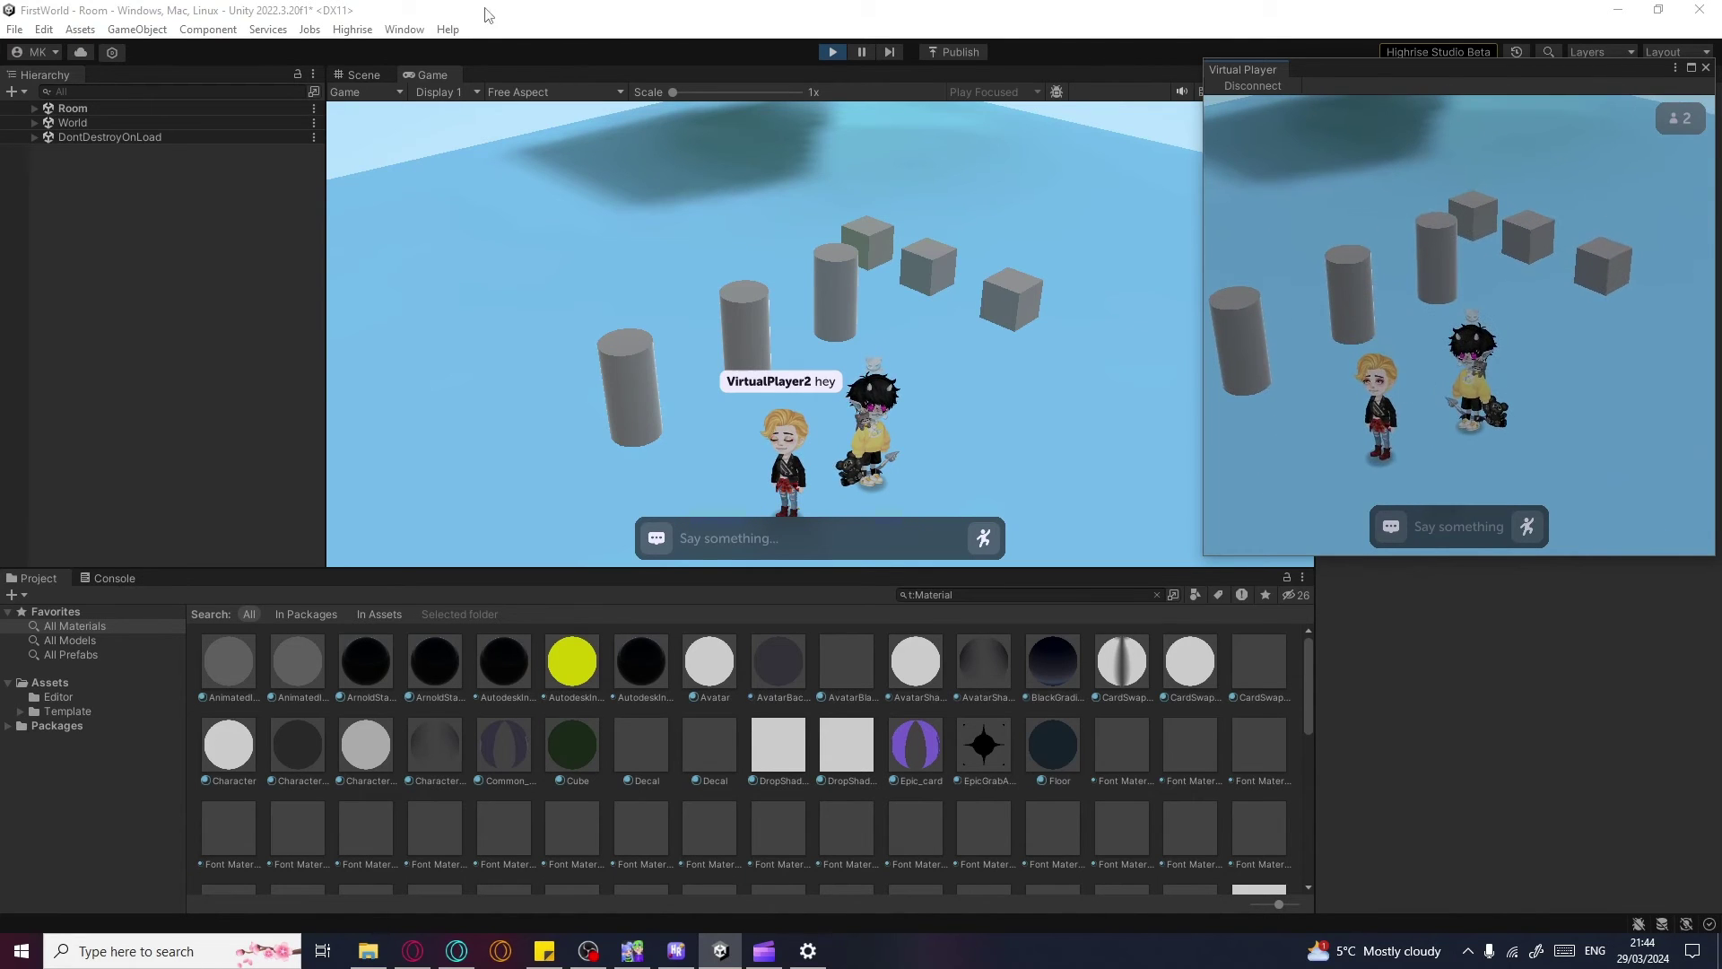
Launch a second Virtual Player and stack the two Virtual Player windows one above the other
{"action": "left_click", "coordinate": [353, 29]}
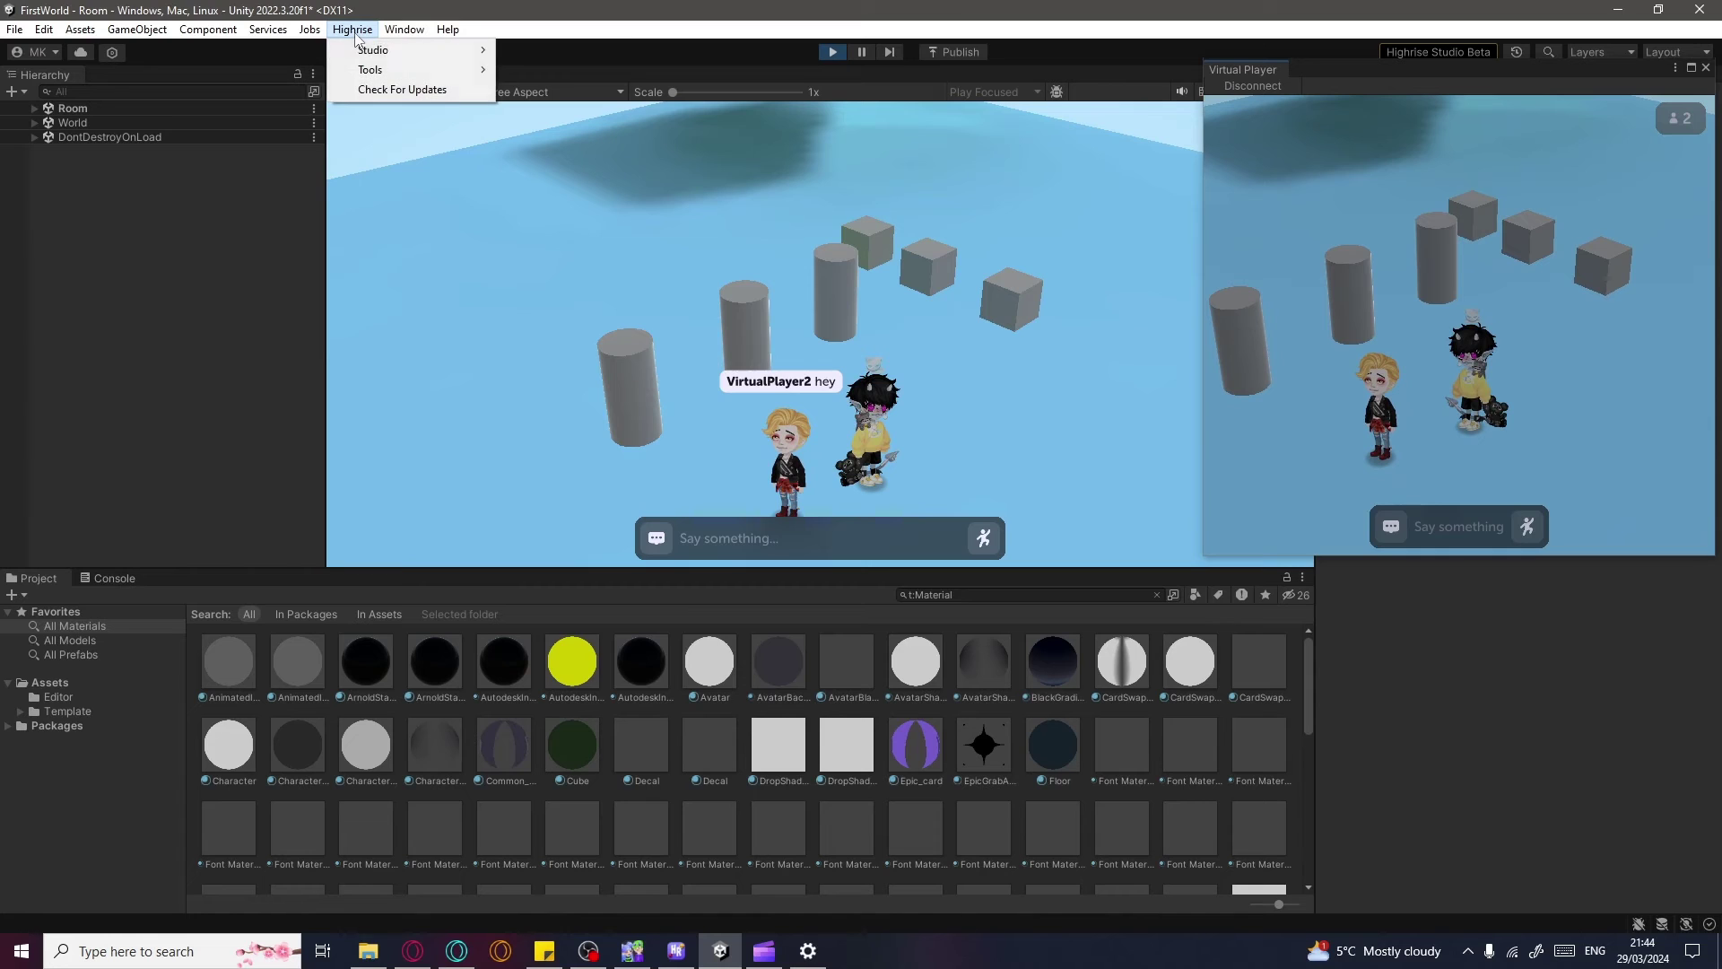
{"action": "mouse_move", "coordinate": [374, 51]}
{"action": "left_click", "coordinate": [558, 50]}
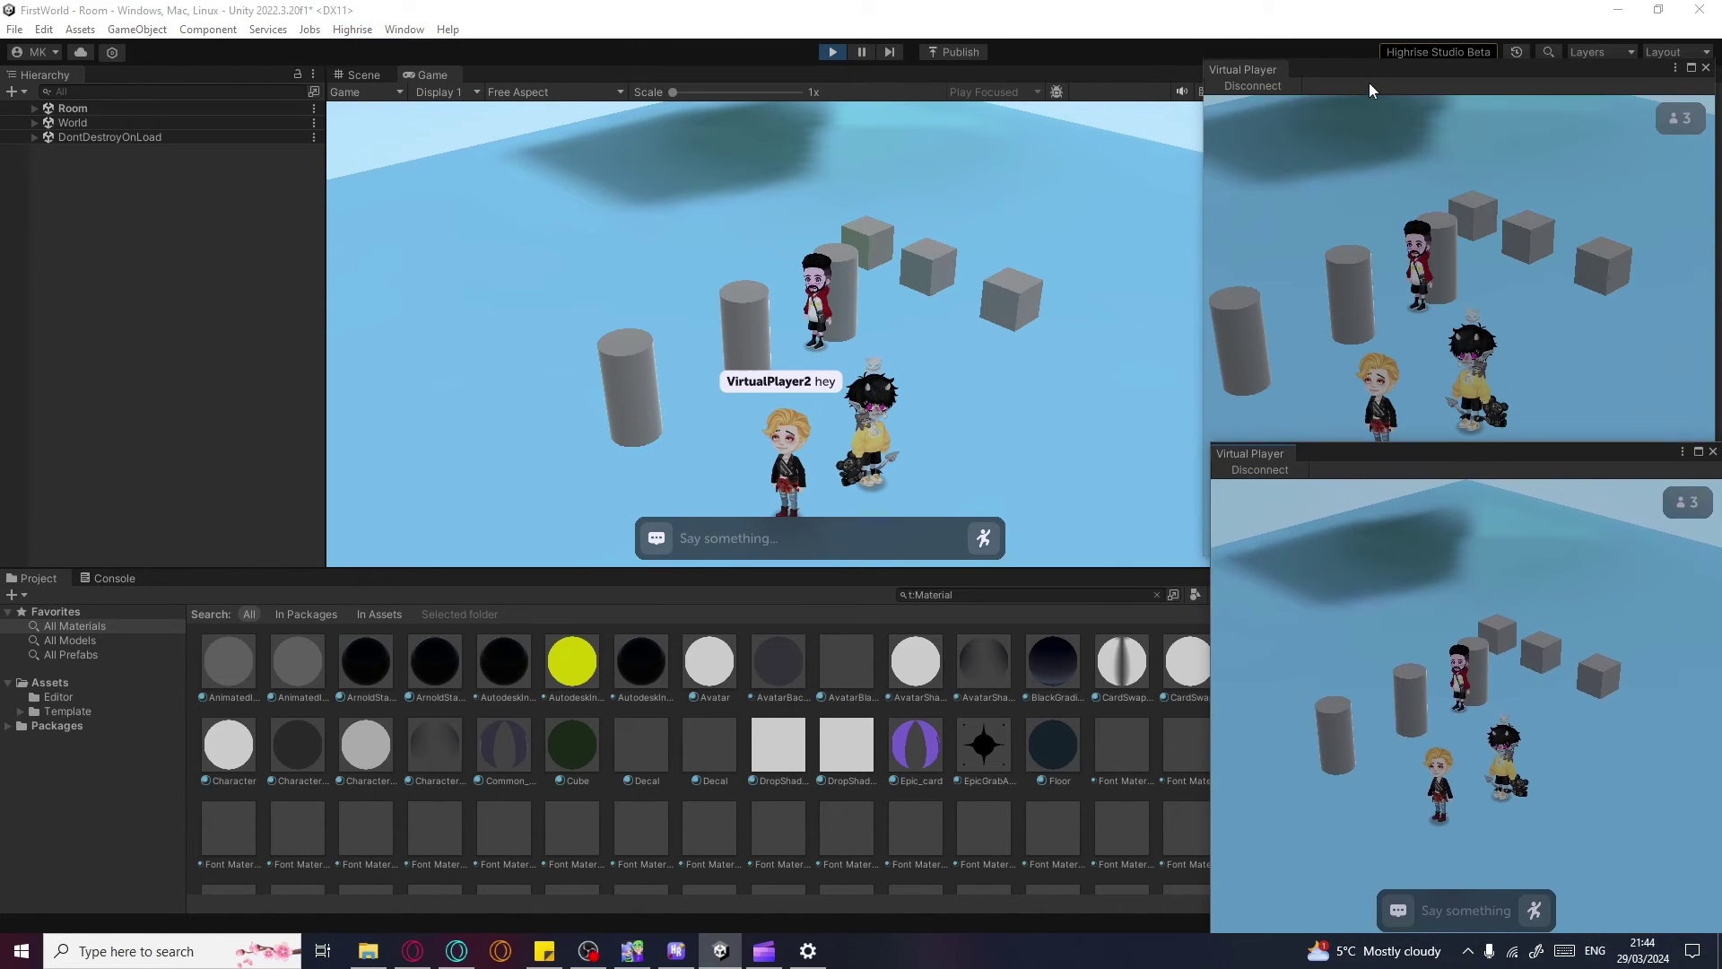
{"action": "left_click_drag", "start_coordinate": [1351, 86], "coordinate": [1340, 28]}
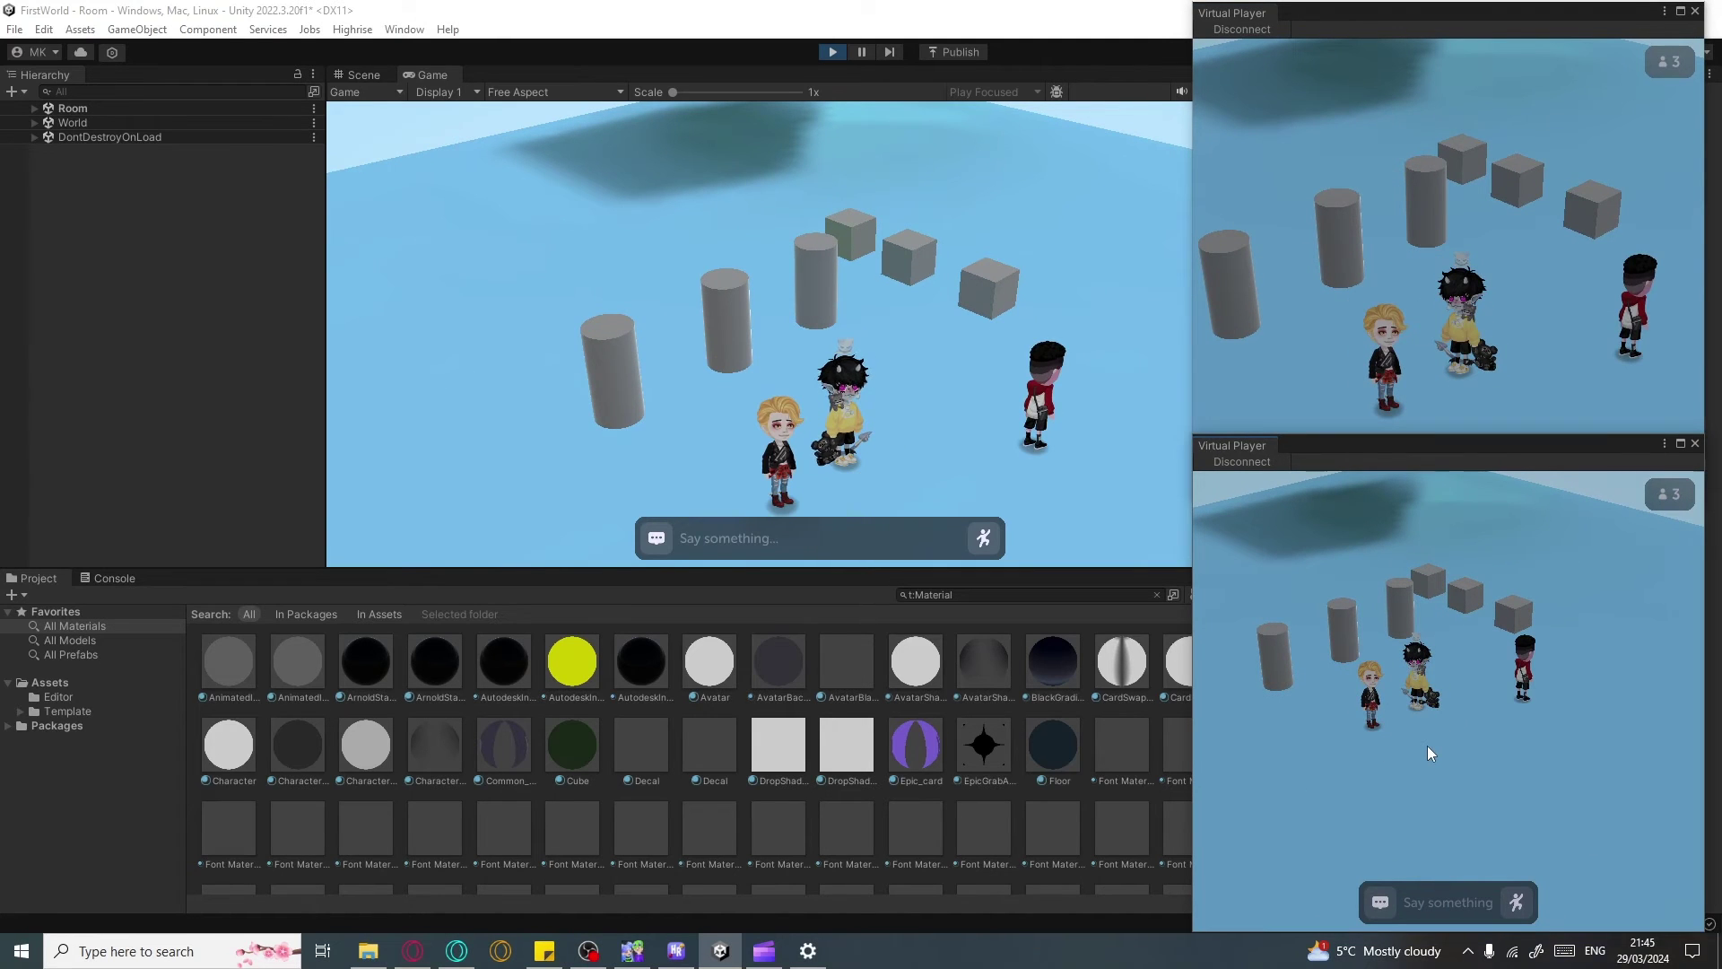
Bring the second virtual player up to the main avatar and shift the first virtual player slightly closer to it
{"action": "left_click", "coordinate": [1417, 701]}
{"action": "left_click", "coordinate": [1466, 713]}
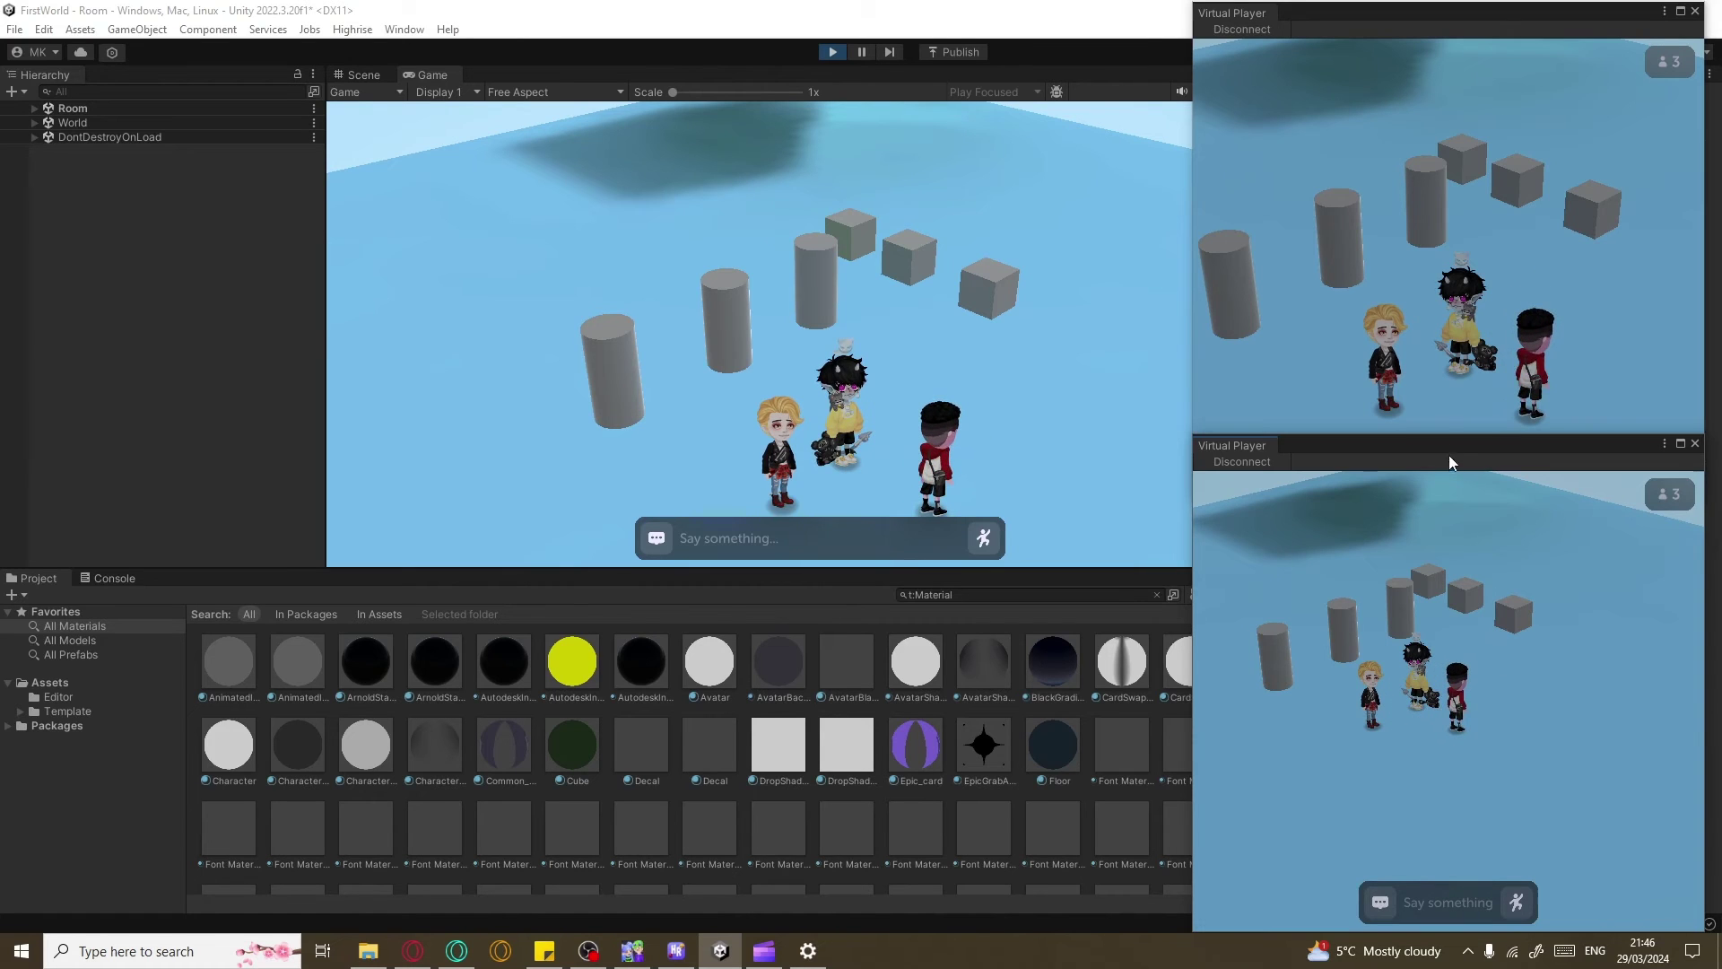
{"action": "left_click", "coordinate": [1450, 422]}
{"action": "left_click", "coordinate": [1388, 404]}
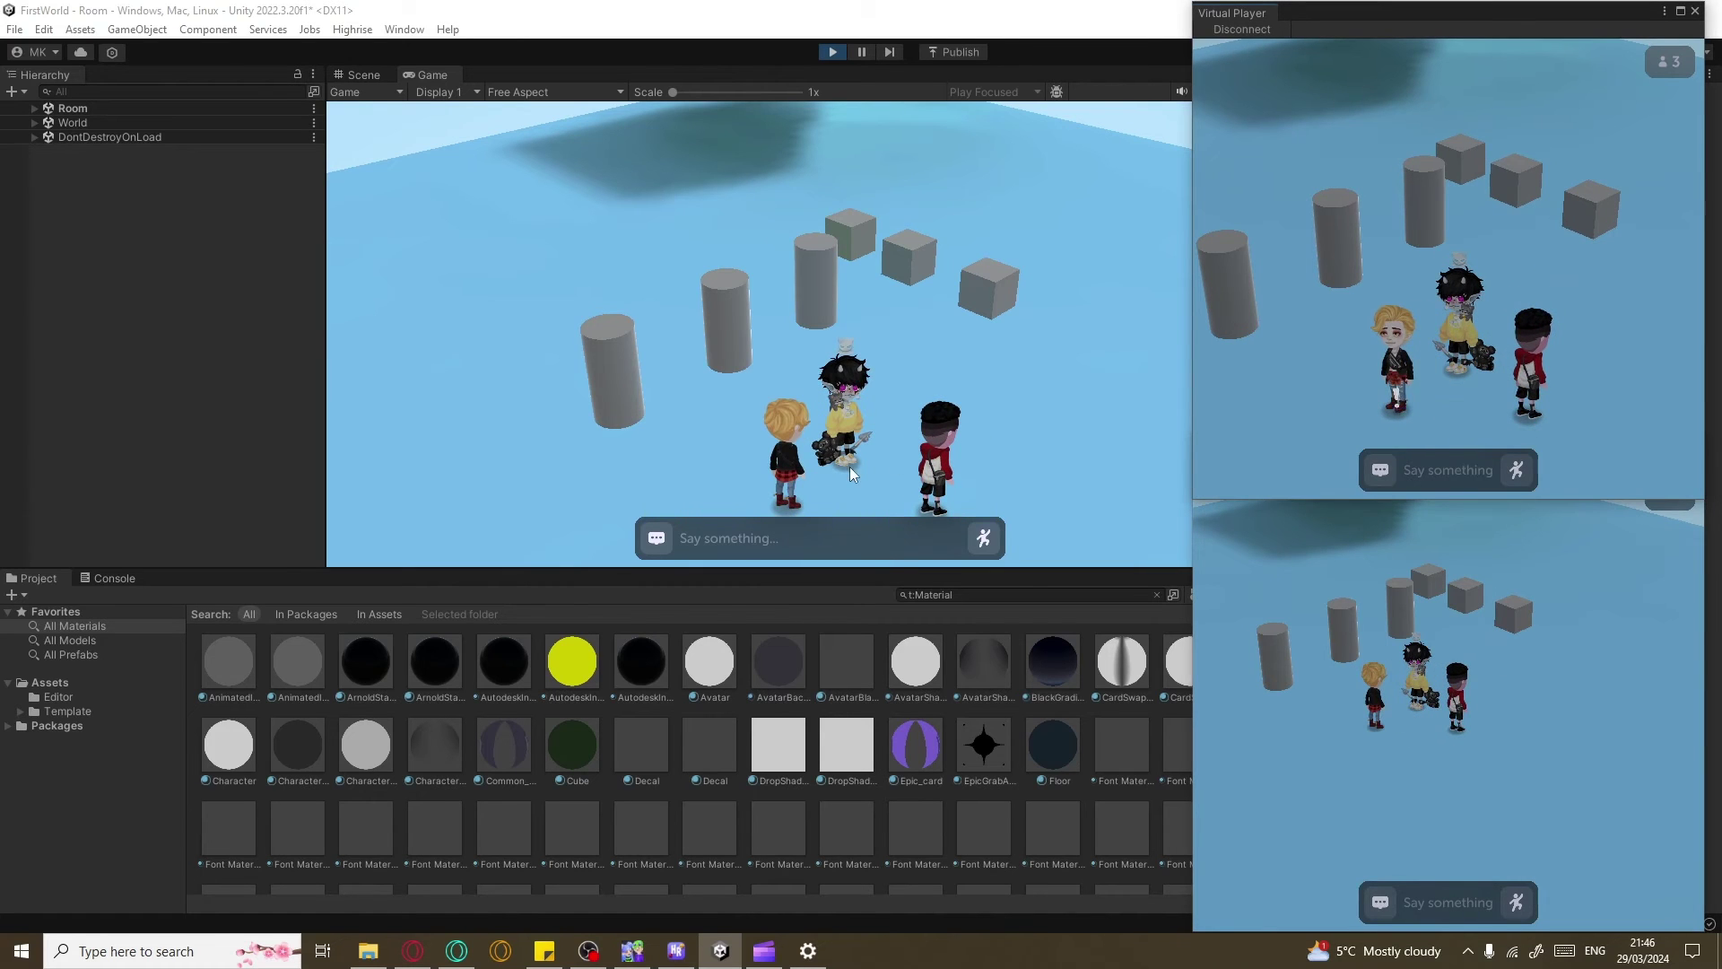
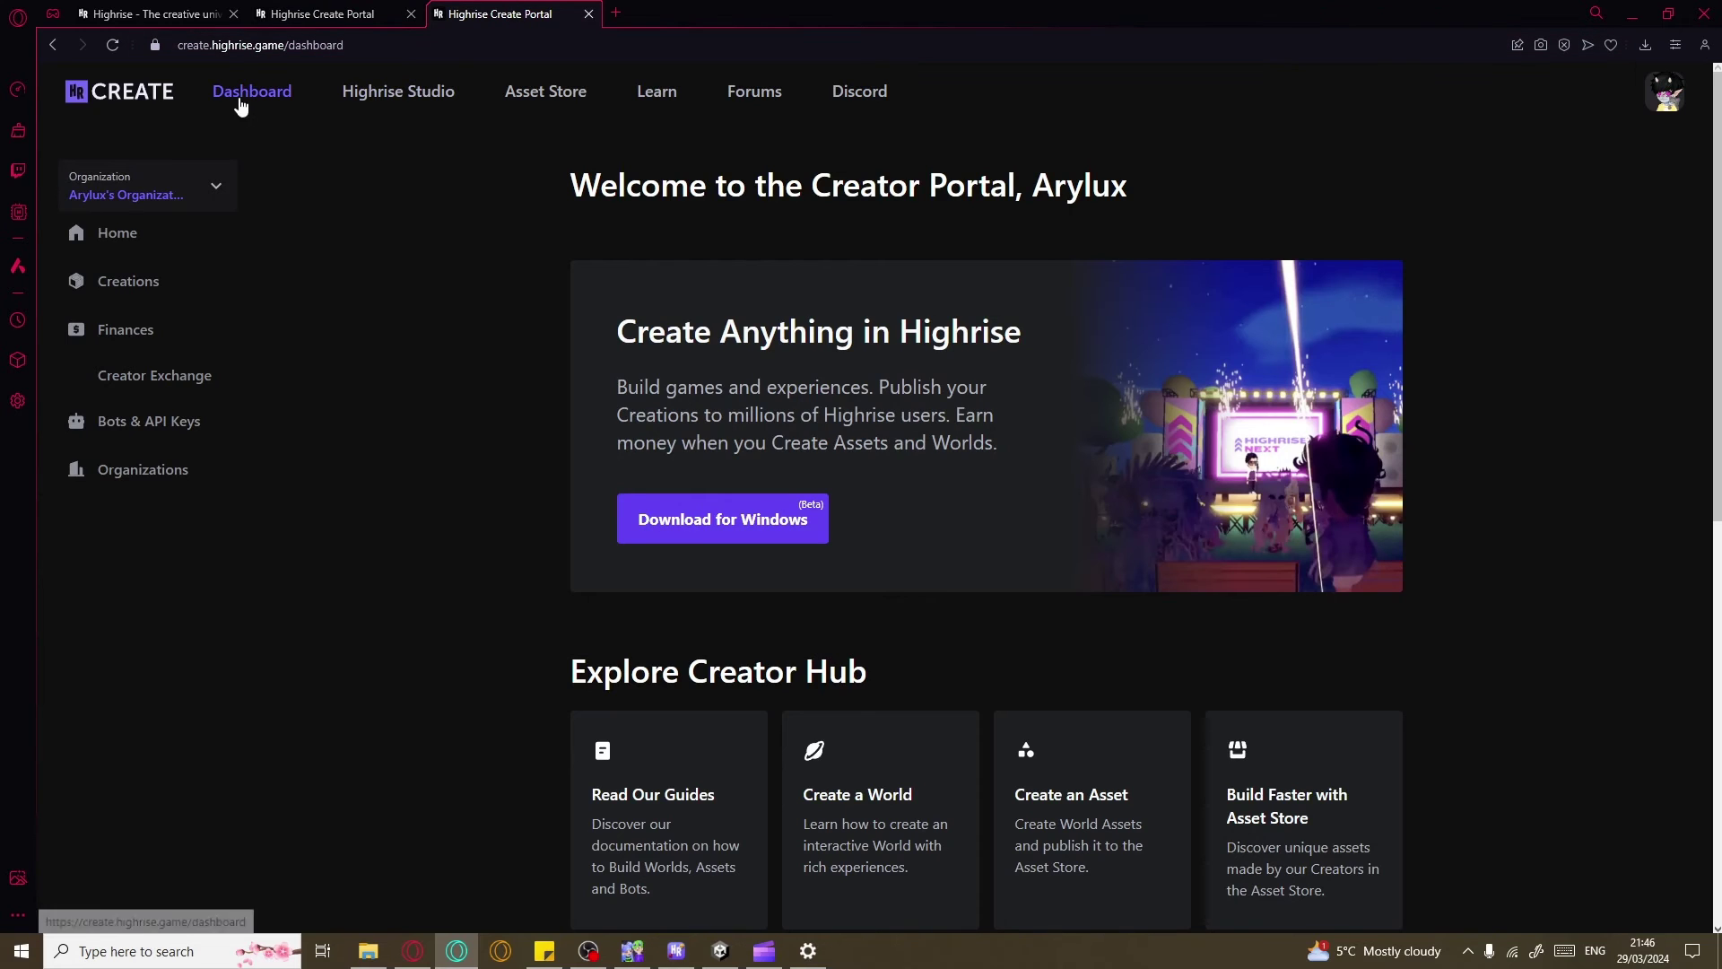
In the Highrise Create Portal, create a world named FirstWorld with the introduction "My first world"
{"action": "left_click", "coordinate": [126, 290]}
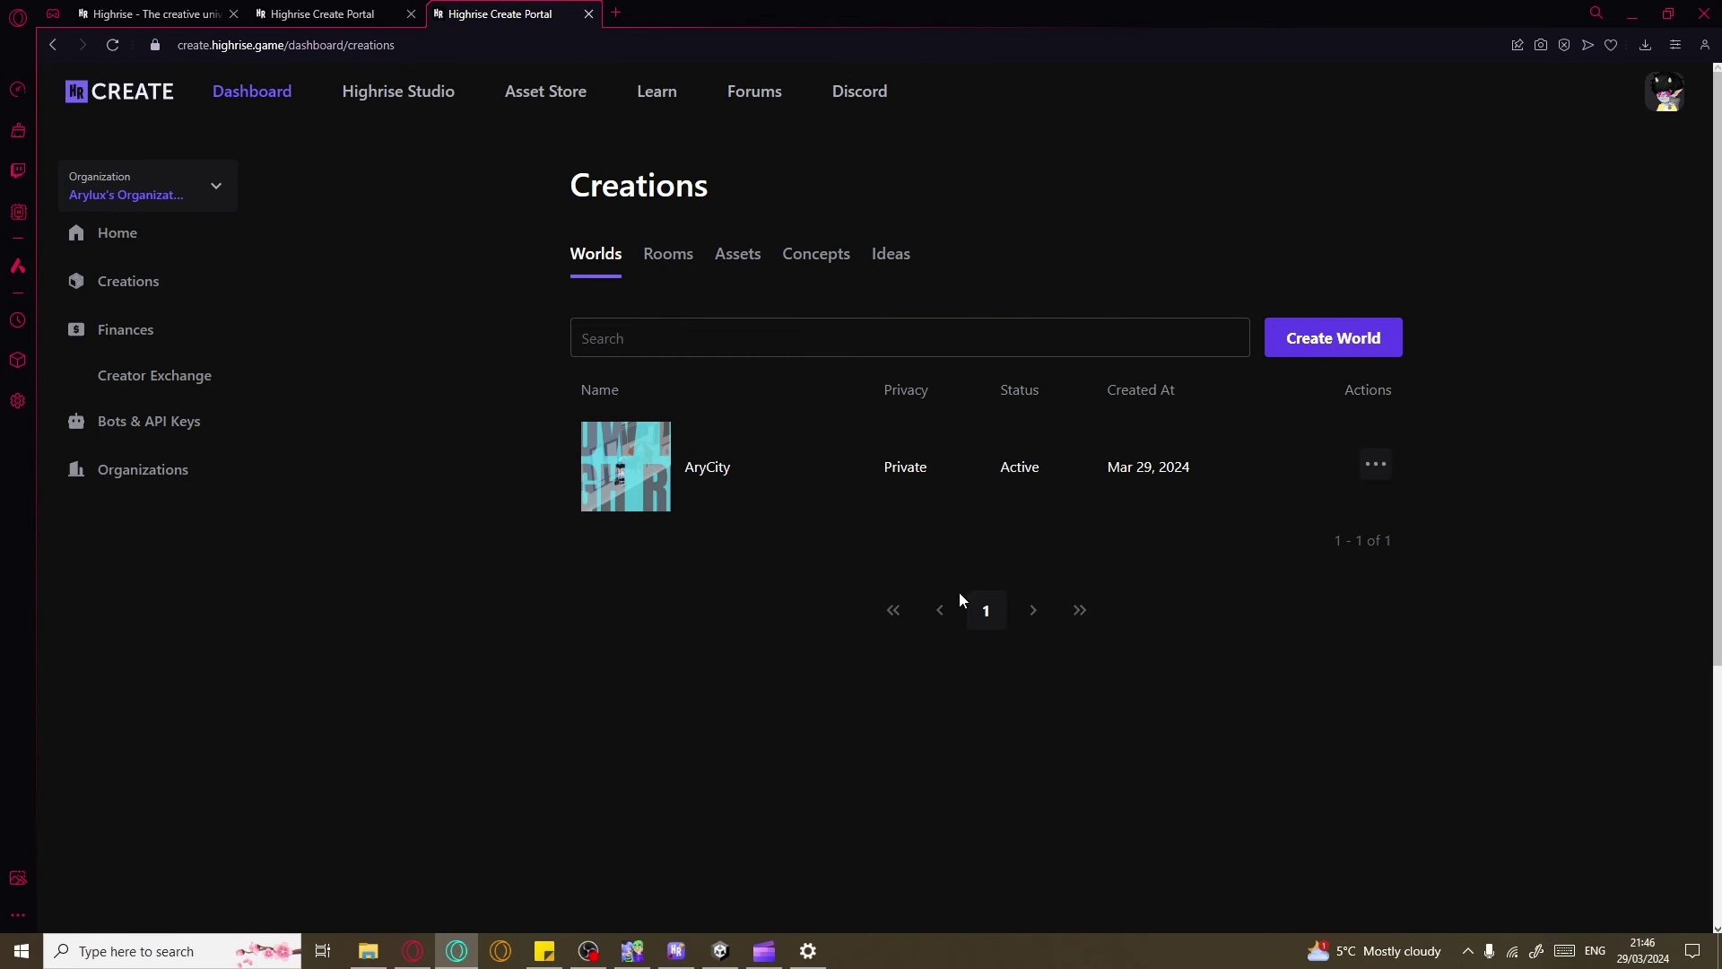
{"action": "left_click", "coordinate": [1331, 344]}
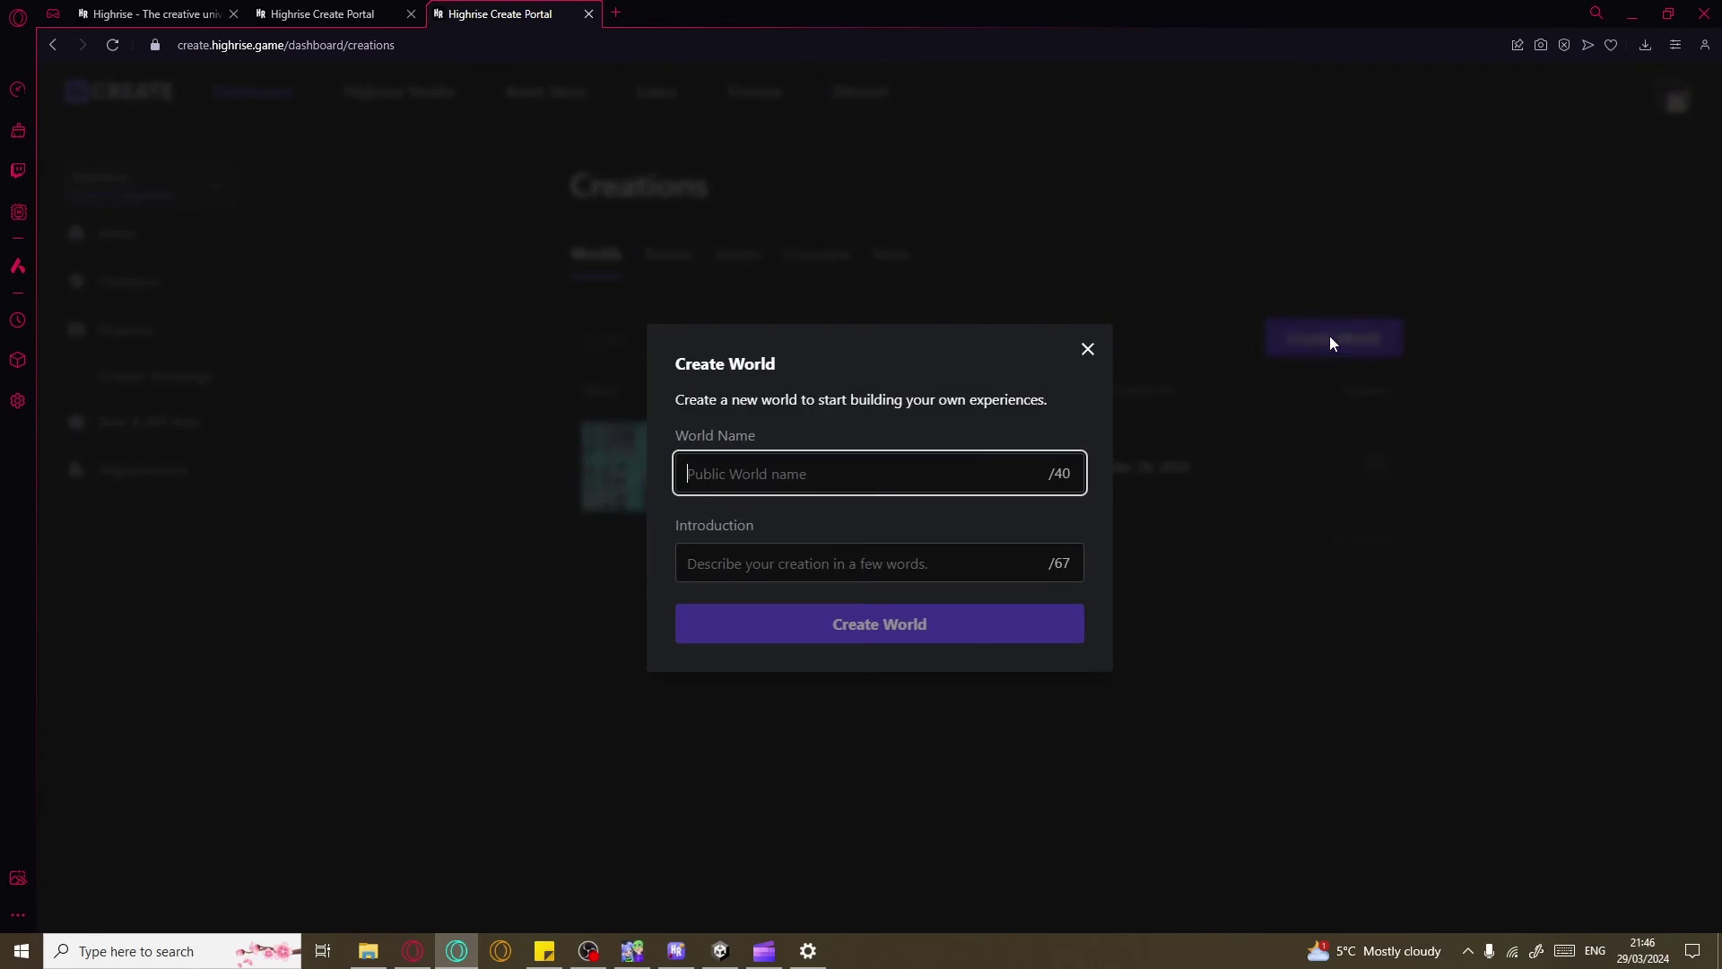
{"action": "left_click", "coordinate": [875, 484]}
{"action": "type", "text": "F"}
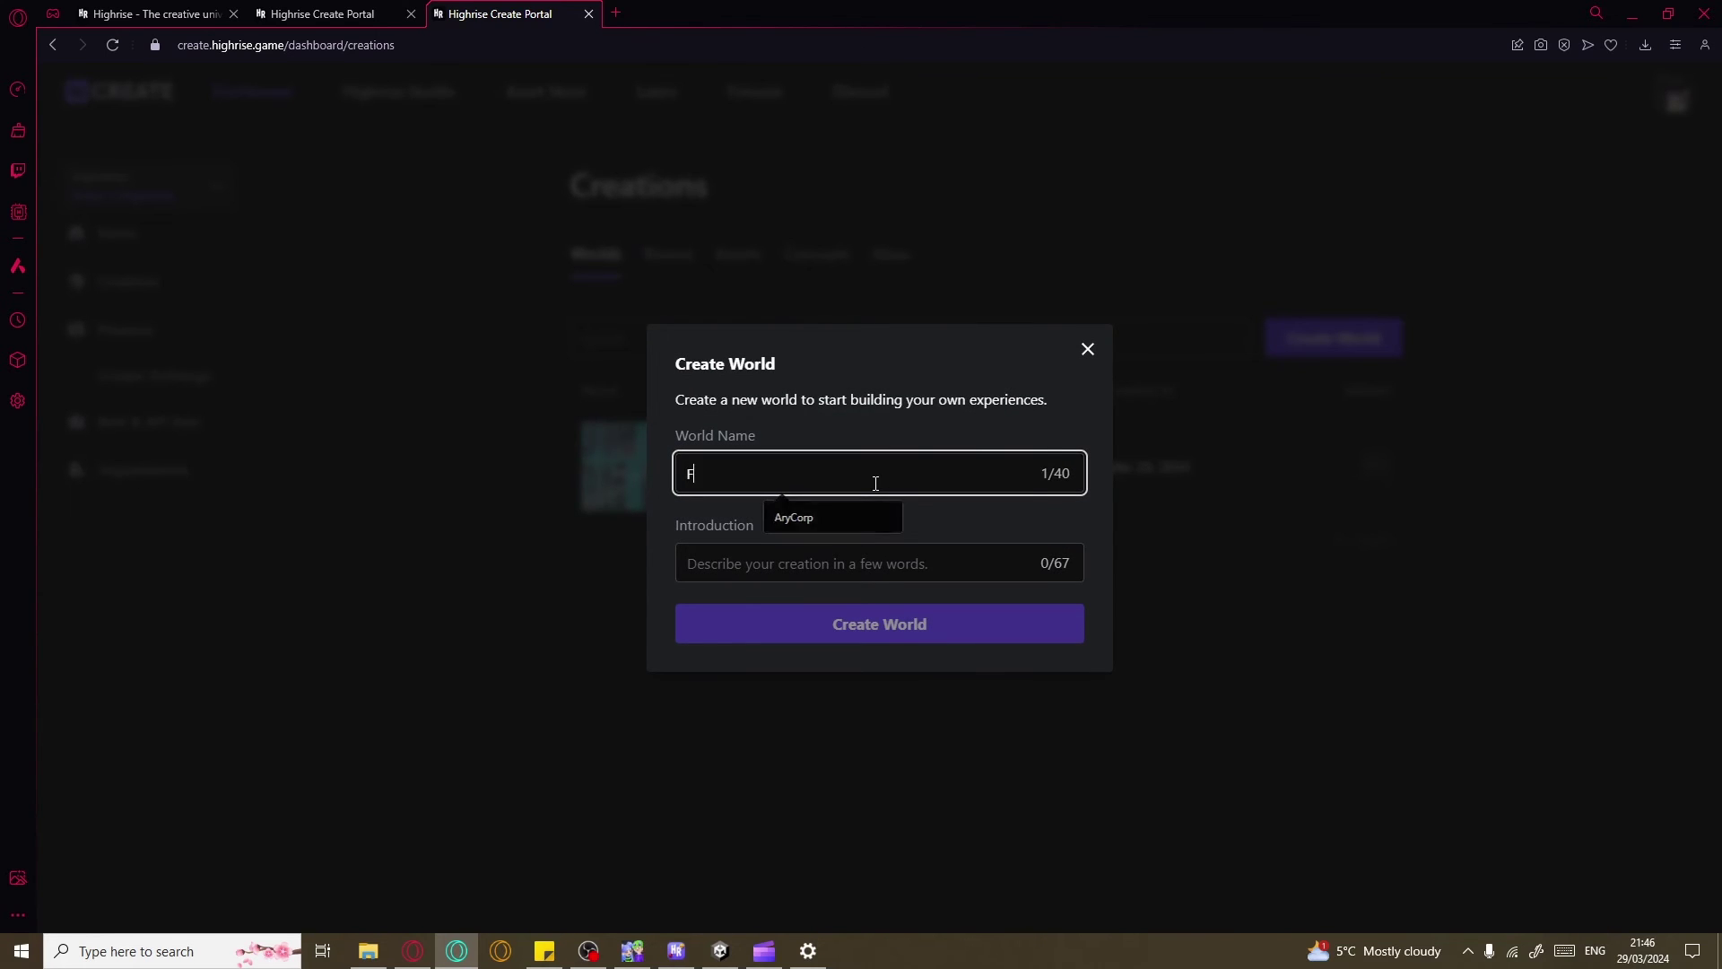
{"action": "type", "text": "irstWorld"}
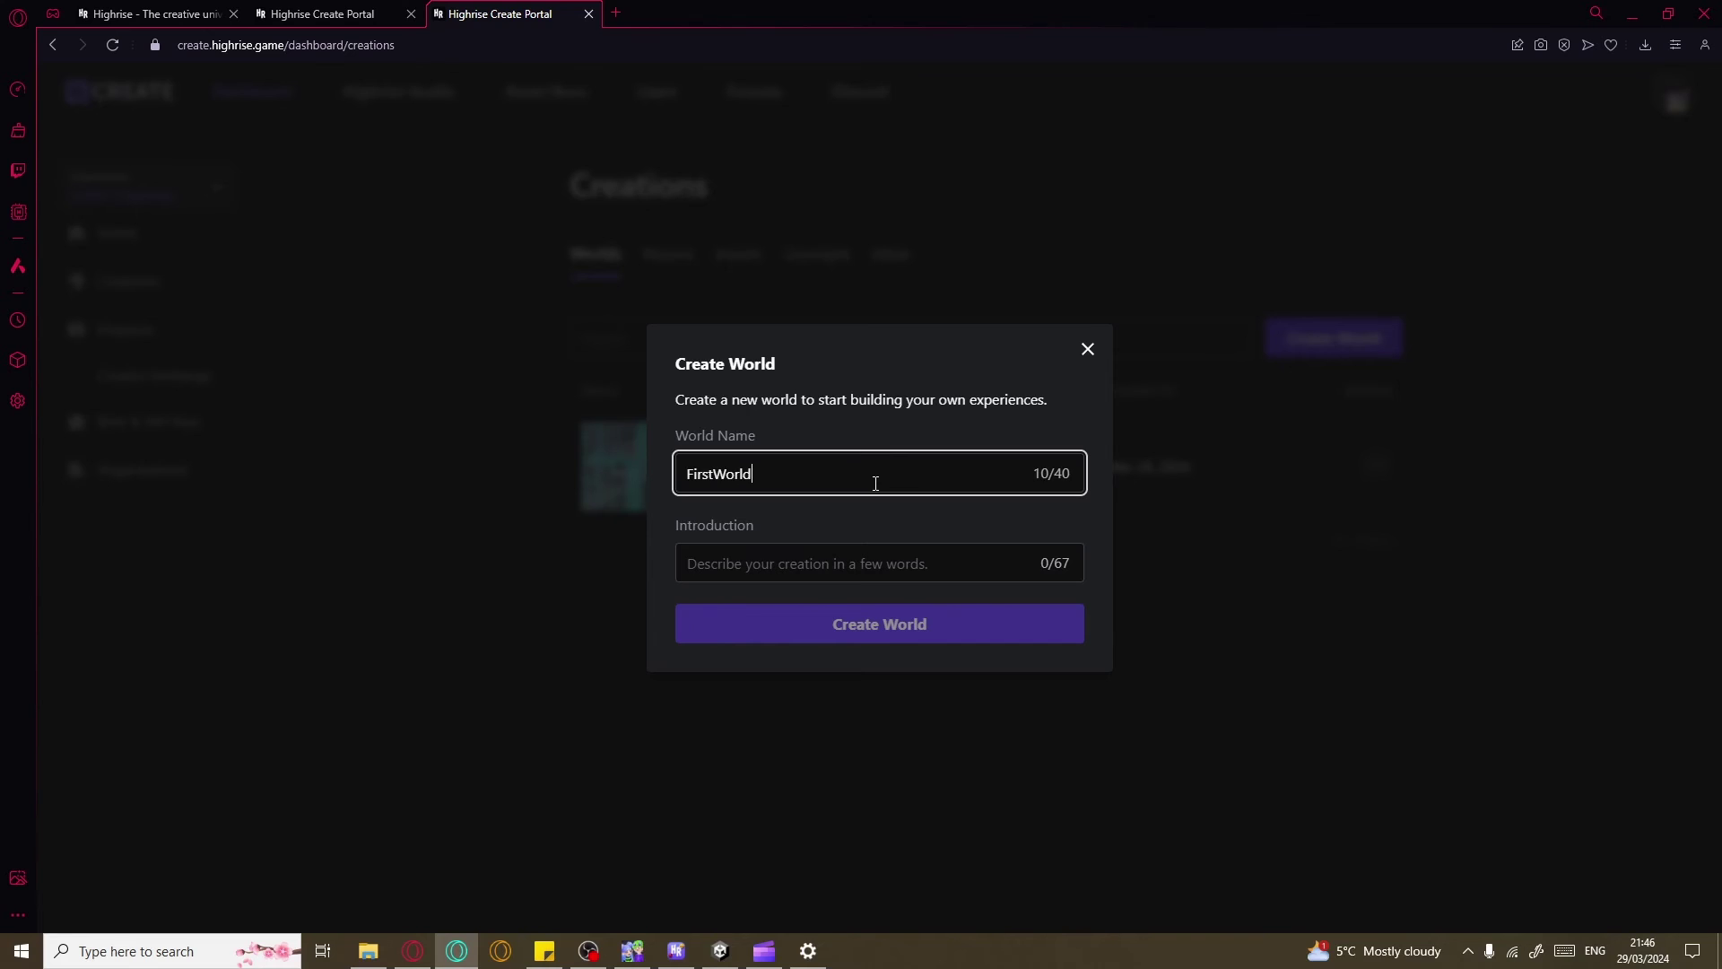
{"action": "key", "text": "Tab"}
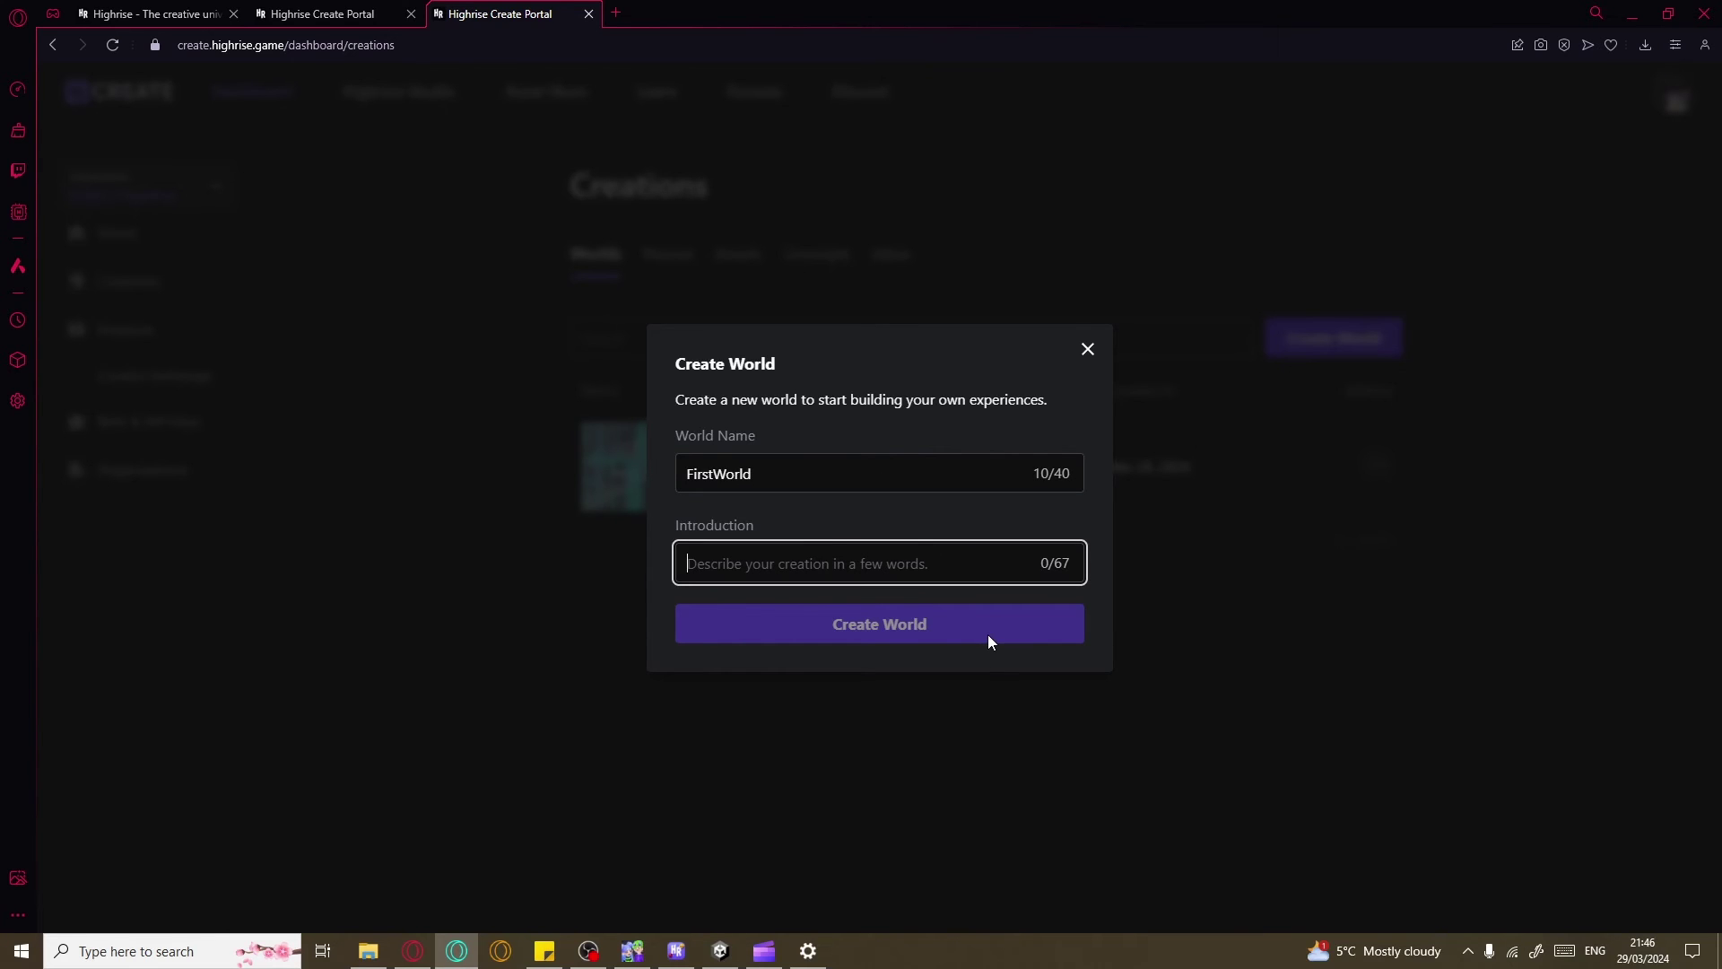
{"action": "type", "text": "My first world"}
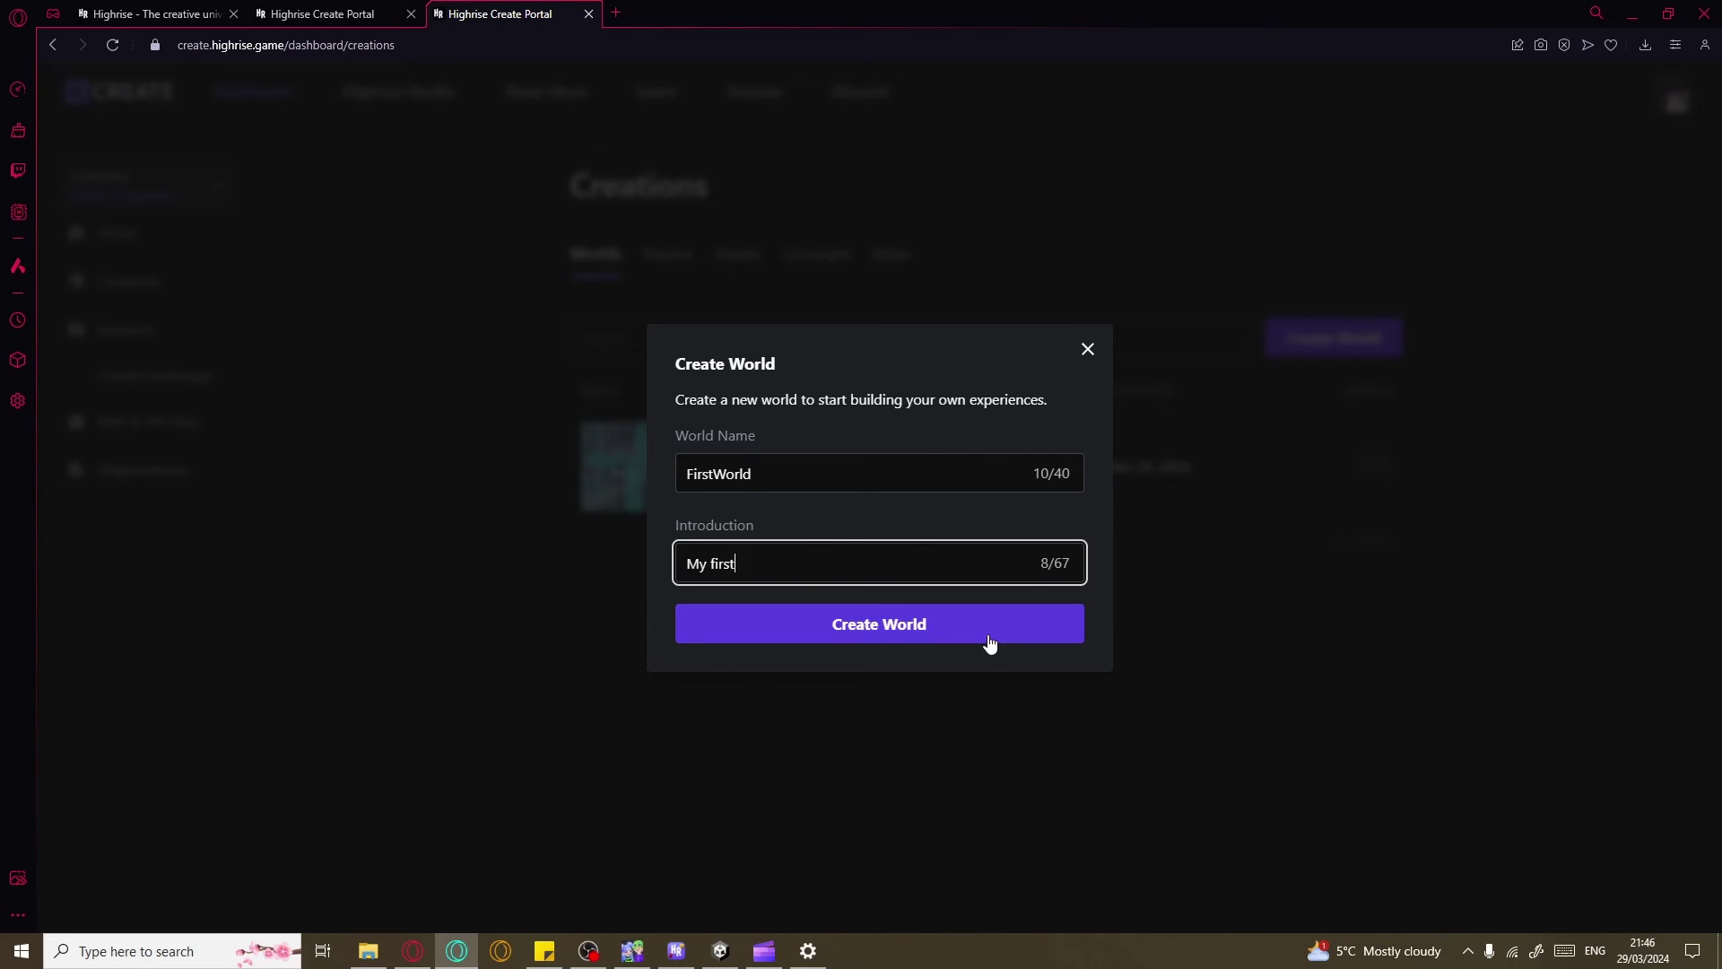
{"action": "left_click", "coordinate": [878, 625]}
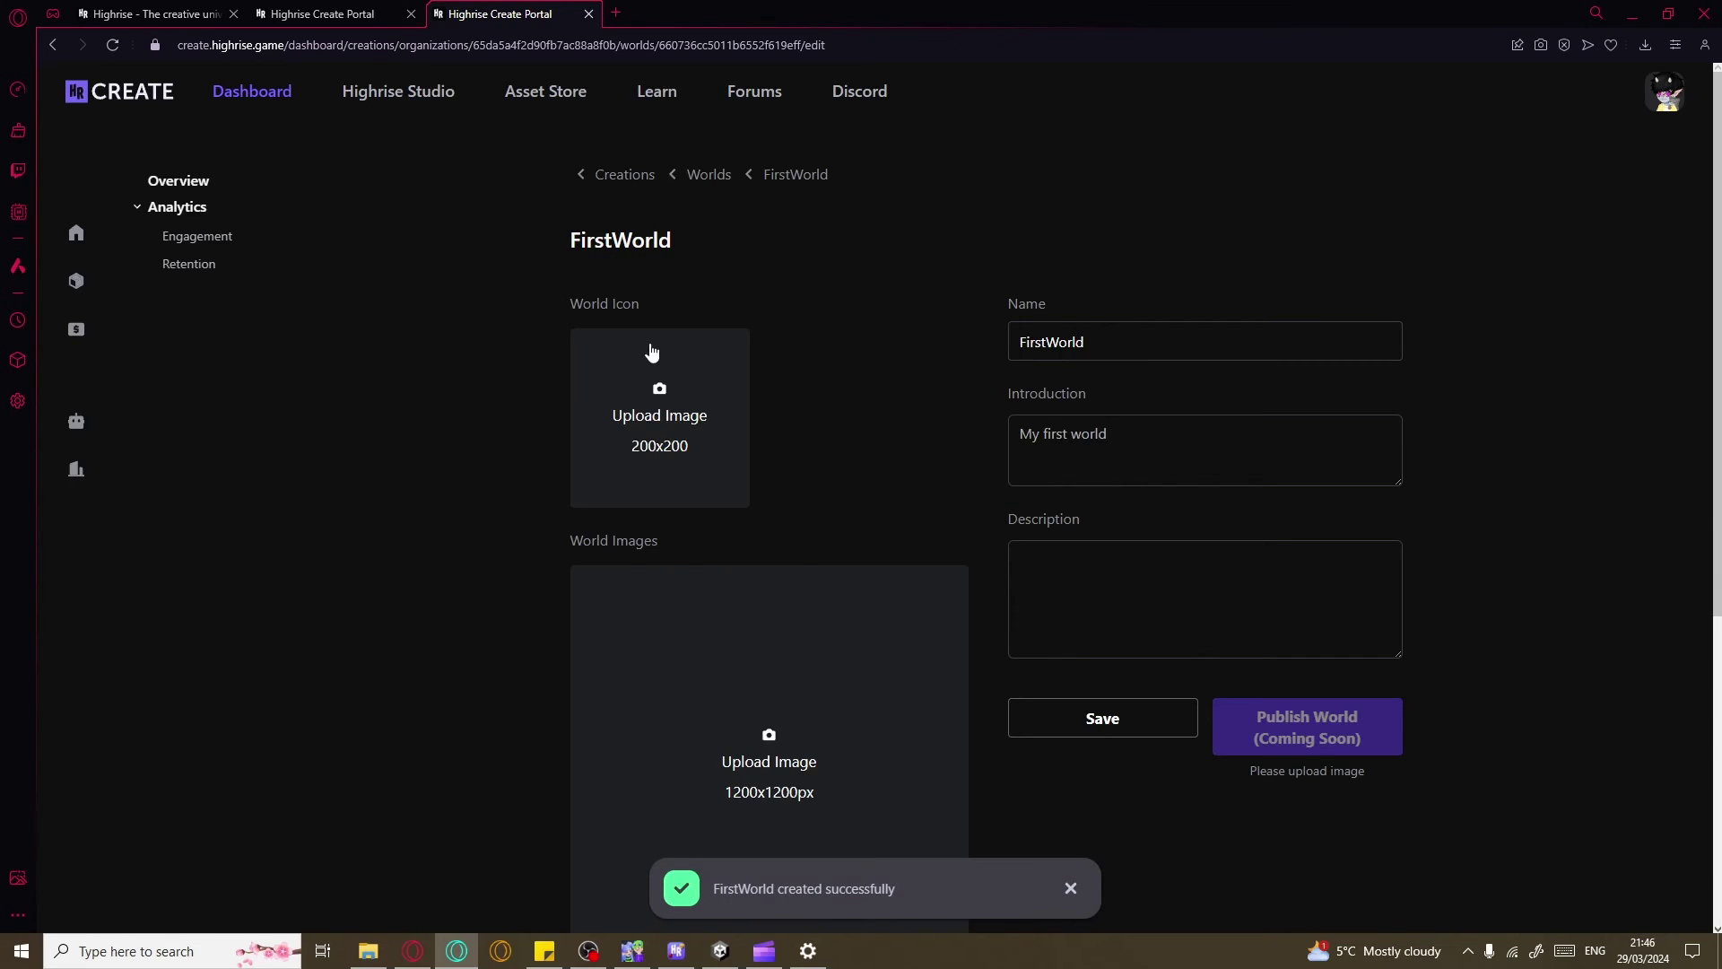
Look over the Introduction, Description and Save options of the new FirstWorld, and return to the list of creations
{"action": "left_click", "coordinate": [1214, 452]}
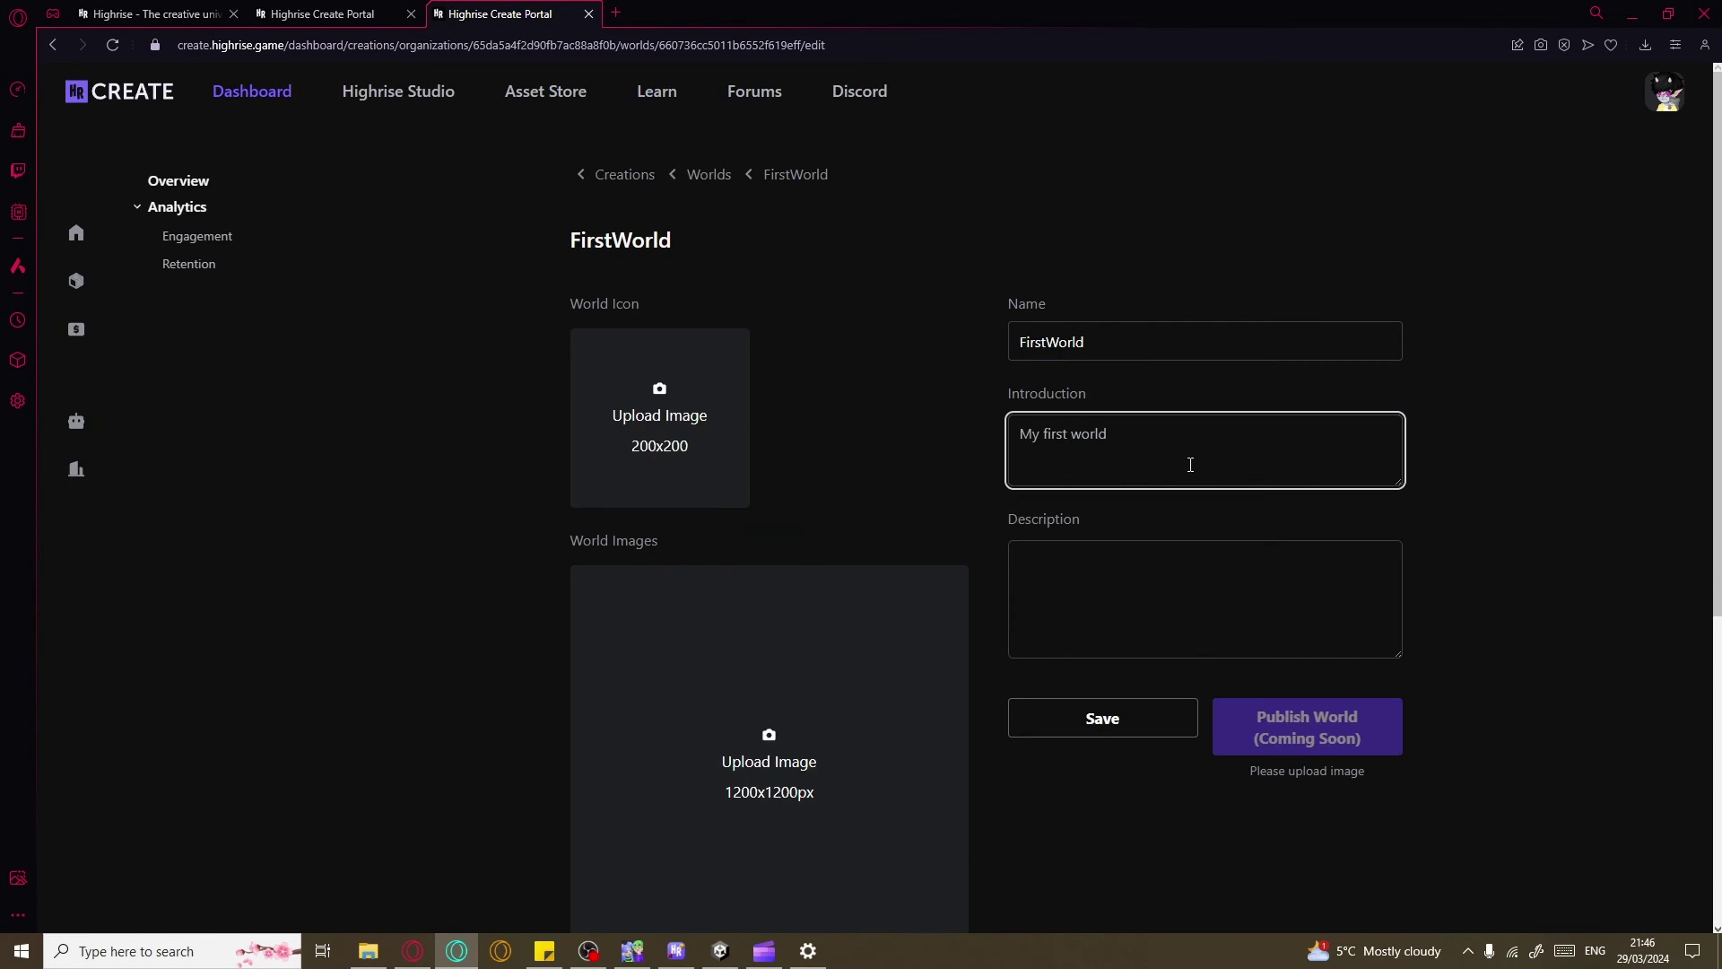
{"action": "left_click", "coordinate": [1141, 559]}
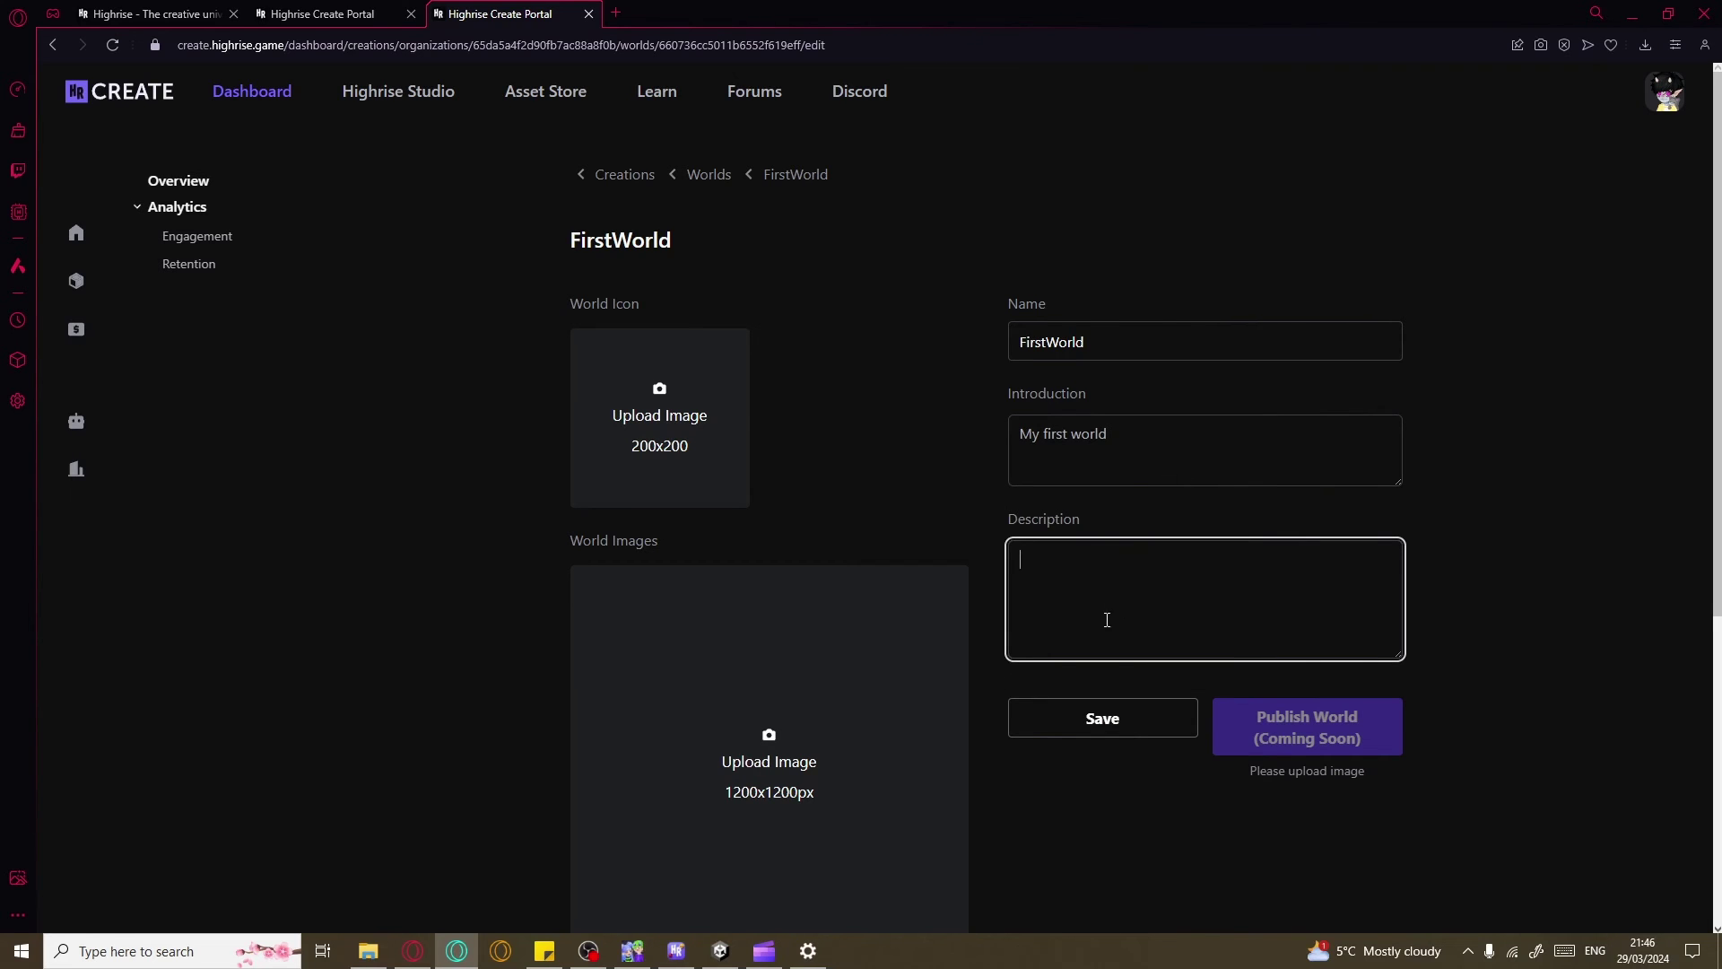
{"action": "left_click", "coordinate": [1113, 736]}
{"action": "scroll", "coordinate": [200, 246], "scroll_direction": "down", "scroll_amount": 1}
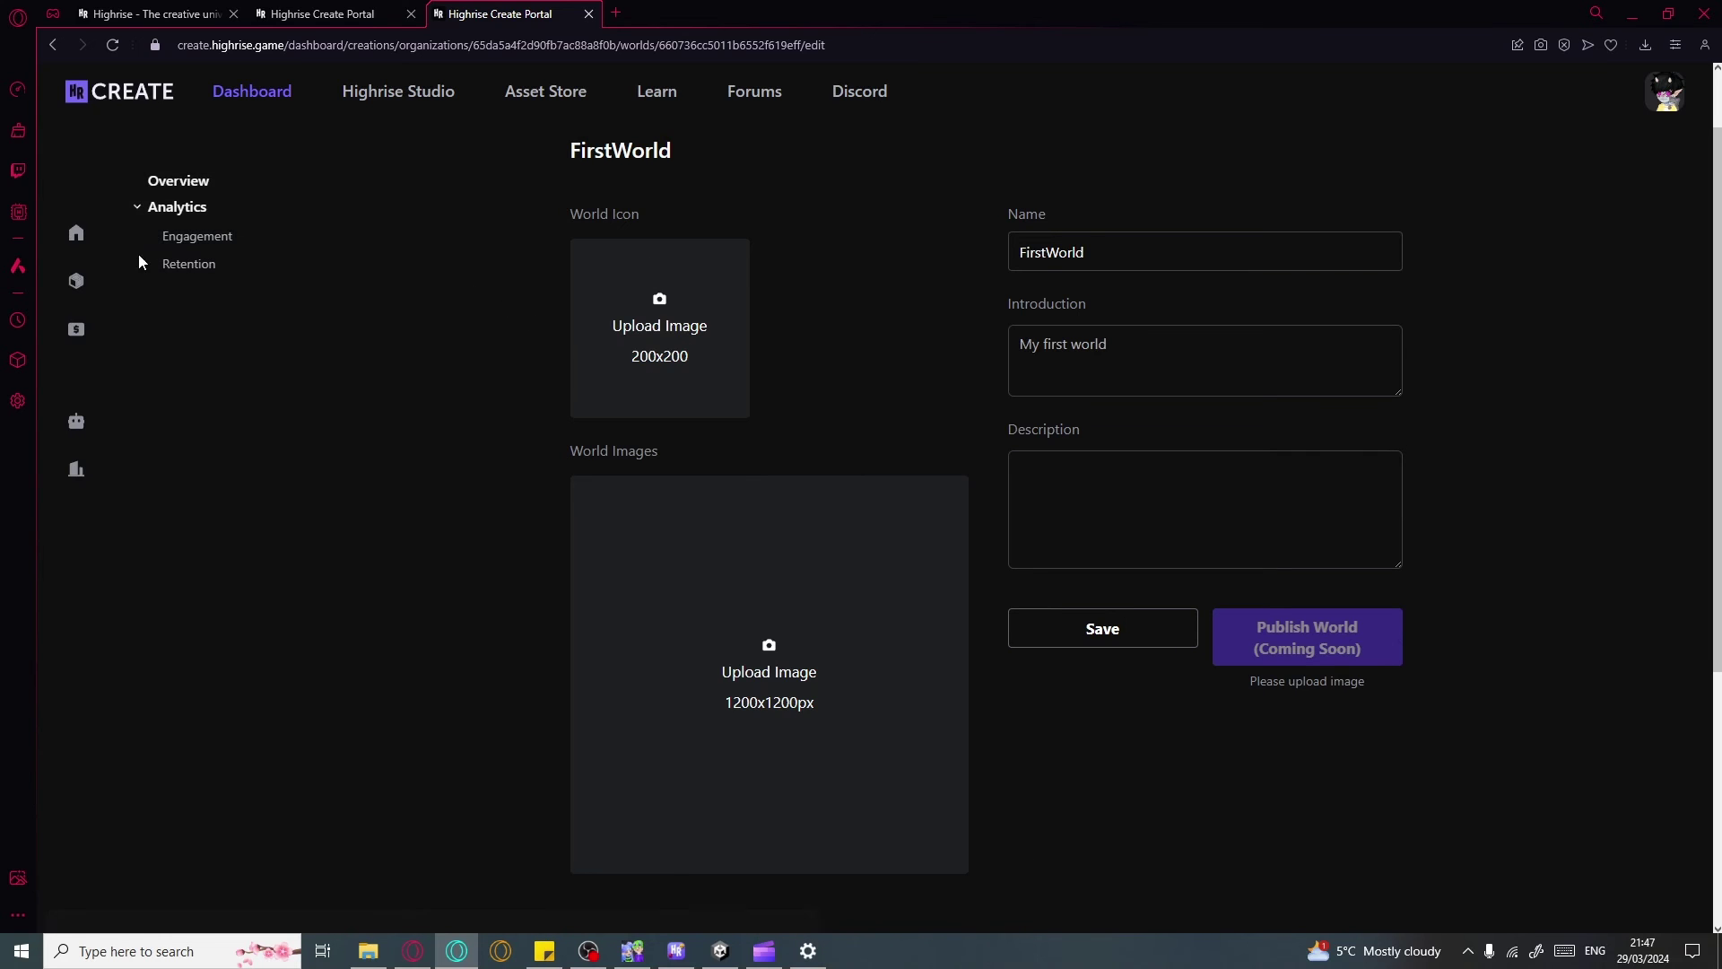
{"action": "left_click", "coordinate": [251, 98]}
{"action": "left_click", "coordinate": [133, 281]}
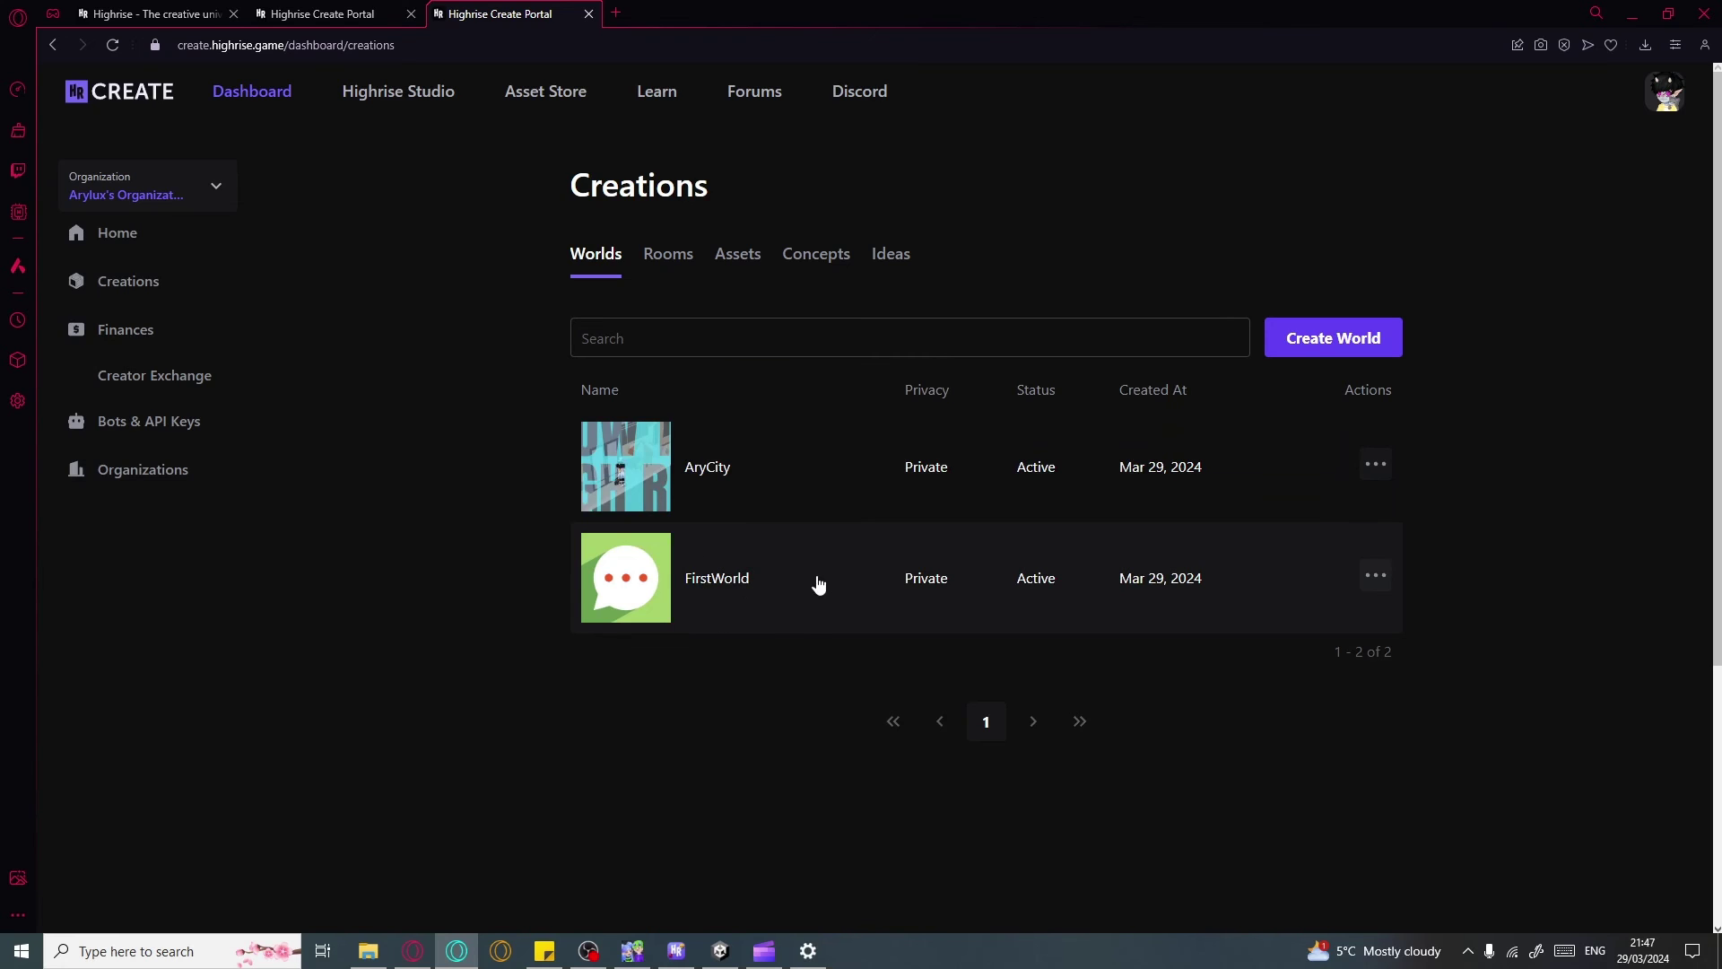
Check the actions available for FirstWorld in the worlds list, and open the world's overview page
{"action": "left_click", "coordinate": [1376, 578]}
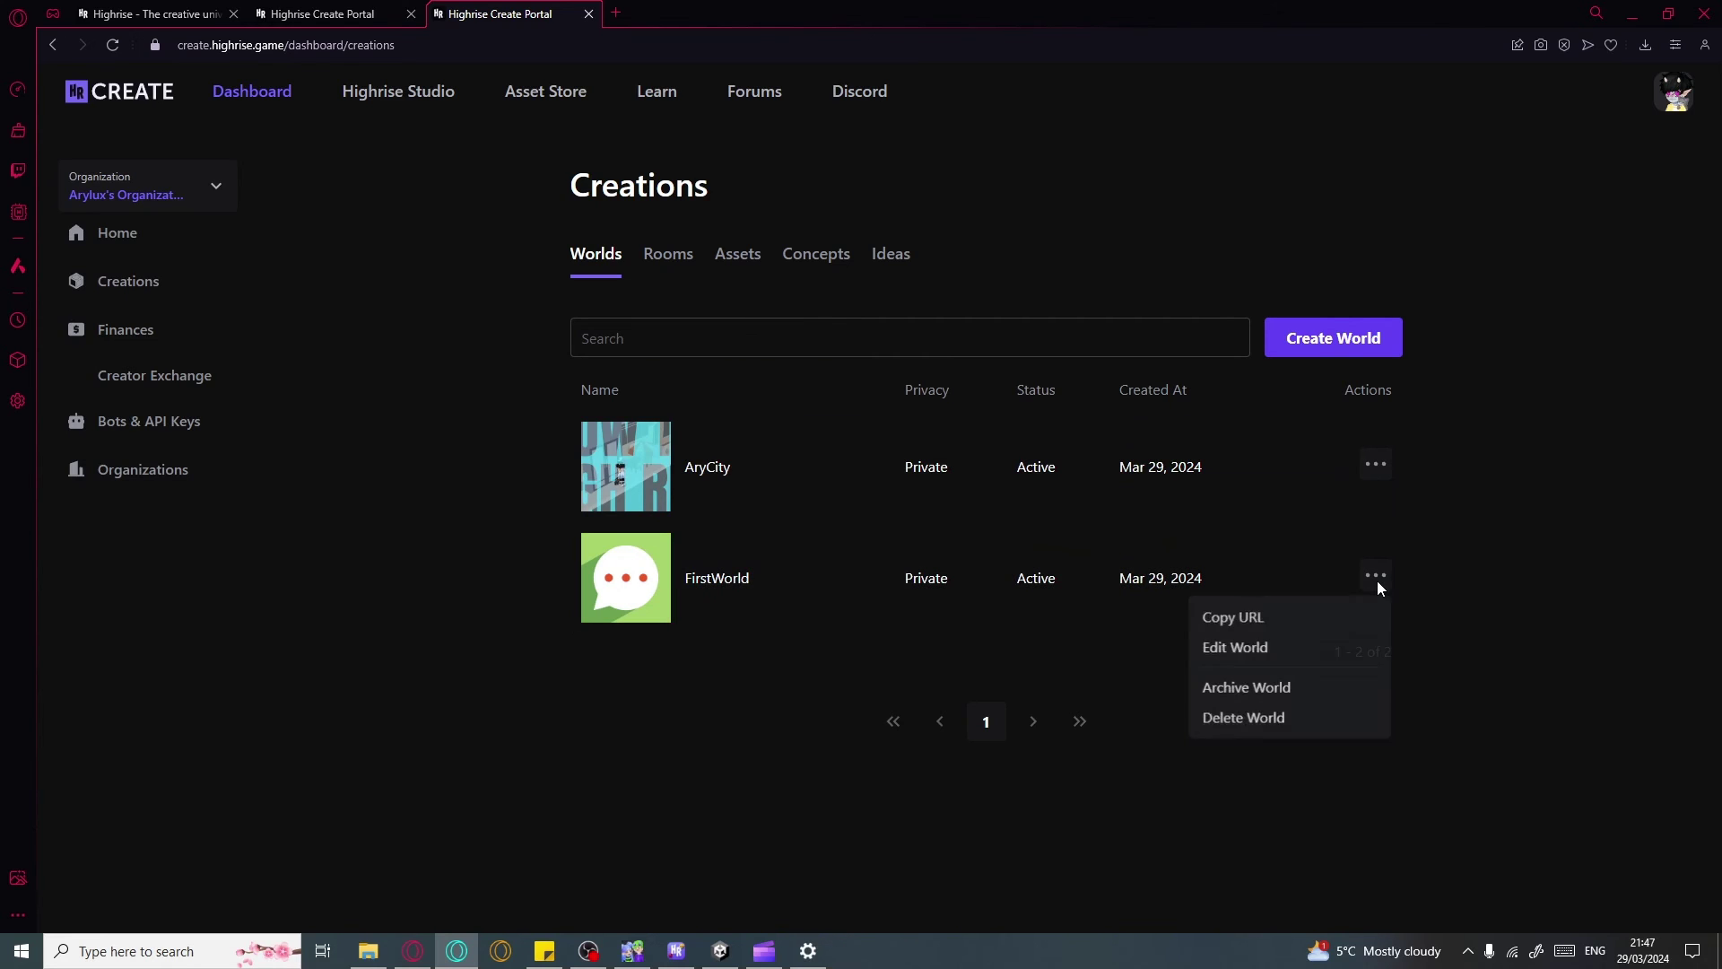
{"action": "left_click", "coordinate": [953, 592]}
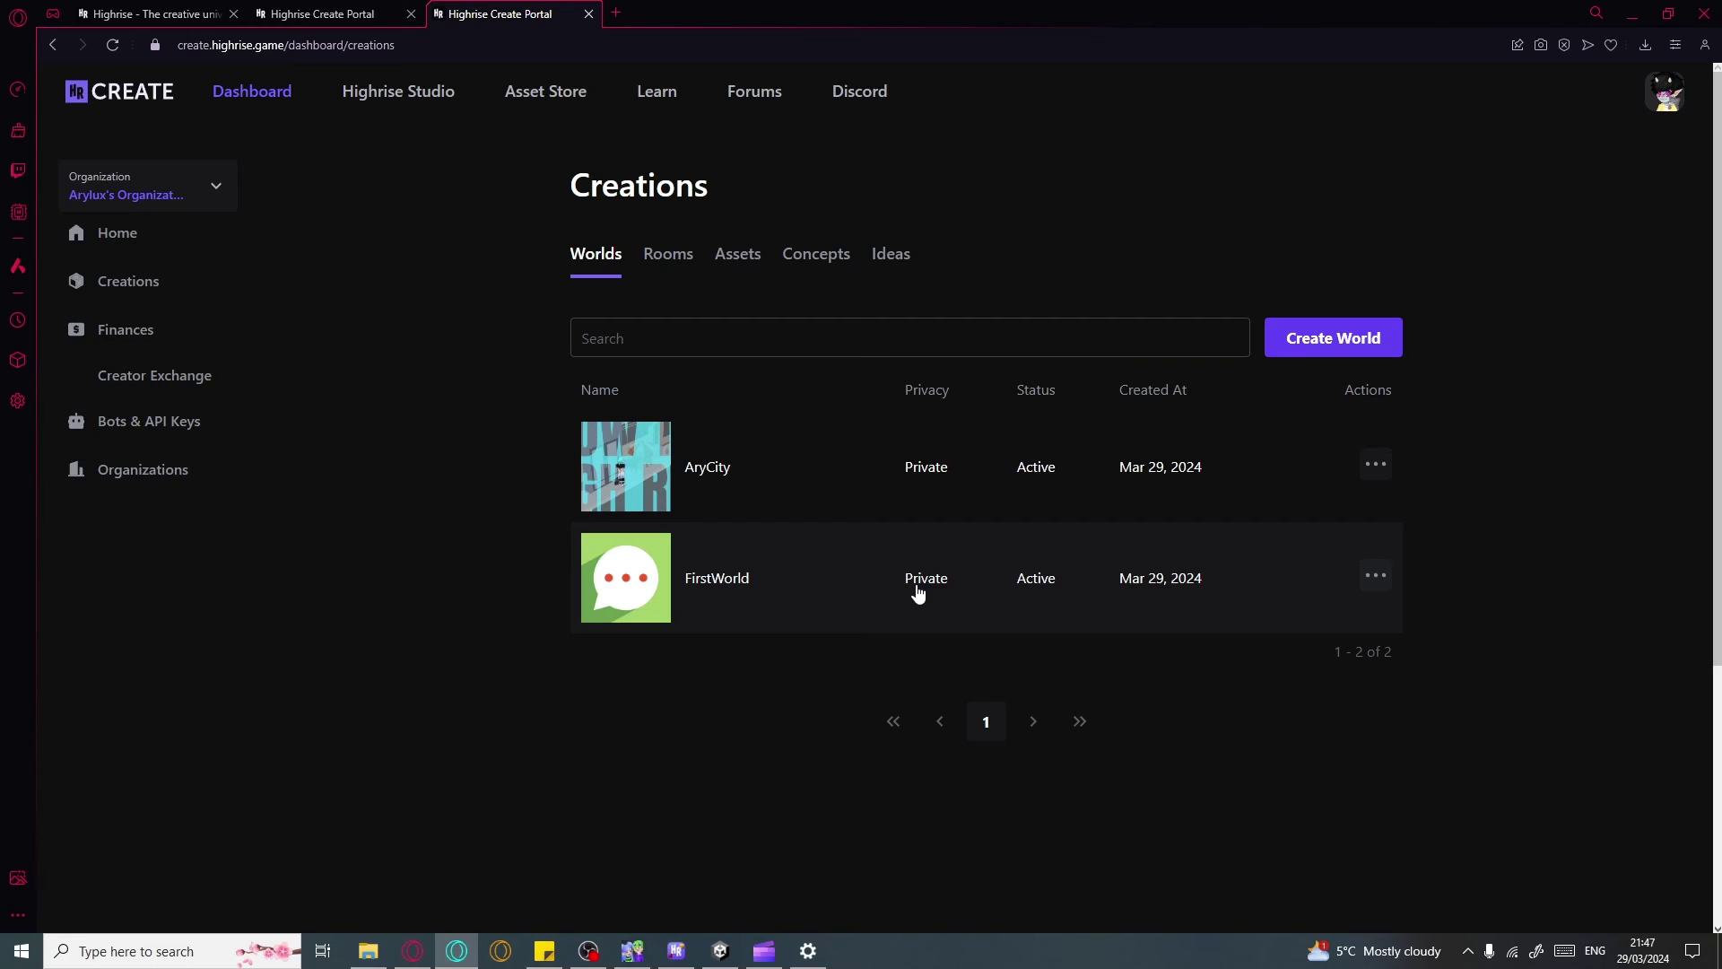
{"action": "left_click", "coordinate": [916, 591]}
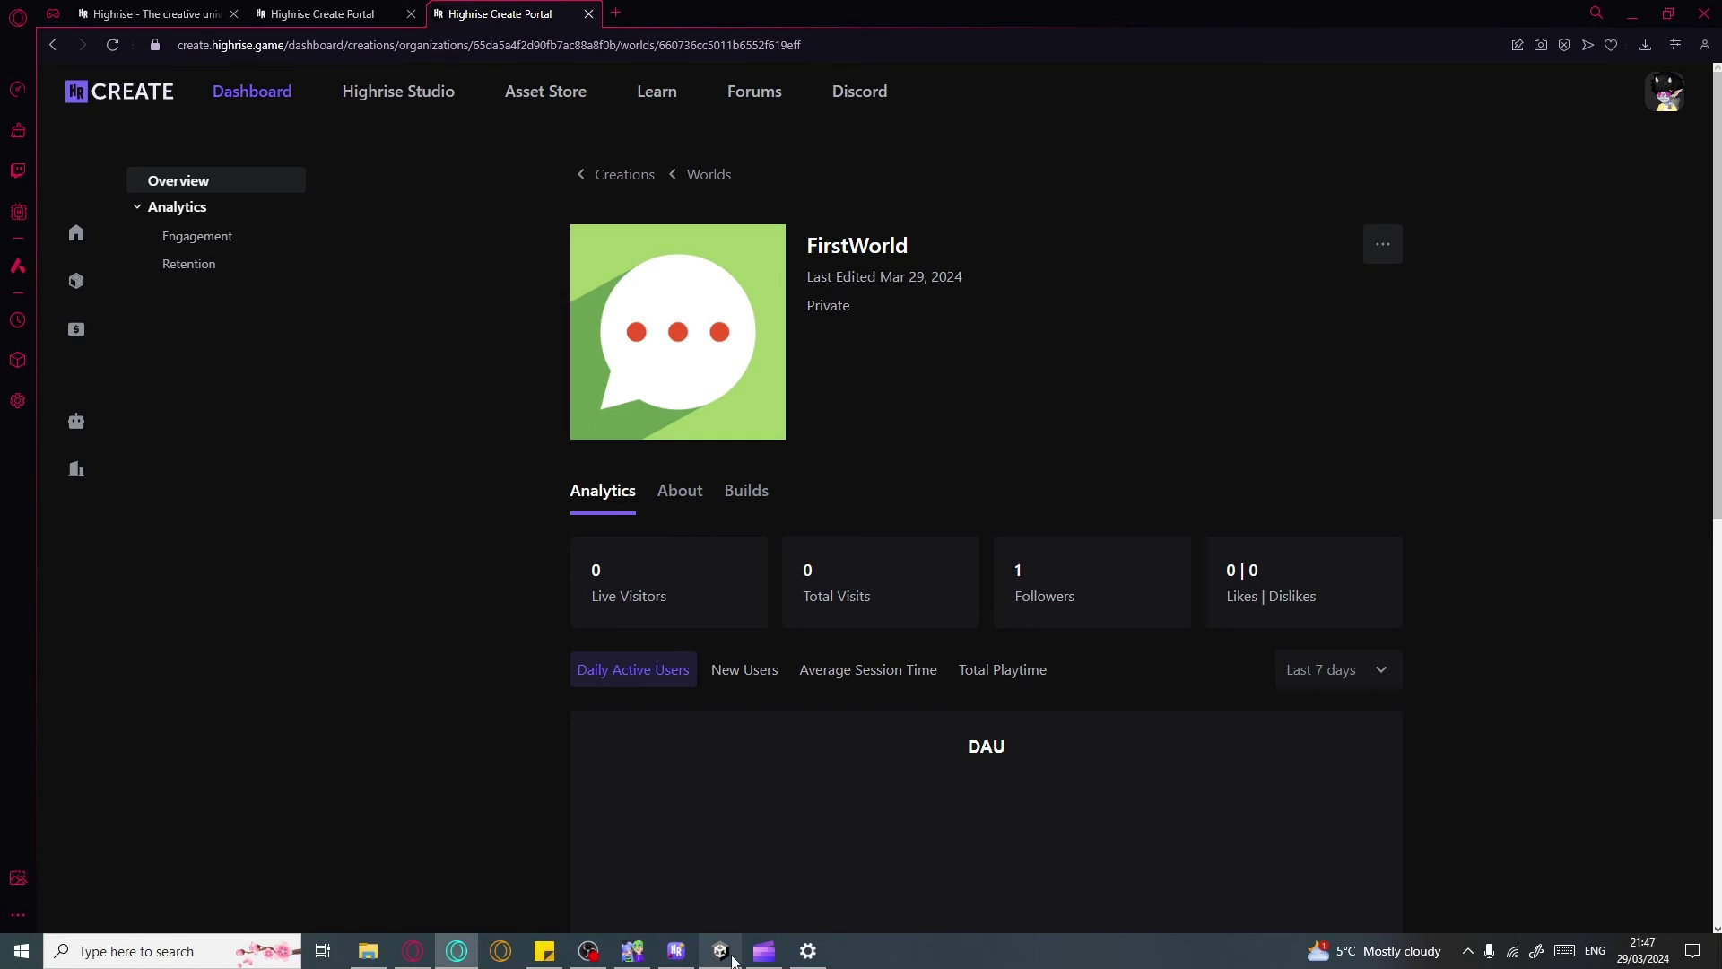
Switch back to Unity, open the Package Manager and list the packages that are In Project
{"action": "mouse_move", "coordinate": [724, 953]}
{"action": "left_click", "coordinate": [777, 821]}
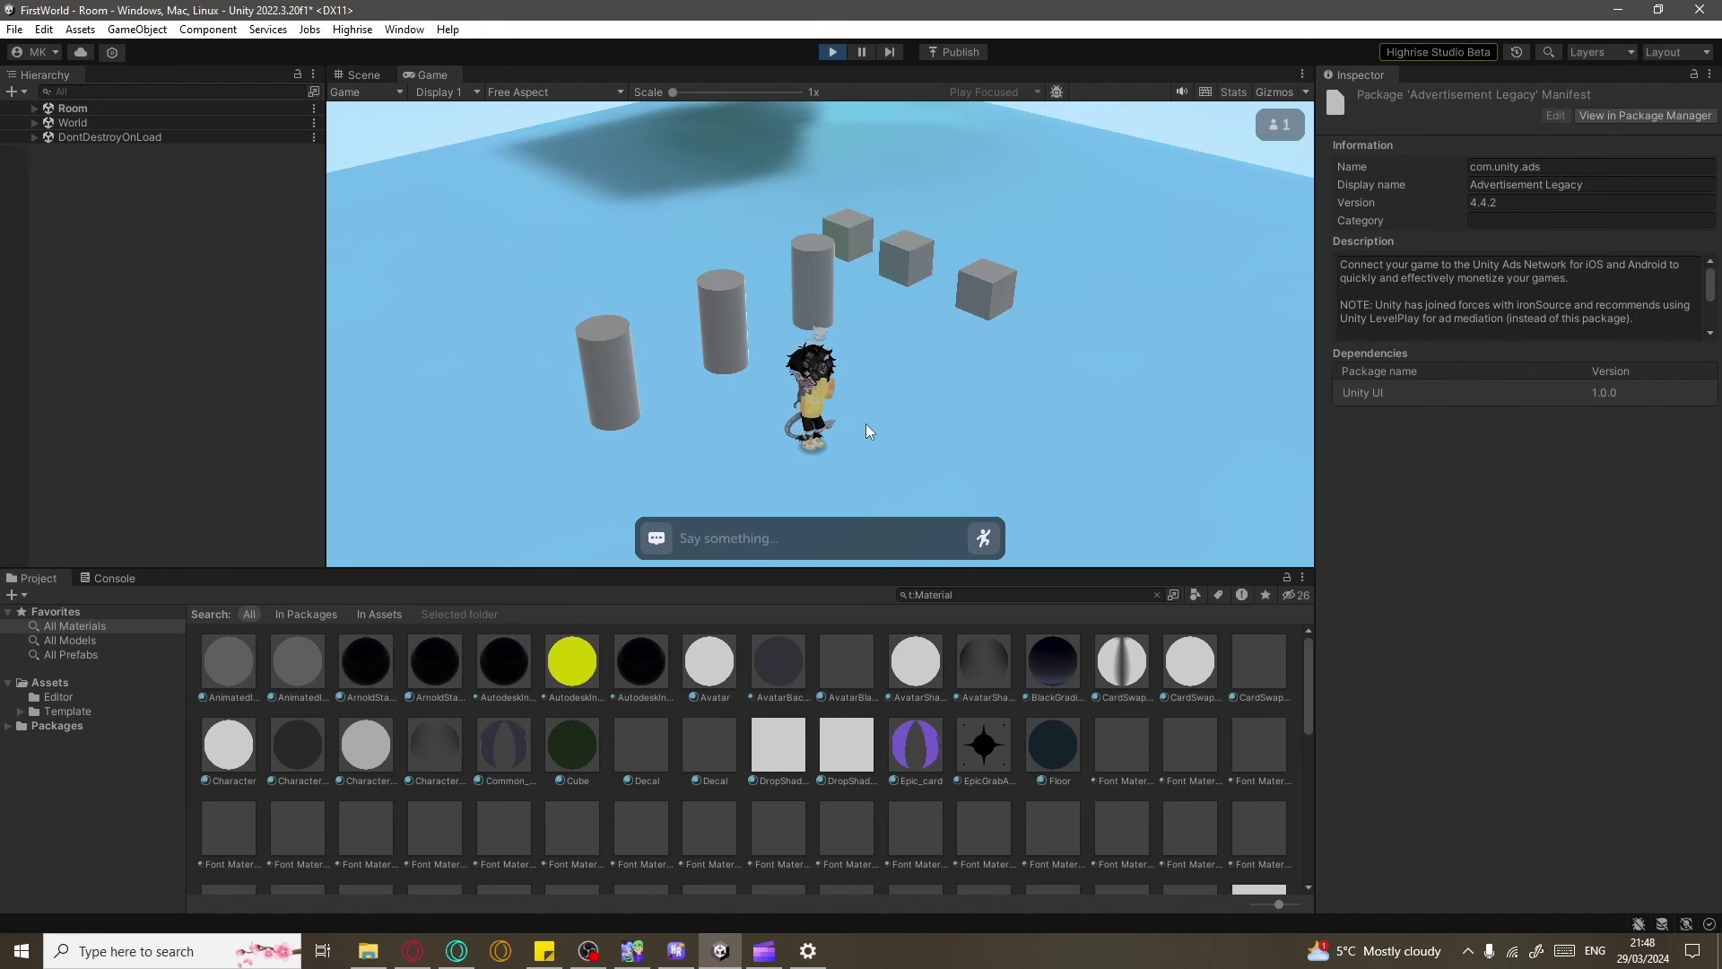
{"action": "left_click", "coordinate": [78, 52]}
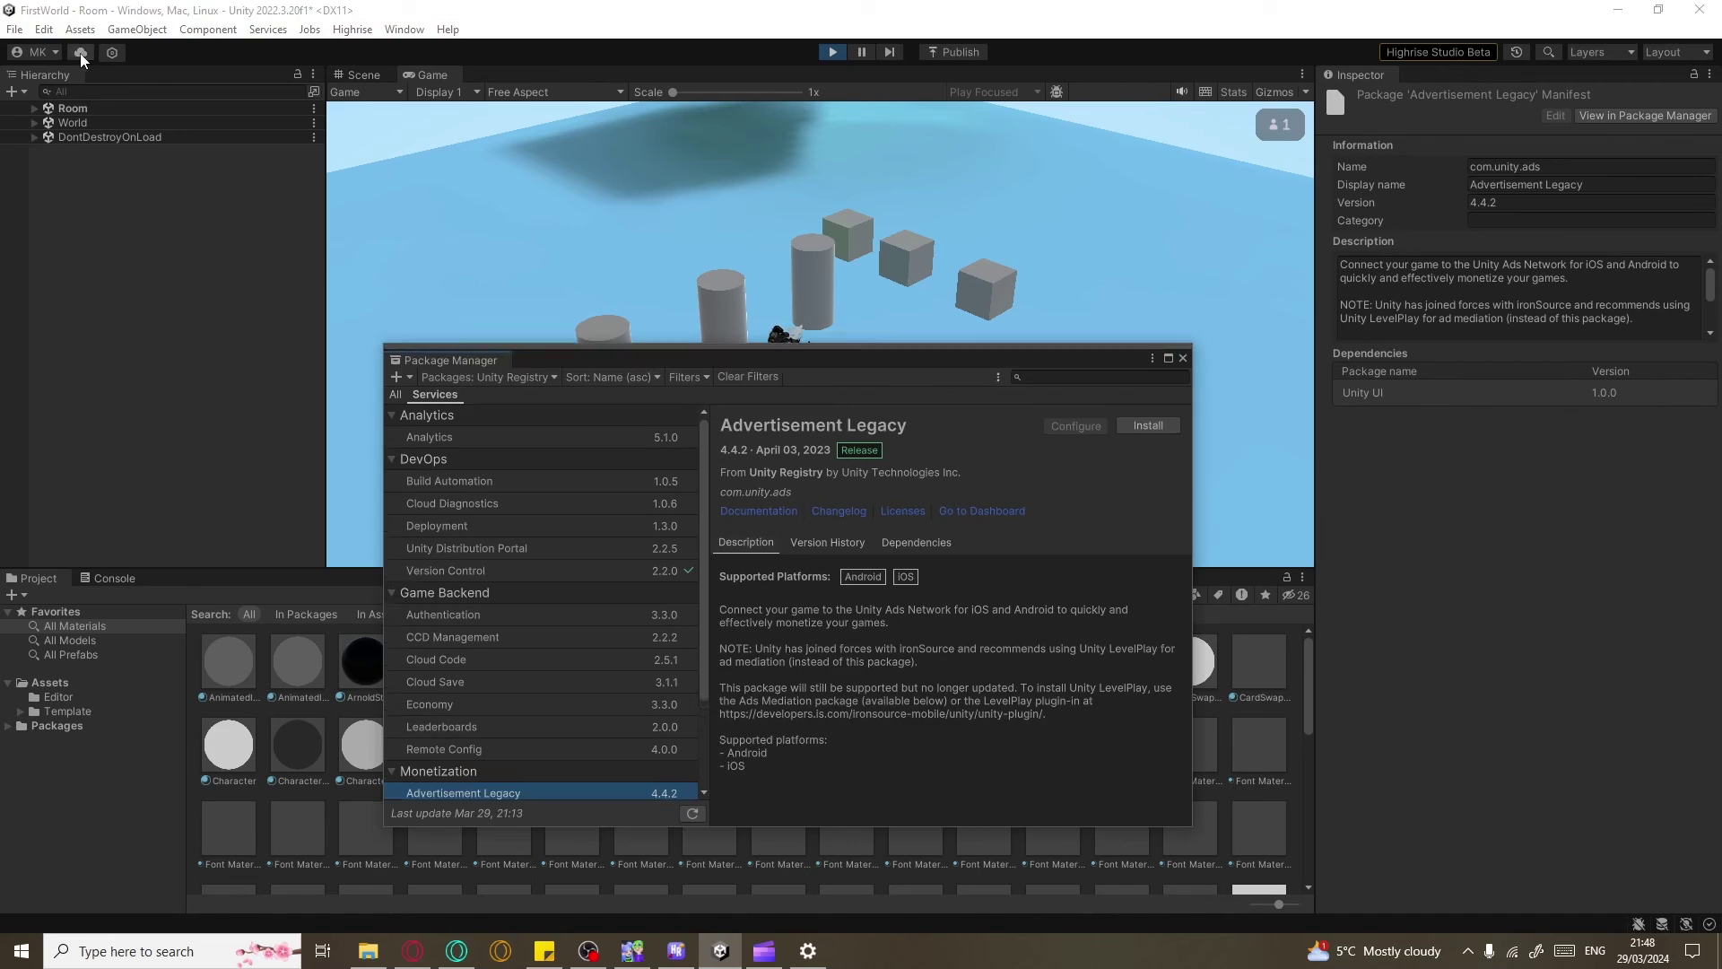
{"action": "left_click_drag", "start_coordinate": [527, 357], "coordinate": [535, 303]}
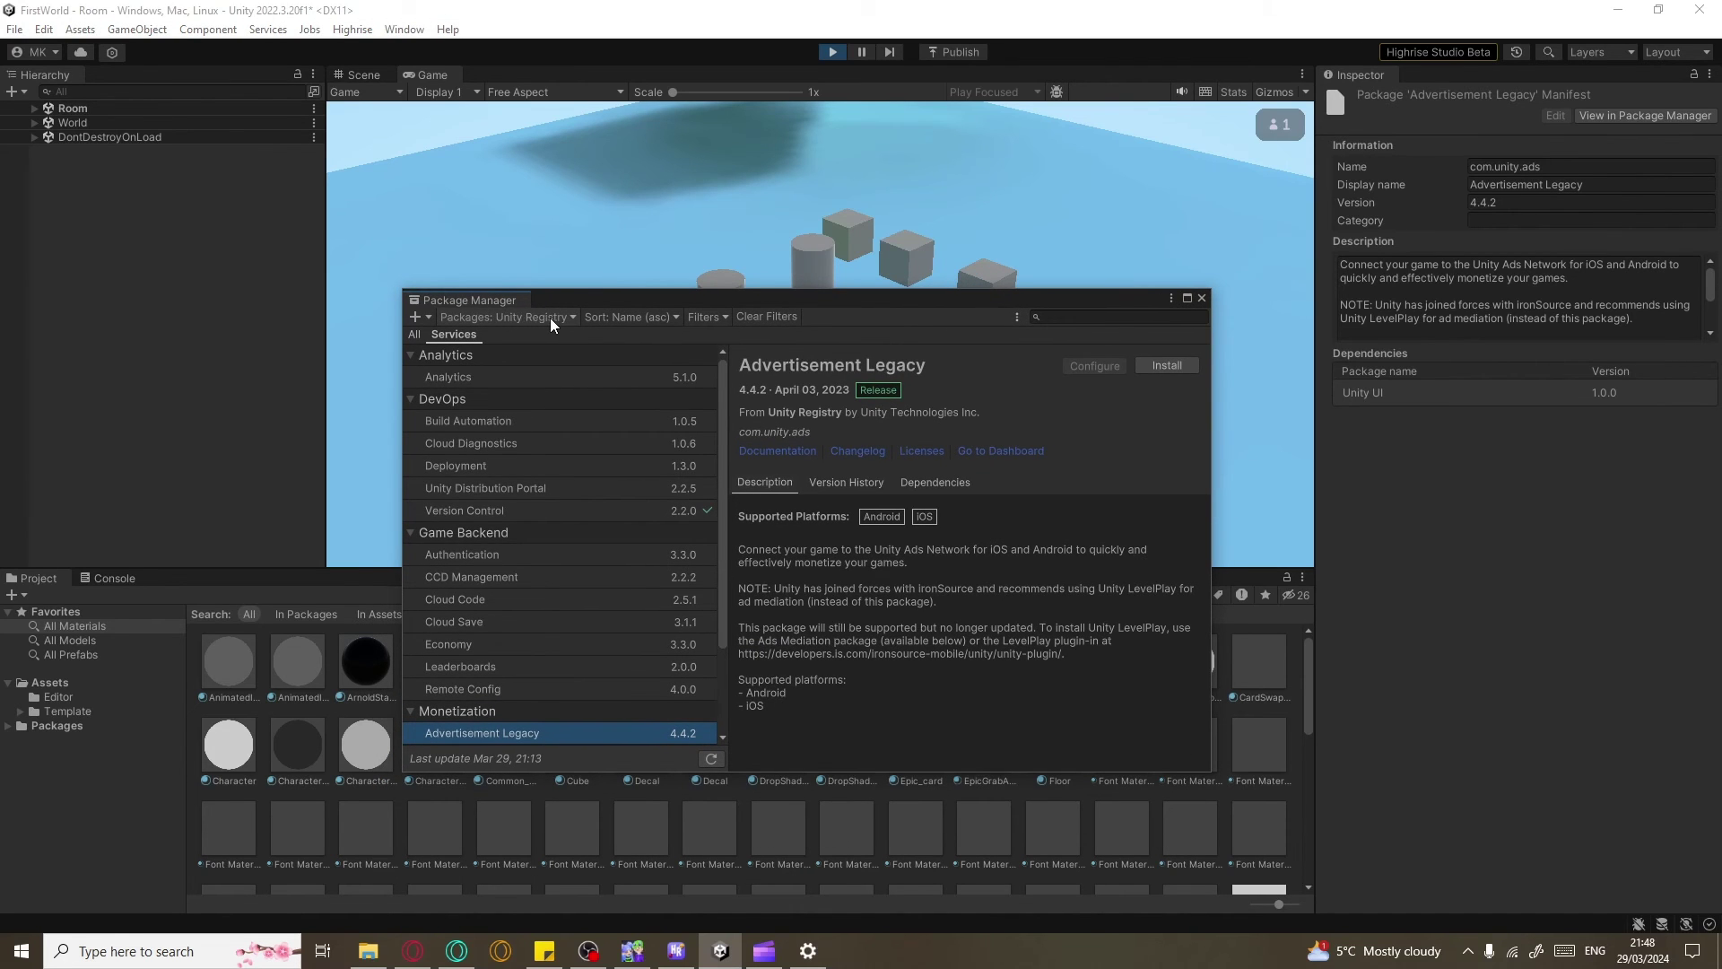
{"action": "left_click", "coordinate": [550, 317]}
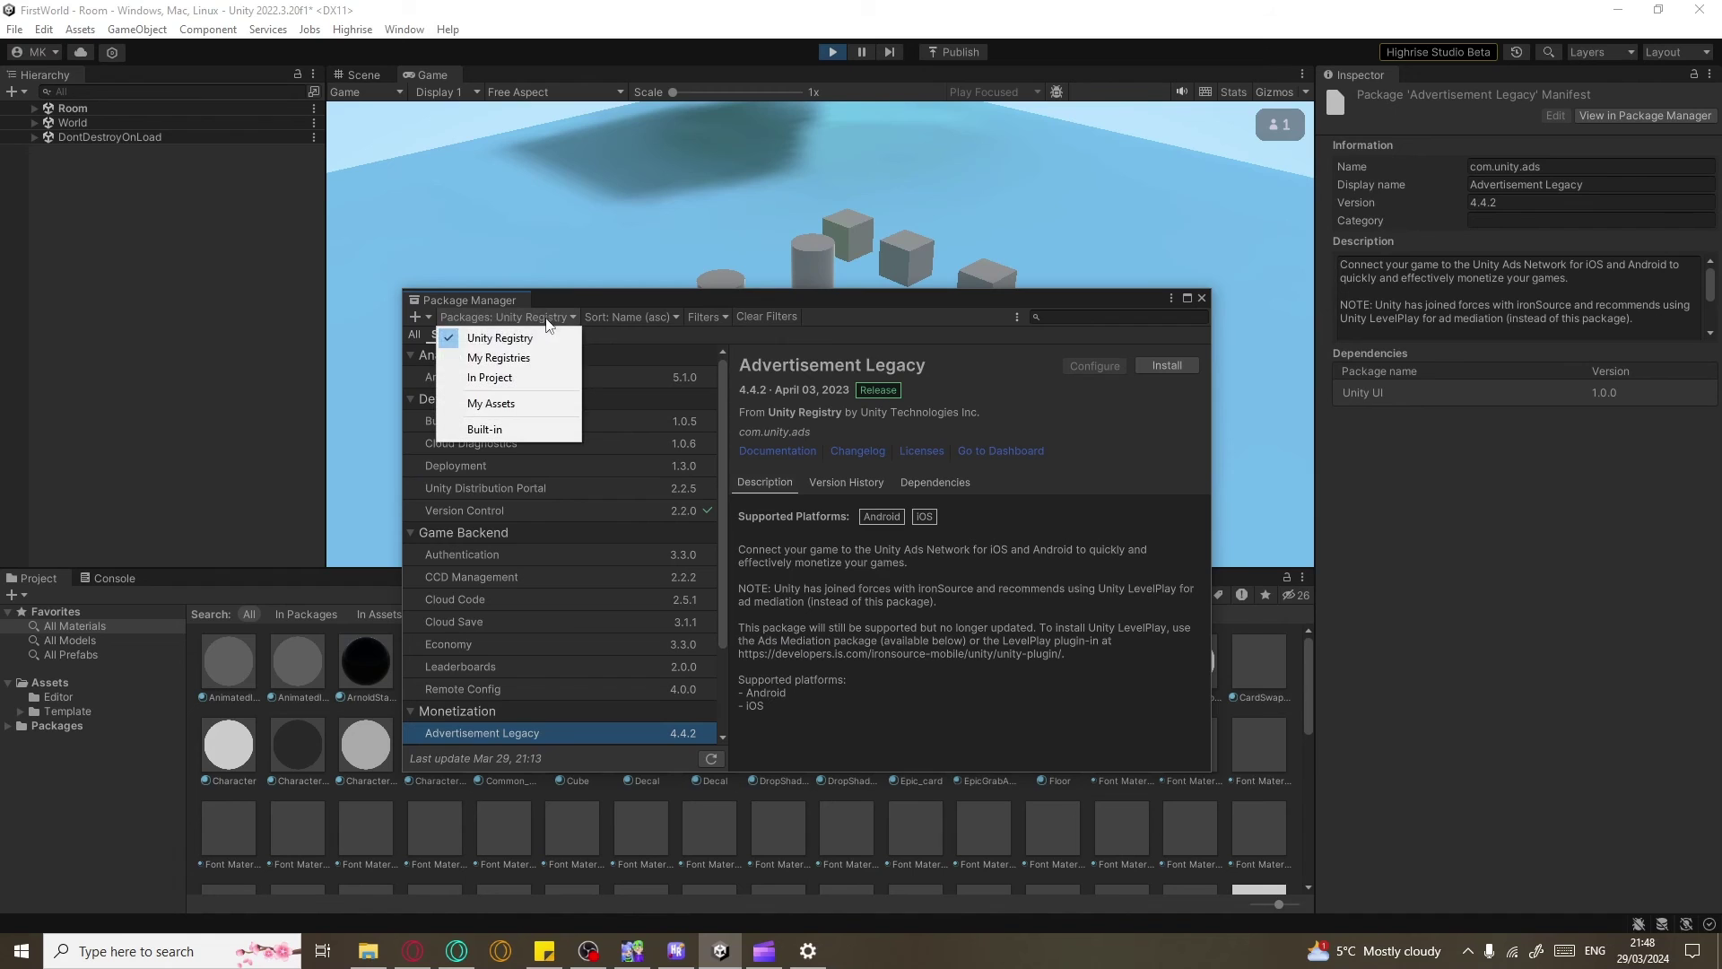
{"action": "left_click", "coordinate": [493, 377]}
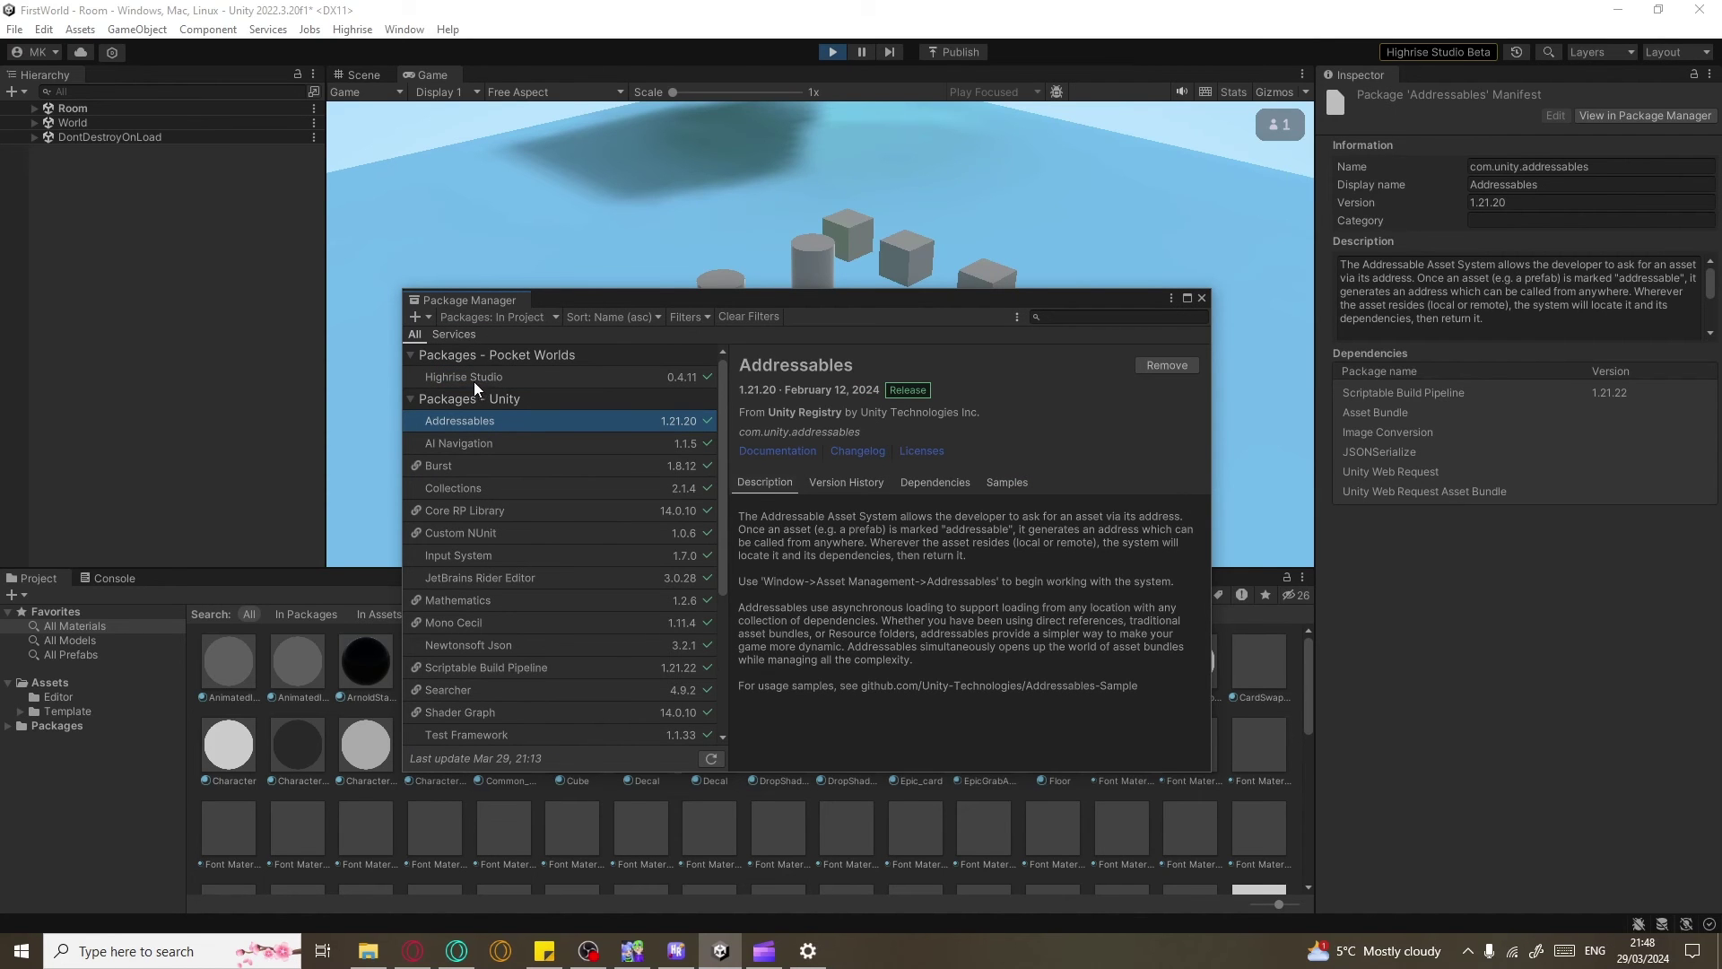
Check the details of the Highrise Studio package and close the Package Manager
{"action": "left_click", "coordinate": [471, 379]}
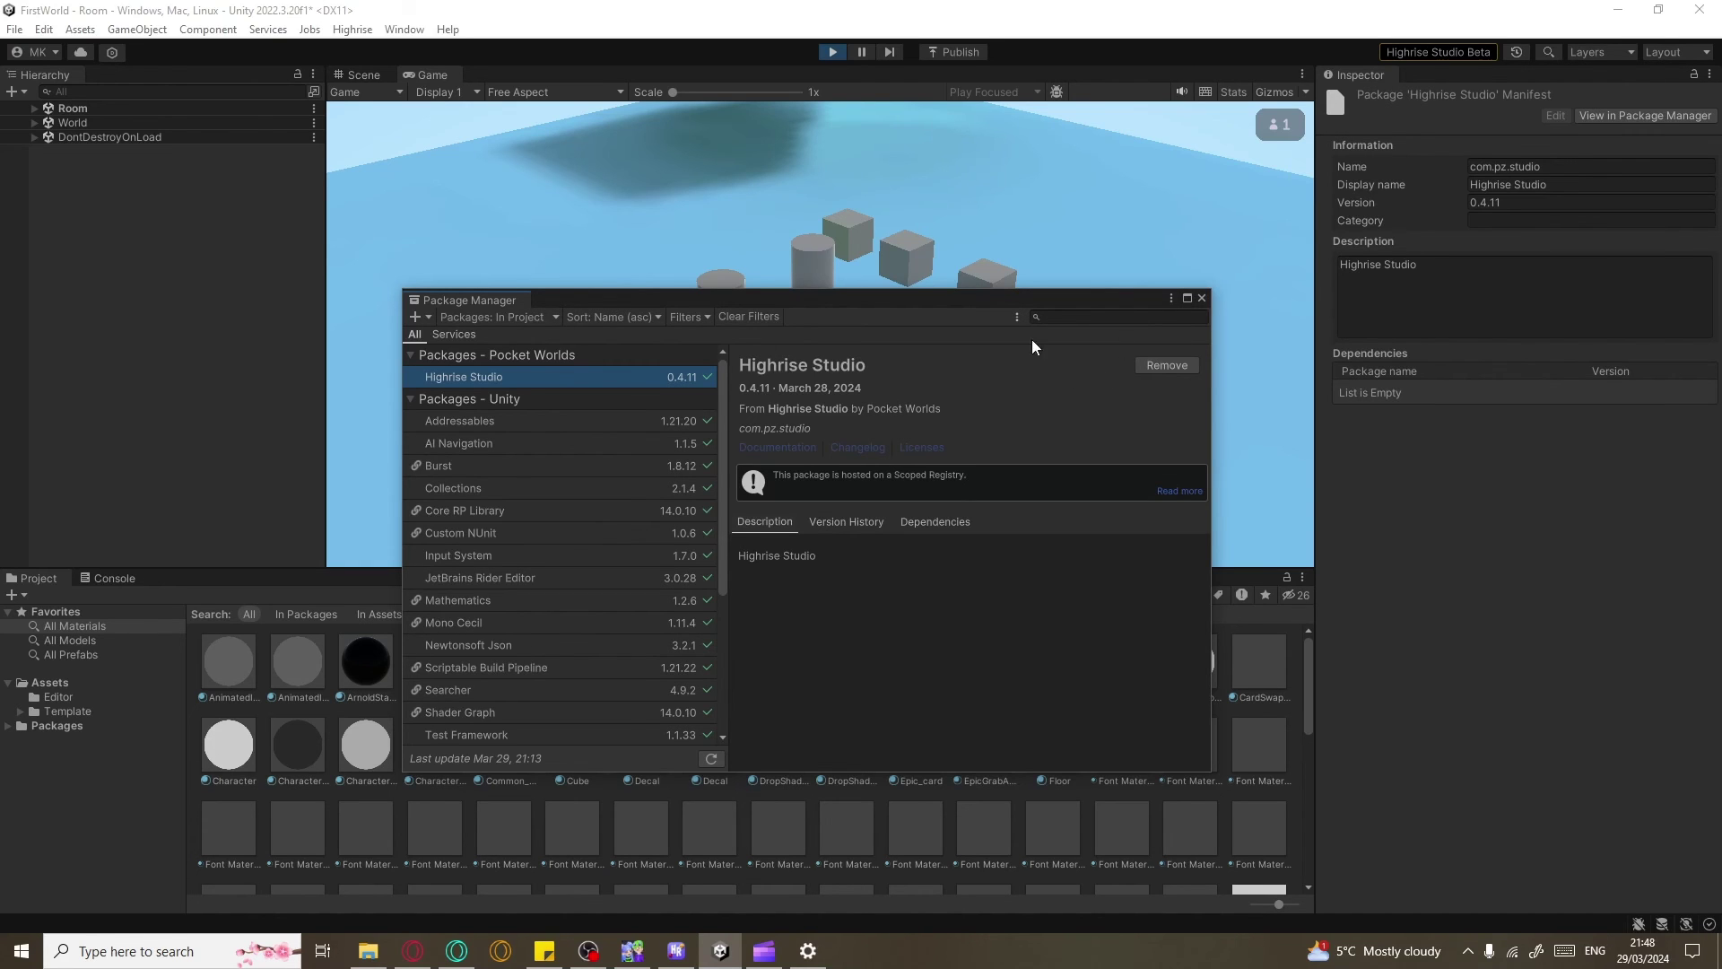
{"action": "left_click", "coordinate": [1204, 298]}
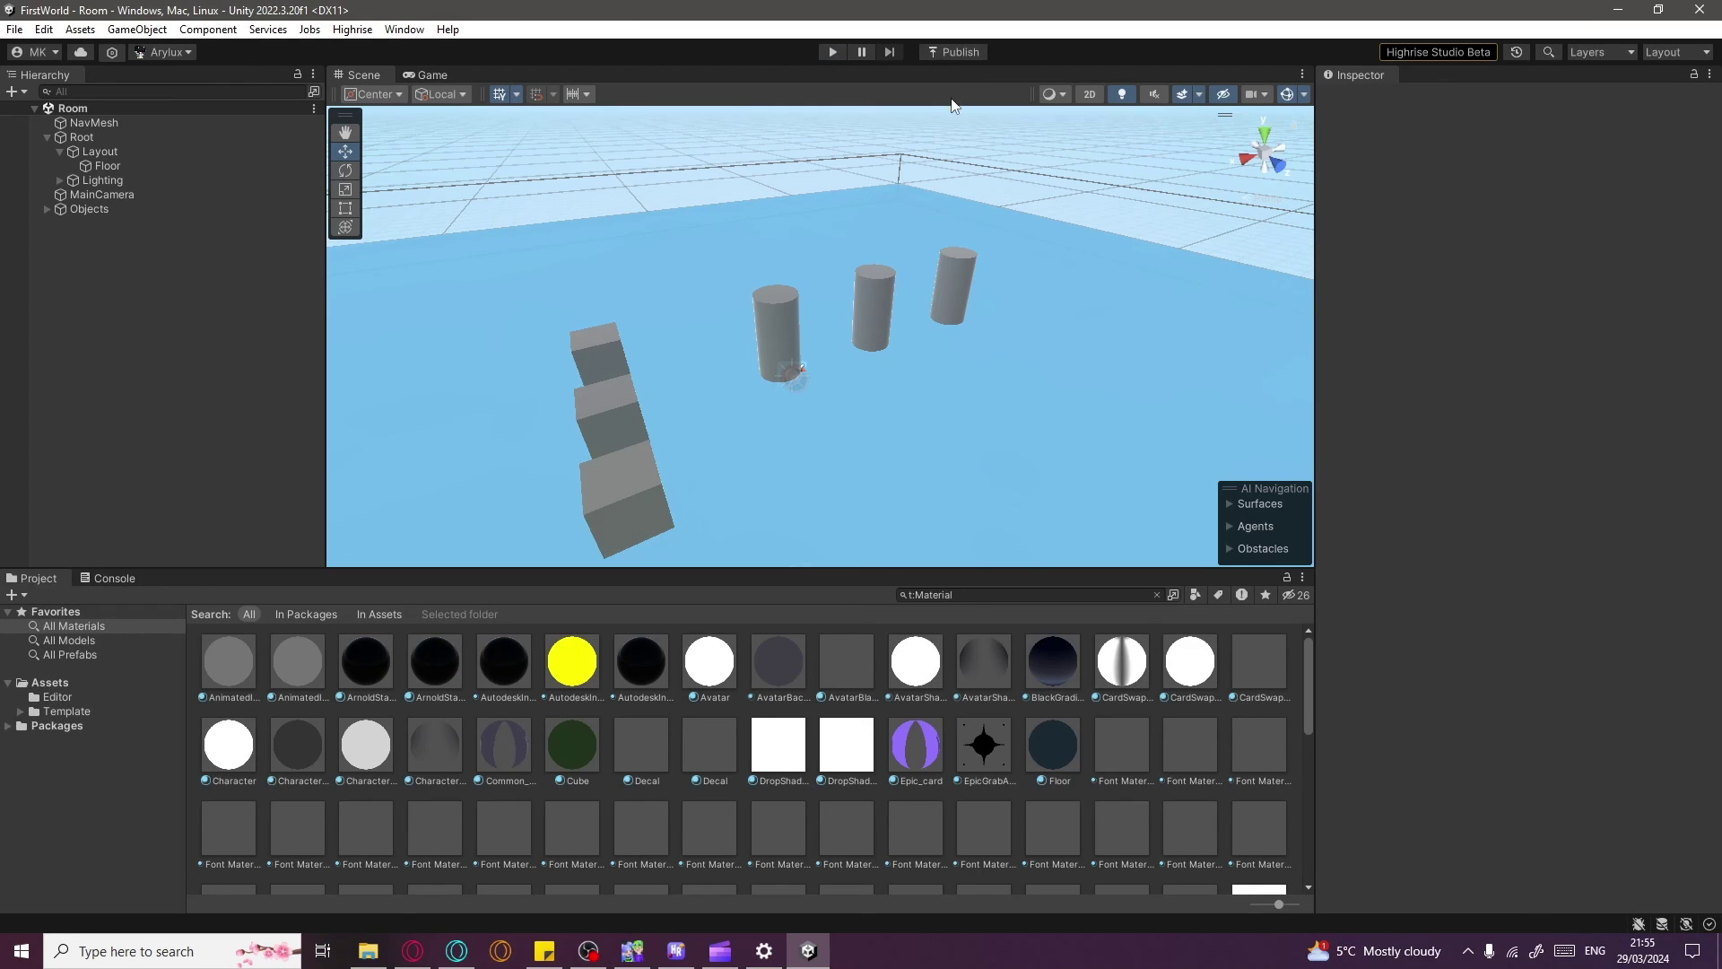
Publish the project to the existing FirstWorld world instead of a new world
{"action": "left_click", "coordinate": [956, 53]}
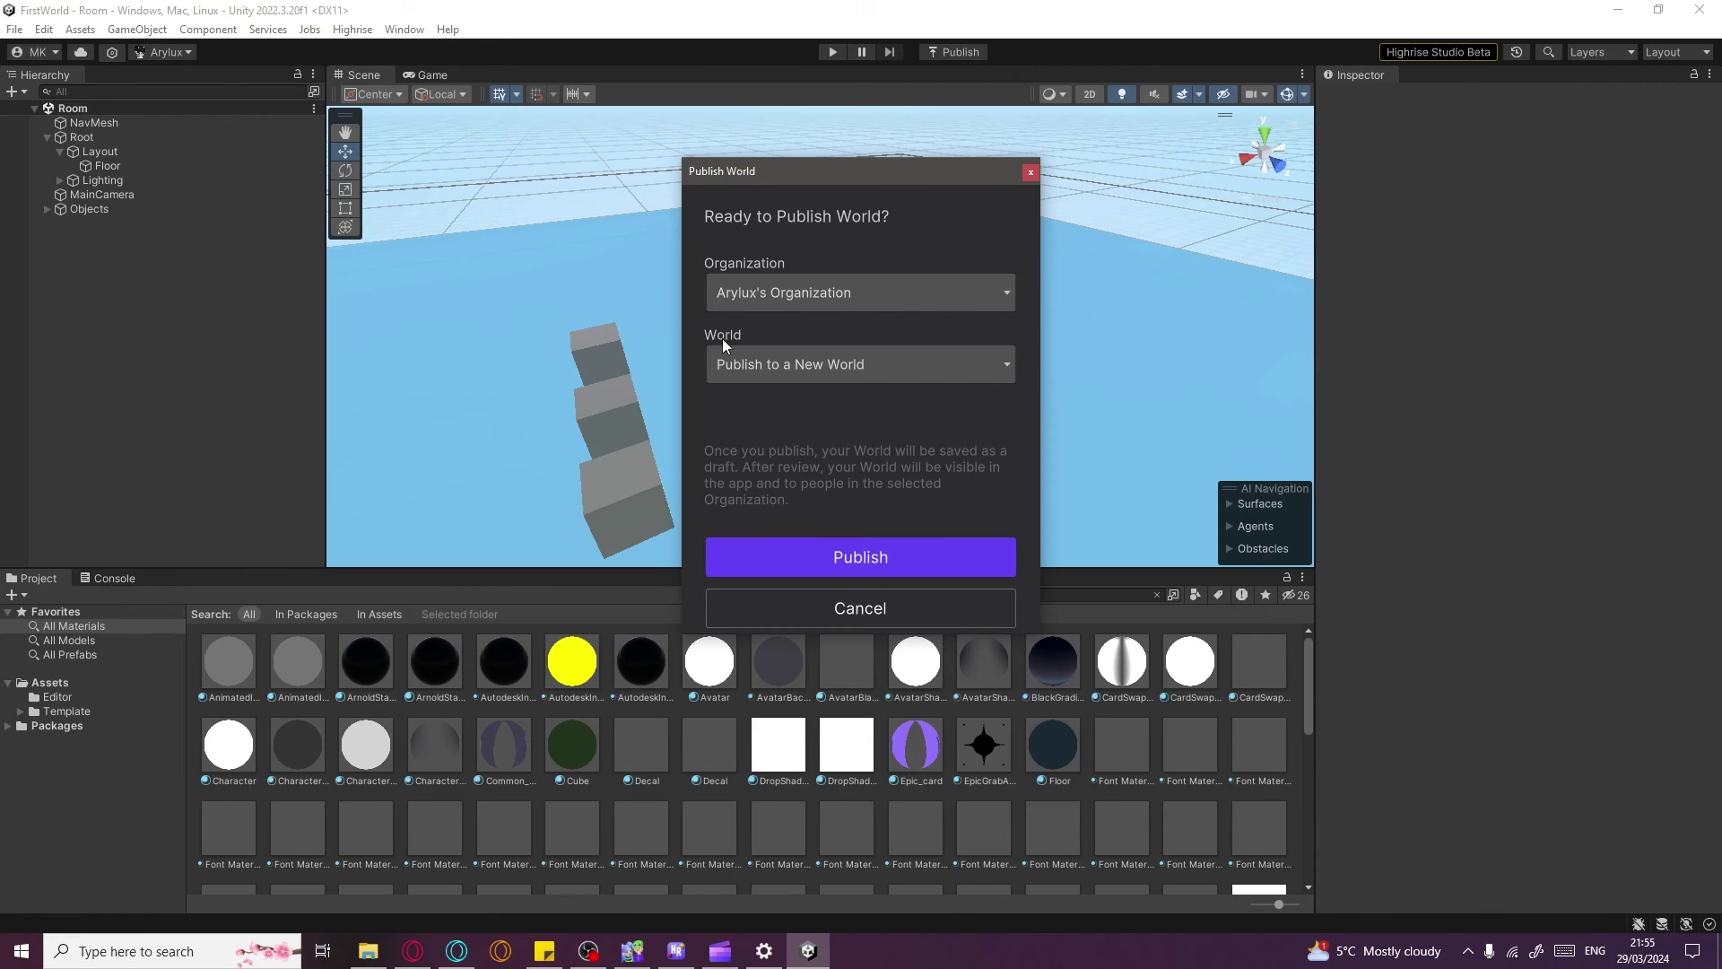
{"action": "left_click", "coordinate": [1009, 363]}
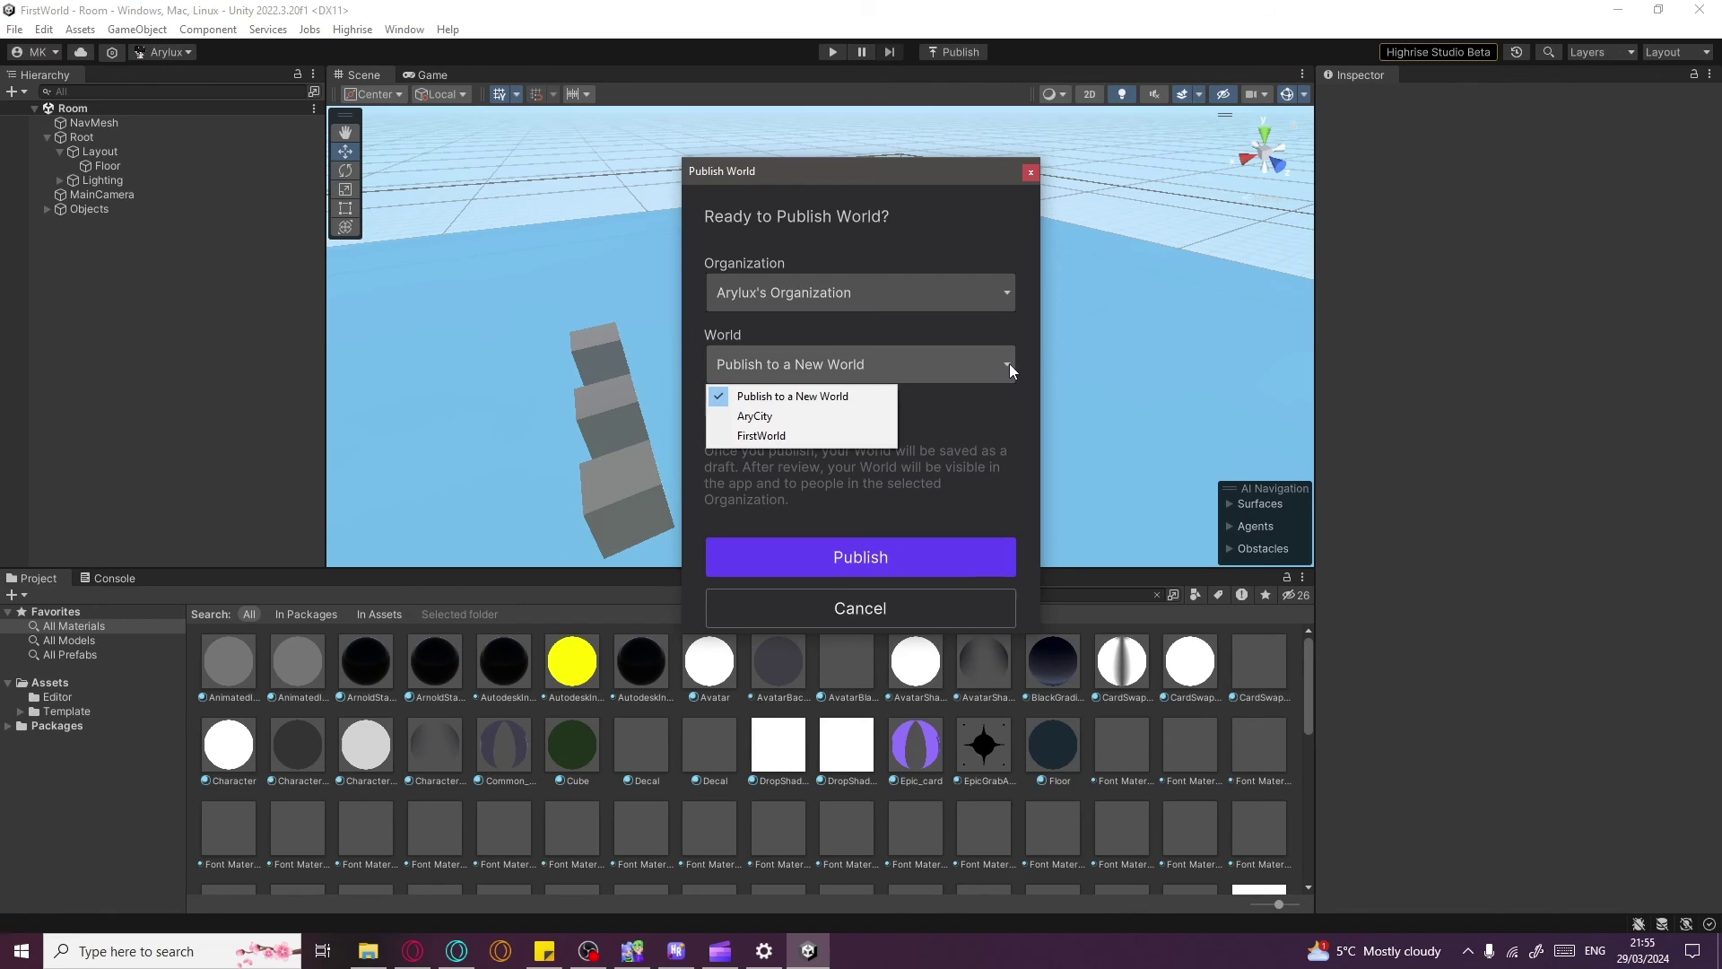
{"action": "left_click", "coordinate": [767, 436]}
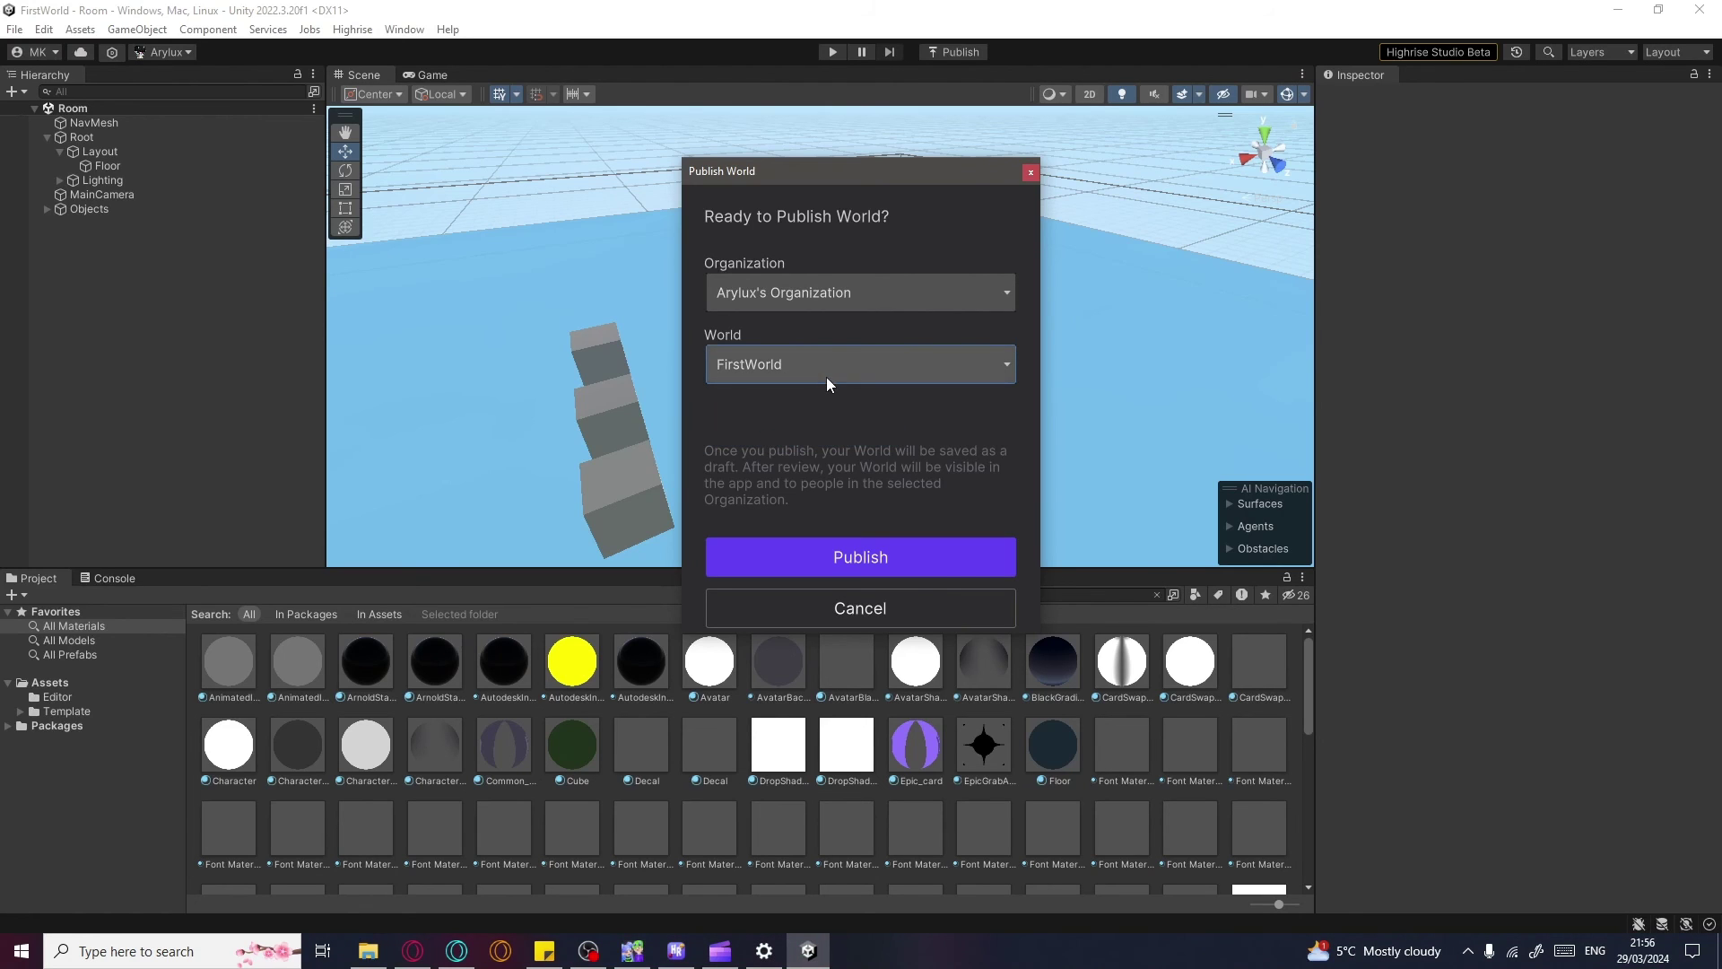
{"action": "left_click", "coordinate": [865, 546]}
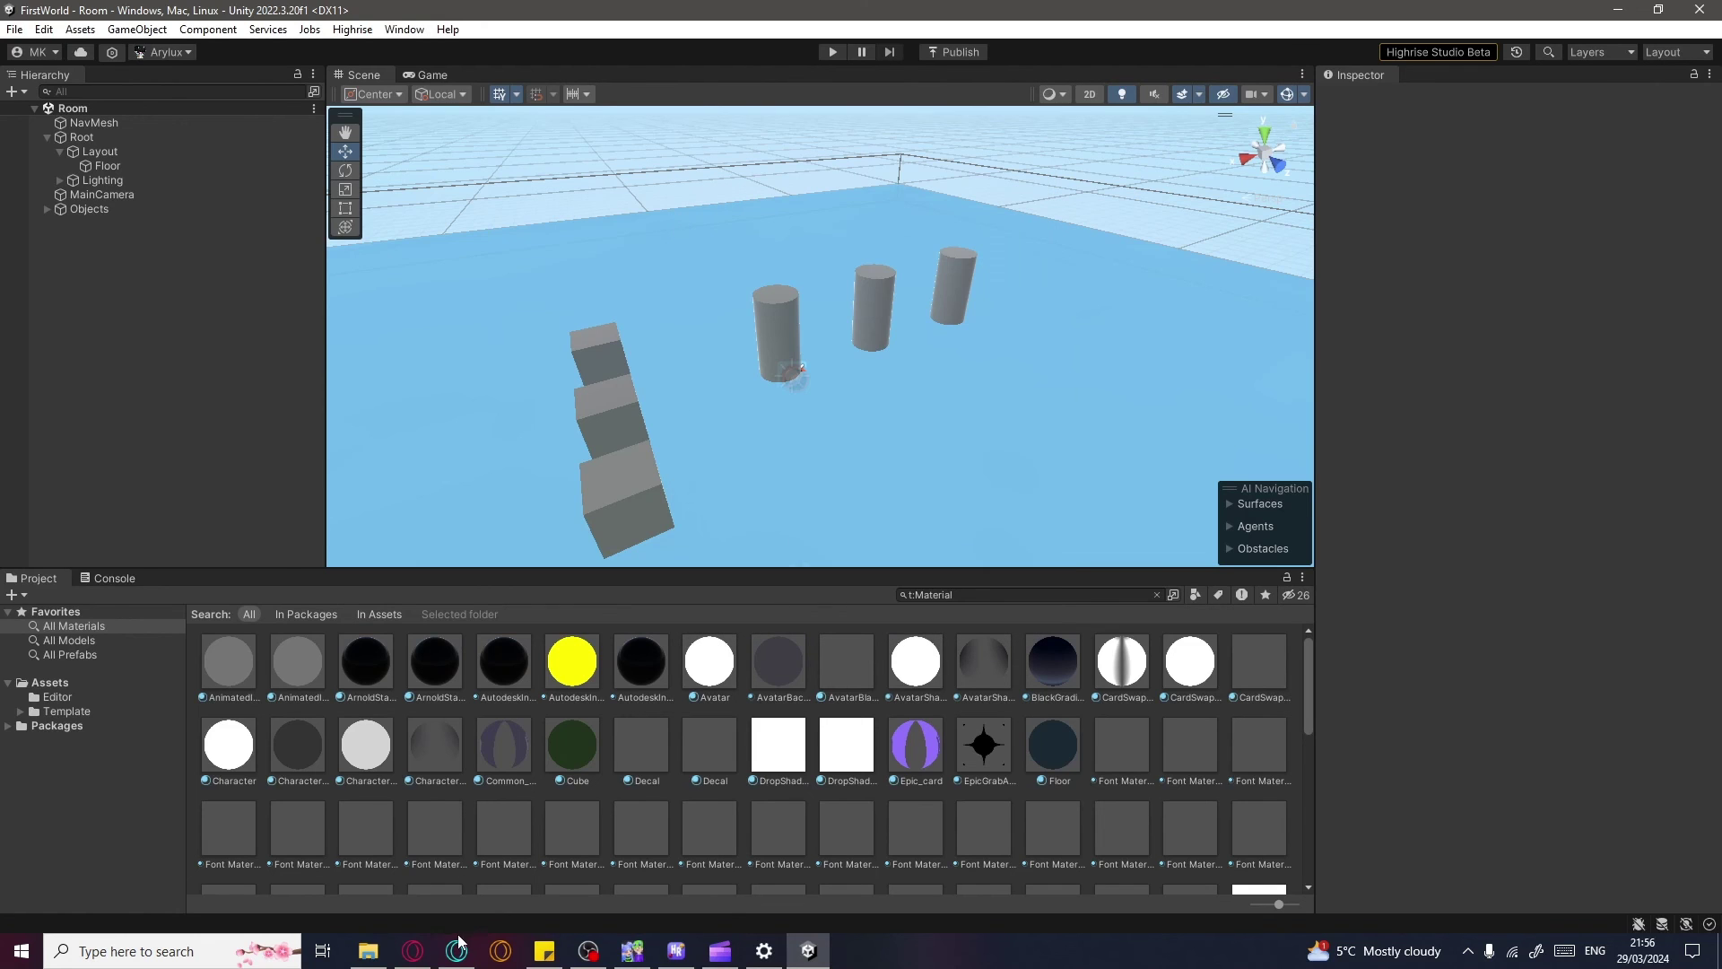
Switch to the Highrise Create Portal in the browser, open FirstWorld and check its list of builds
{"action": "left_click", "coordinate": [457, 949]}
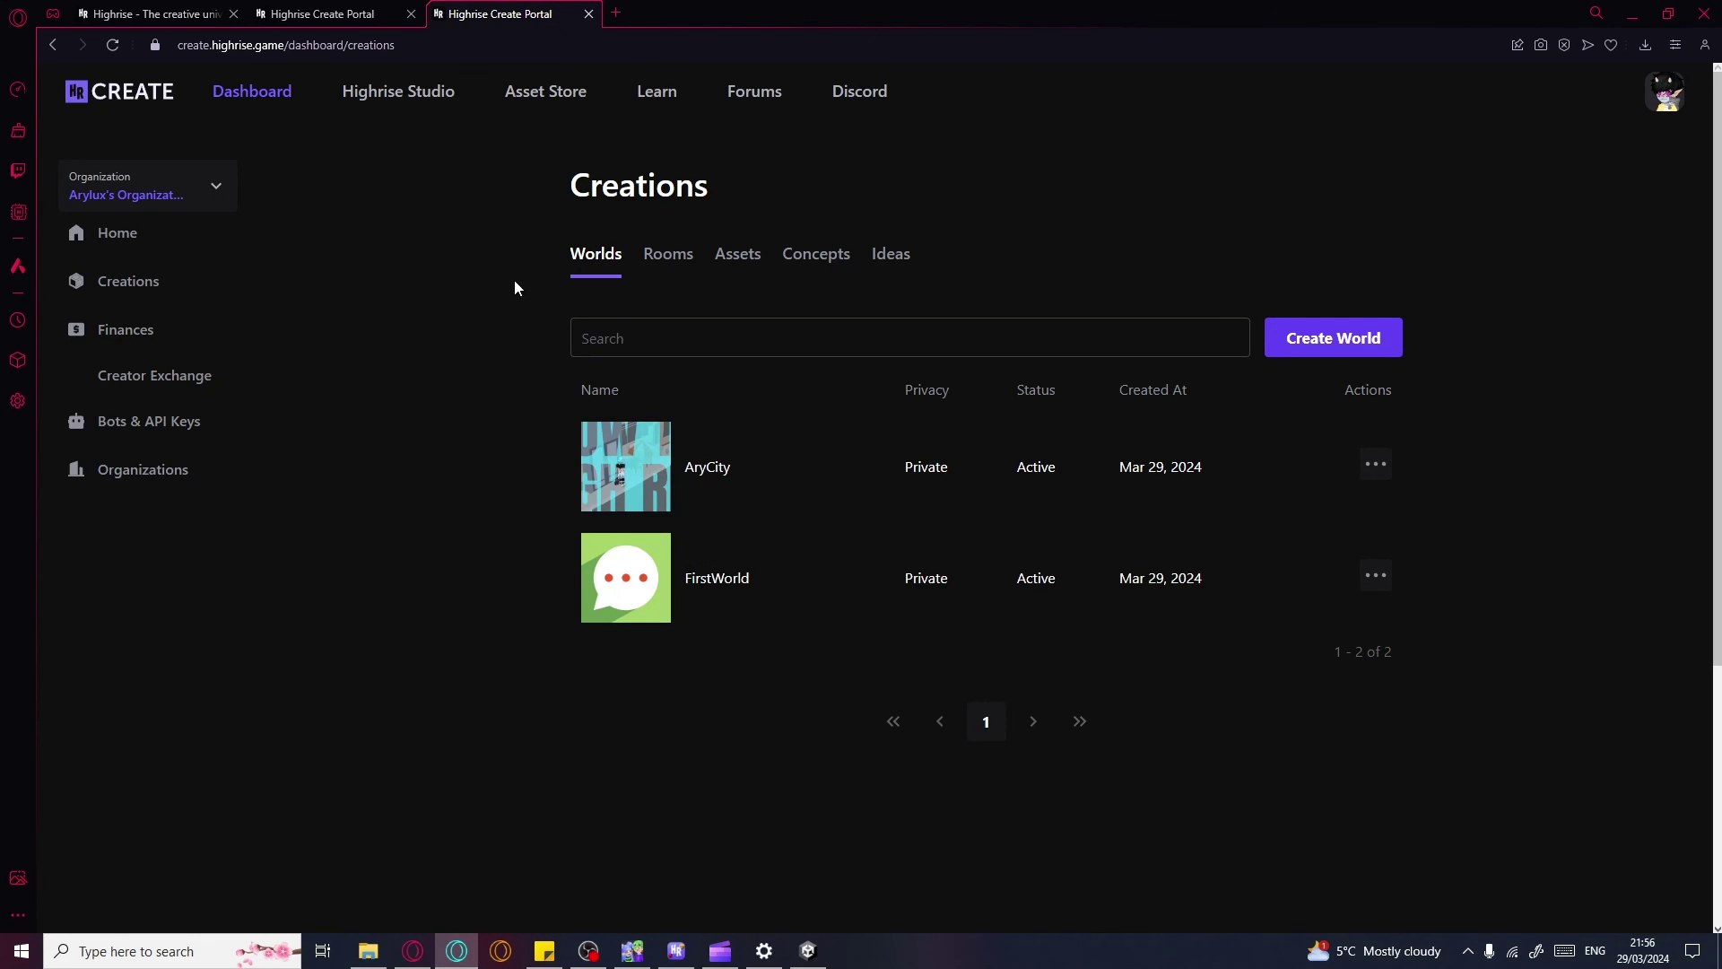
{"action": "left_click", "coordinate": [684, 594]}
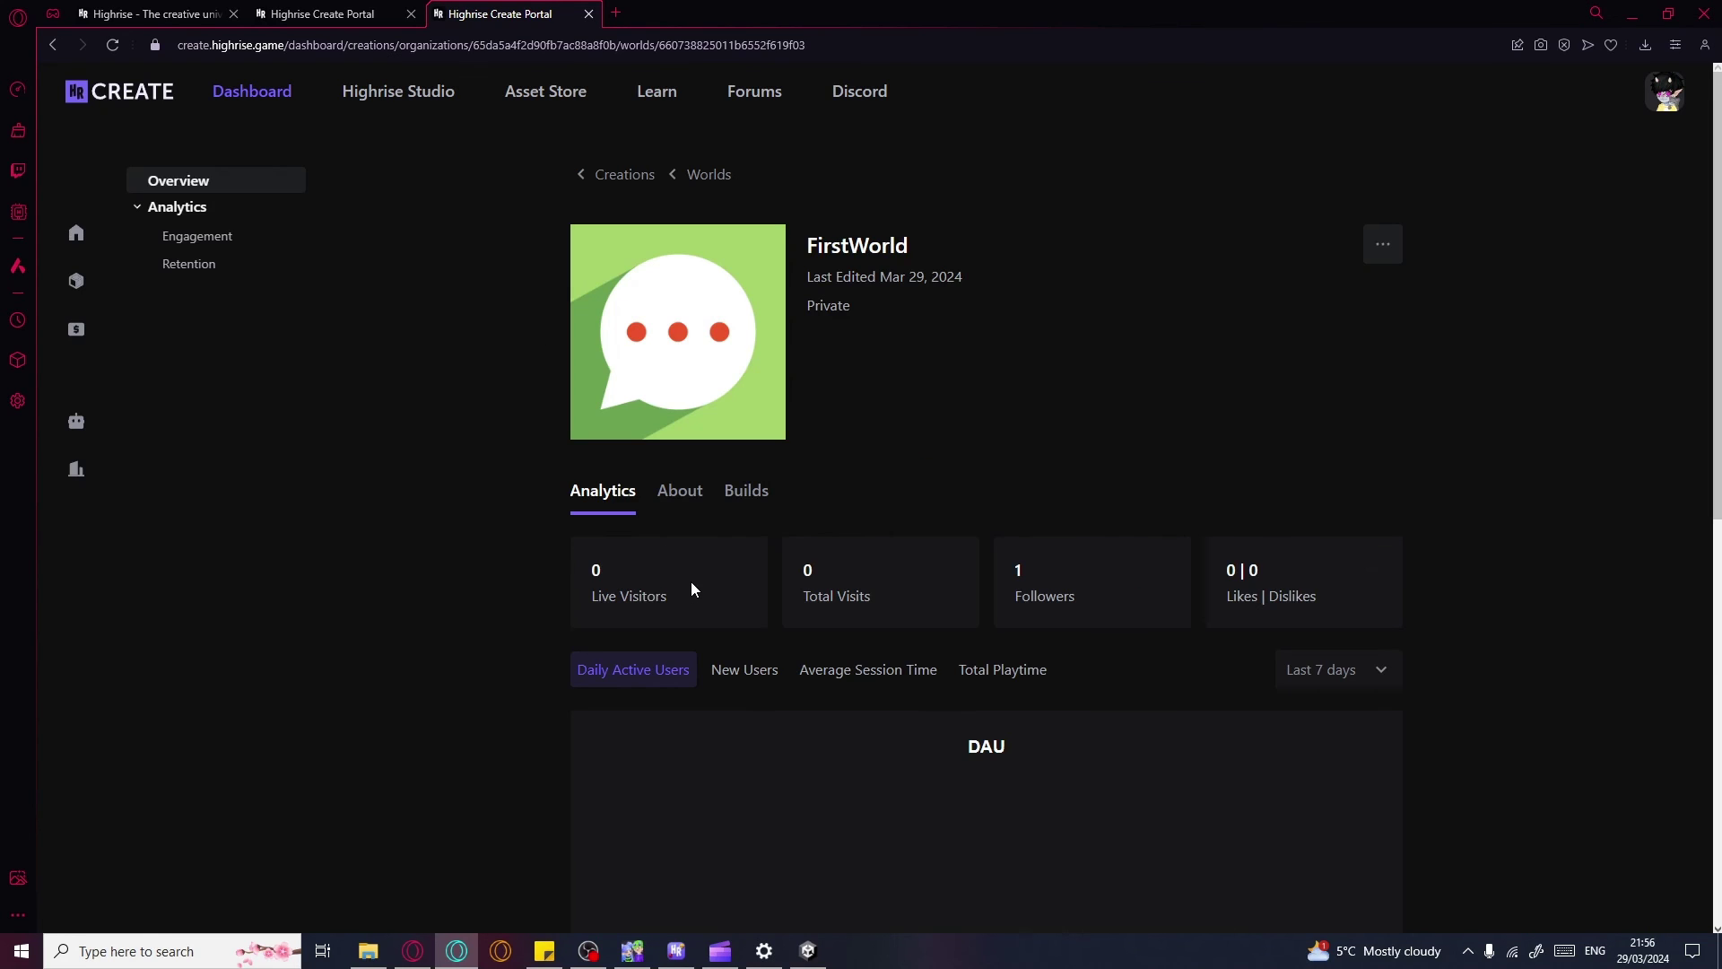
{"action": "scroll", "coordinate": [788, 506], "scroll_direction": "down", "scroll_amount": 4}
{"action": "scroll", "coordinate": [788, 506], "scroll_direction": "up", "scroll_amount": 4}
{"action": "left_click", "coordinate": [743, 496]}
{"action": "scroll", "coordinate": [745, 590], "scroll_direction": "down", "scroll_amount": 1}
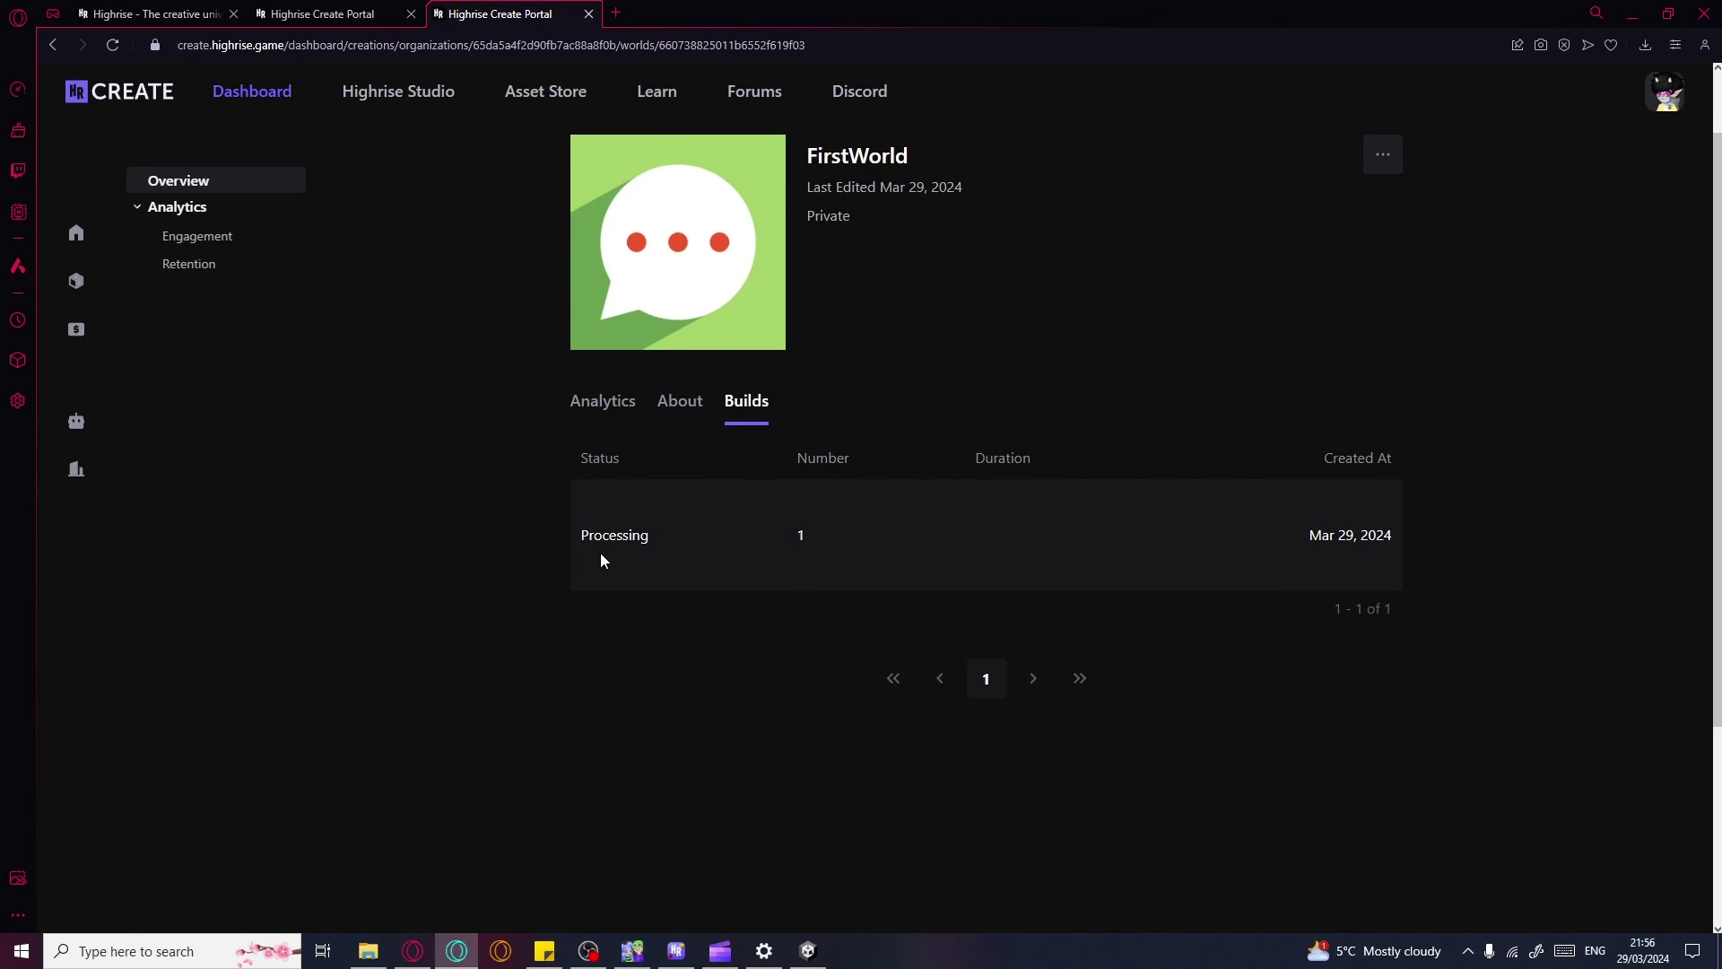
Review the Publishing a World guide's instructions for creating a world in the Create Portal
{"action": "left_click", "coordinate": [323, 13]}
{"action": "scroll", "coordinate": [681, 337], "scroll_direction": "down", "scroll_amount": 13}
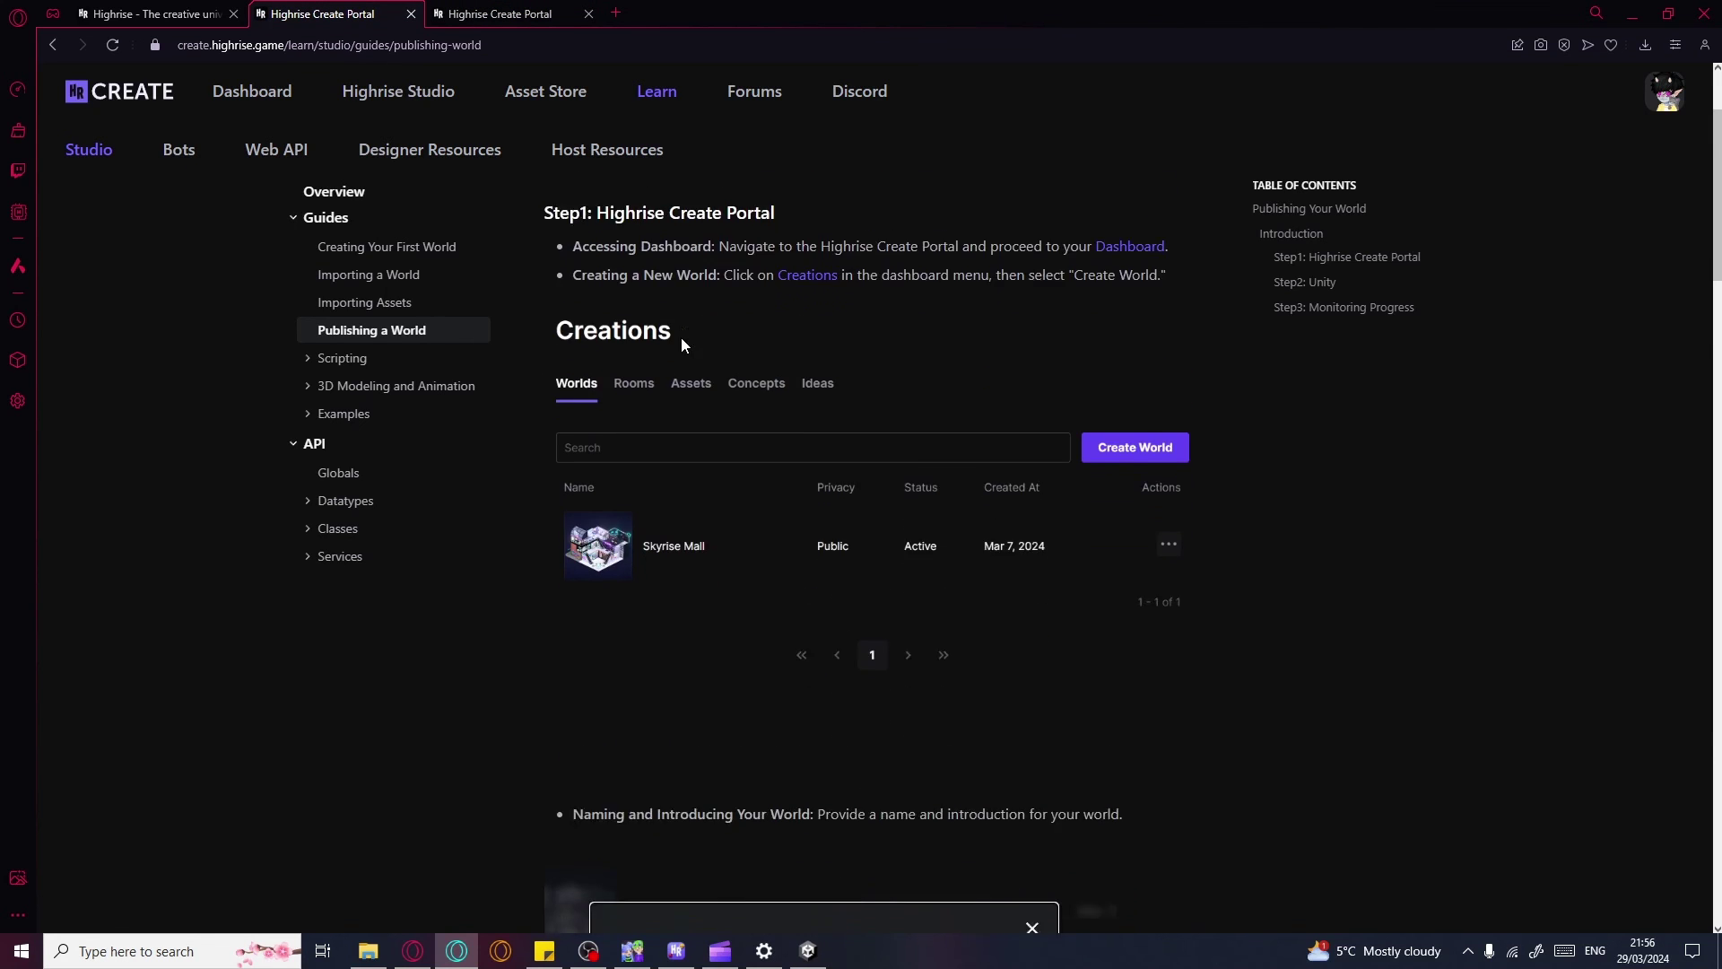
{"action": "scroll", "coordinate": [681, 337], "scroll_direction": "down", "scroll_amount": 14}
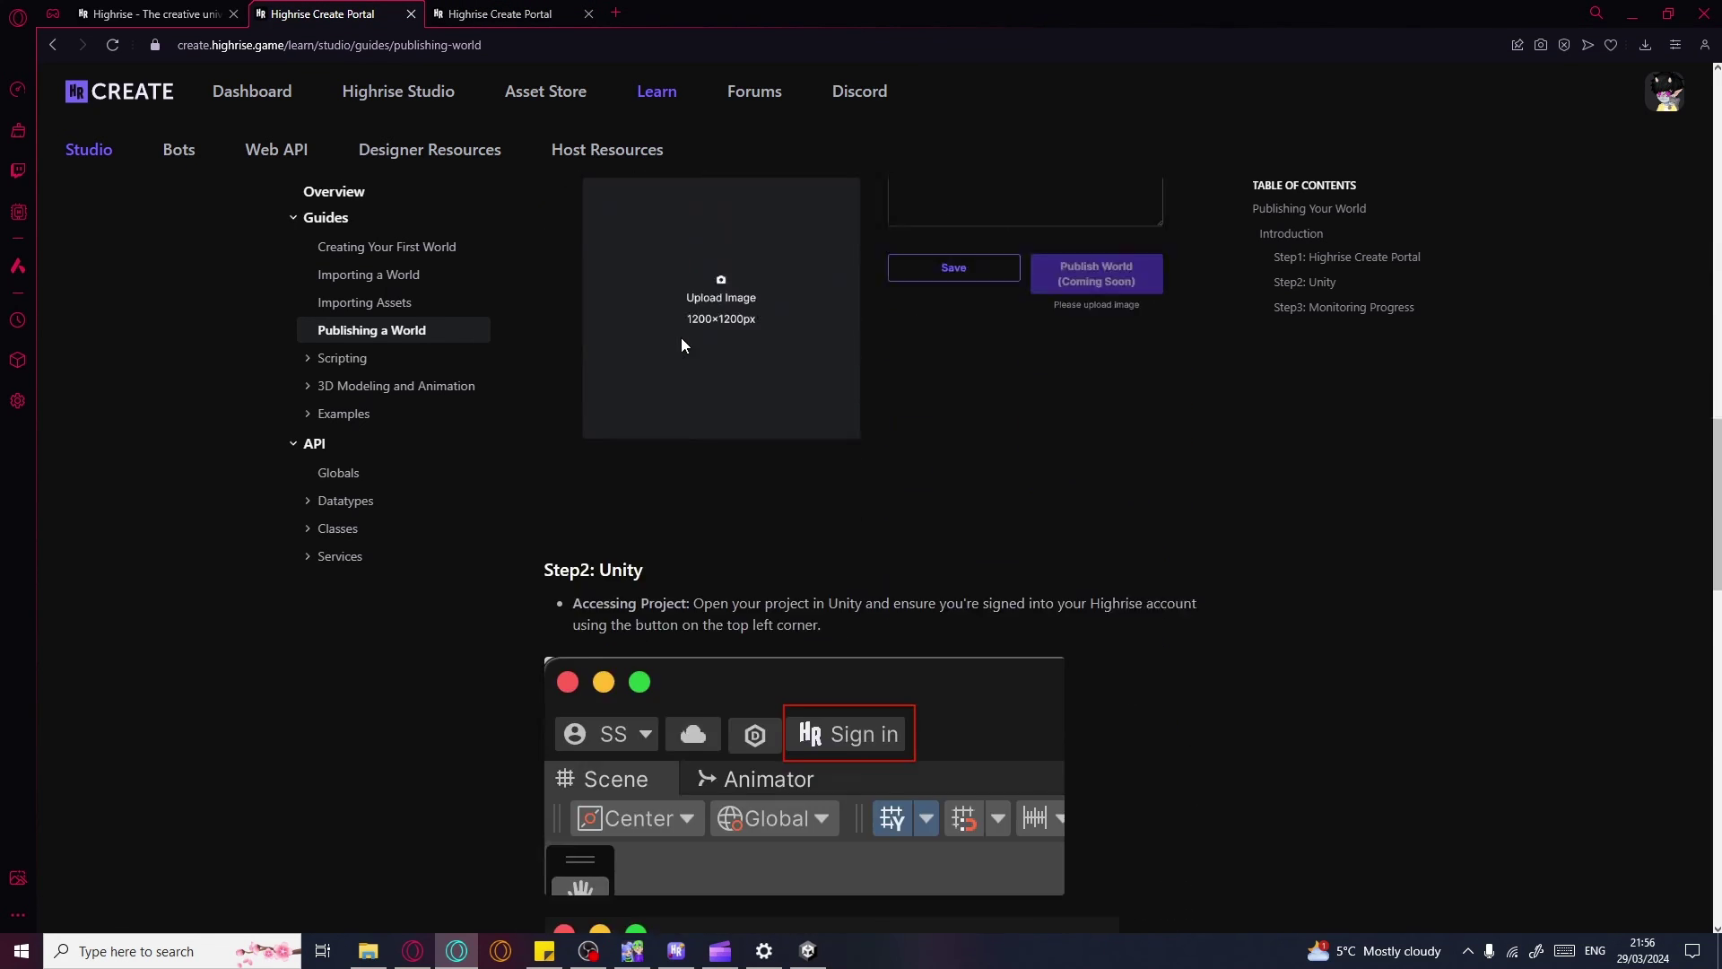
{"action": "scroll", "coordinate": [681, 338], "scroll_direction": "up", "scroll_amount": 12}
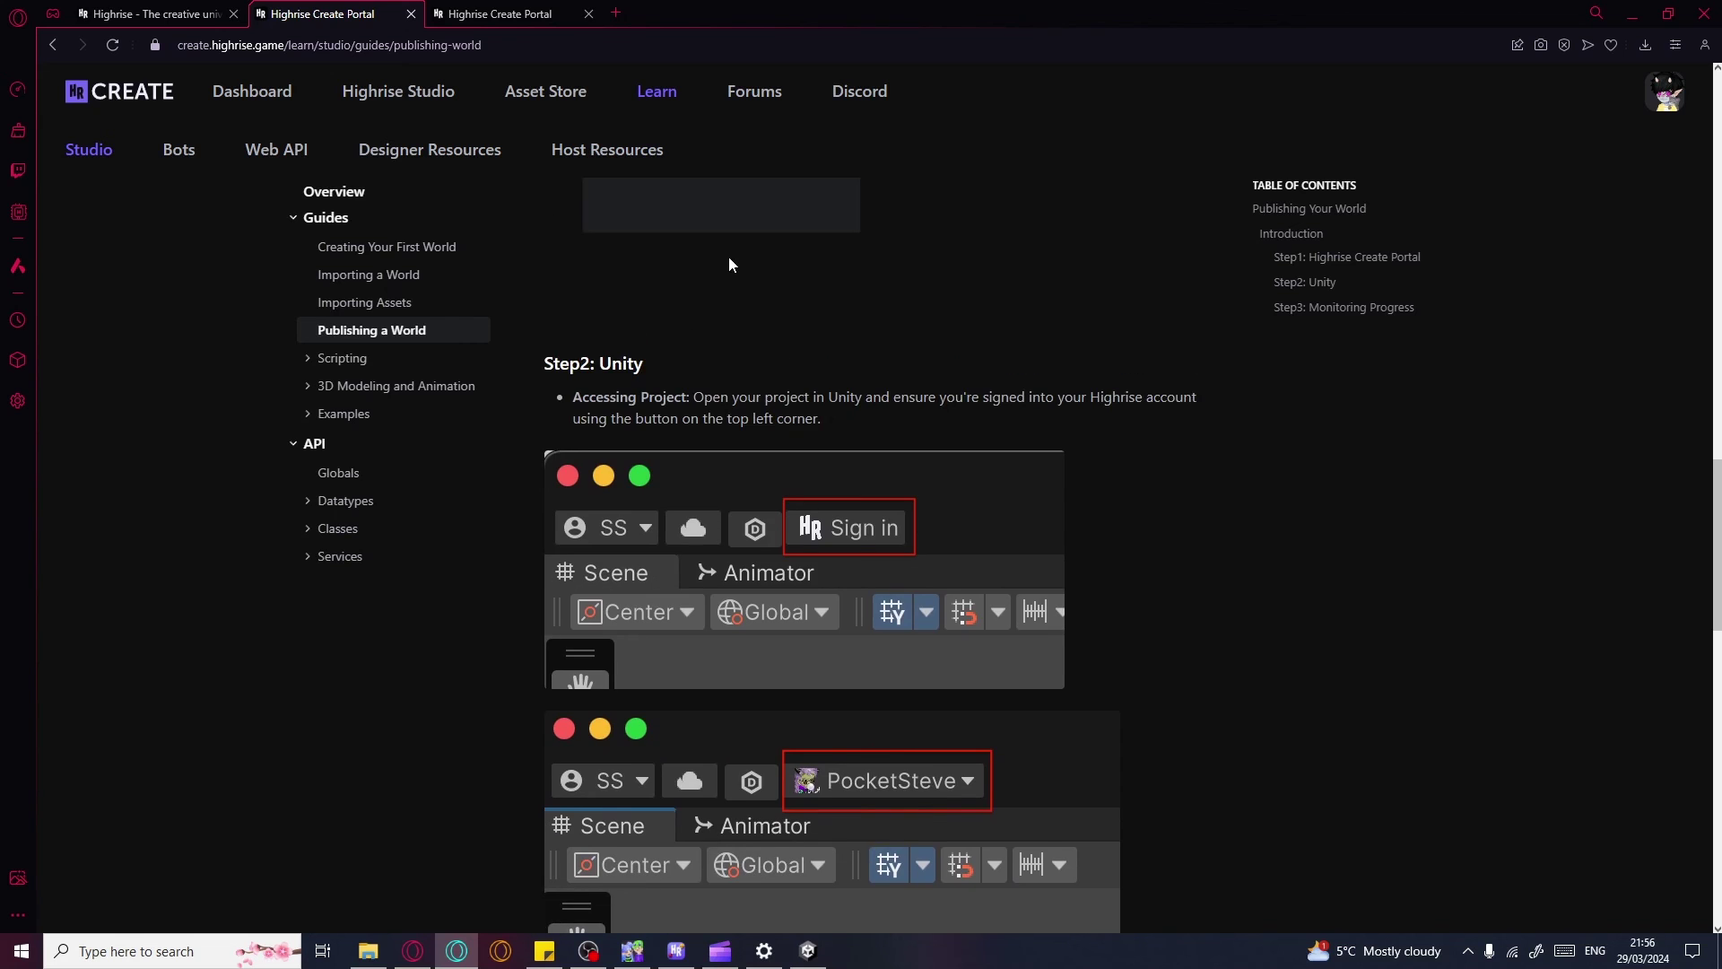
{"action": "scroll", "coordinate": [692, 311], "scroll_direction": "up", "scroll_amount": 3}
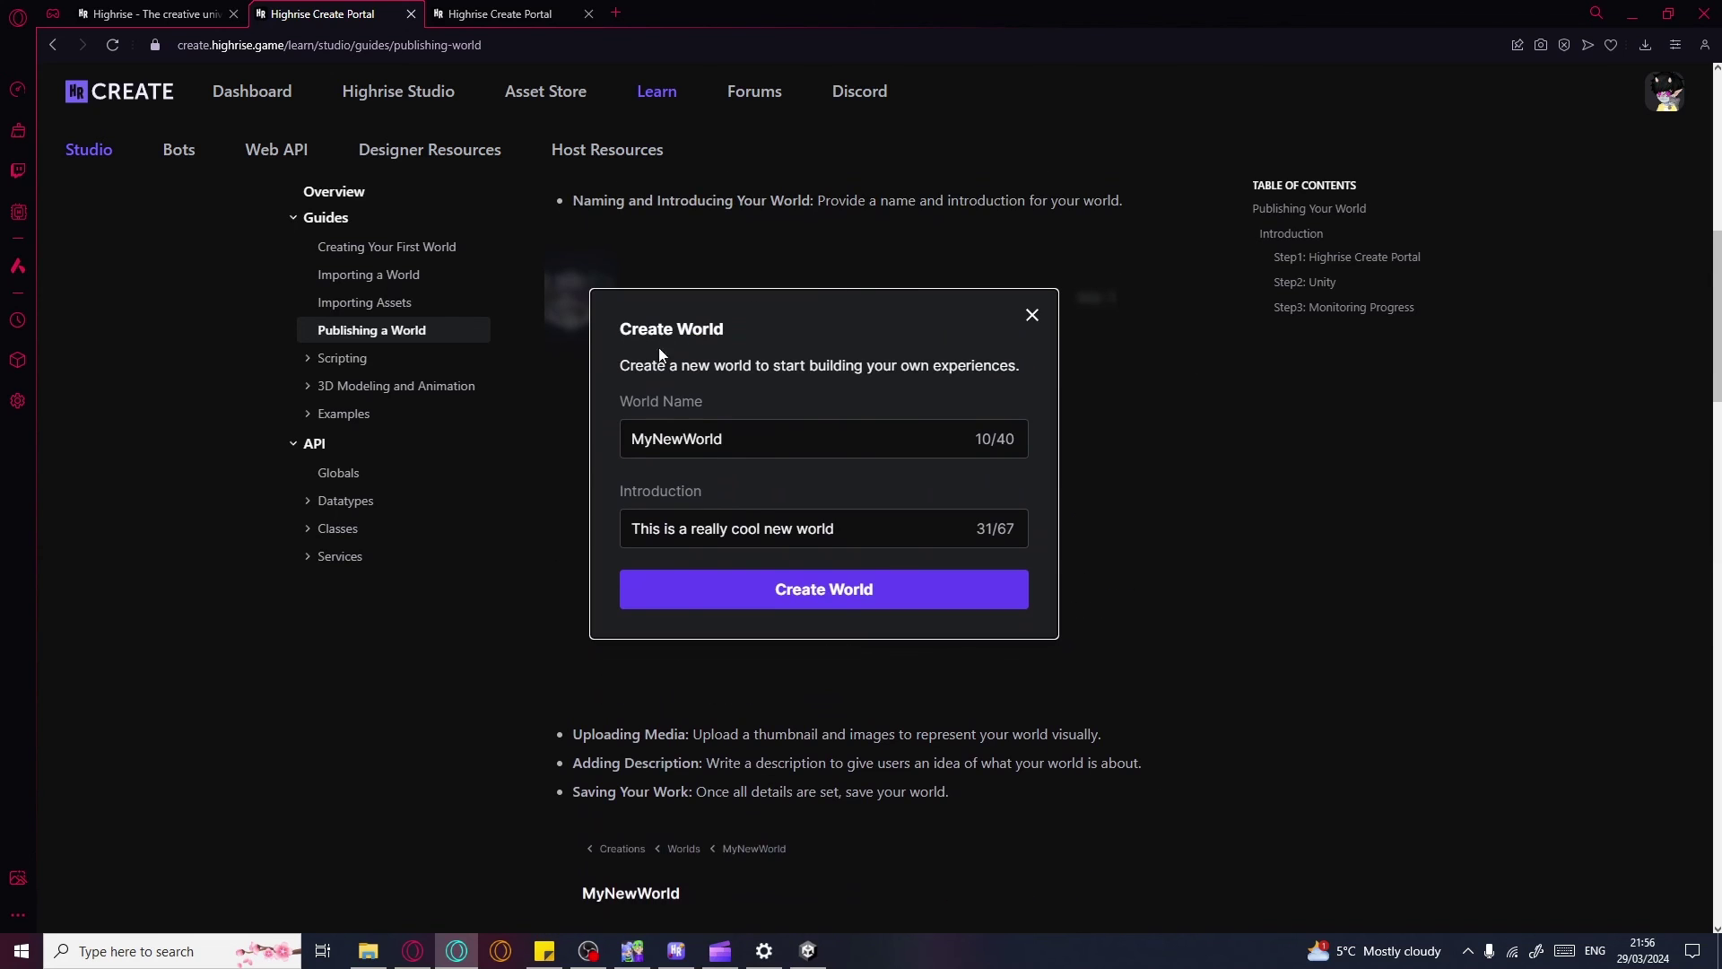
{"action": "scroll", "coordinate": [719, 407], "scroll_direction": "down", "scroll_amount": 2}
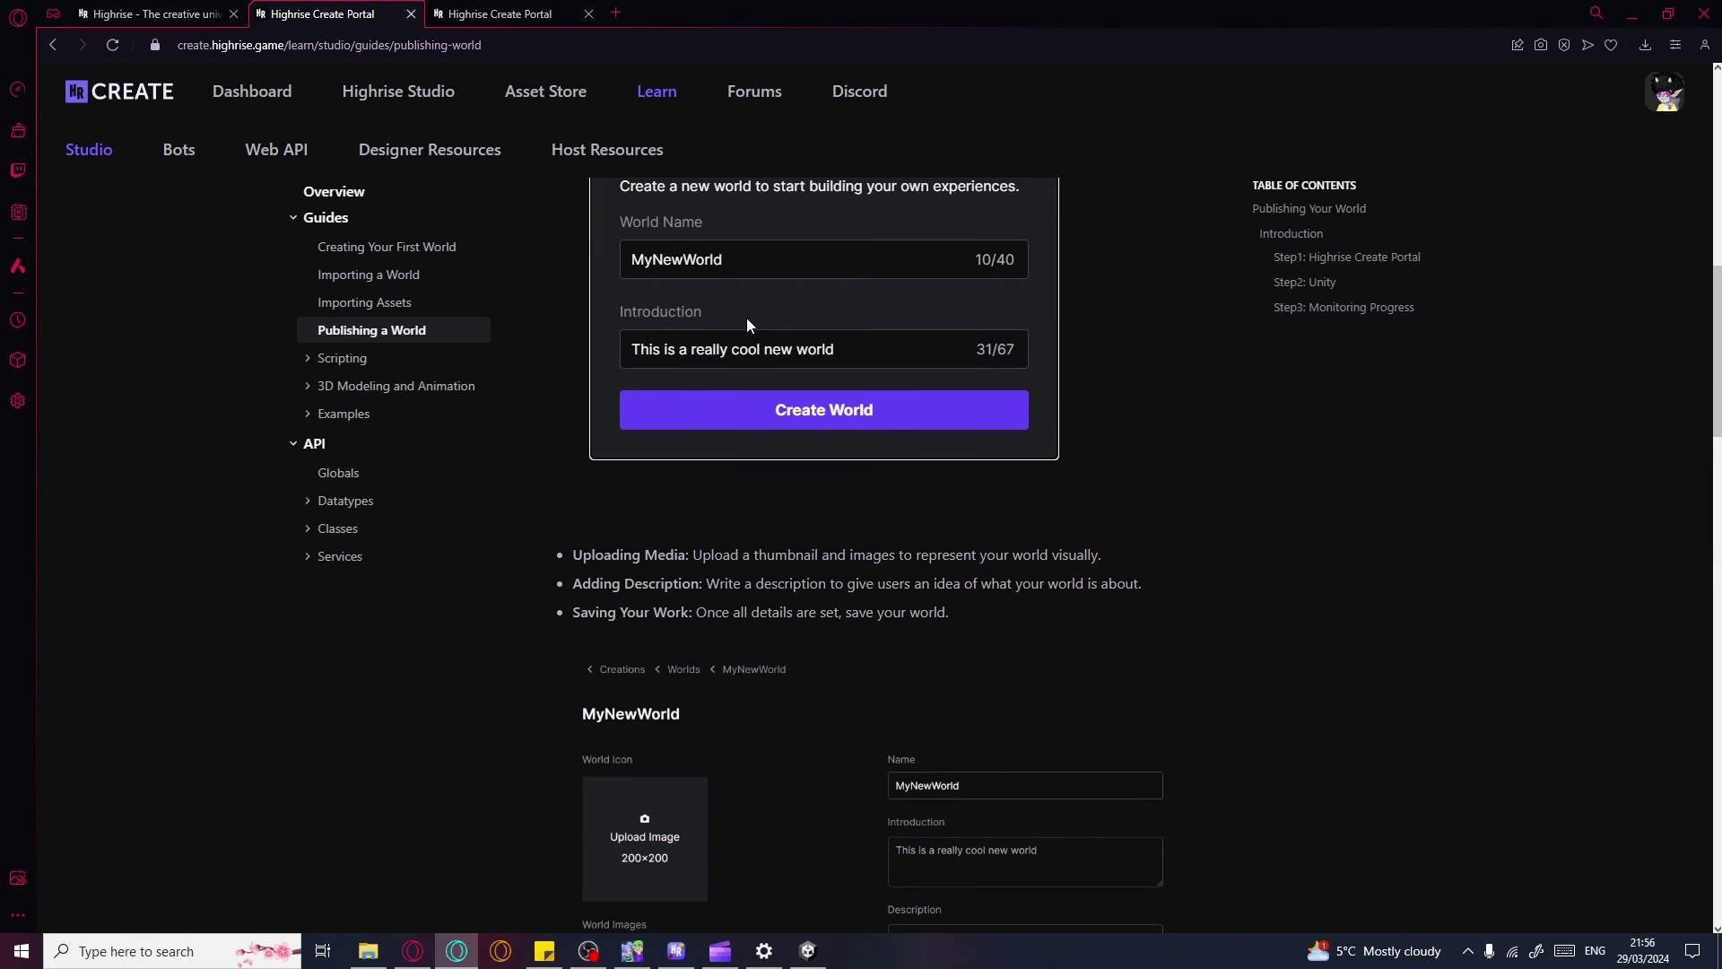
Read the guide's Step2: Unity and Step3: Monitoring Progress sections on publishing a world and viewing its processing
{"action": "scroll", "coordinate": [691, 347], "scroll_direction": "down", "scroll_amount": 11}
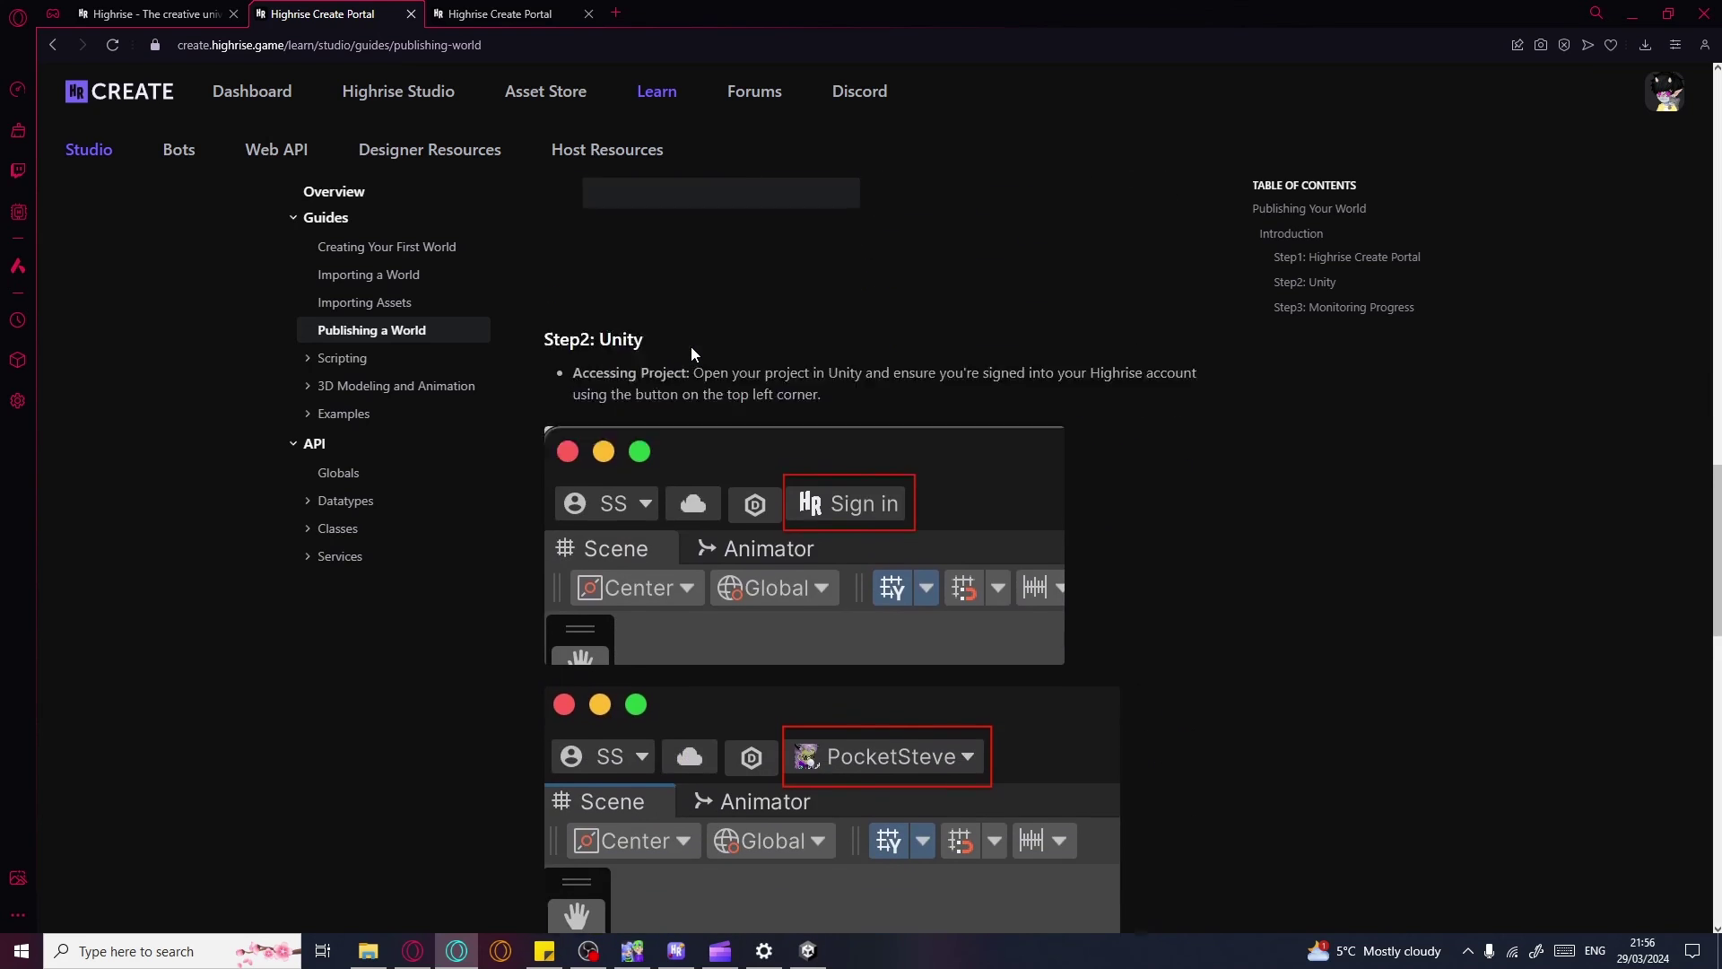
{"action": "scroll", "coordinate": [691, 346], "scroll_direction": "down", "scroll_amount": 8}
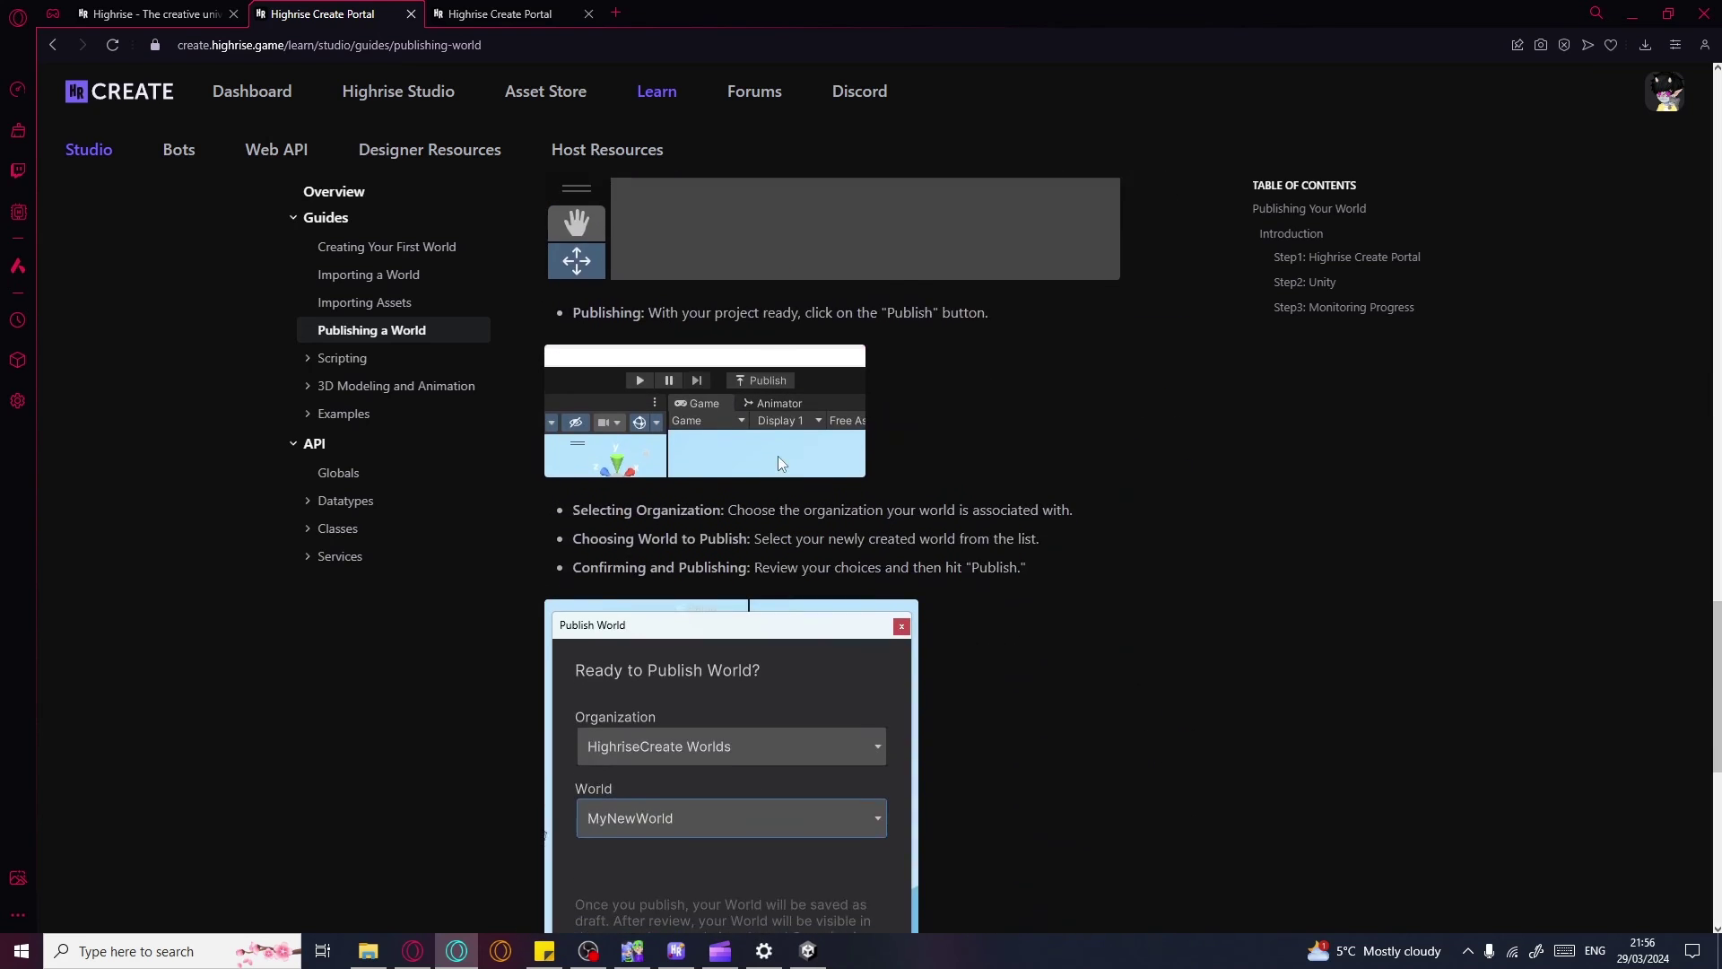
{"action": "scroll", "coordinate": [777, 457], "scroll_direction": "down", "scroll_amount": 2}
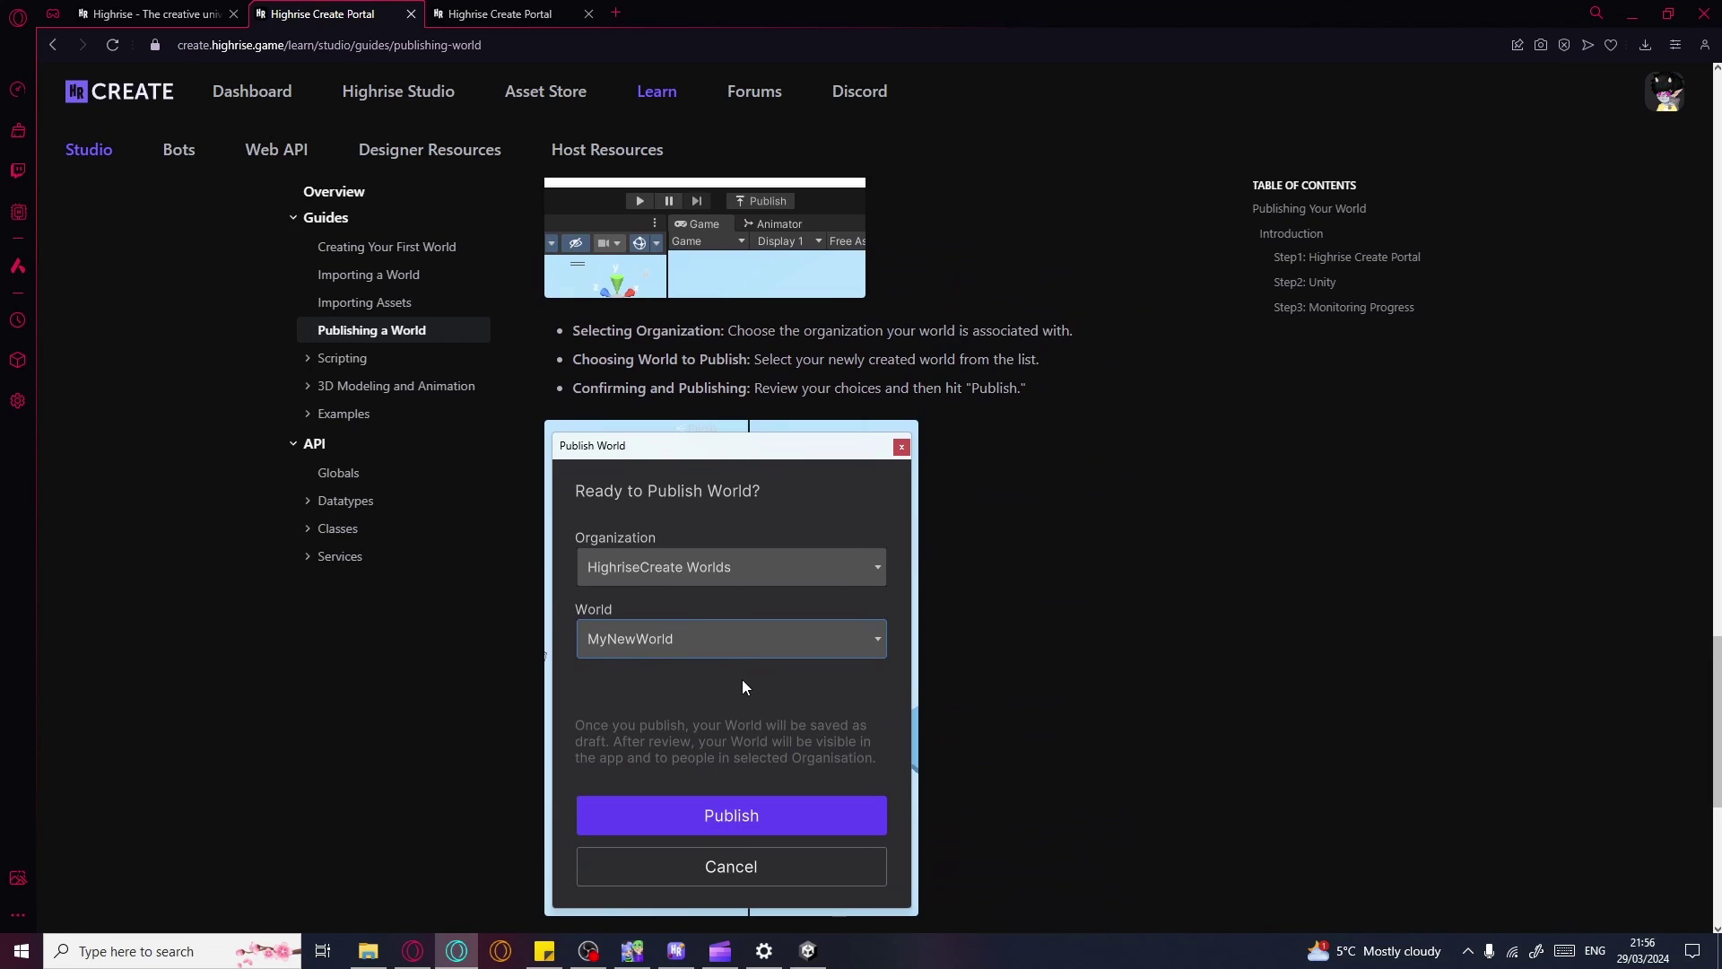
{"action": "scroll", "coordinate": [708, 533], "scroll_direction": "down", "scroll_amount": 2}
{"action": "scroll", "coordinate": [687, 459], "scroll_direction": "down", "scroll_amount": 5}
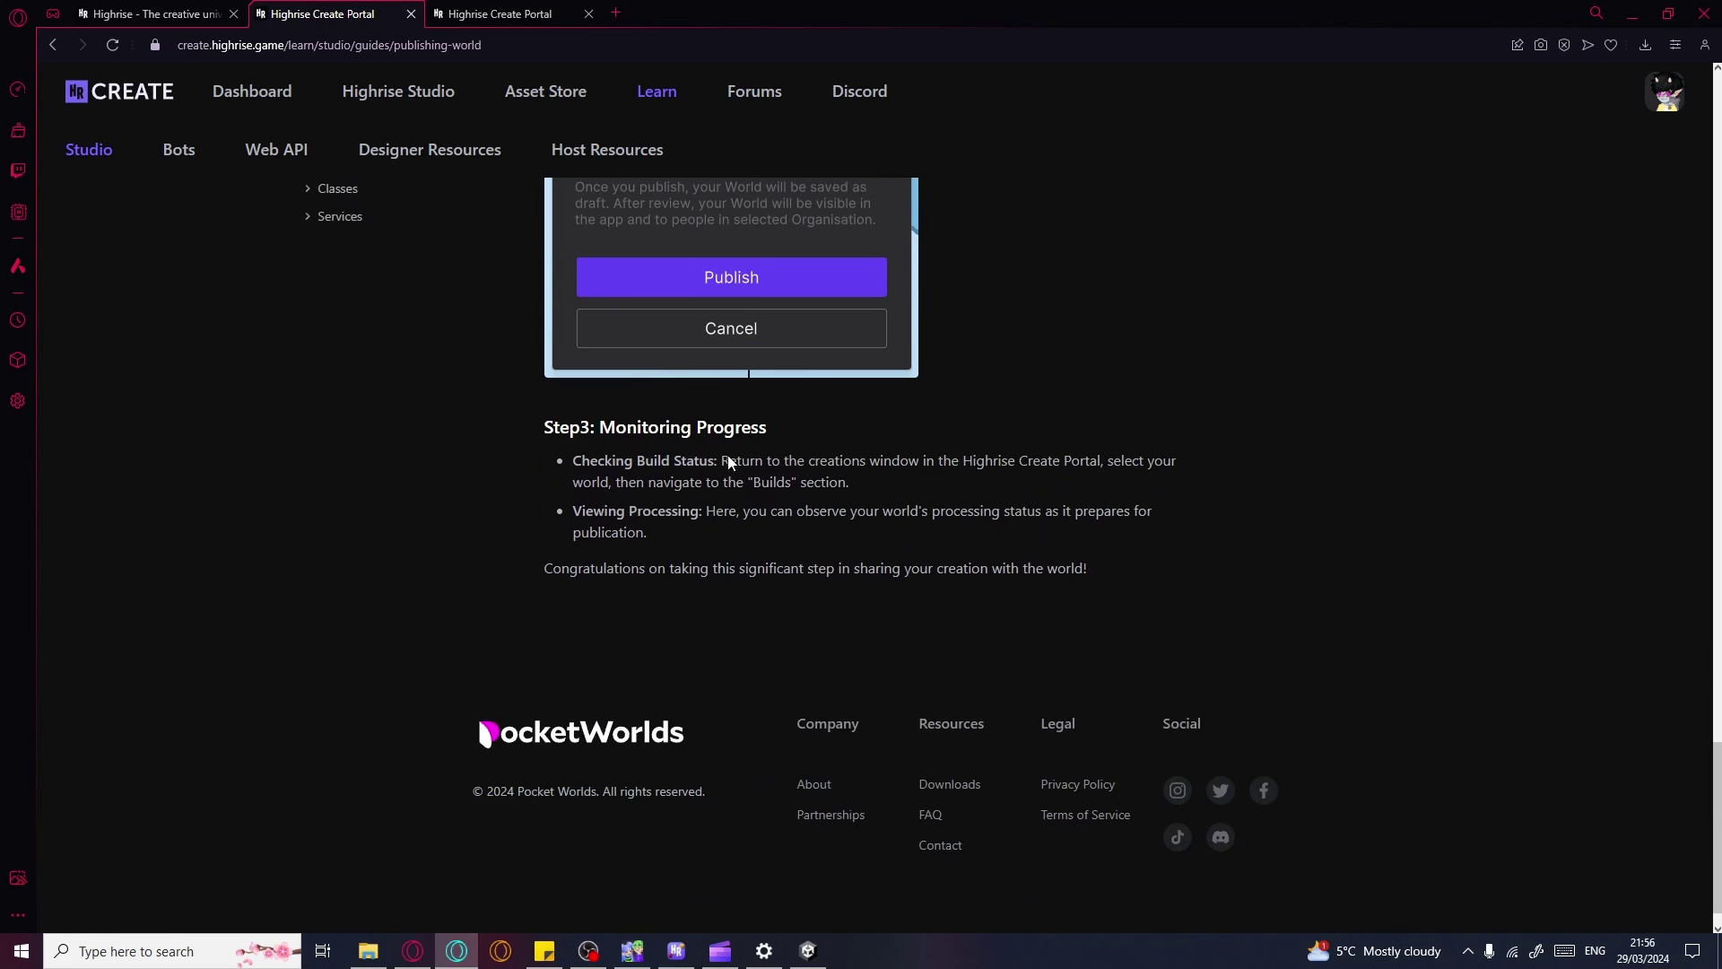
{"action": "scroll", "coordinate": [620, 405], "scroll_direction": "up", "scroll_amount": 3}
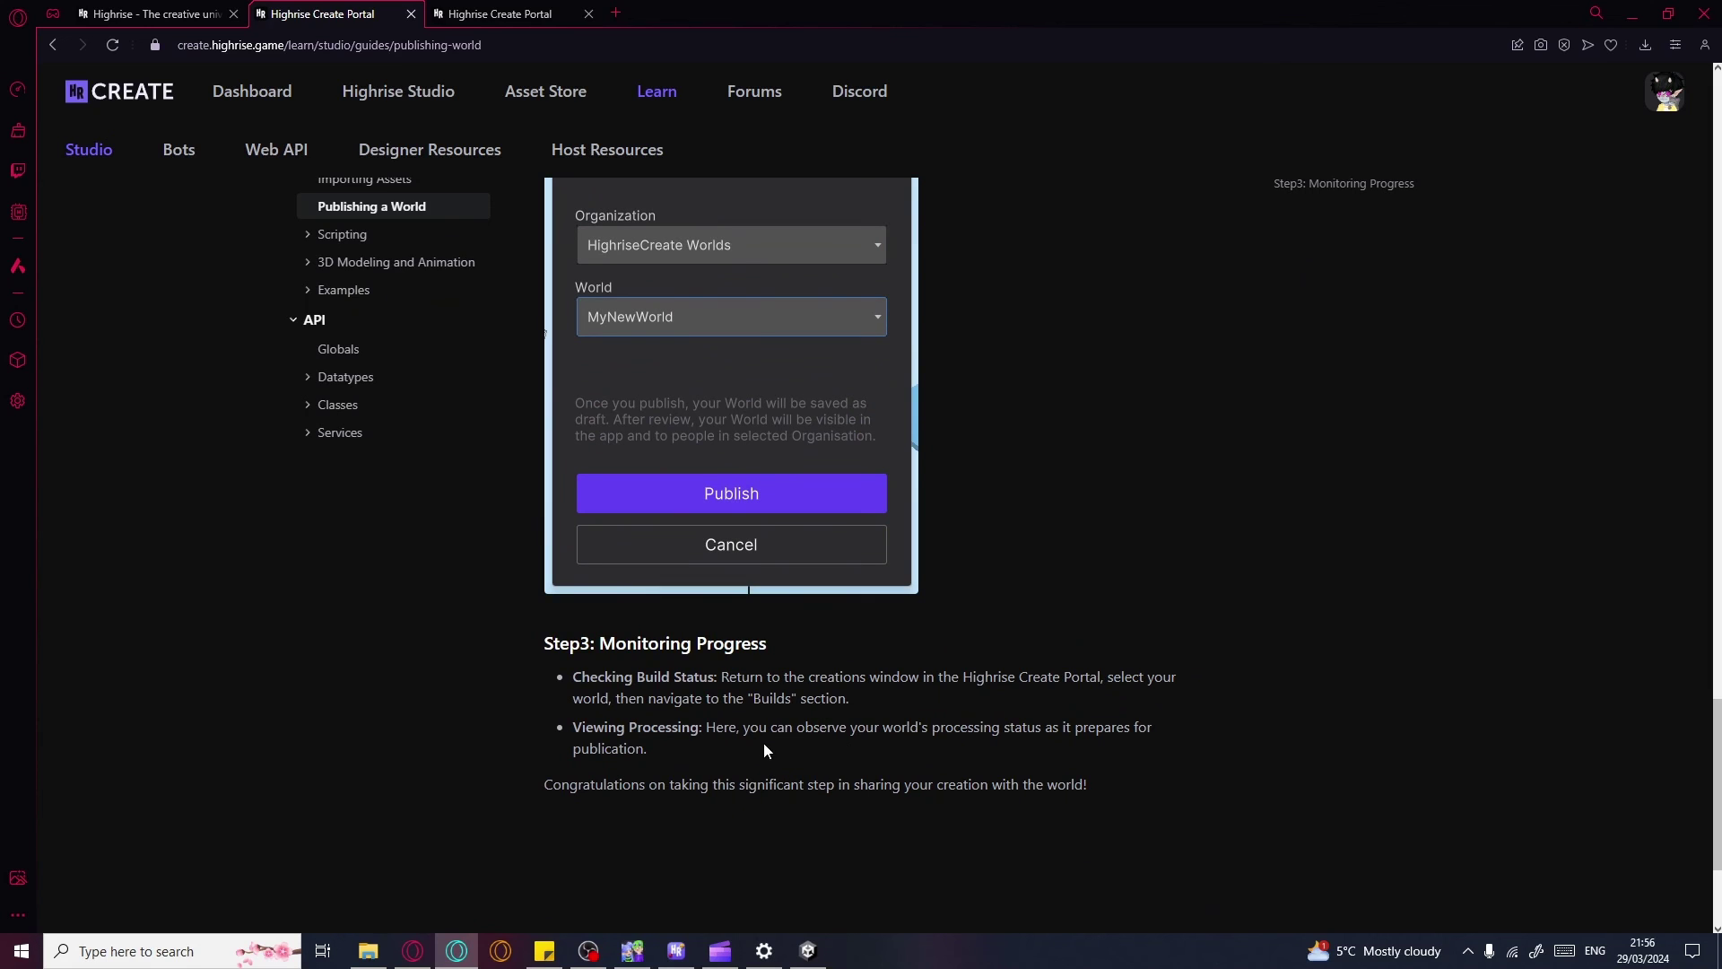
{"action": "left_click_drag", "start_coordinate": [777, 727], "coordinate": [1000, 743]}
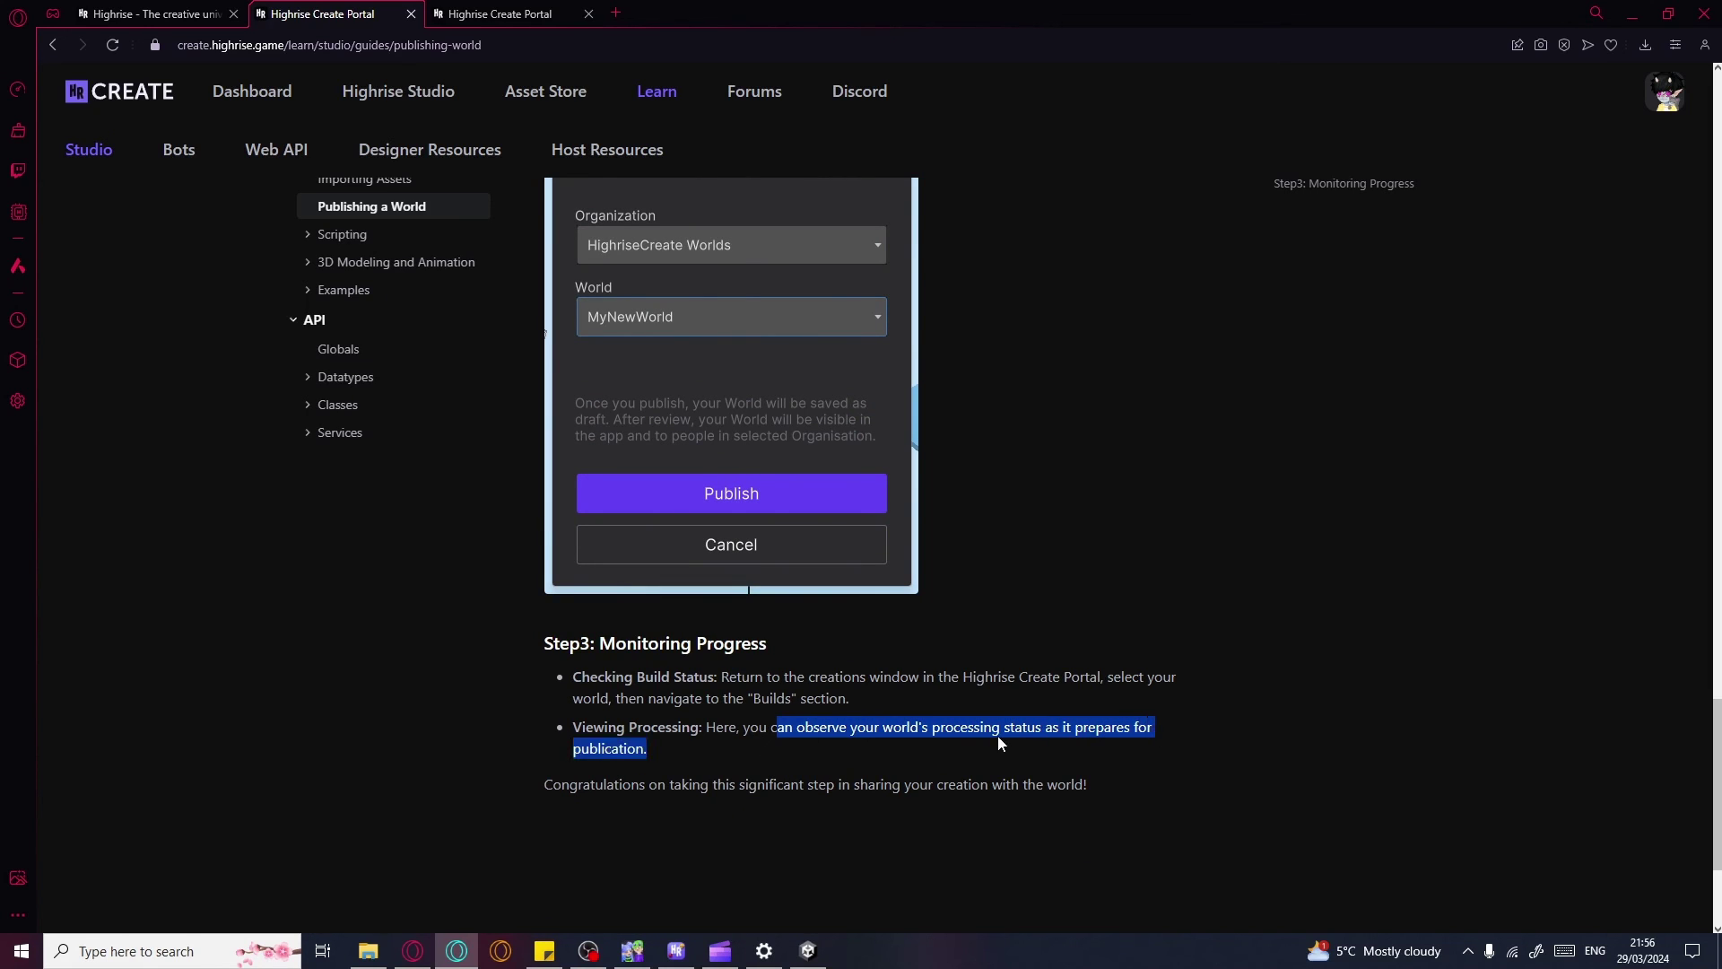
{"action": "left_click", "coordinate": [1001, 742]}
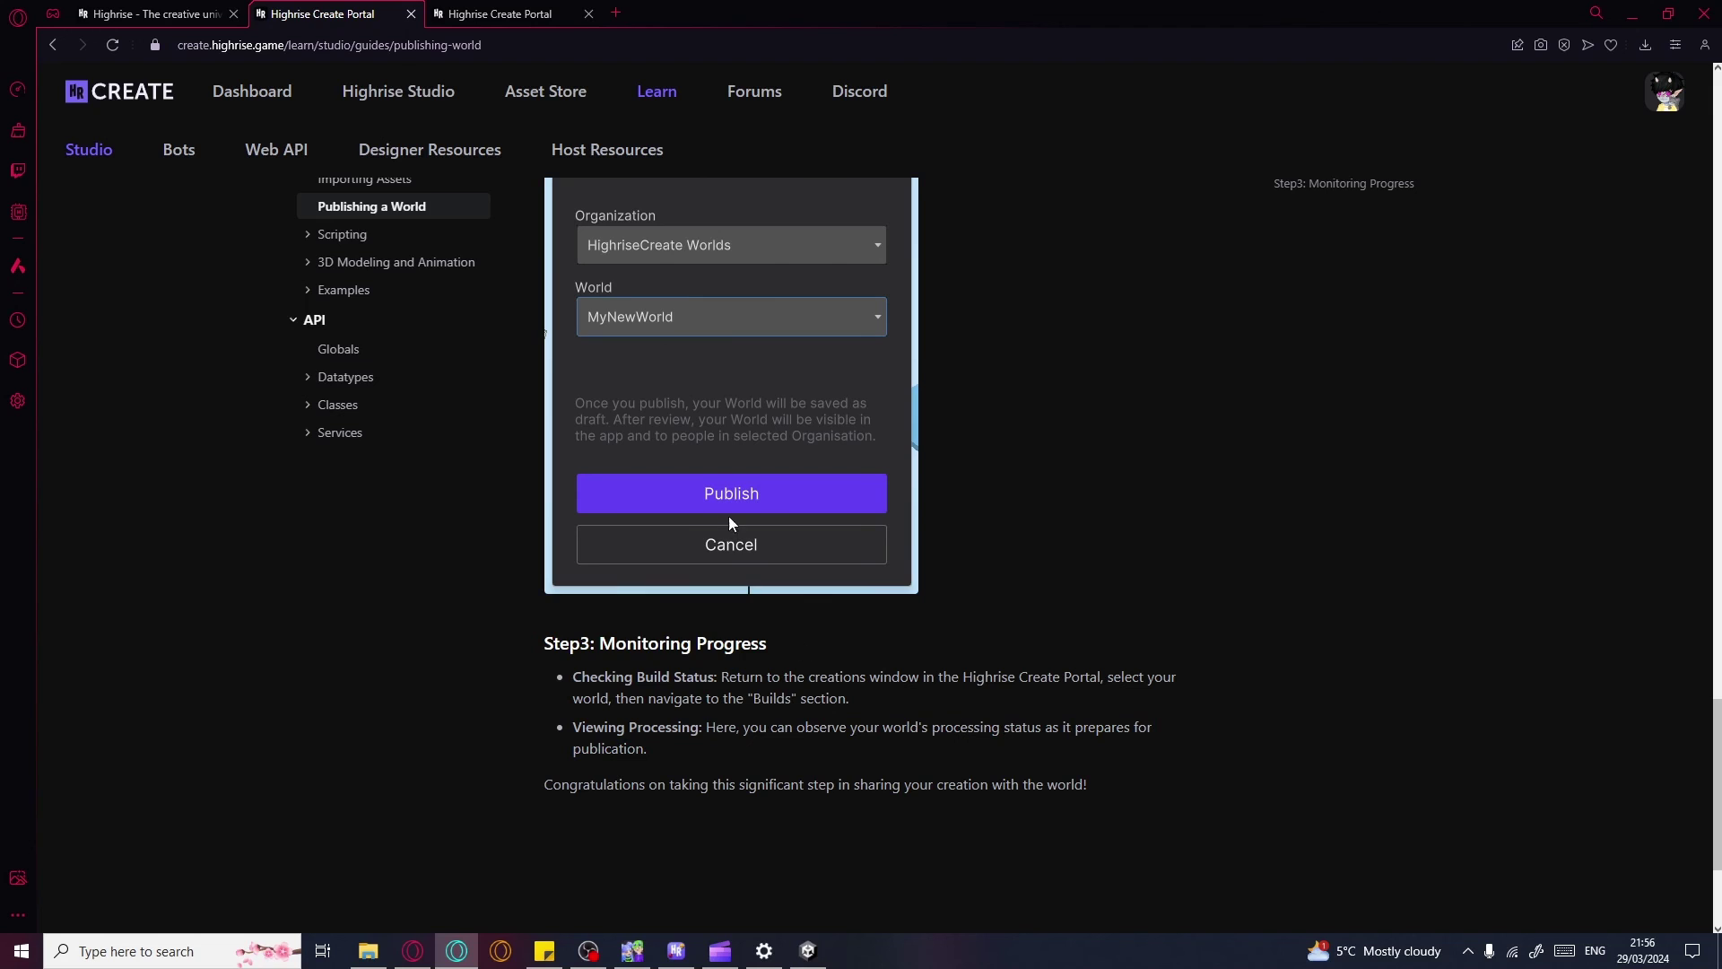
Return to FirstWorld's Builds section in the Create Portal and check the build status
{"action": "left_click", "coordinate": [459, 20]}
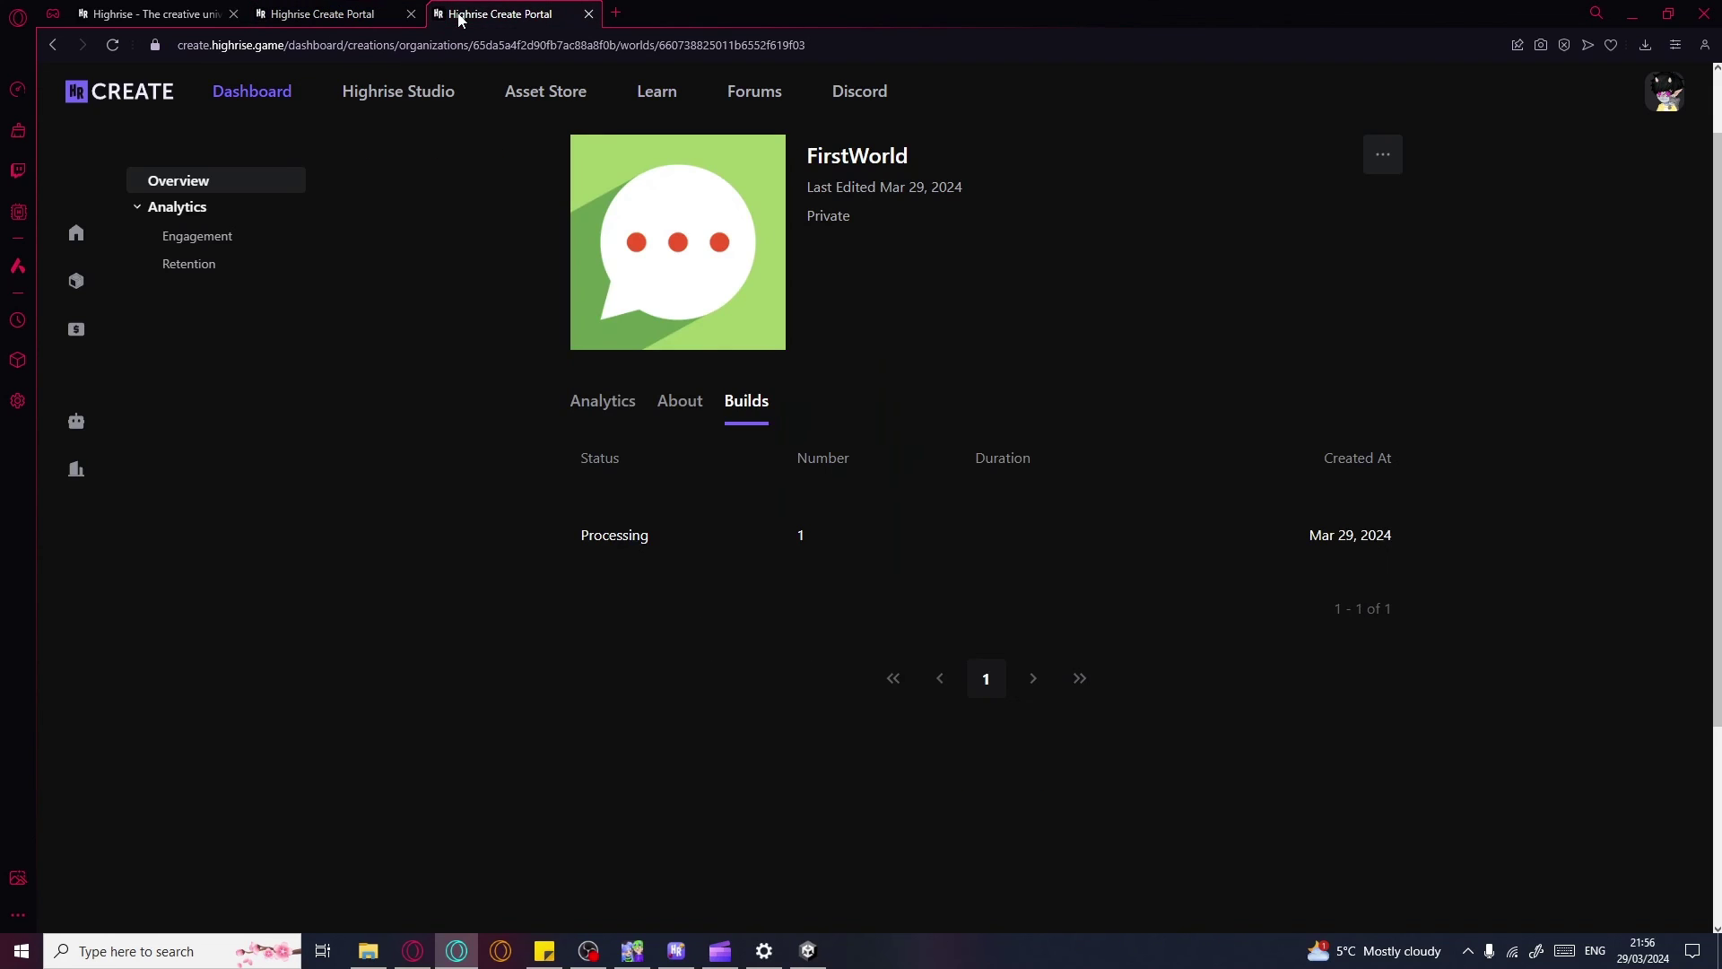
{"action": "left_click", "coordinate": [633, 953]}
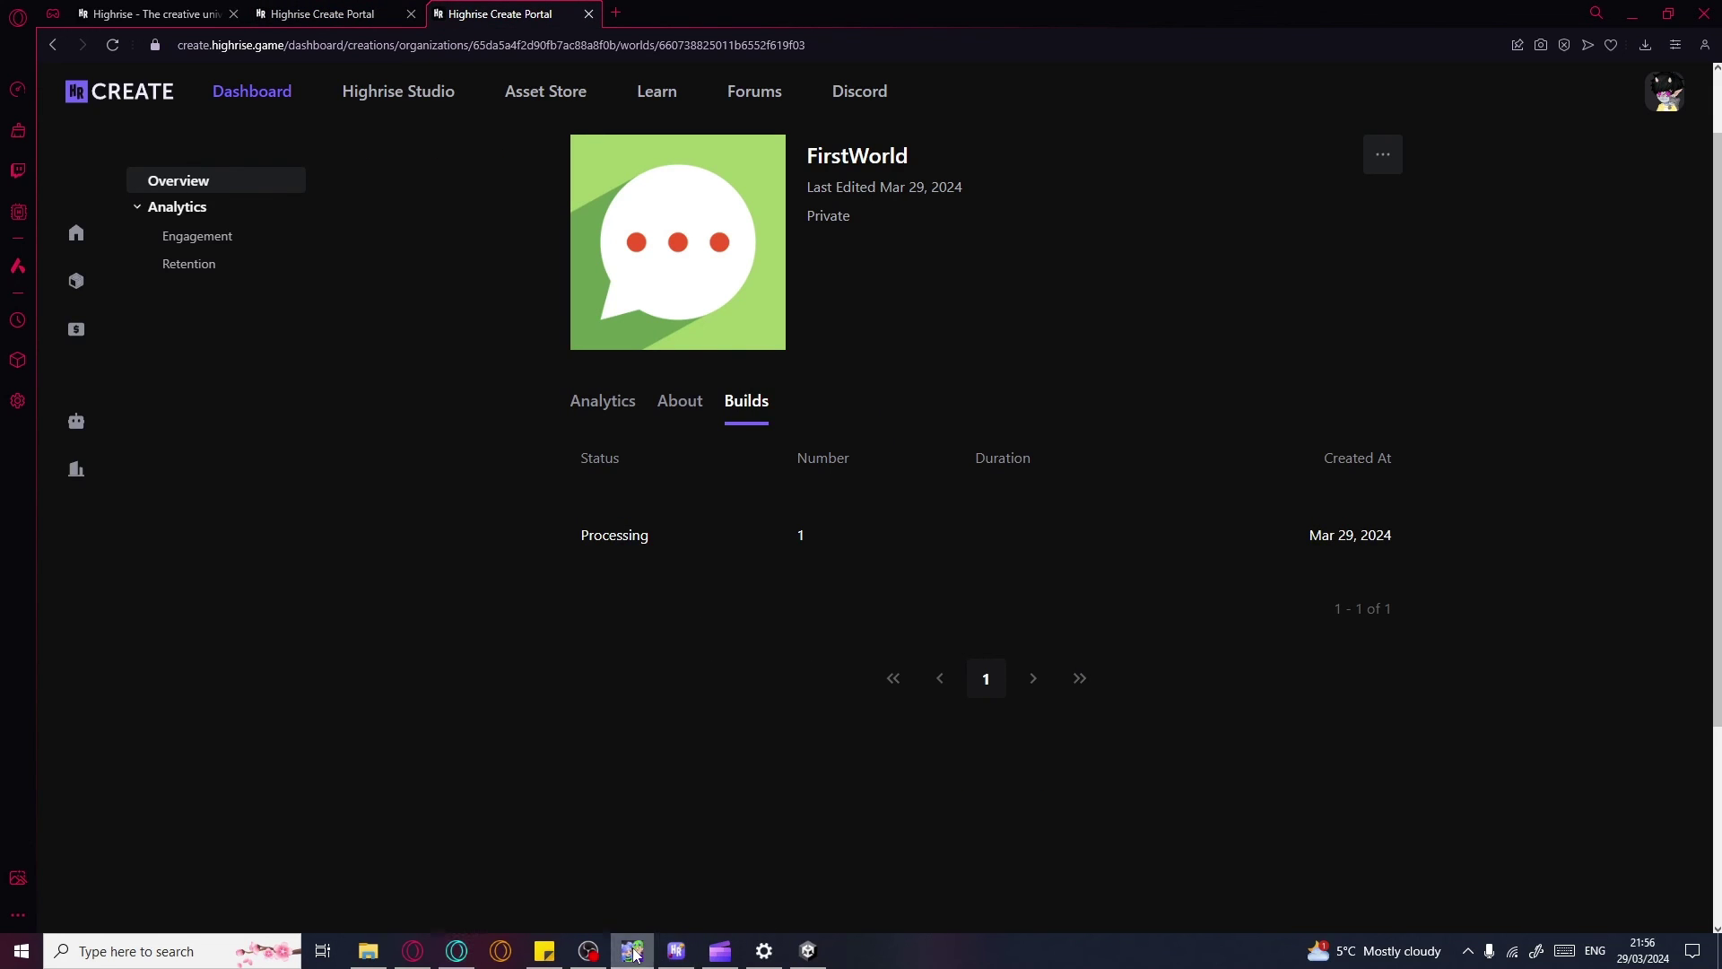
Switch to Unity, review the Organization and World publishing options, and close them without publishing
{"action": "left_click", "coordinate": [809, 951]}
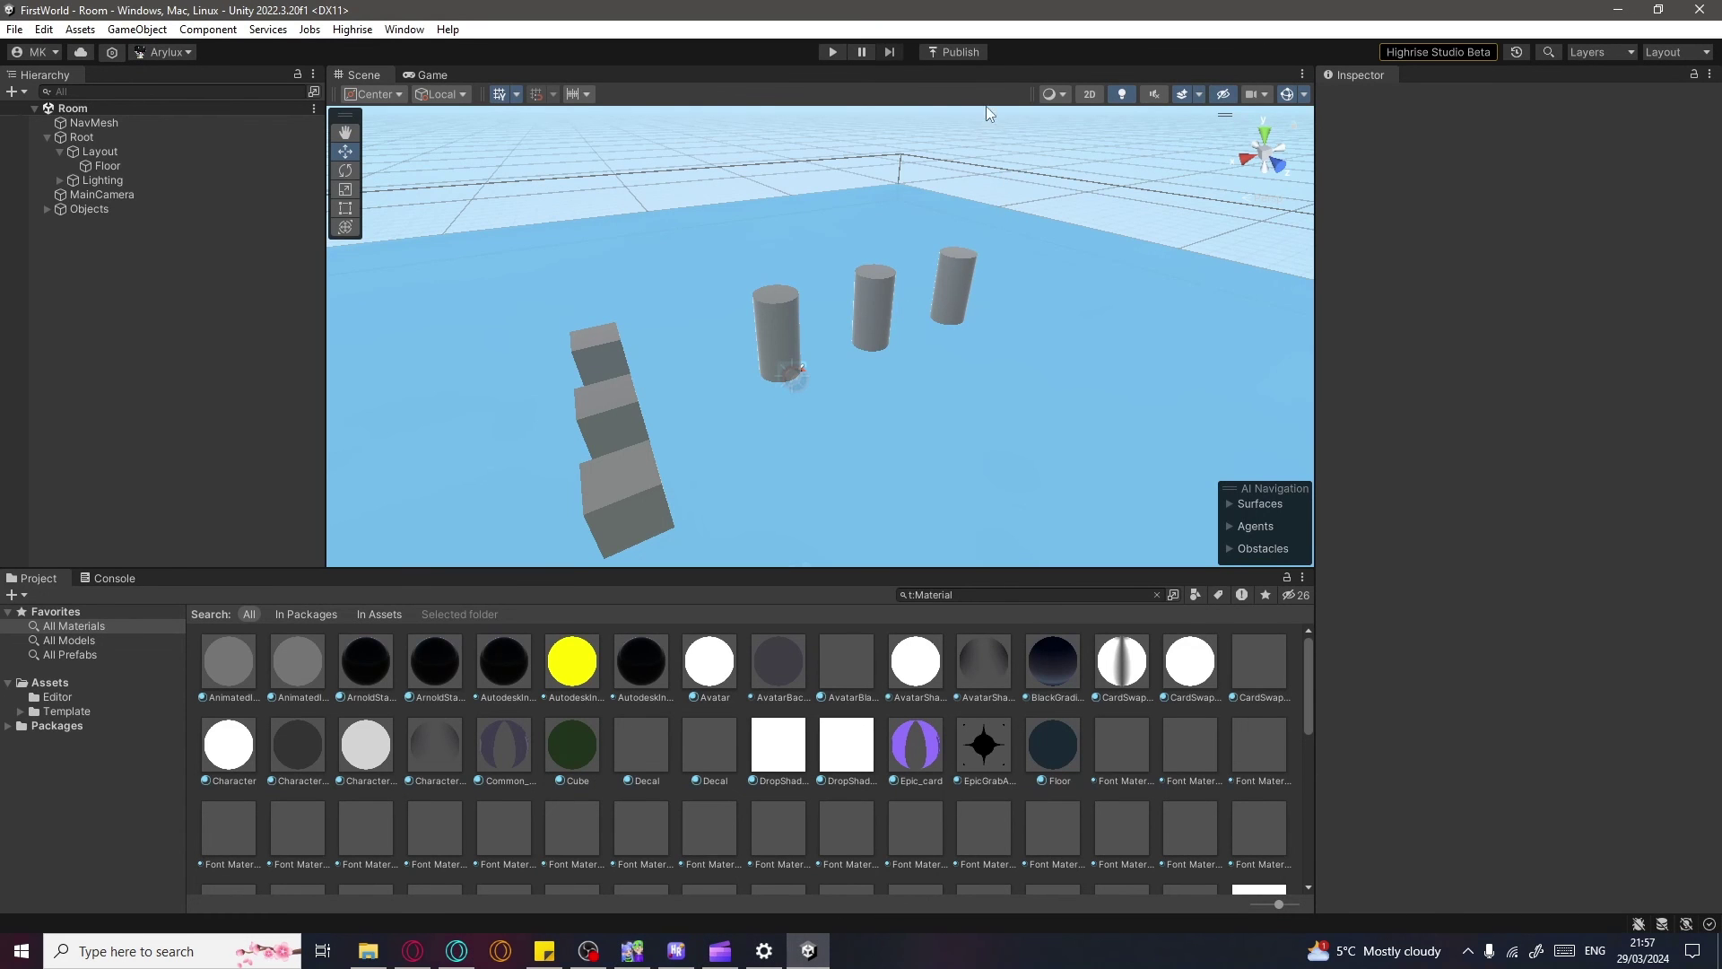
{"action": "left_click", "coordinate": [953, 51]}
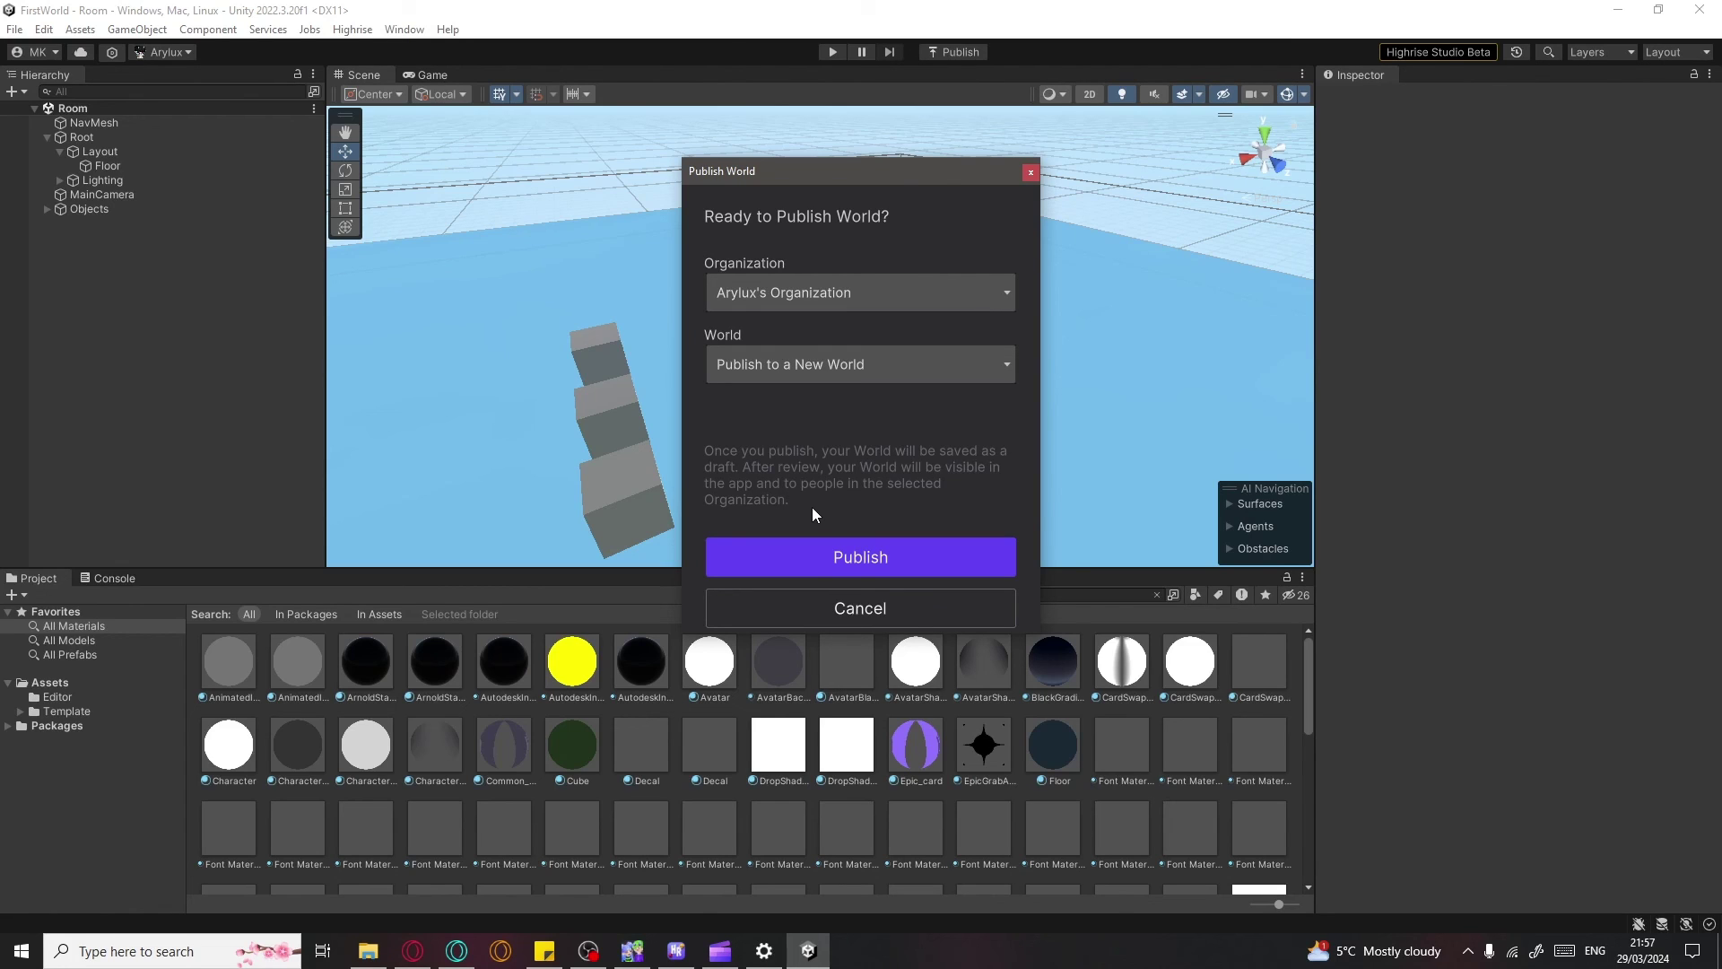
{"action": "left_click", "coordinate": [842, 616]}
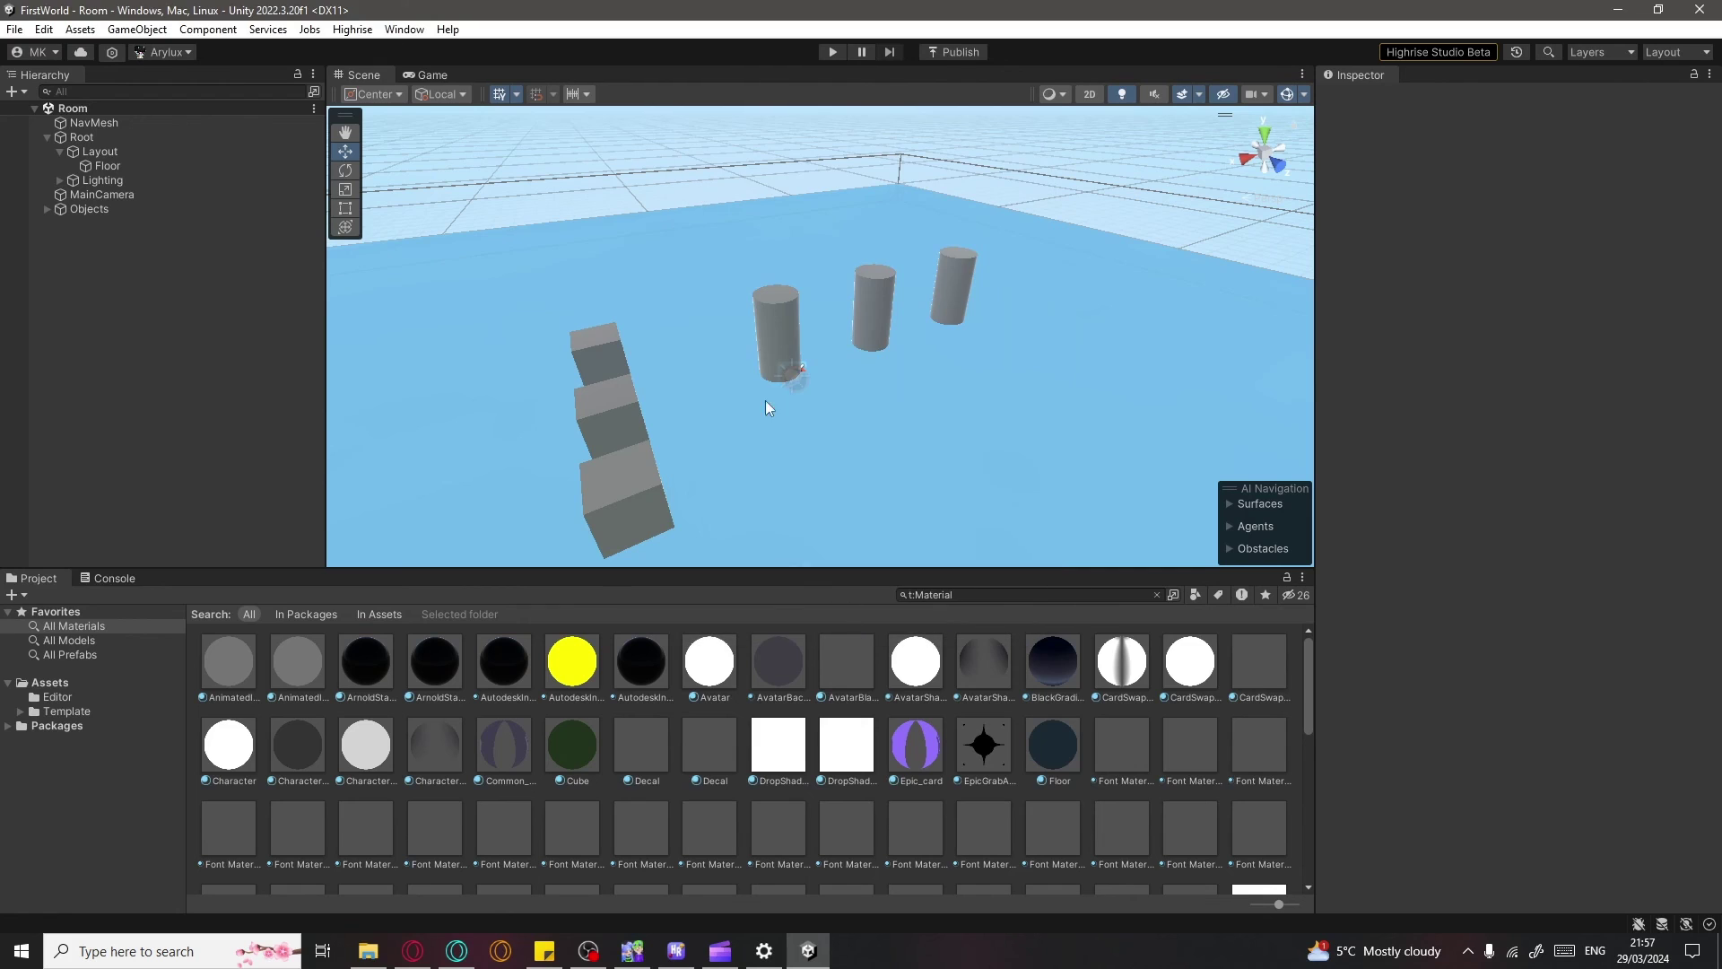
Start a play-test of the room and walk the avatar to several spots on the floor near the cylinders
{"action": "left_click", "coordinate": [832, 52]}
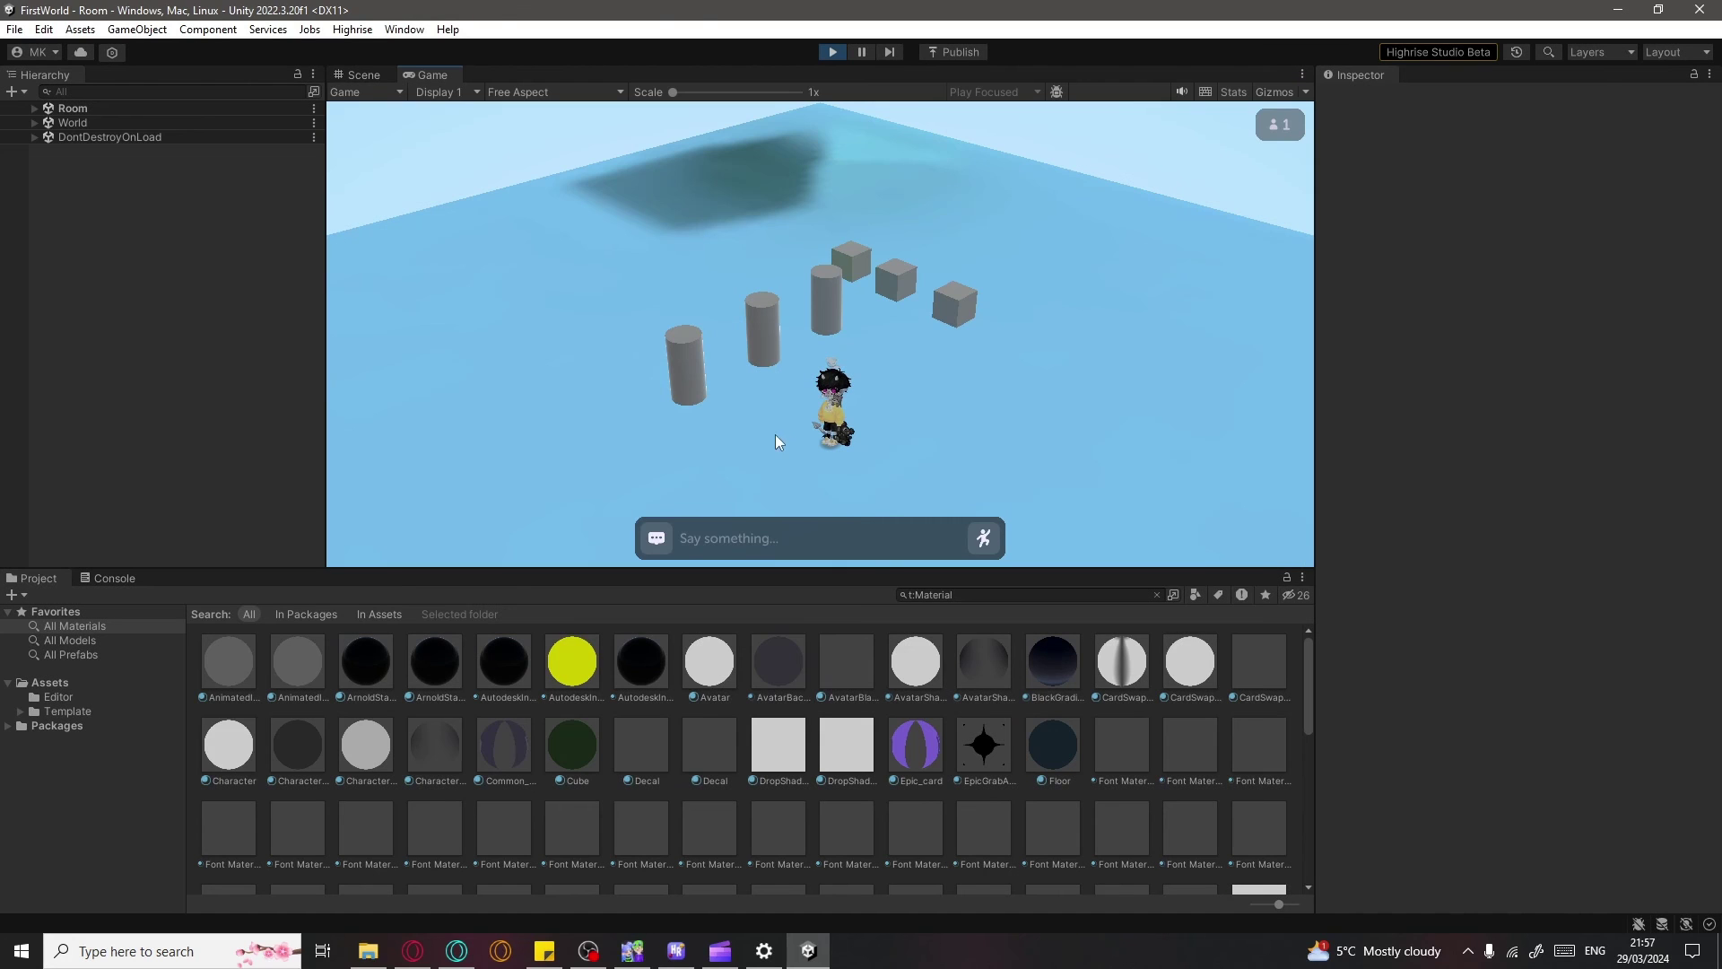
{"action": "left_click", "coordinate": [841, 490]}
{"action": "left_click", "coordinate": [958, 418]}
{"action": "left_click", "coordinate": [719, 434]}
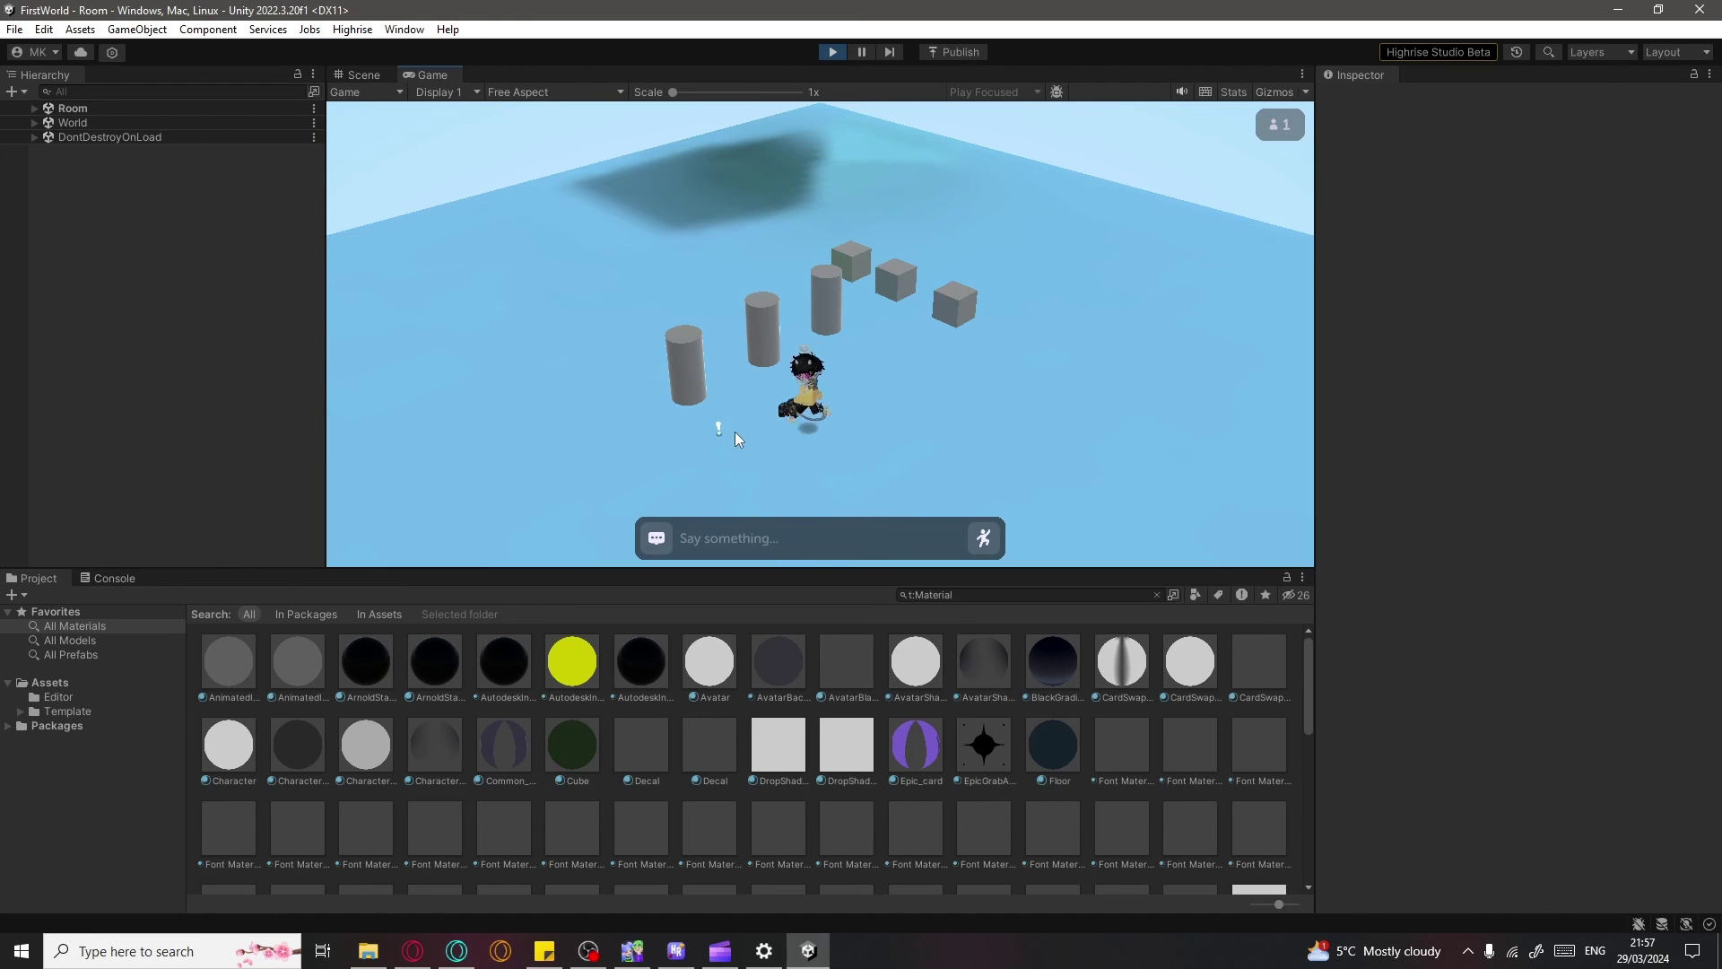
{"action": "left_click", "coordinate": [819, 491]}
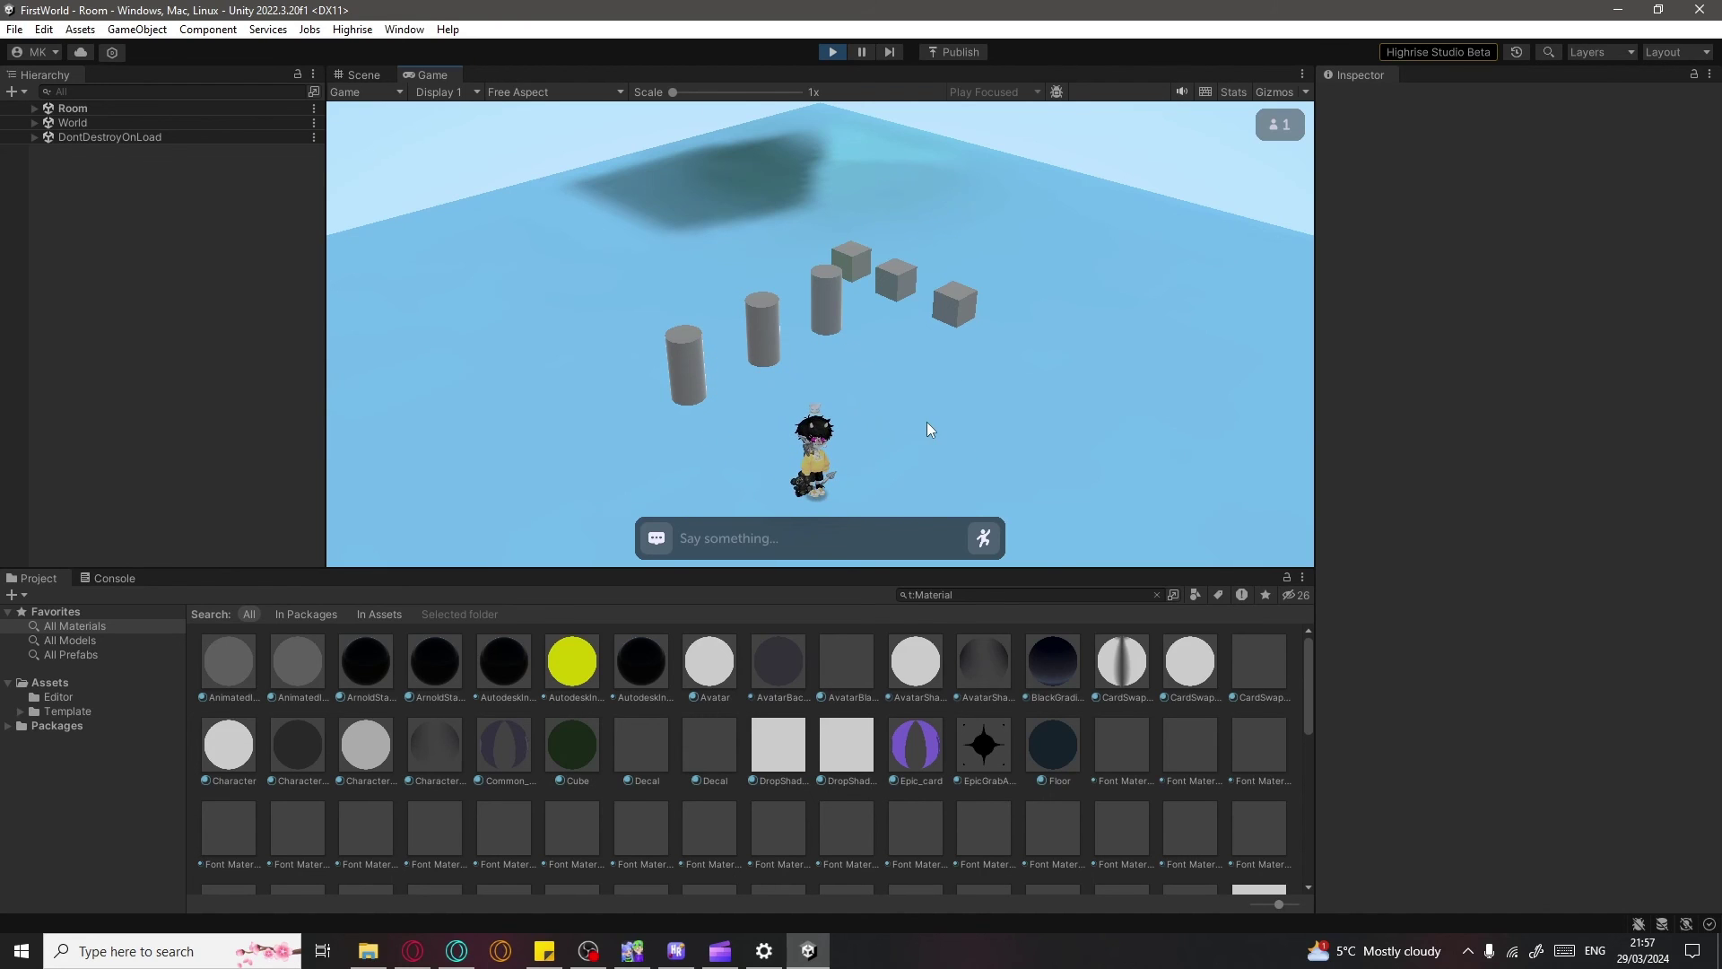